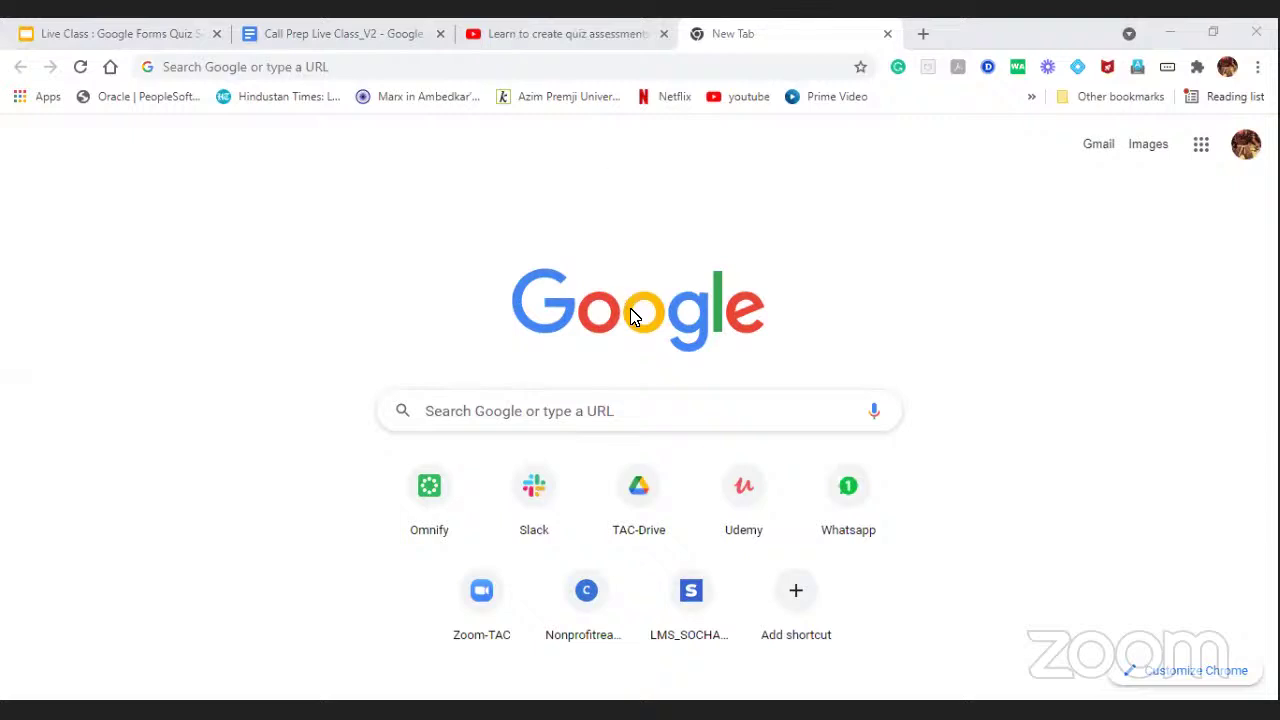
Search Google for 'google forms' and open the official Google Forms page.
left_click(594, 414)
type("google for")
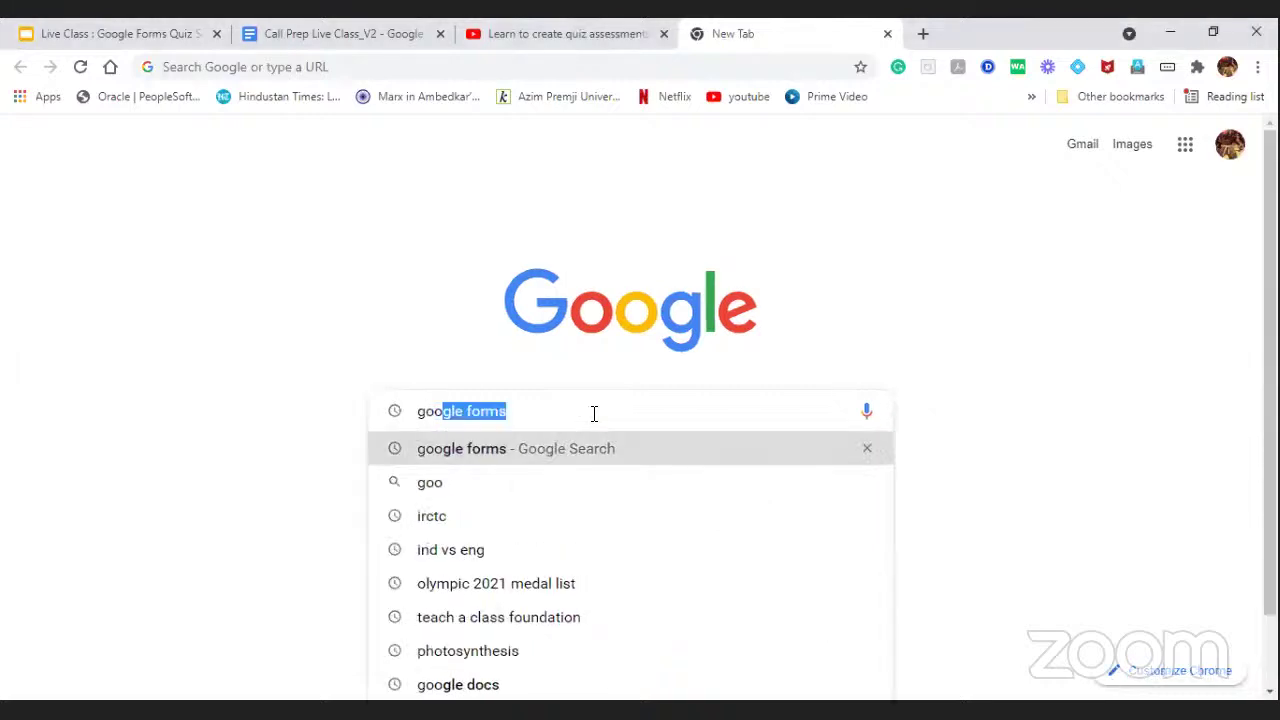
type("ms")
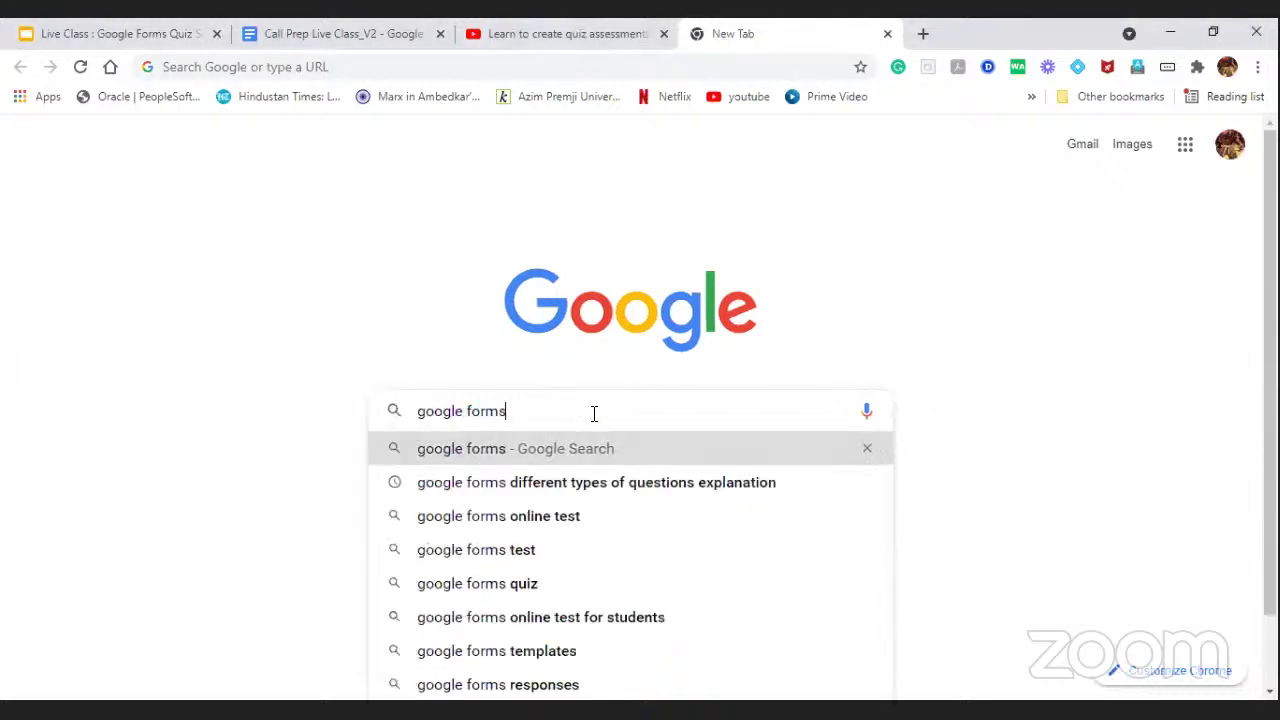
key("Return")
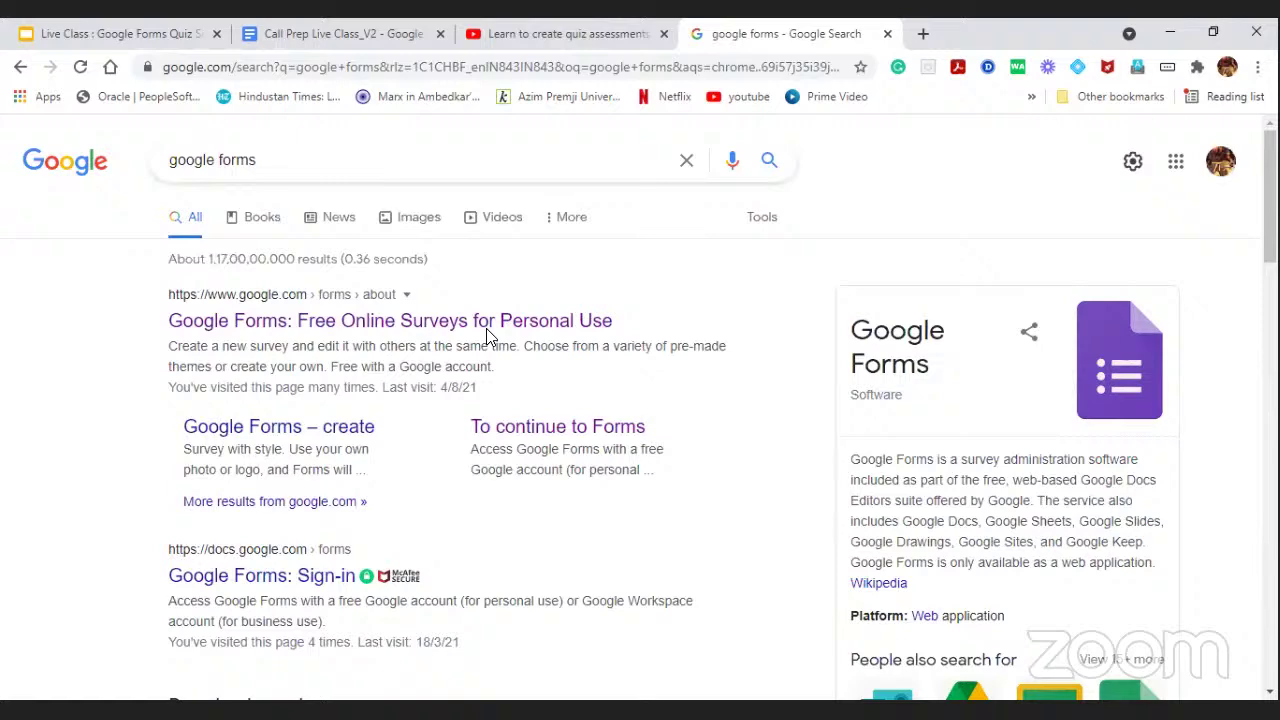
scroll(486, 331, "down", 10)
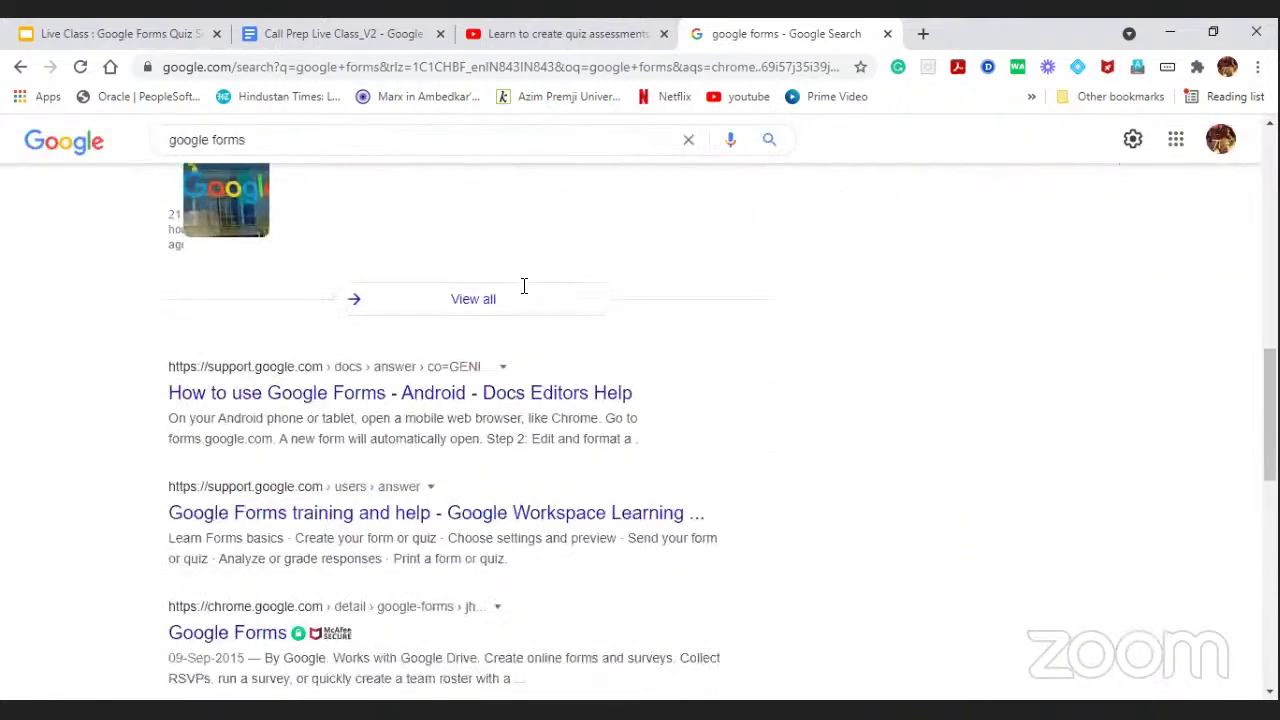
scroll(525, 288, "up", 10)
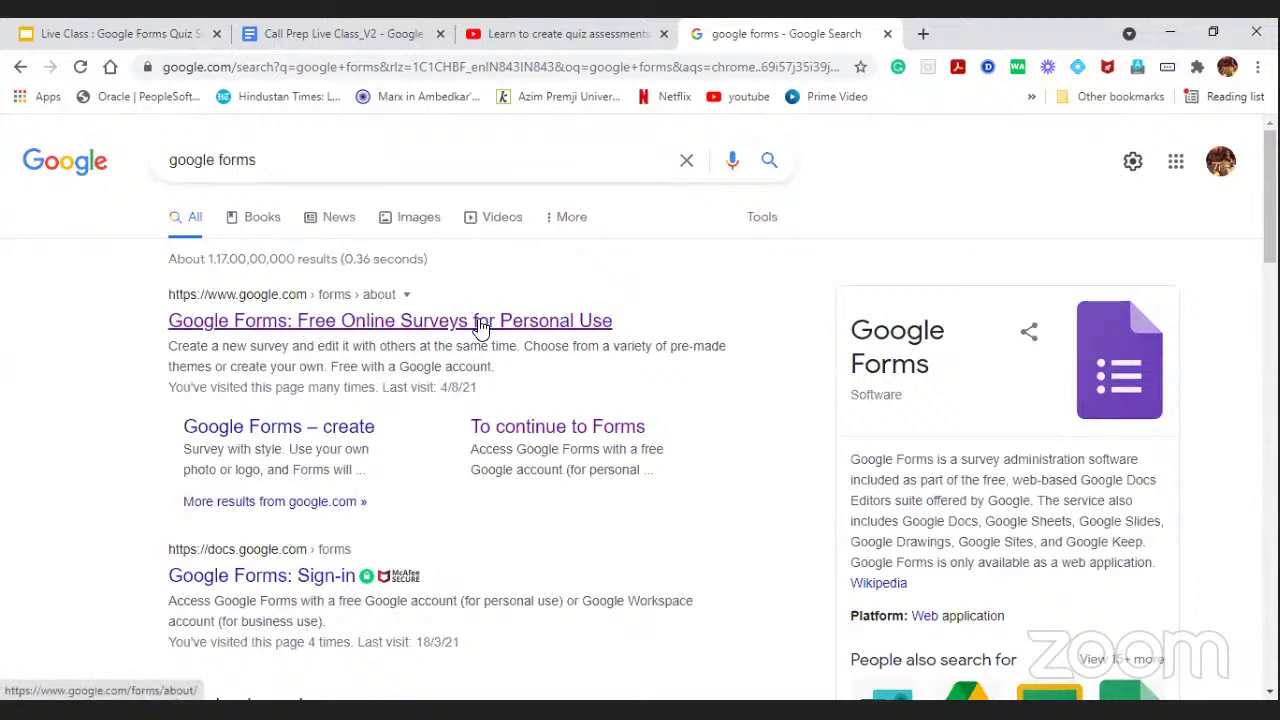
left_click(390, 321)
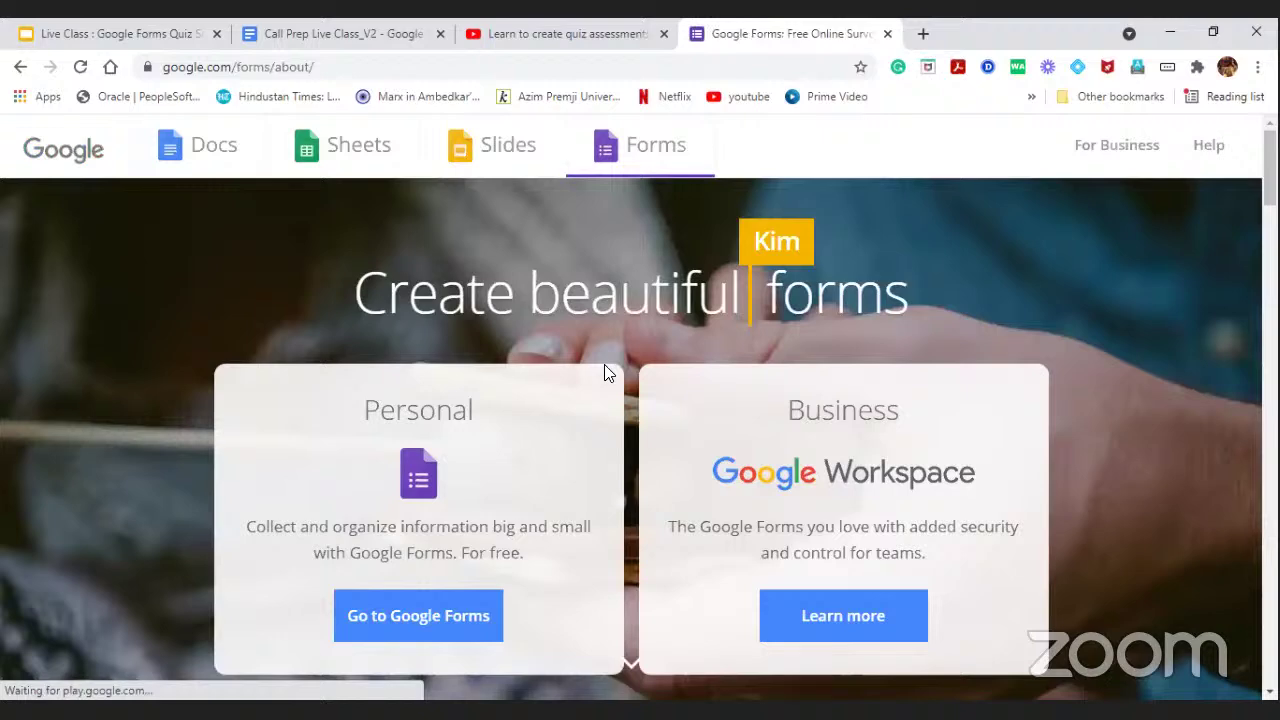
Go from the Google Forms about page to the Forms home through the Personal option.
scroll(610, 366, "down", 1)
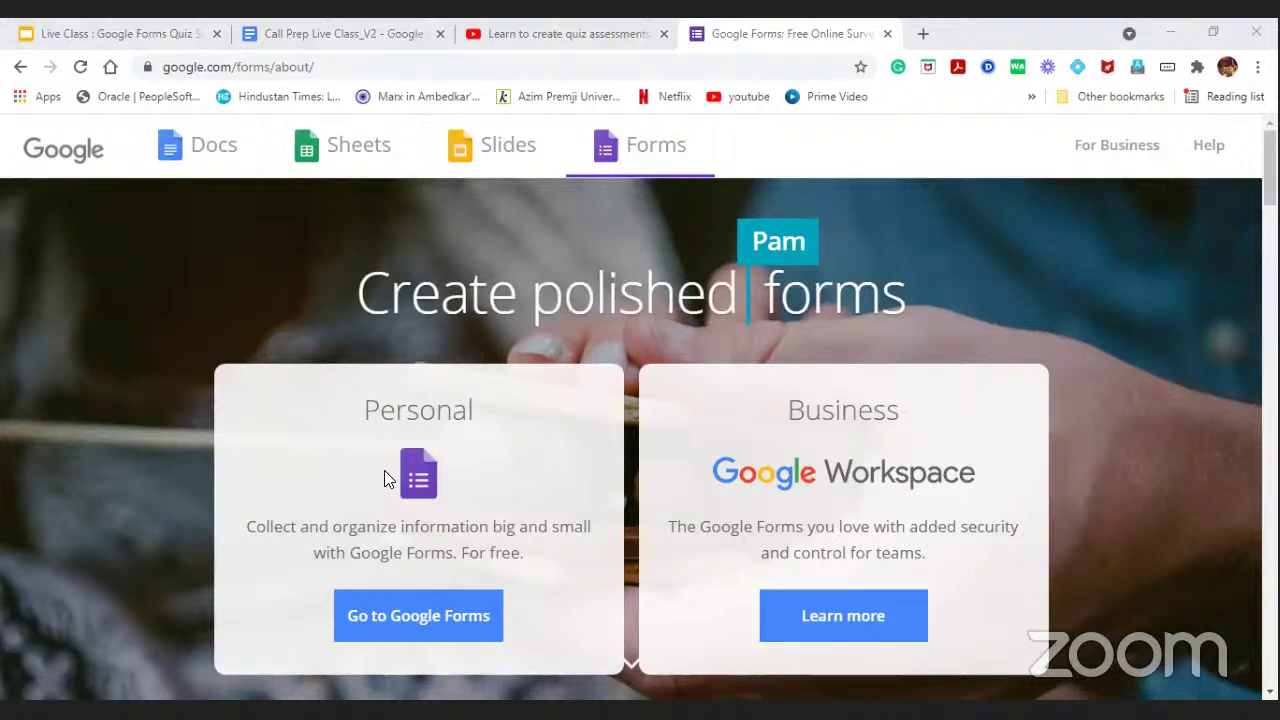
left_click(418, 616)
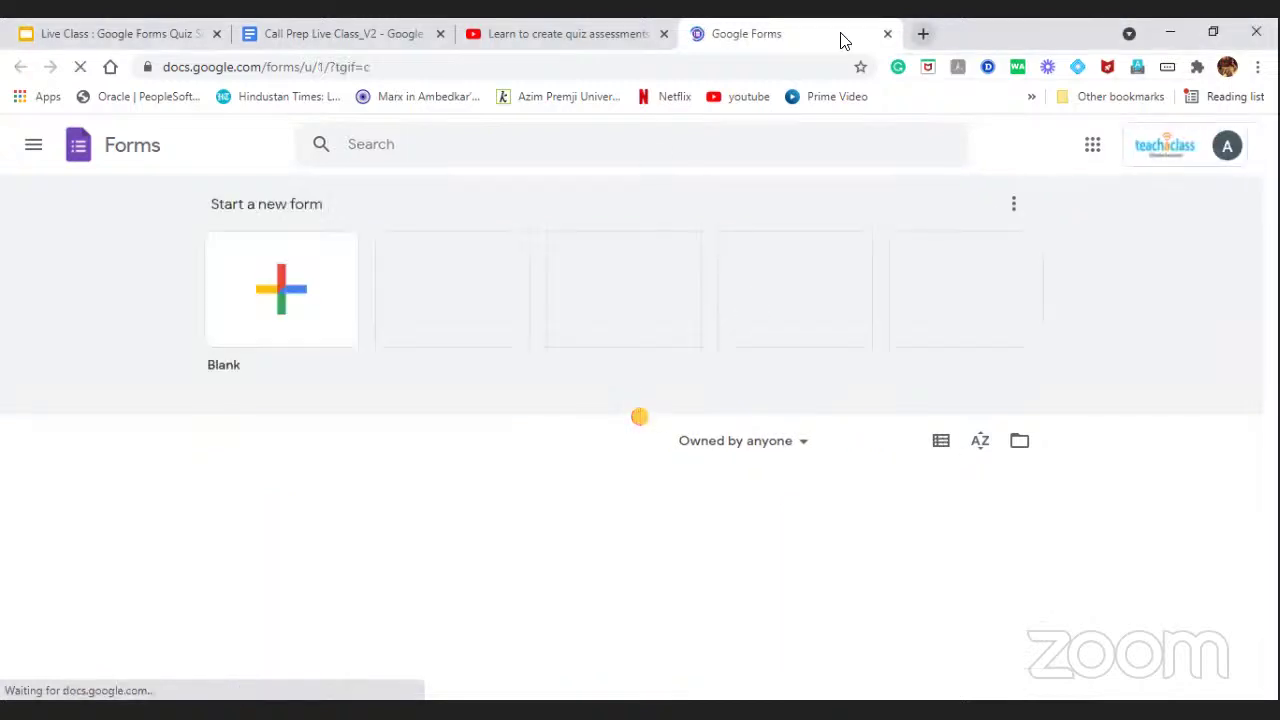
left_click(923, 29)
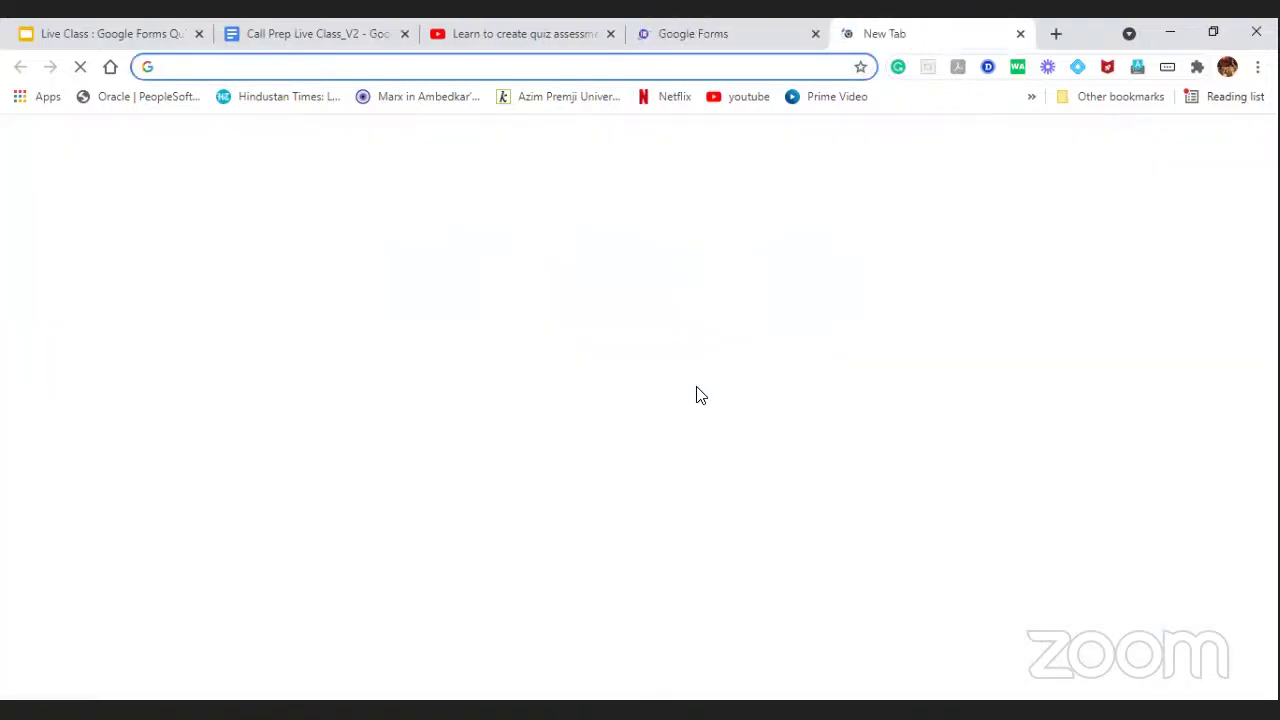
left_click(634, 412)
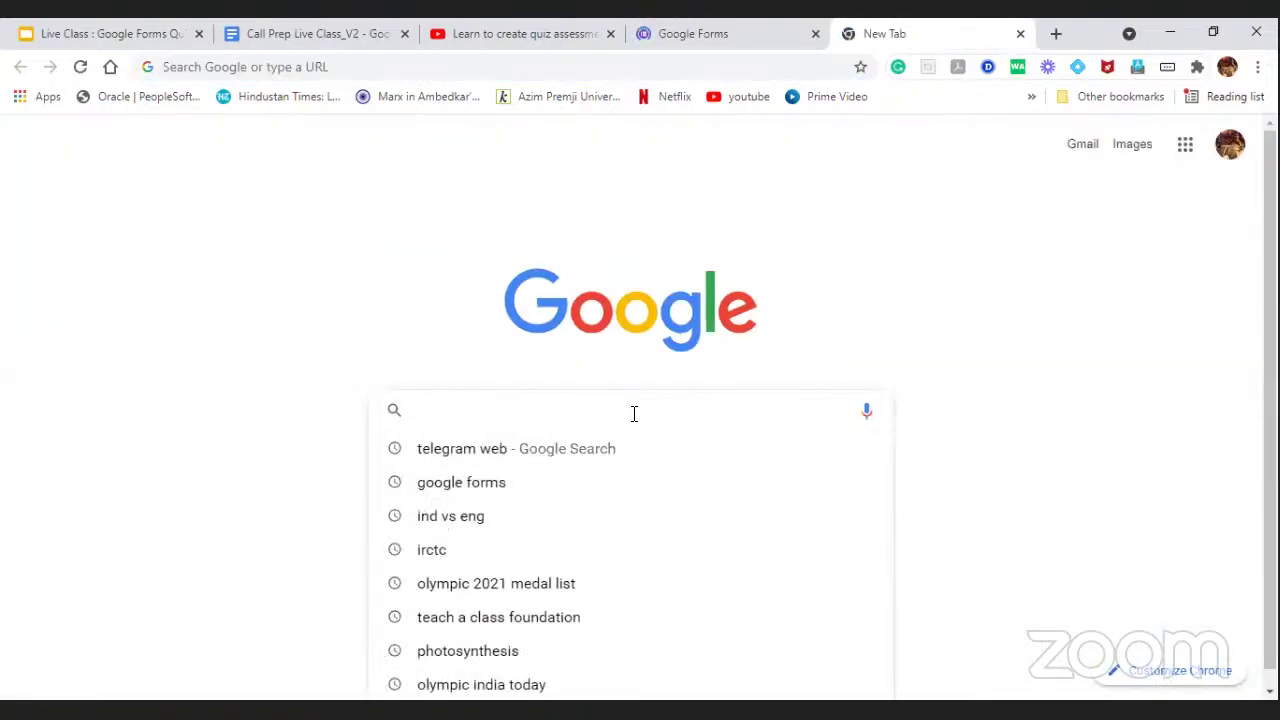
type("google forms")
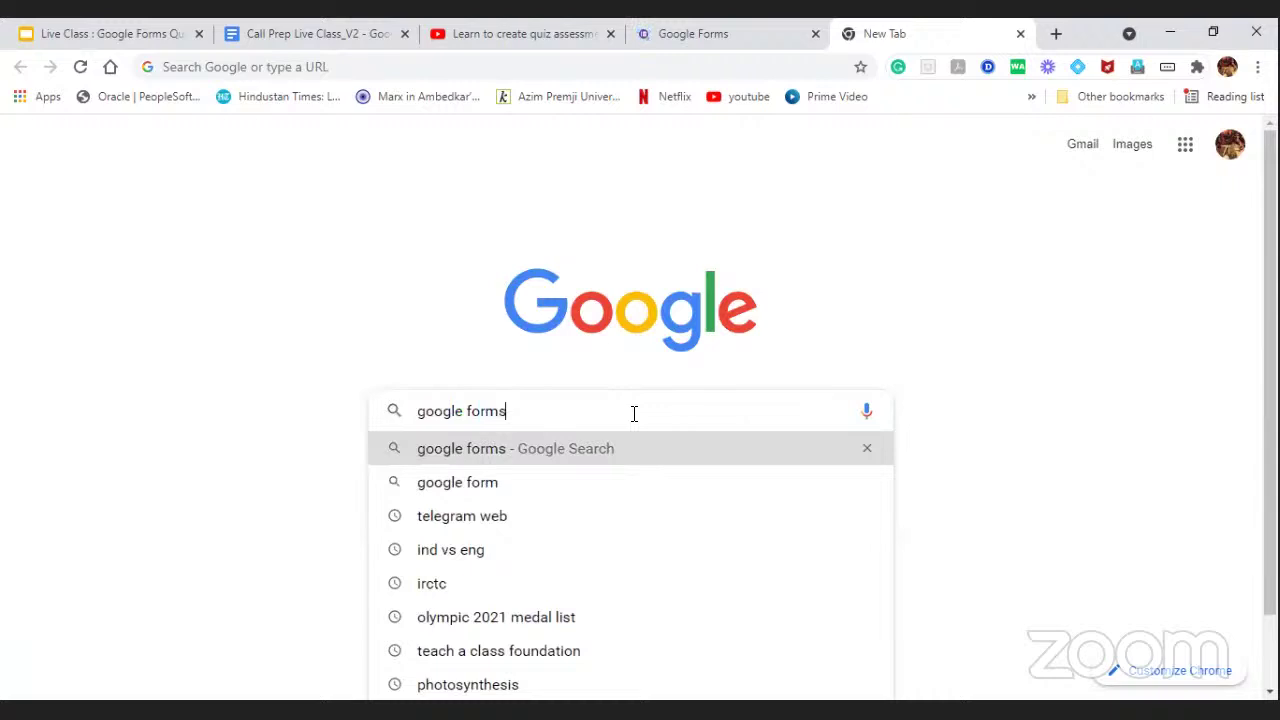
key("Return")
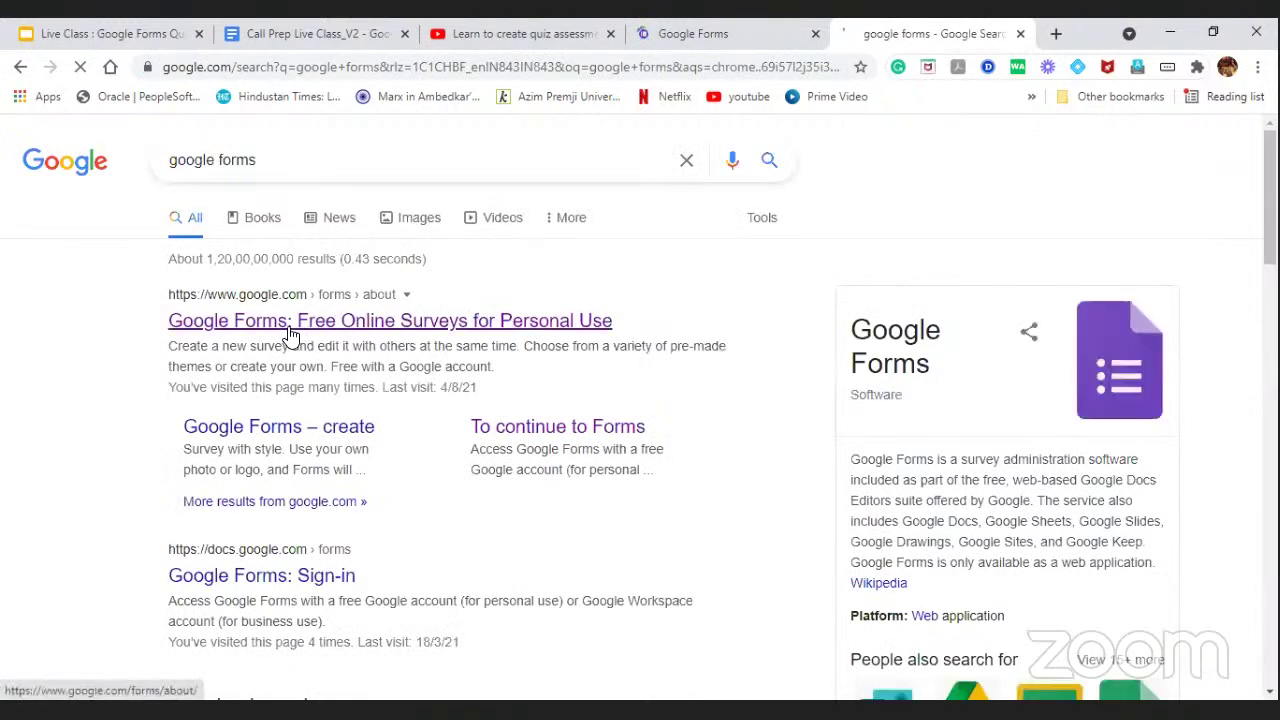
left_click(410, 330)
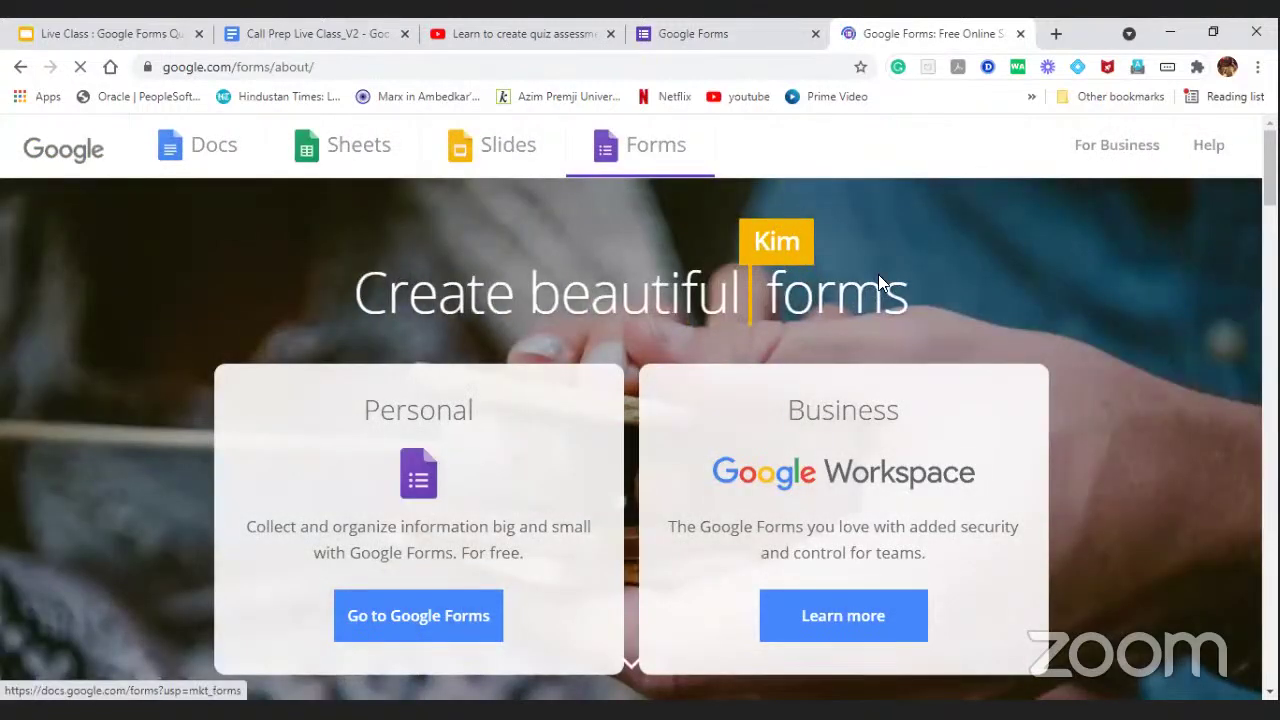
left_click(1020, 33)
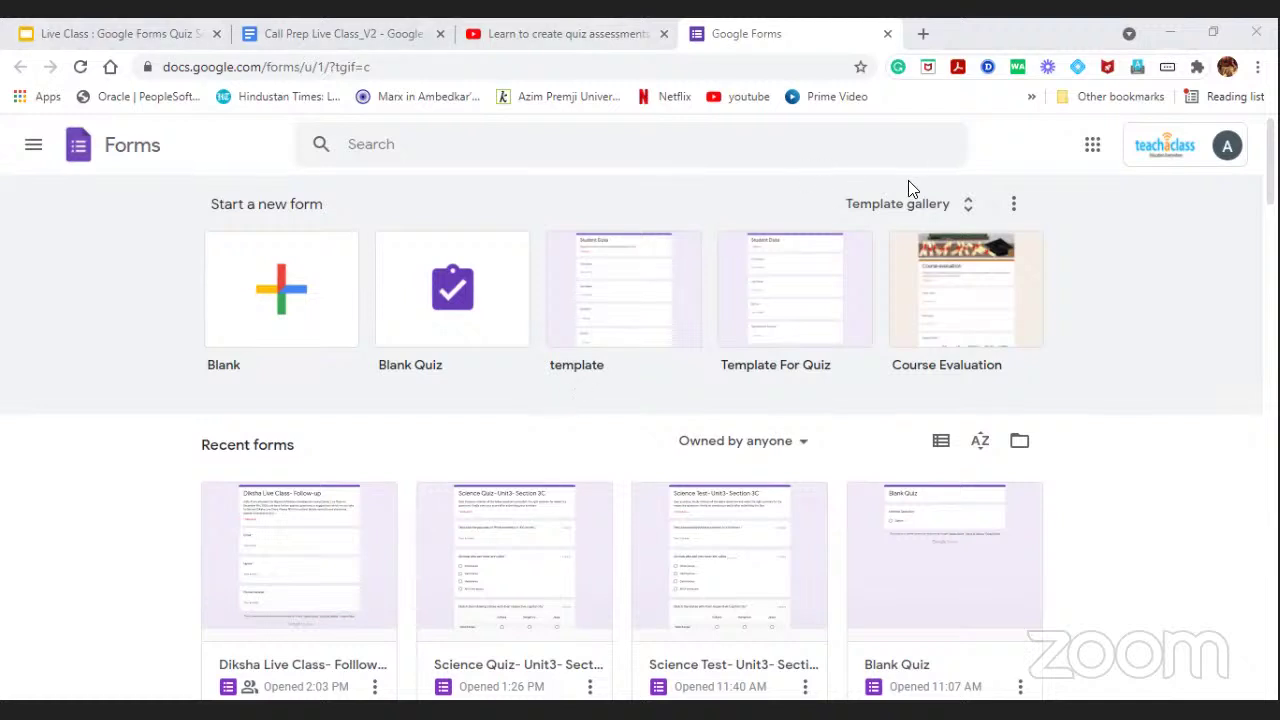
Browse the Recent forms list, abandon a forms search, and create a new Blank Quiz.
left_click(897, 215)
scroll(743, 412, "down", 1)
scroll(537, 409, "down", 2)
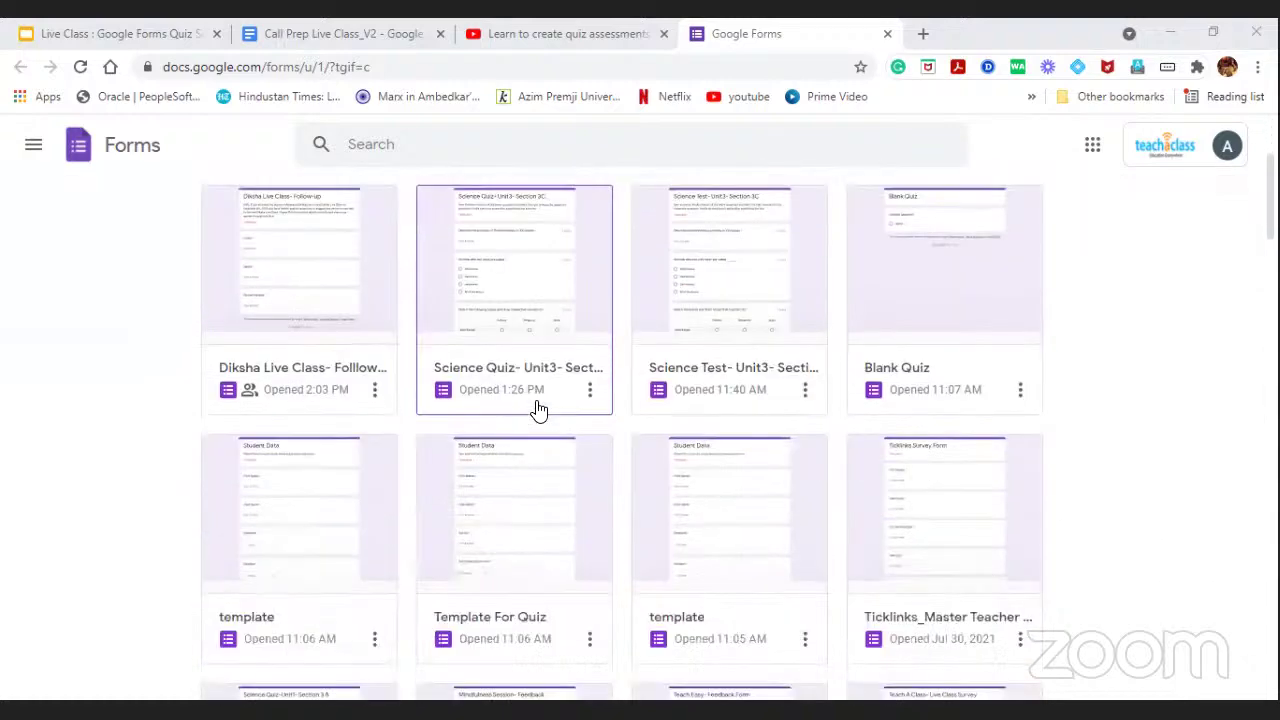
scroll(540, 420, "down", 5)
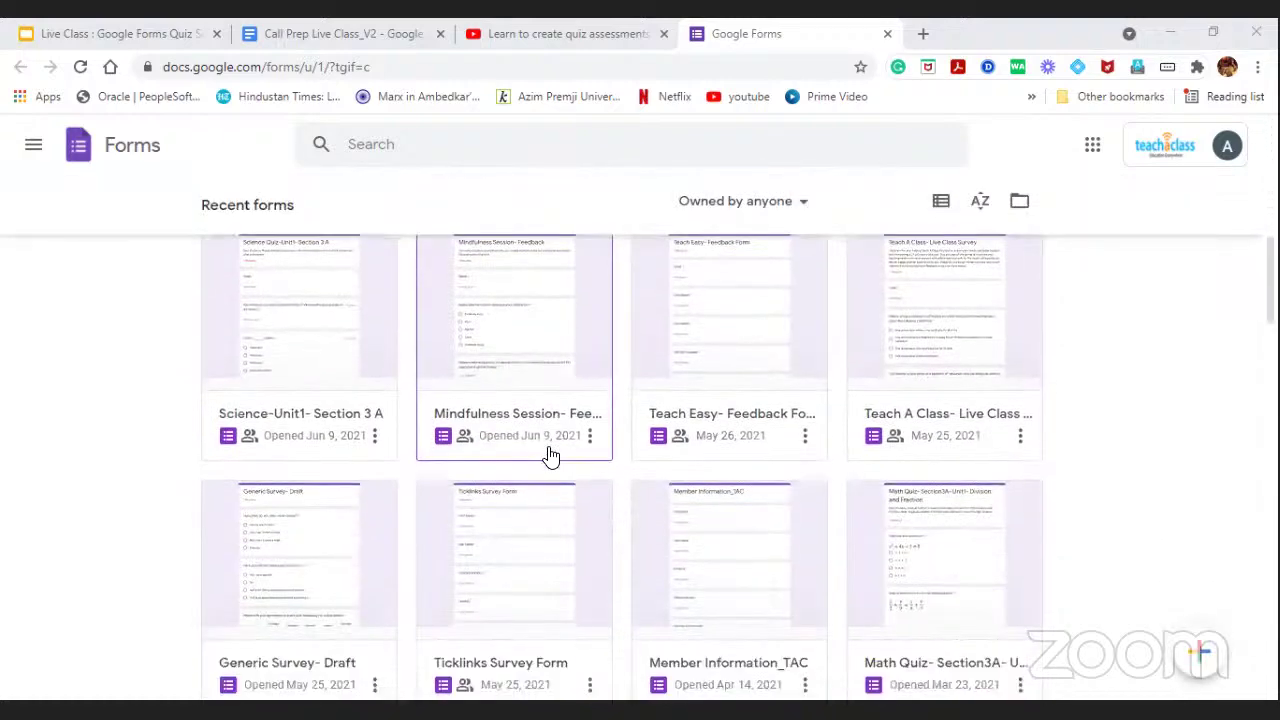
scroll(552, 455, "down", 4)
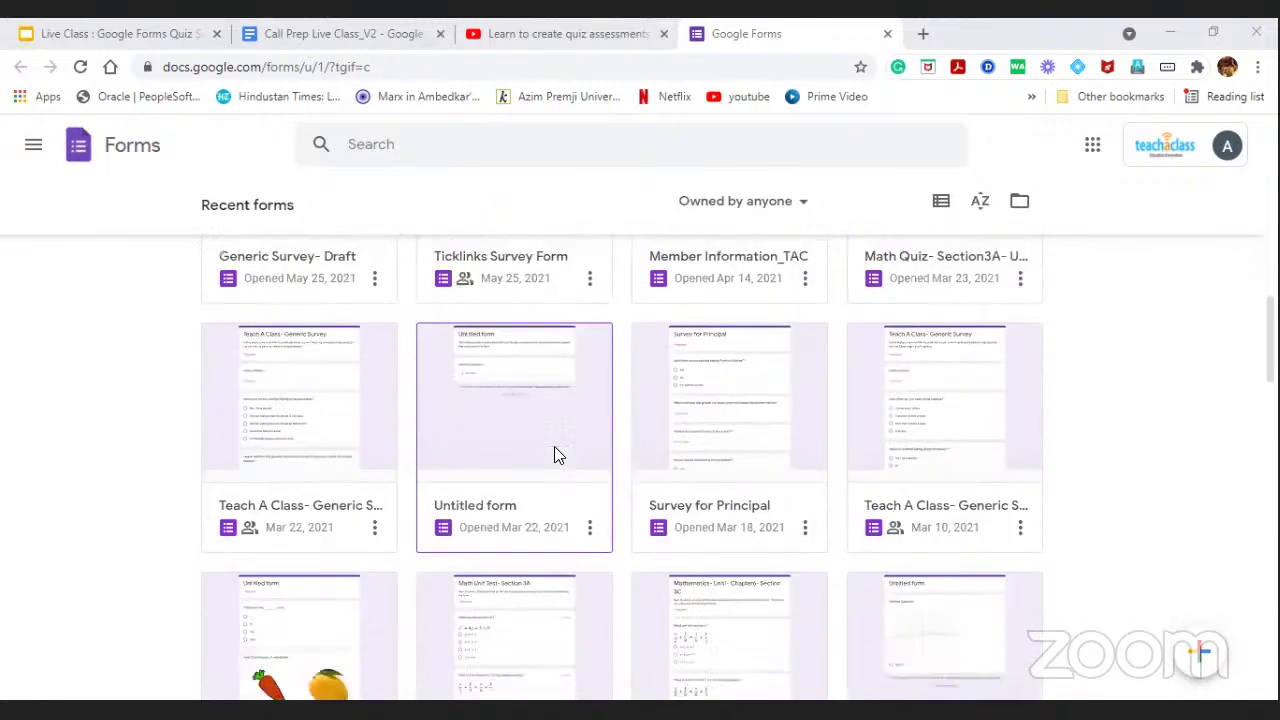
scroll(552, 443, "up", 10)
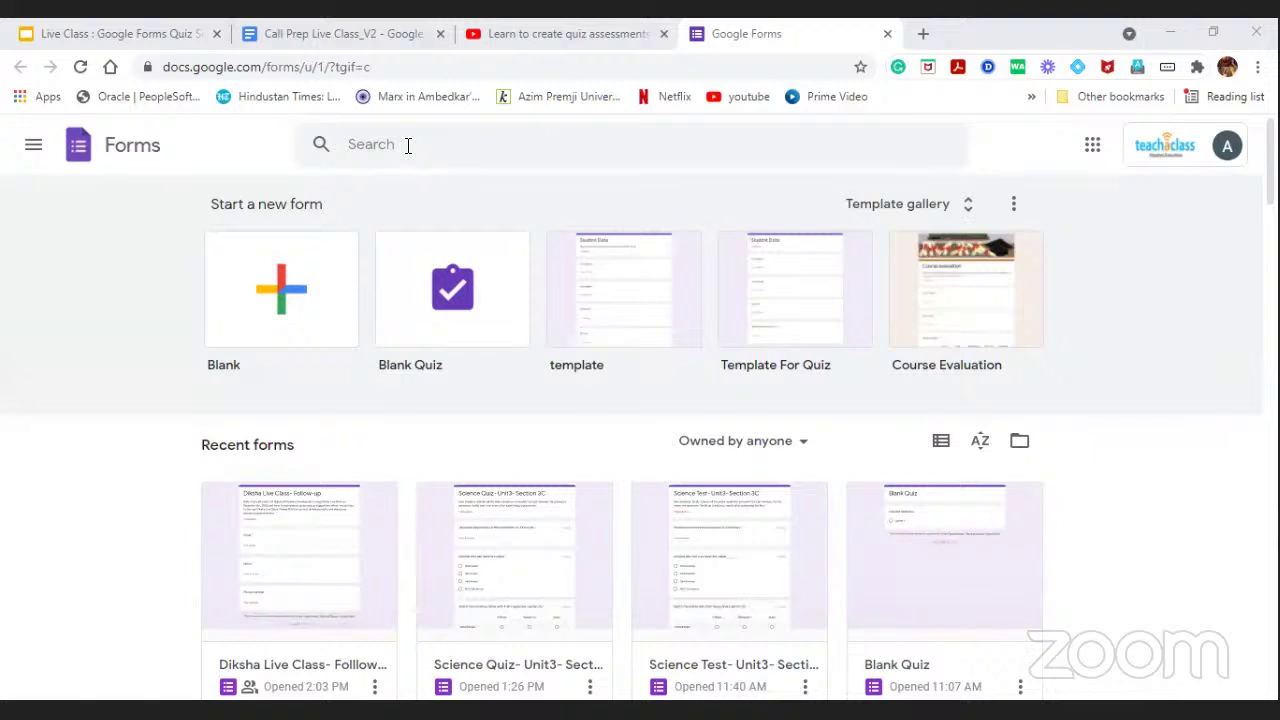
left_click(408, 145)
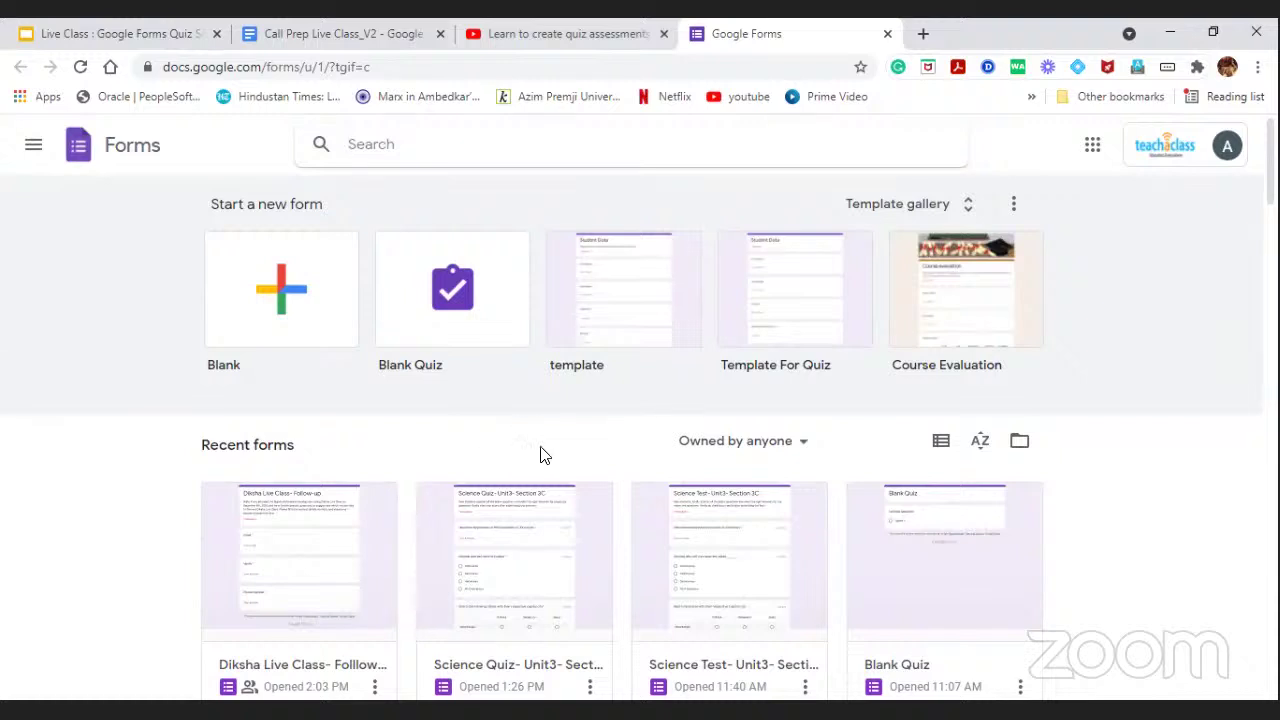
left_click(509, 437)
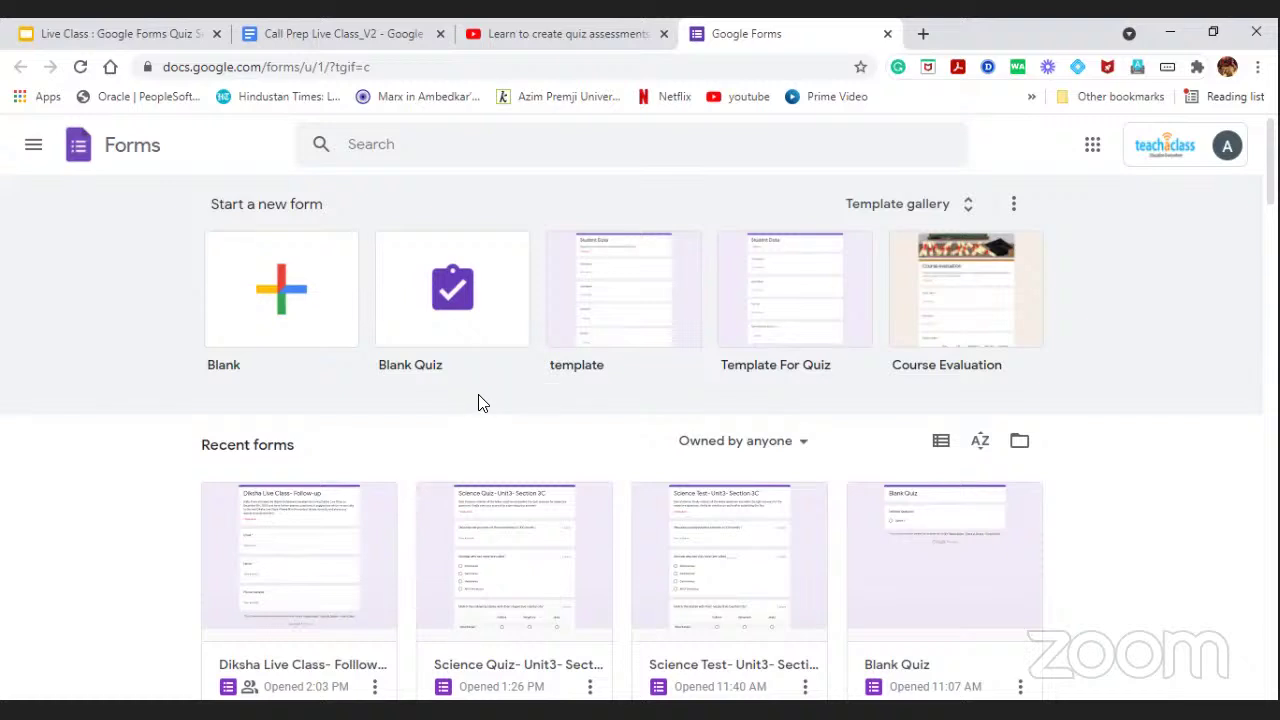
left_click(453, 296)
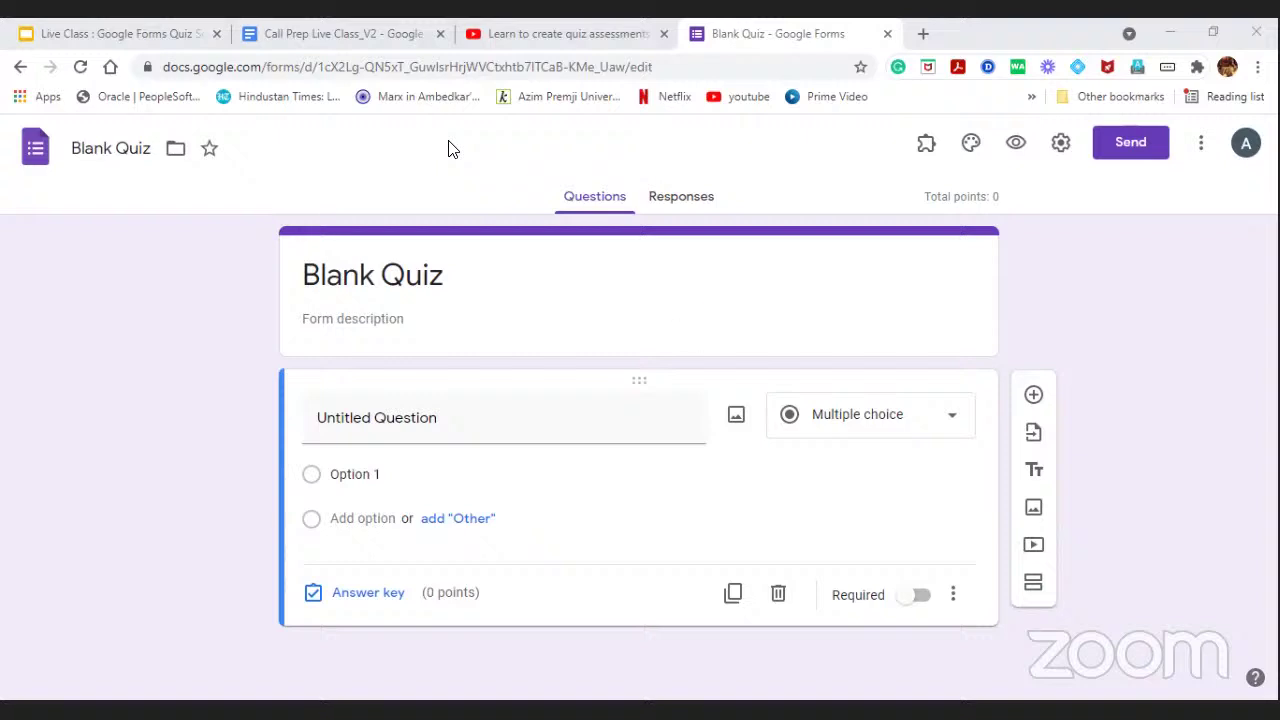
Leave the Blank Quiz editor through the Forms home icon at top left.
left_click(35, 148)
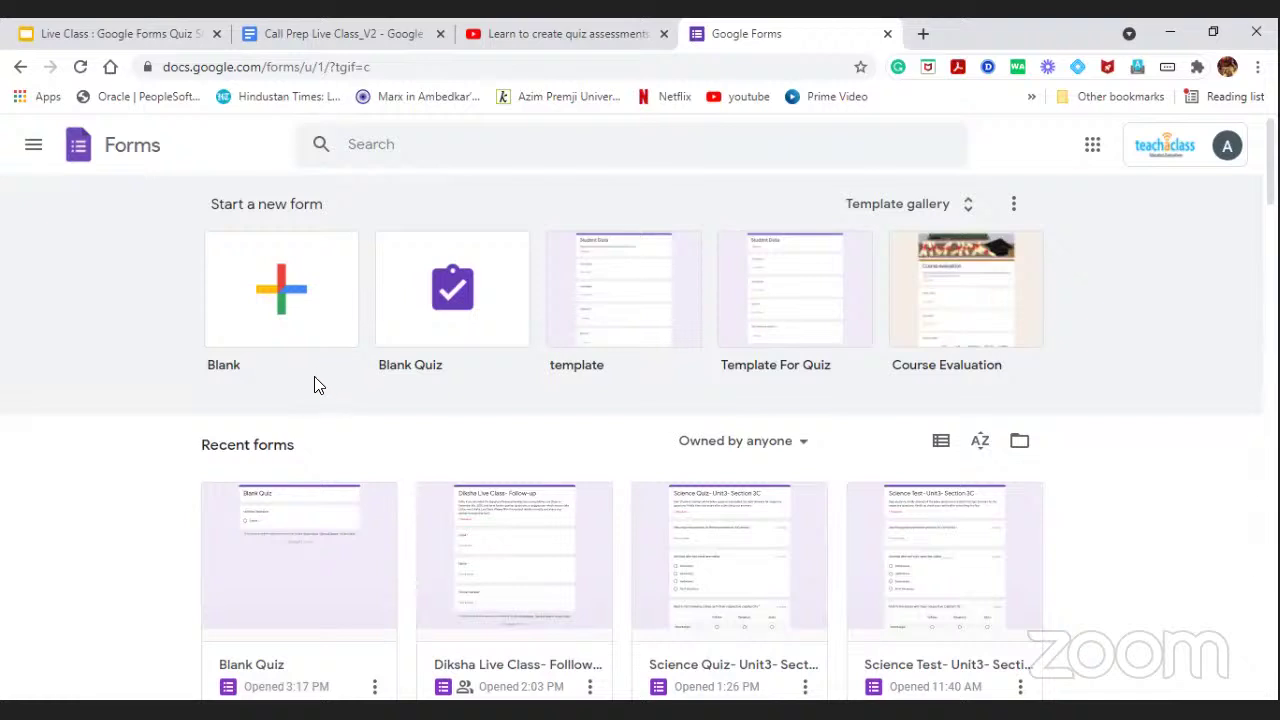
Create a new Blank form from the Start a new form row.
left_click(277, 290)
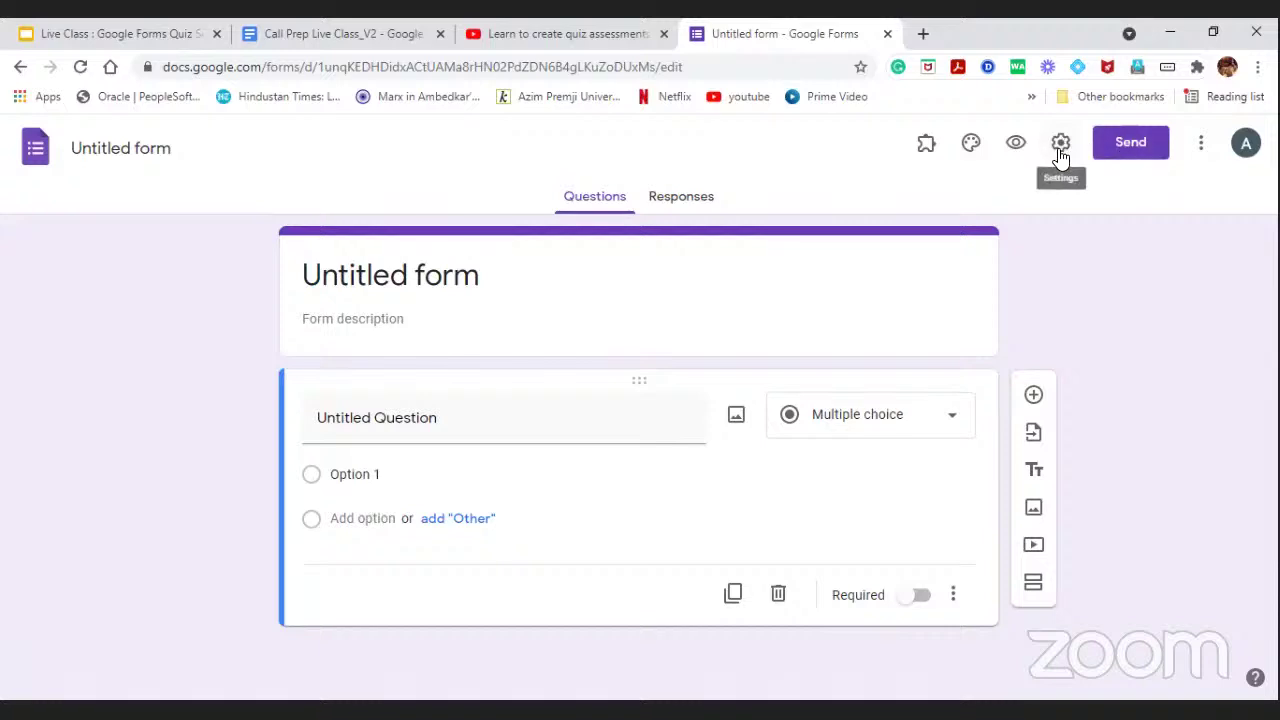
In Settings, turn off the organisation-only restriction and switch on 'Make this a quiz'.
left_click(1060, 150)
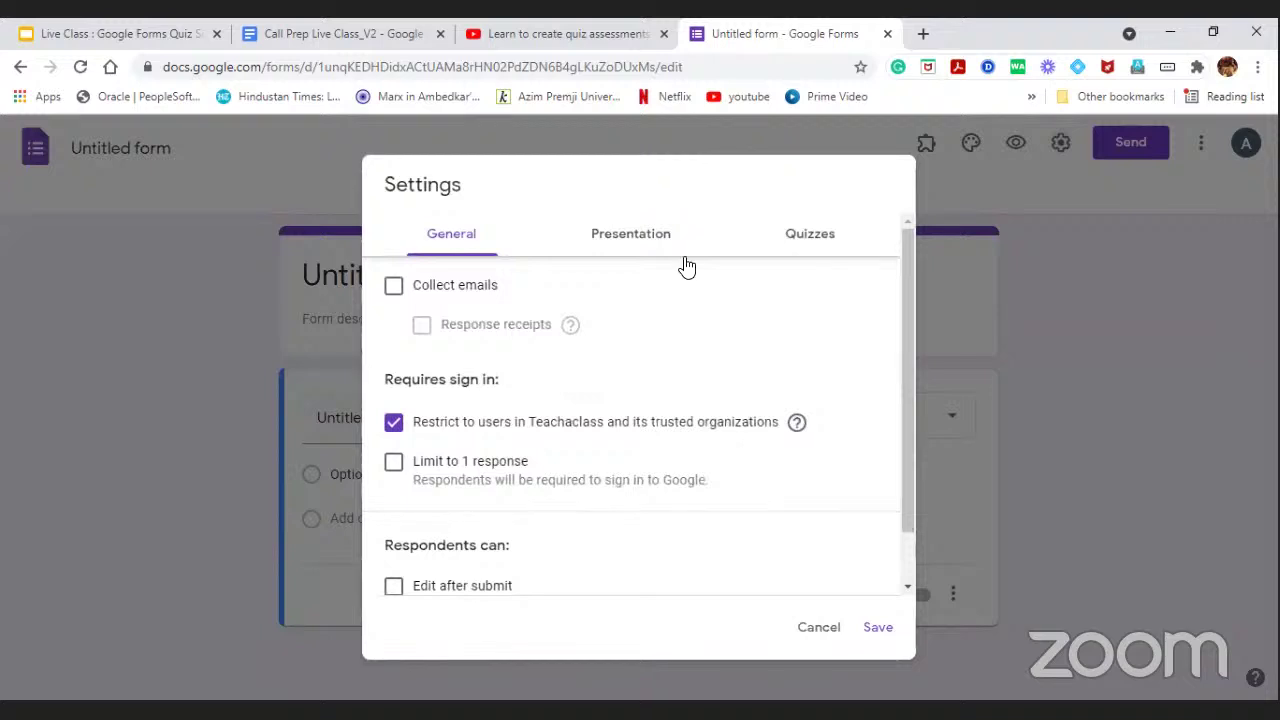
left_click(393, 422)
left_click(806, 241)
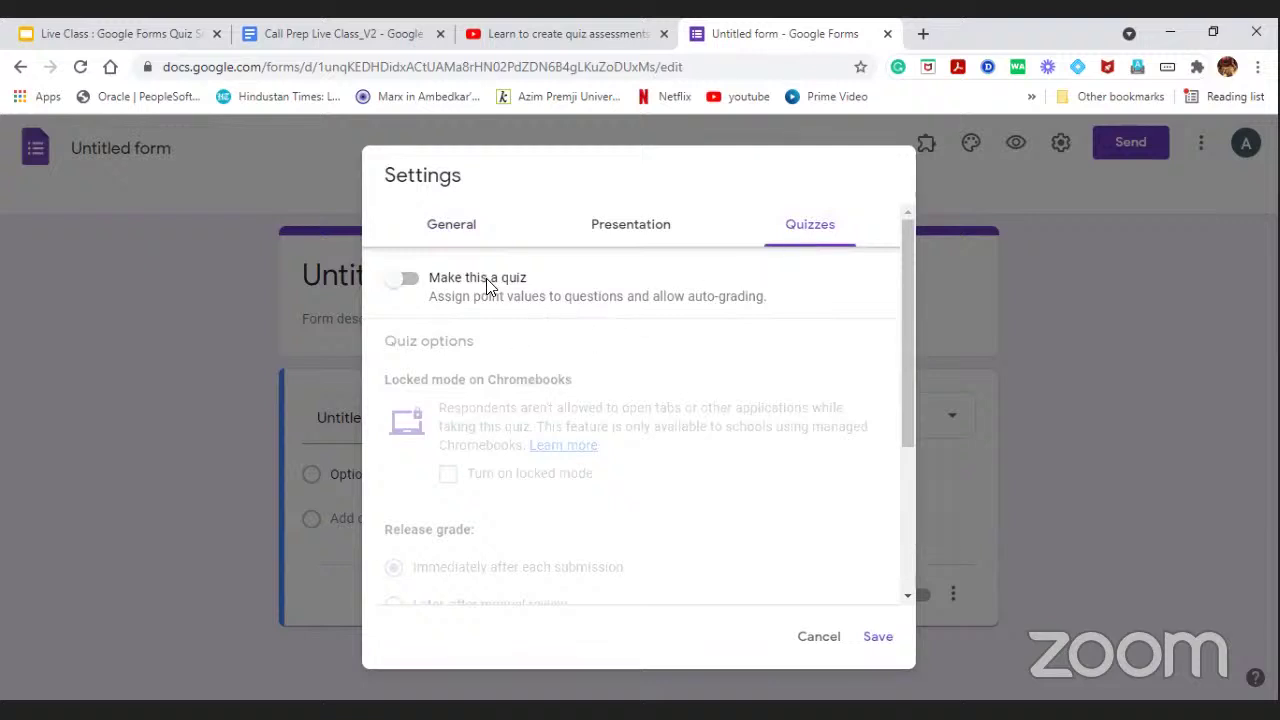
left_click(409, 280)
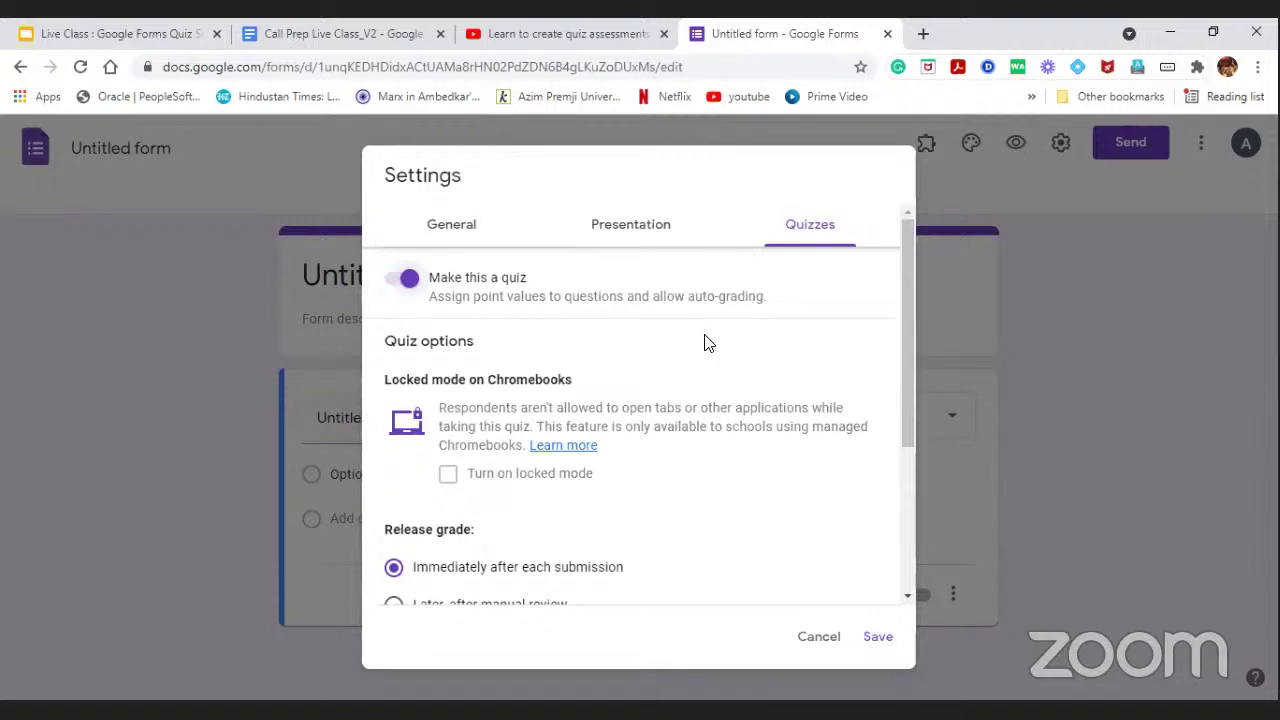
scroll(705, 343, "down", 1)
scroll(480, 298, "down", 1)
scroll(455, 290, "up", 1)
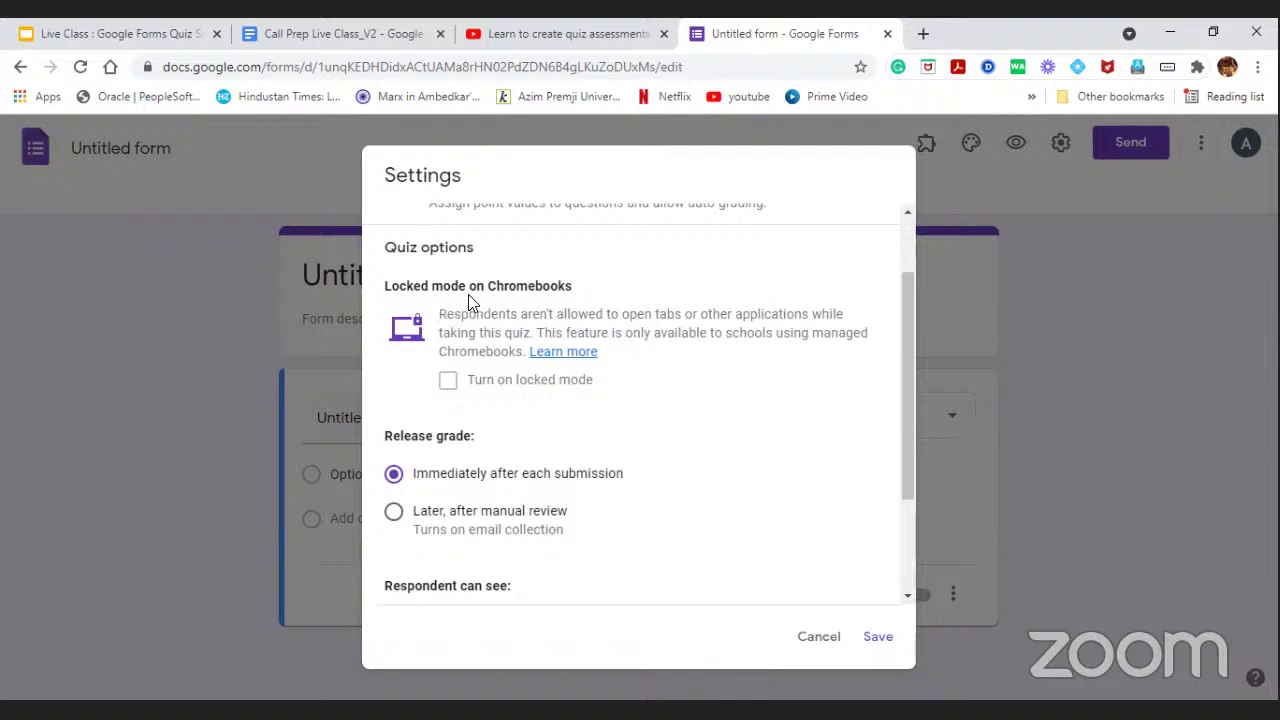
Release grades immediately after each submission and check the missed-questions, correct-answers and point-values options.
scroll(464, 330, "down", 1)
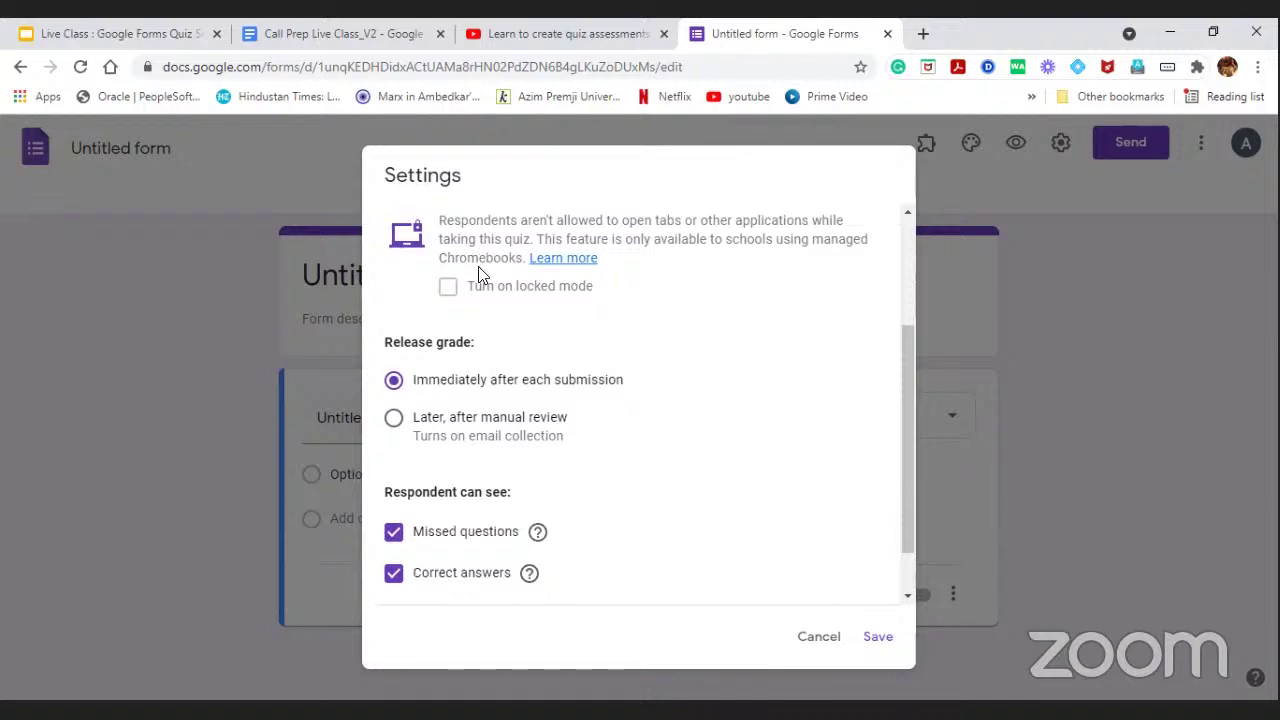
scroll(478, 266, "down", 1)
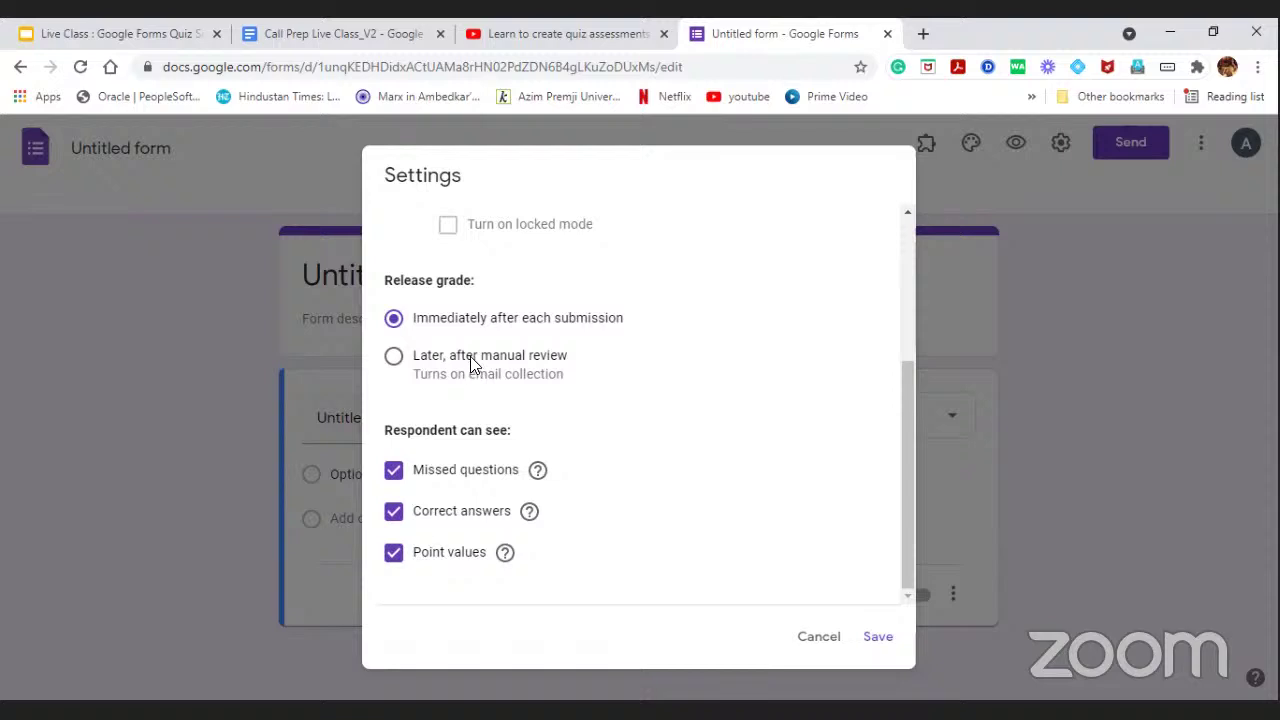
left_click(470, 356)
left_click(497, 318)
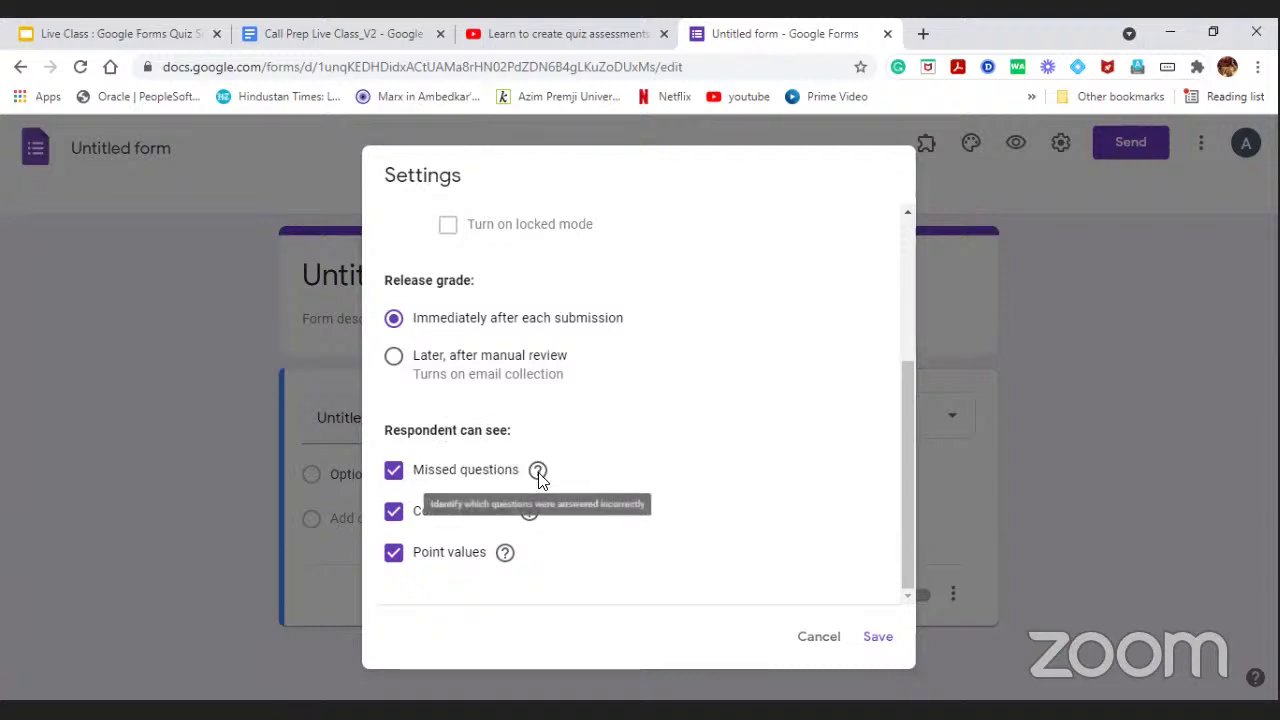
mouse_move(539, 476)
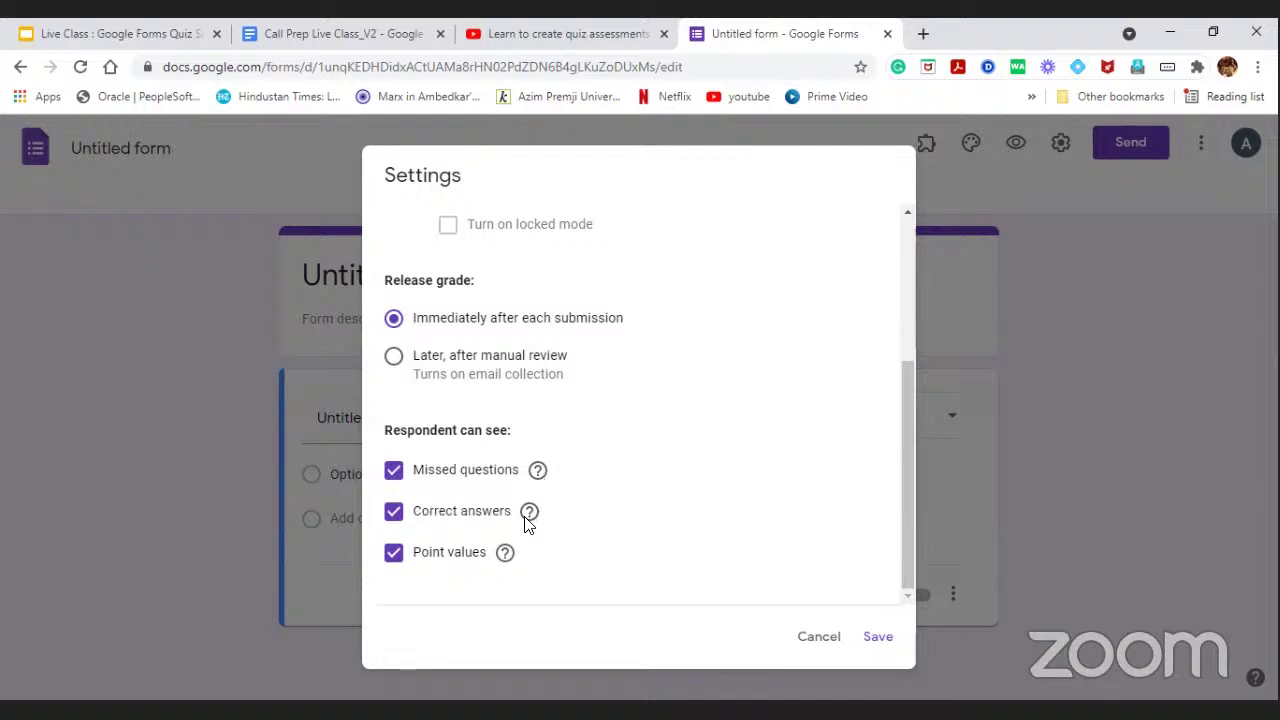
mouse_move(528, 516)
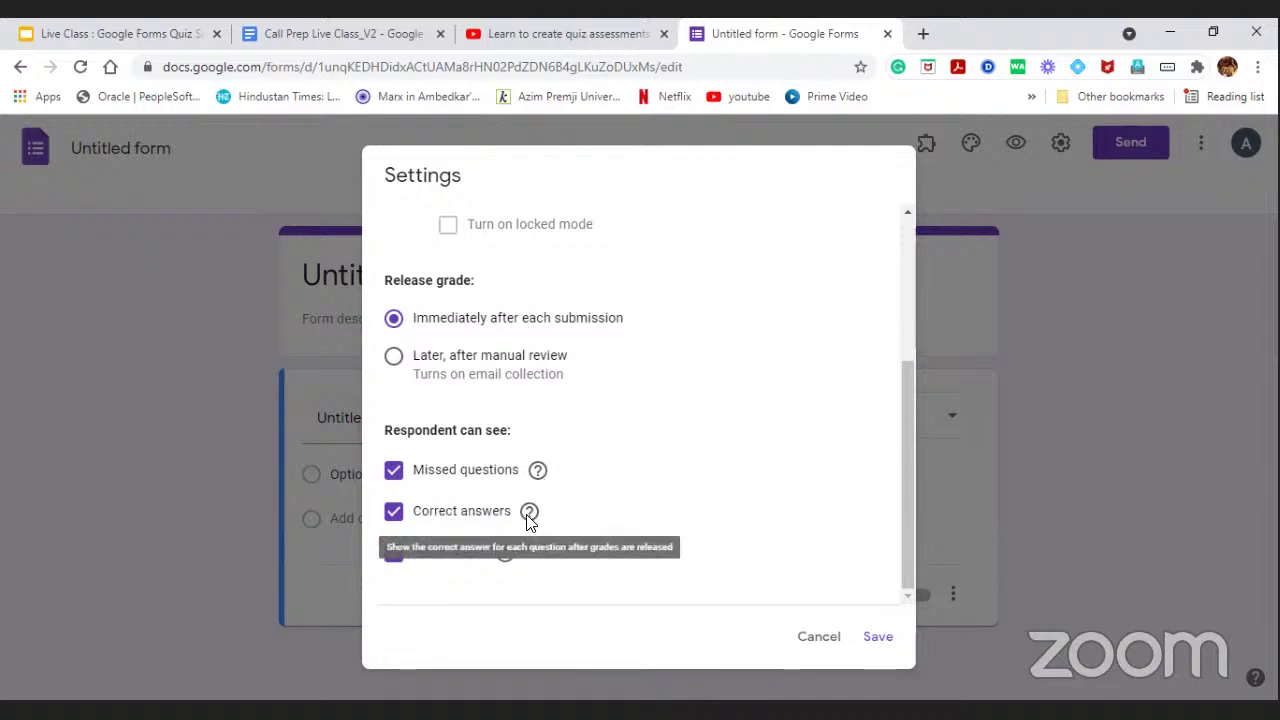
mouse_move(506, 556)
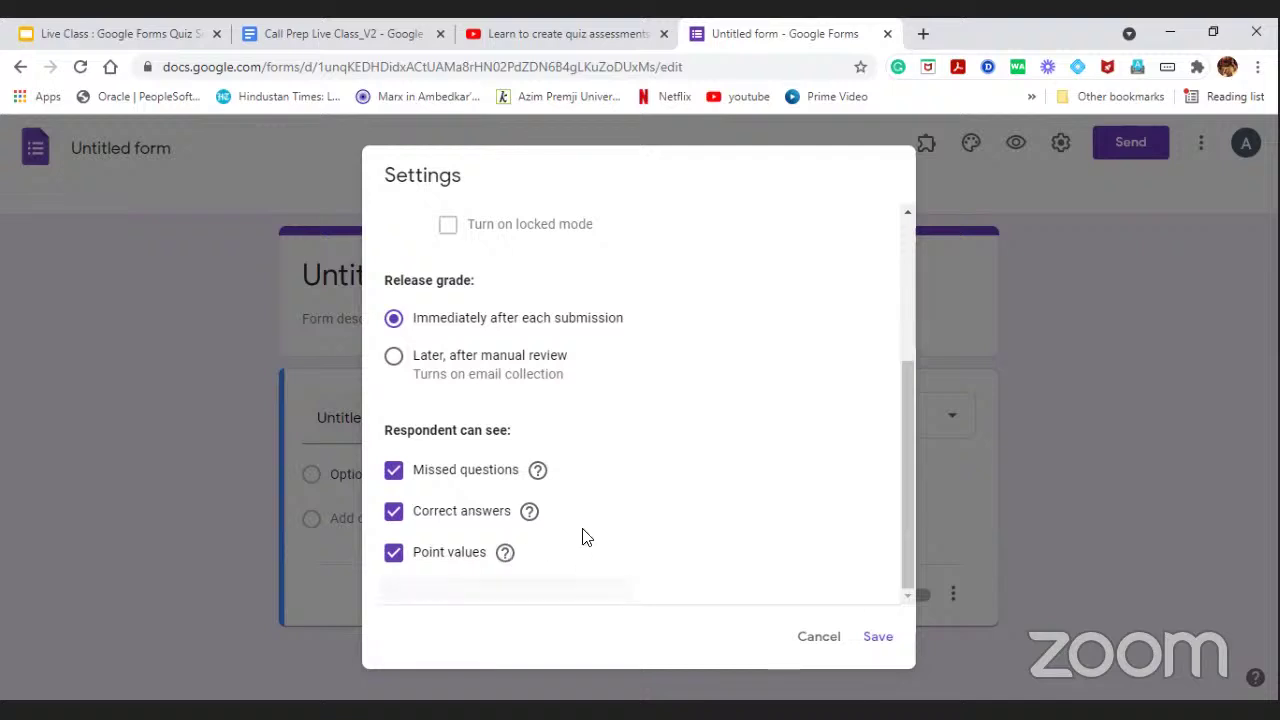
Review the Quizzes options once more and save the settings.
scroll(683, 474, "up", 3)
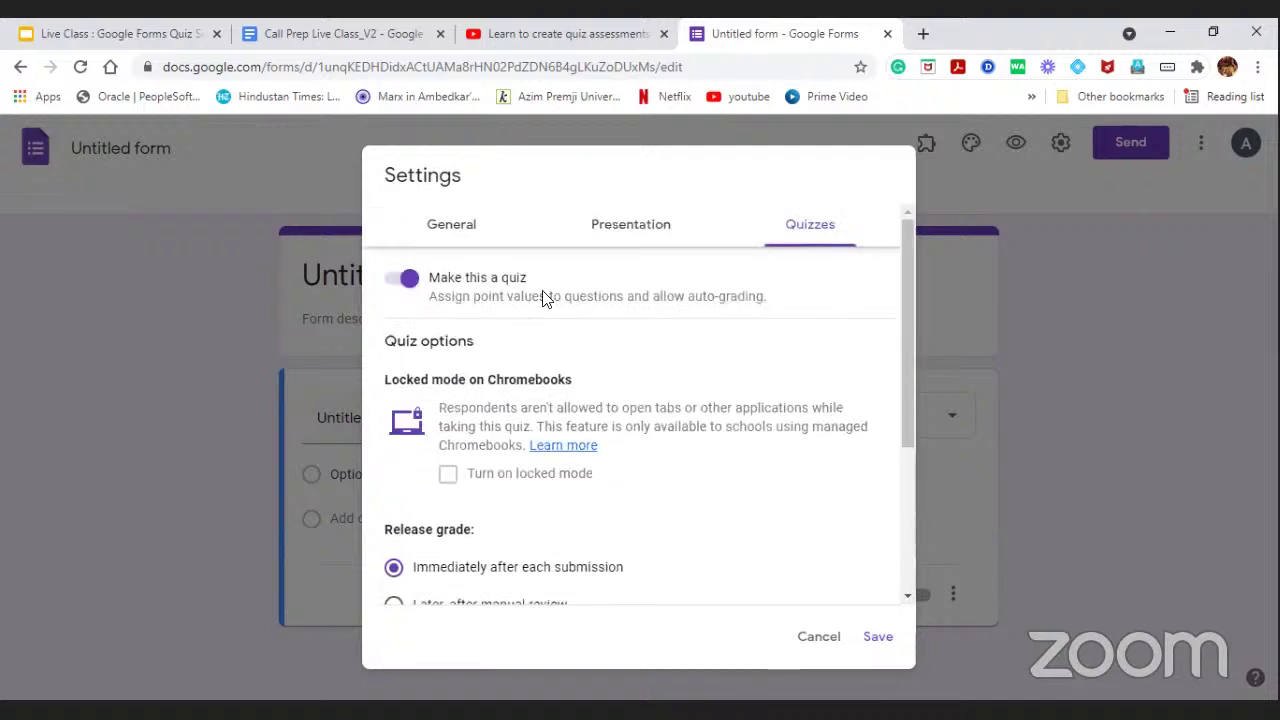
scroll(723, 360, "down", 3)
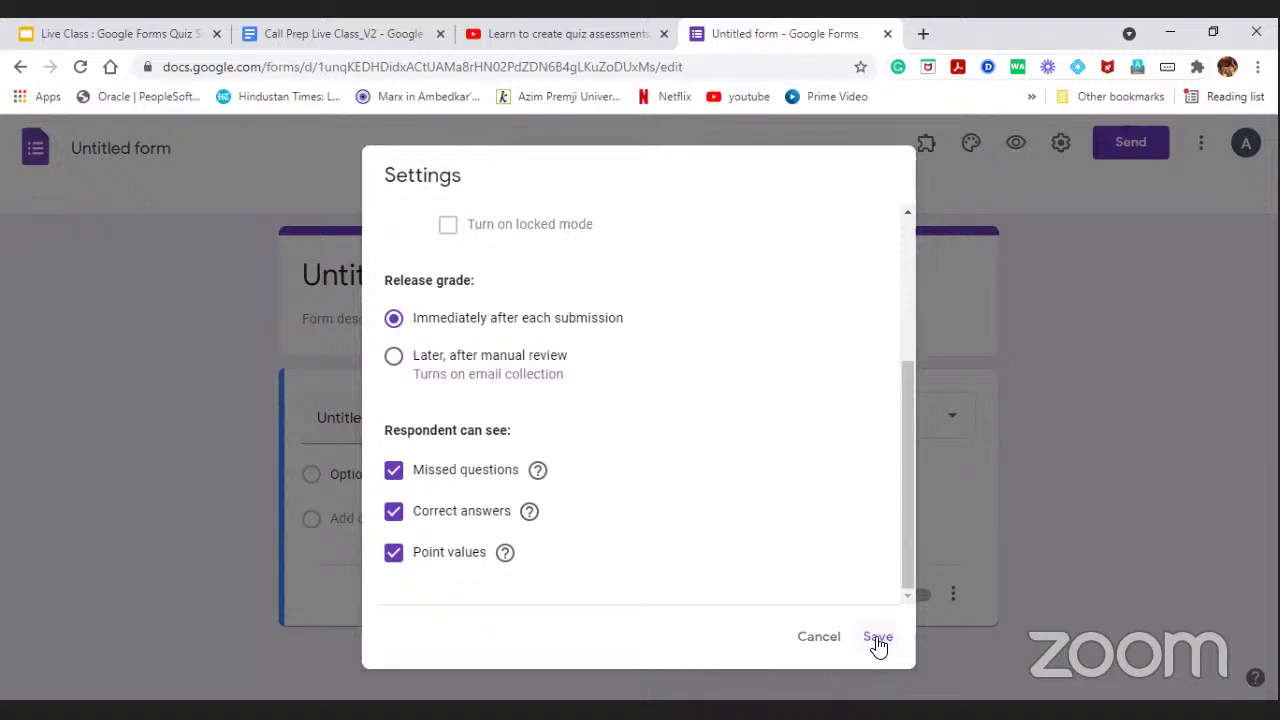
left_click(878, 643)
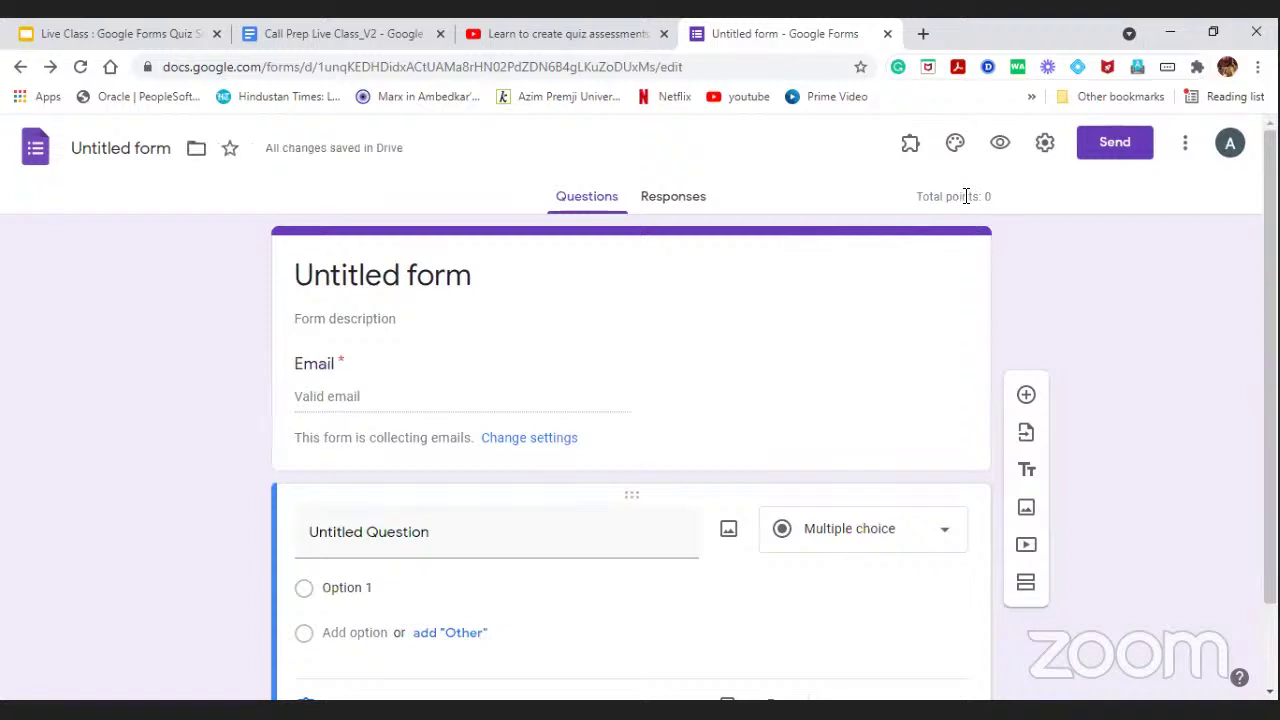
scroll(729, 266, "down", 1)
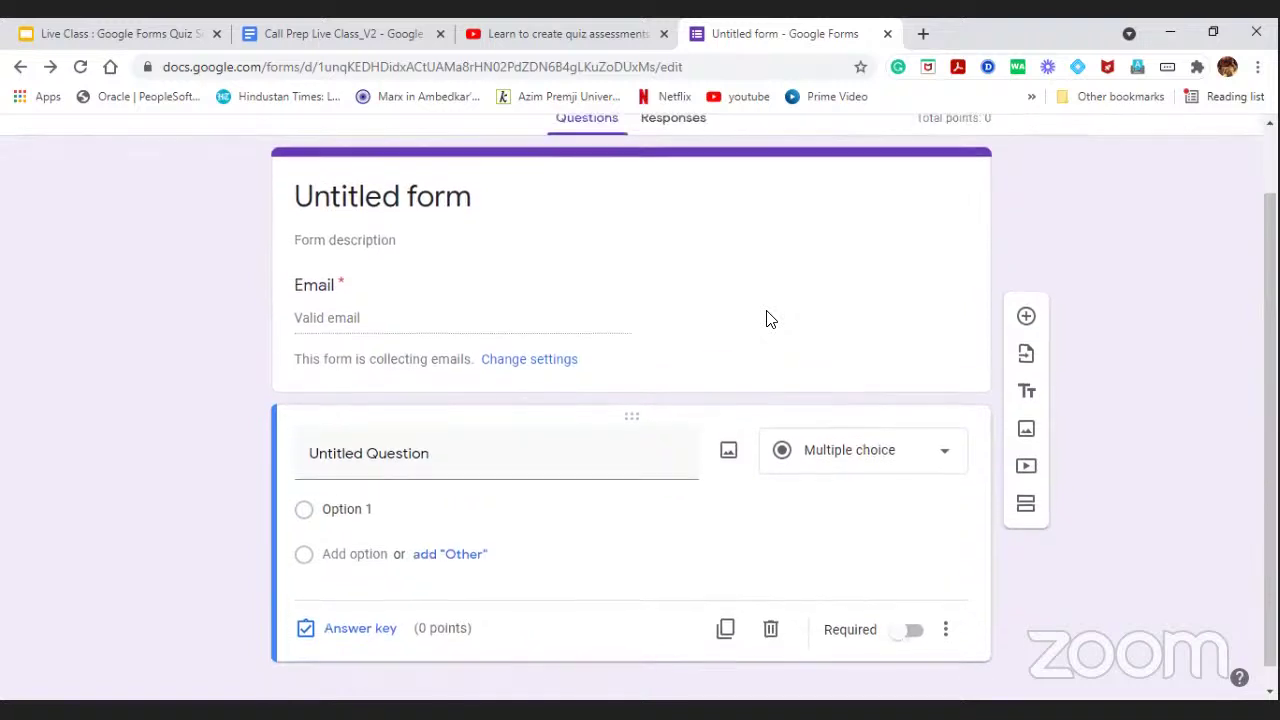
scroll(766, 320, "up", 1)
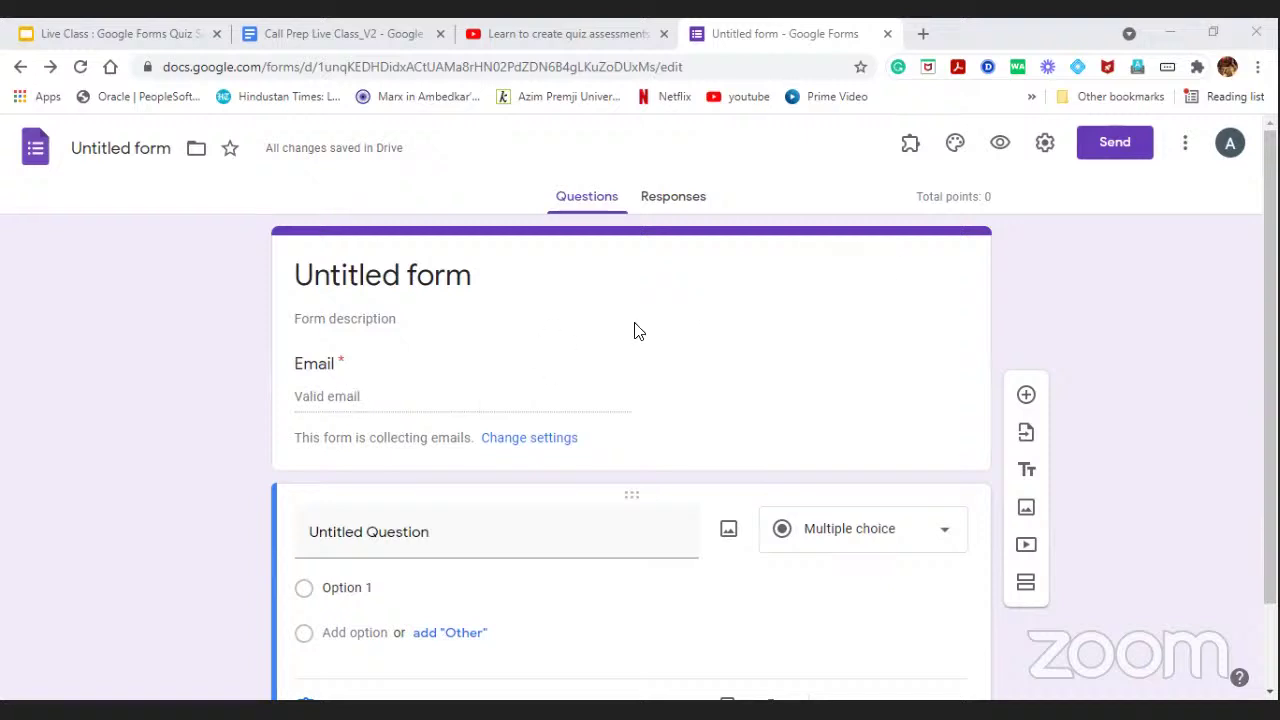
left_click(1048, 144)
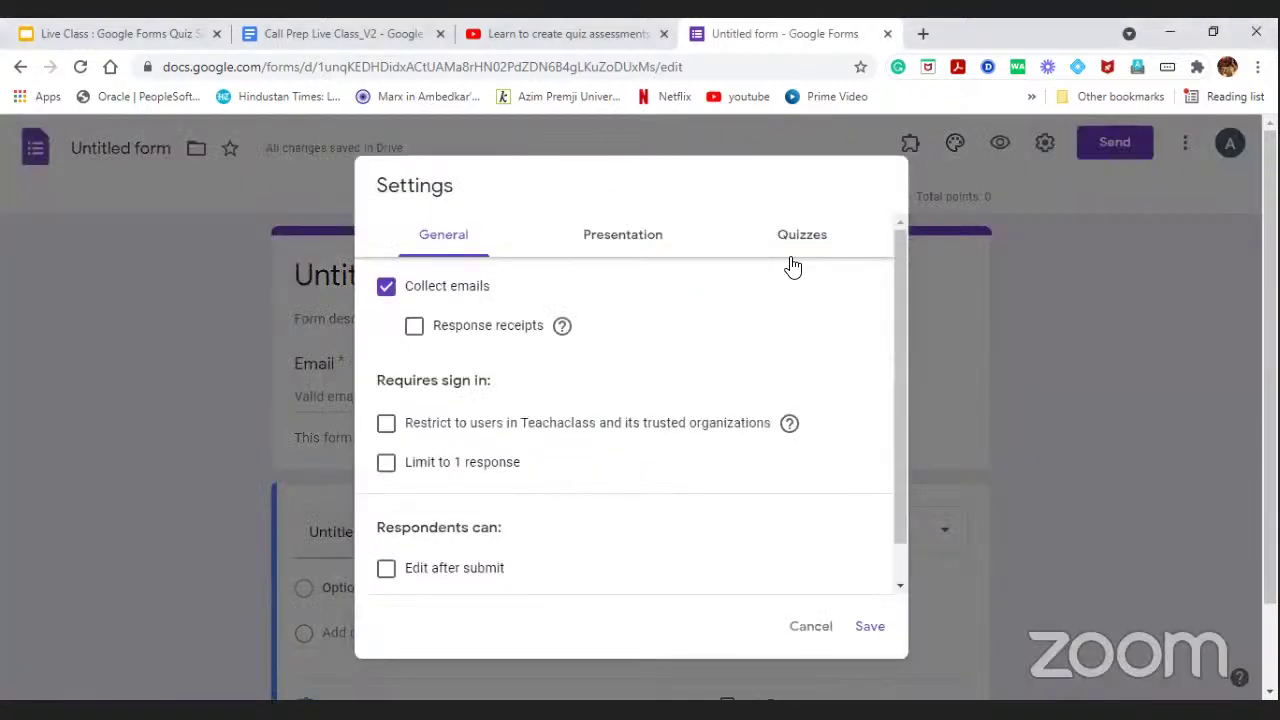
left_click(794, 244)
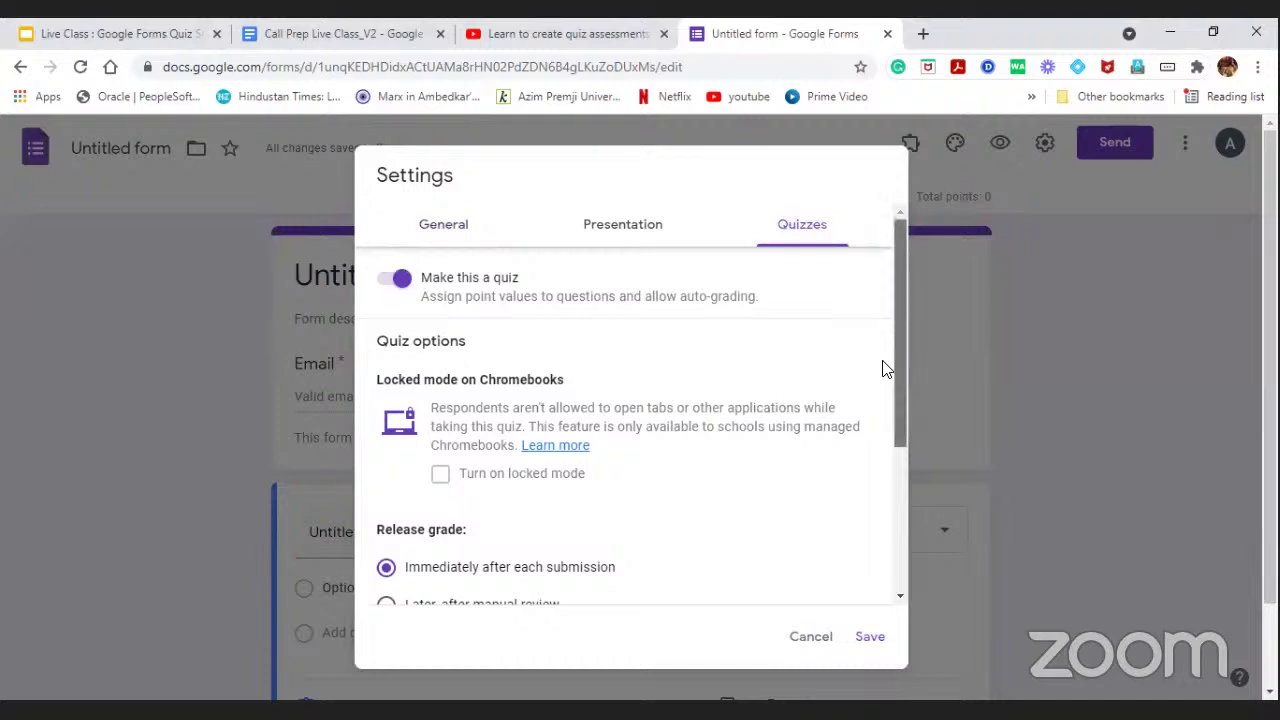
scroll(884, 368, "down", 3)
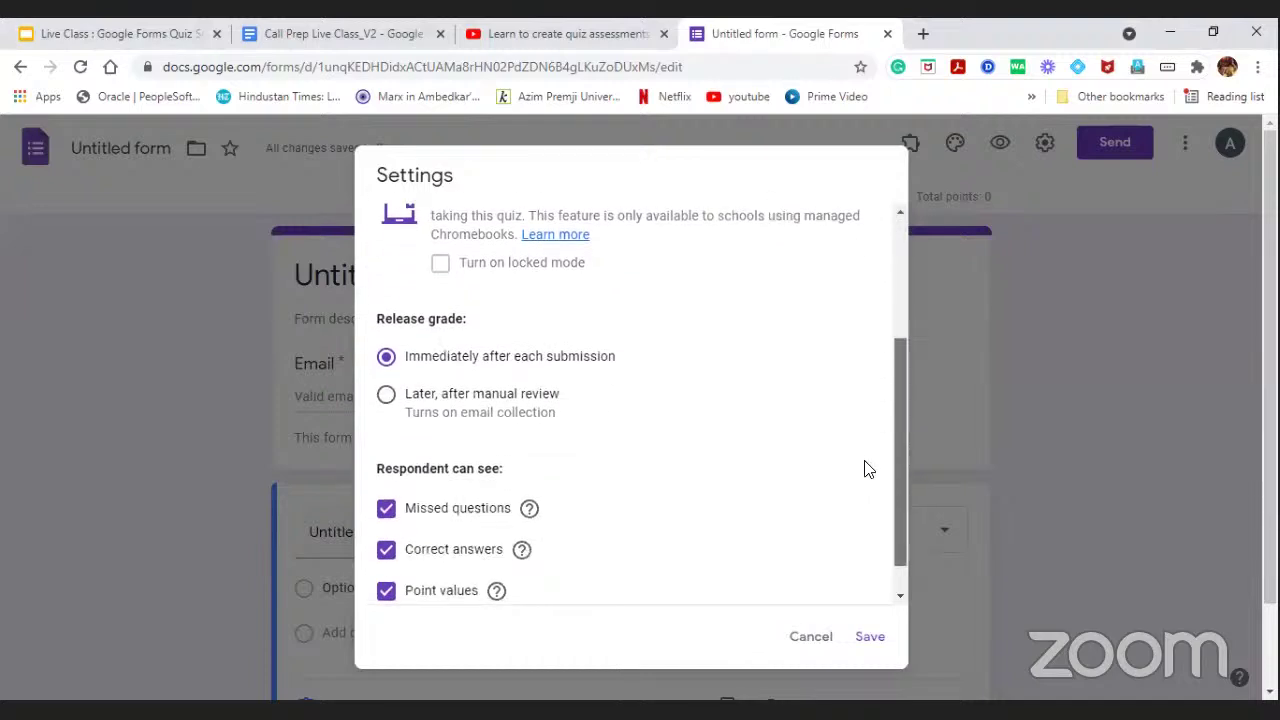
left_click(388, 381)
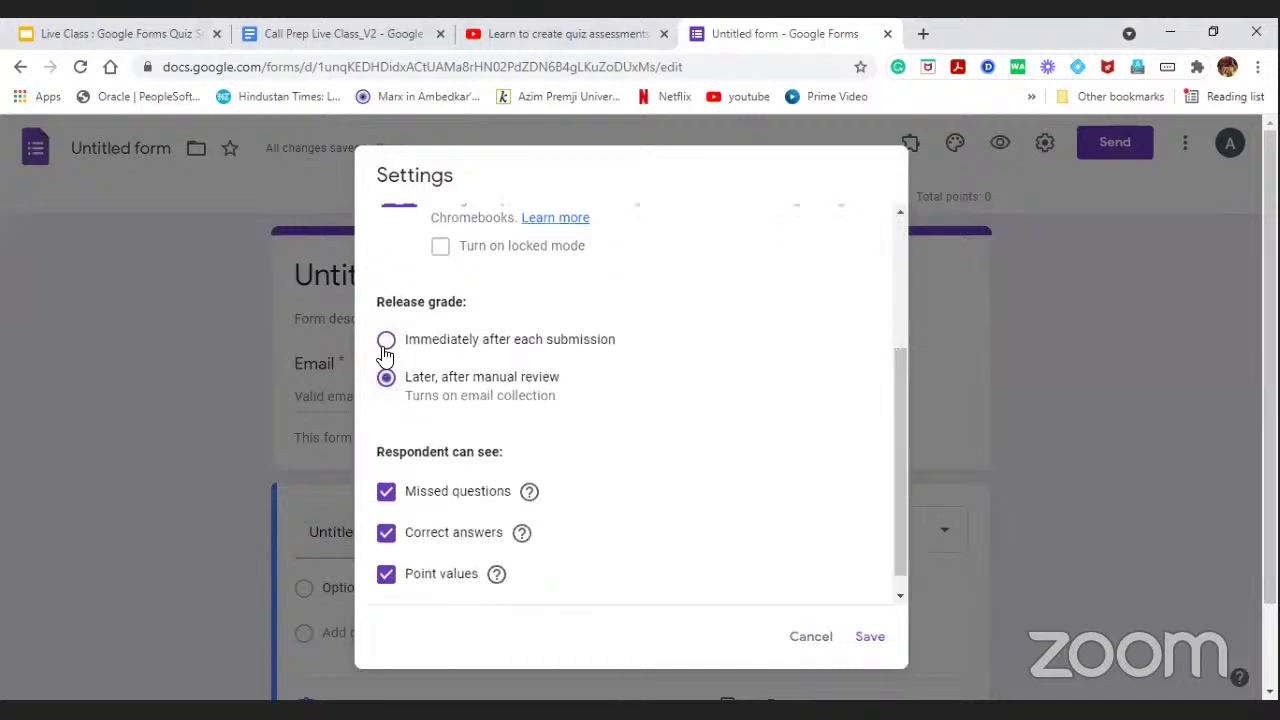
left_click(386, 340)
left_click(868, 637)
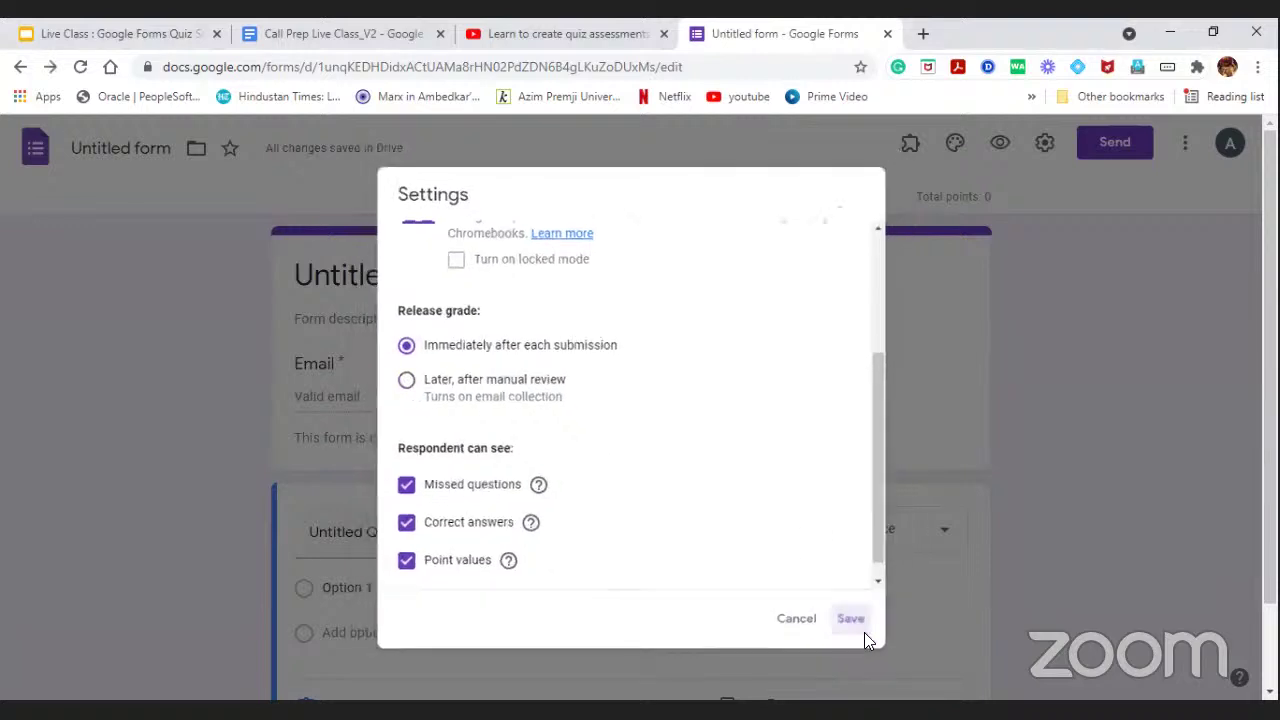
left_click(518, 465)
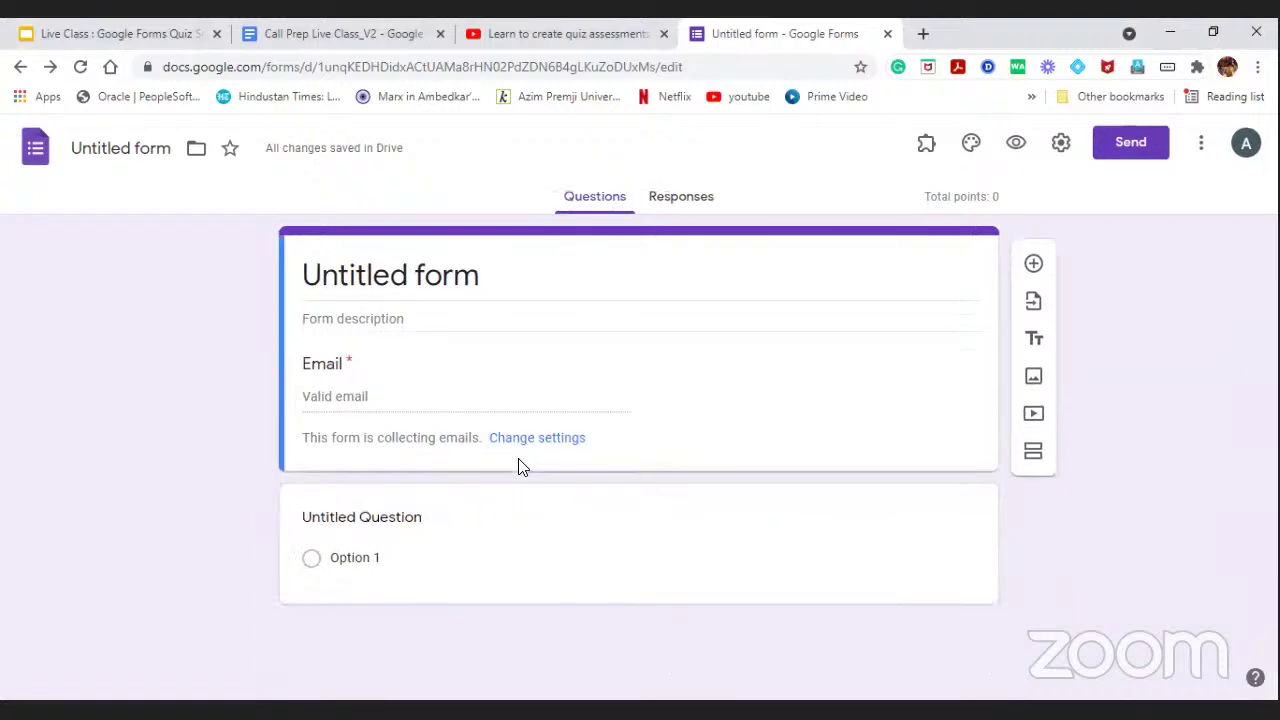
left_click(529, 440)
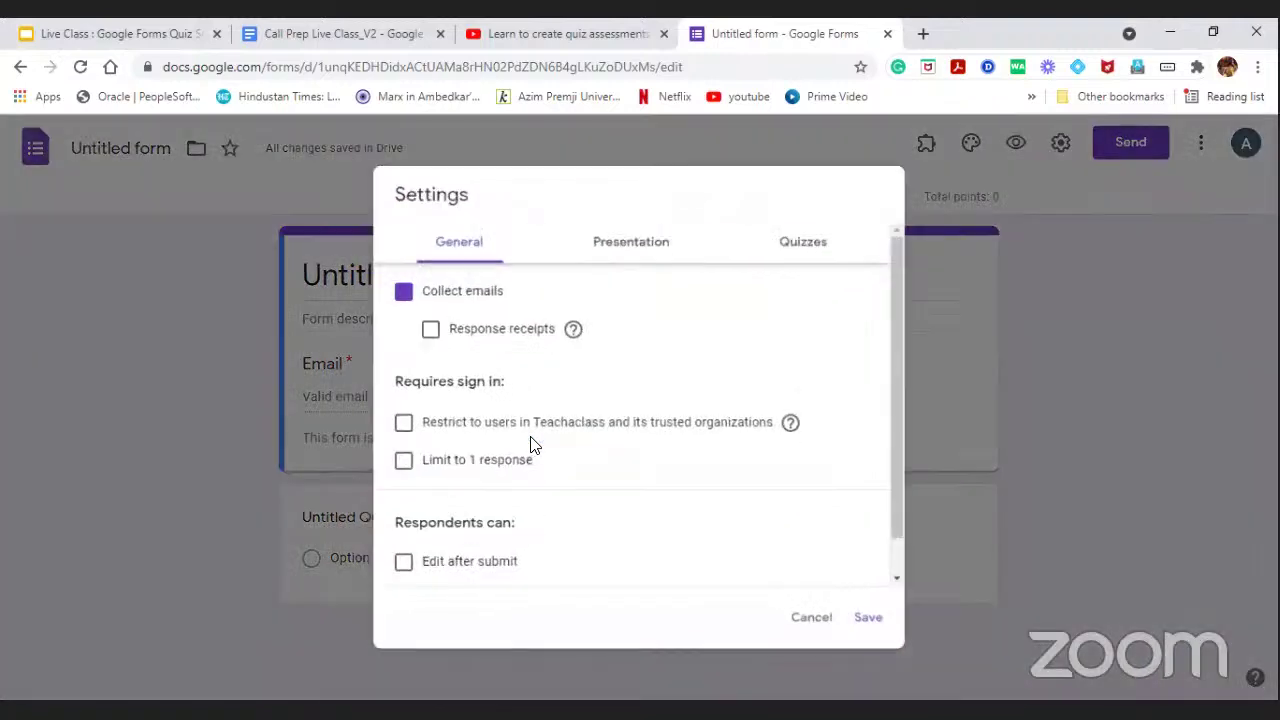
left_click(395, 289)
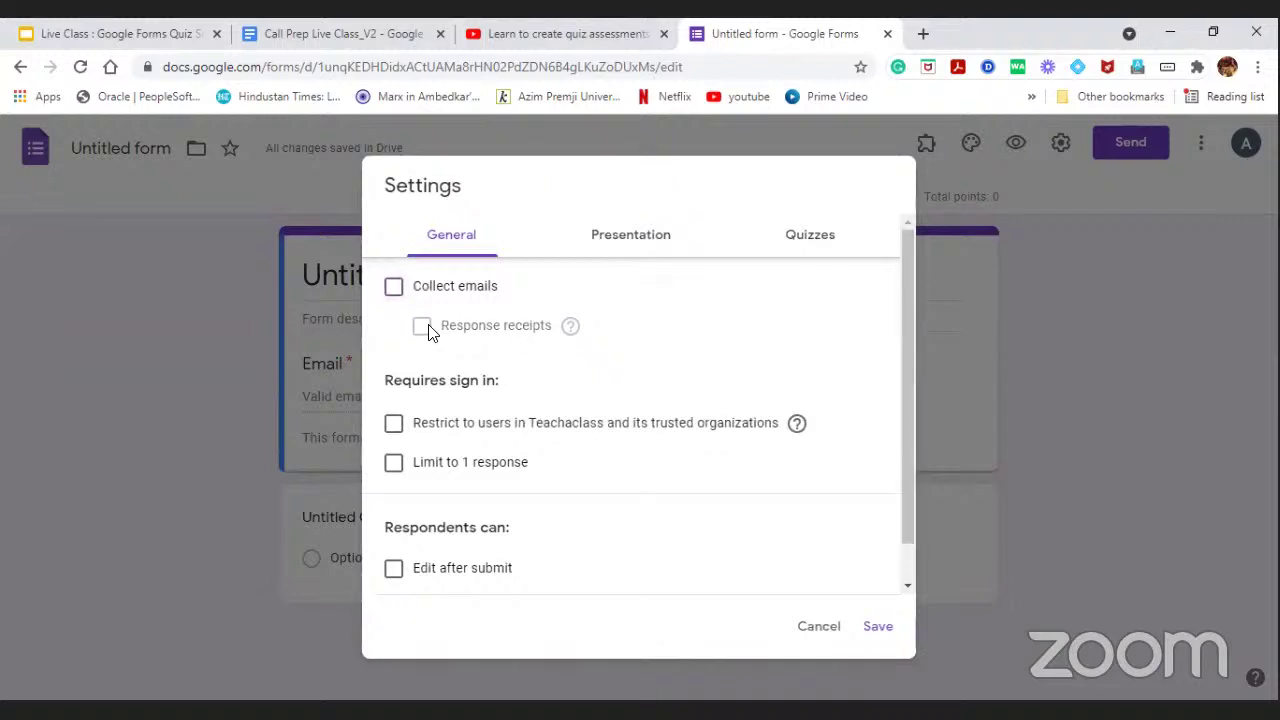
left_click(876, 627)
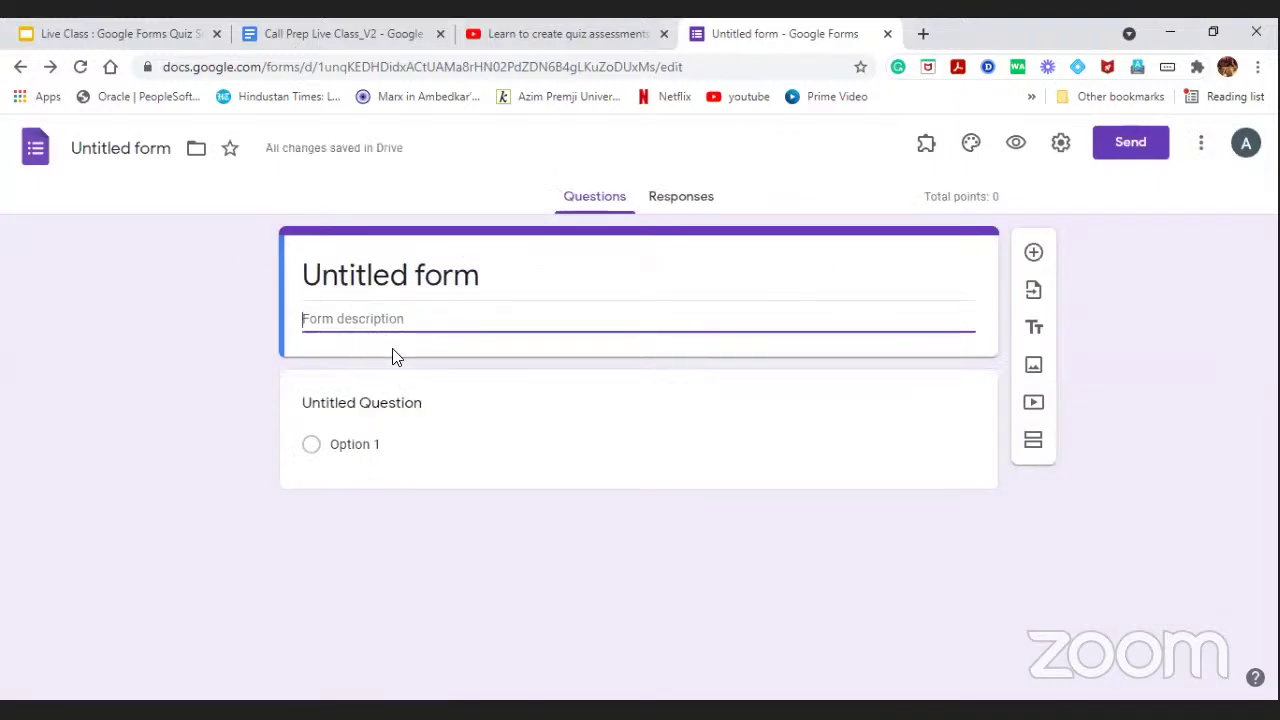
left_click(1063, 143)
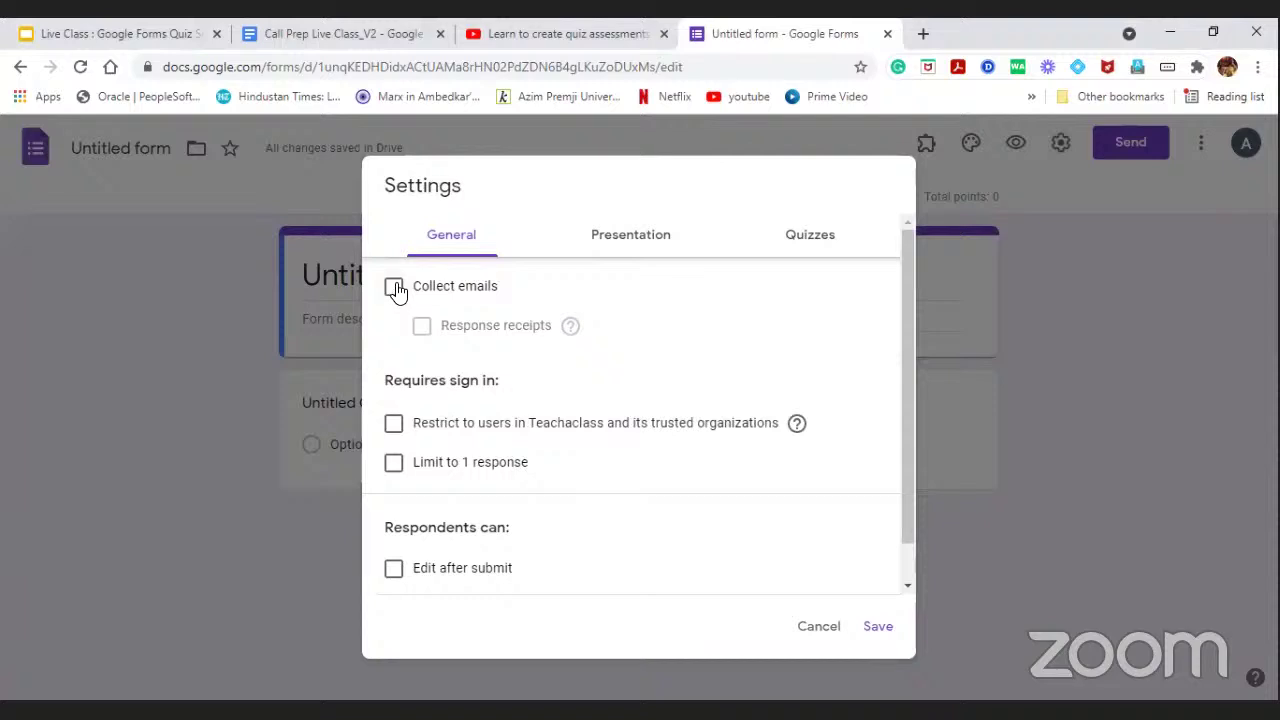
left_click(394, 288)
left_click(881, 632)
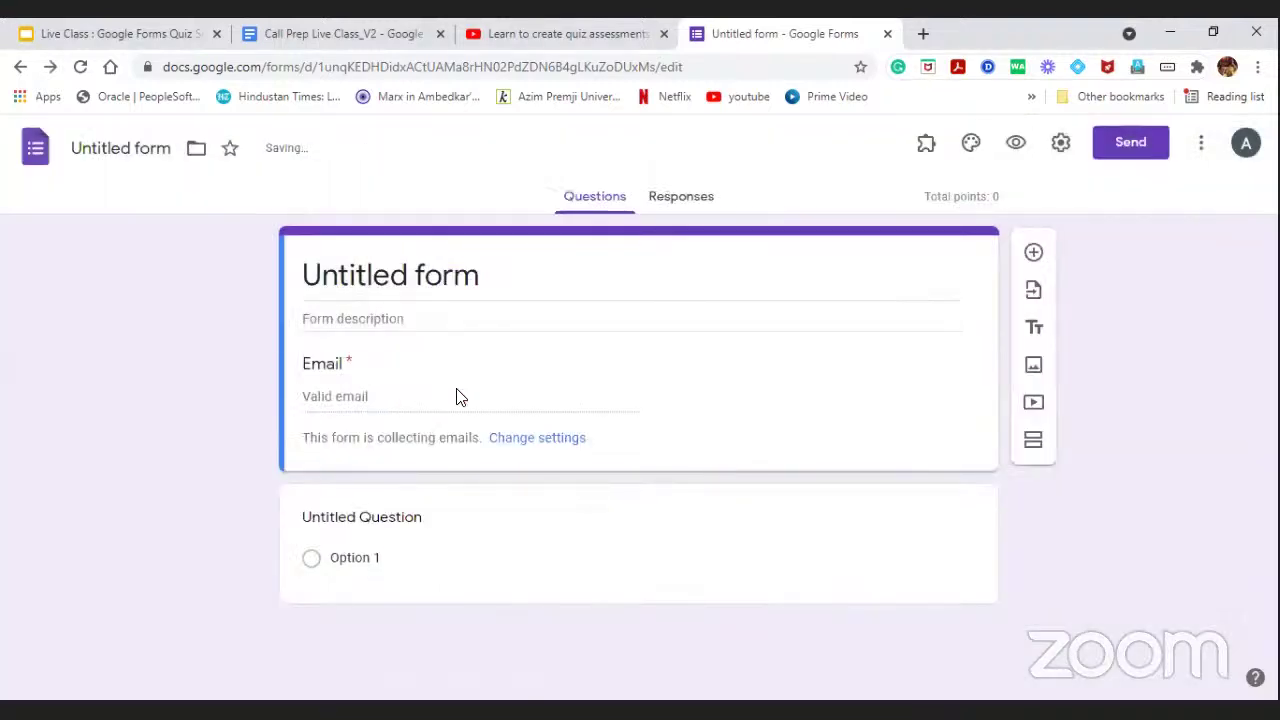
left_click(1058, 144)
left_click(395, 288)
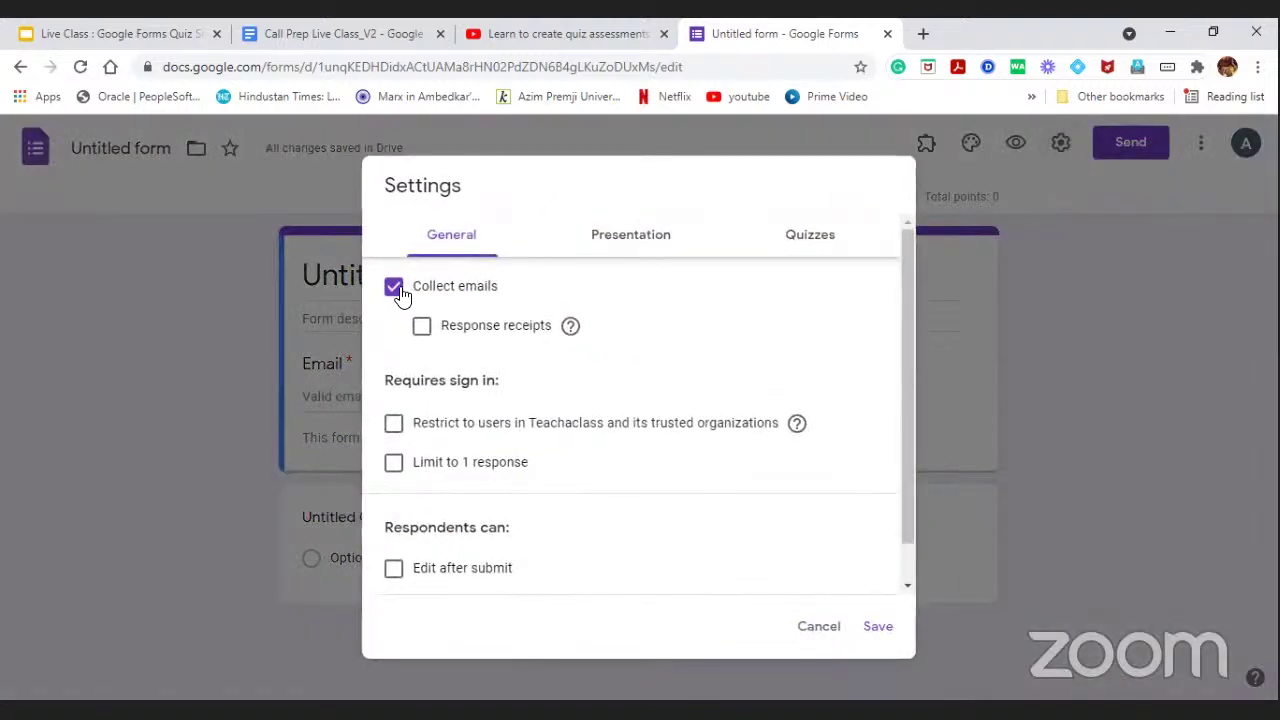
left_click(815, 628)
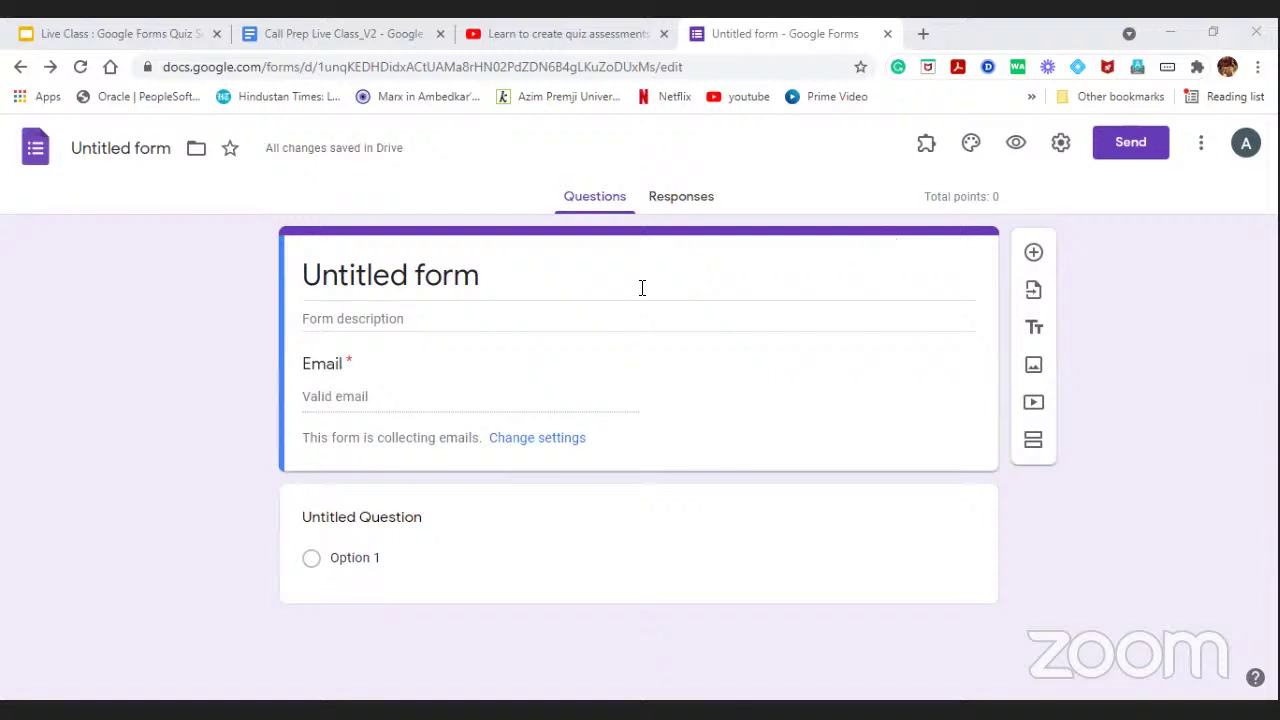
Replace 'Untitled form' with the title 'Science Quiz_Unit 3- Section 3A'.
left_click(578, 274)
key("BackSpace")
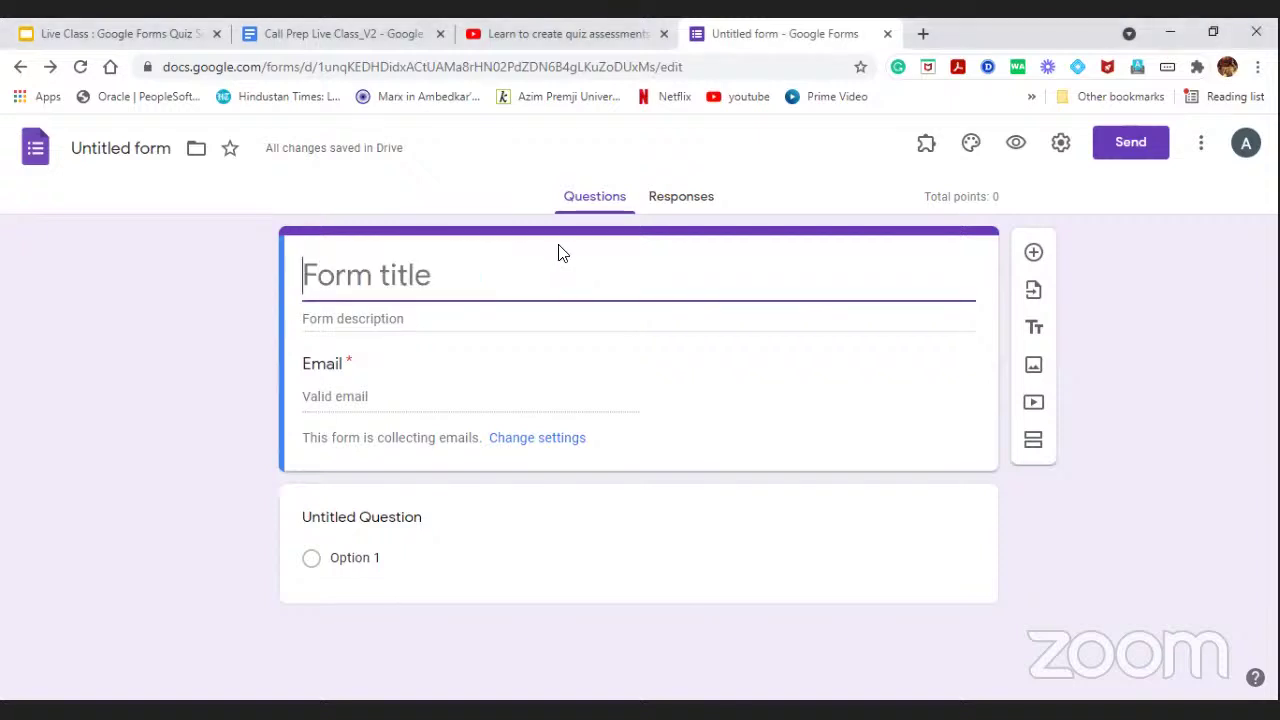
type("S")
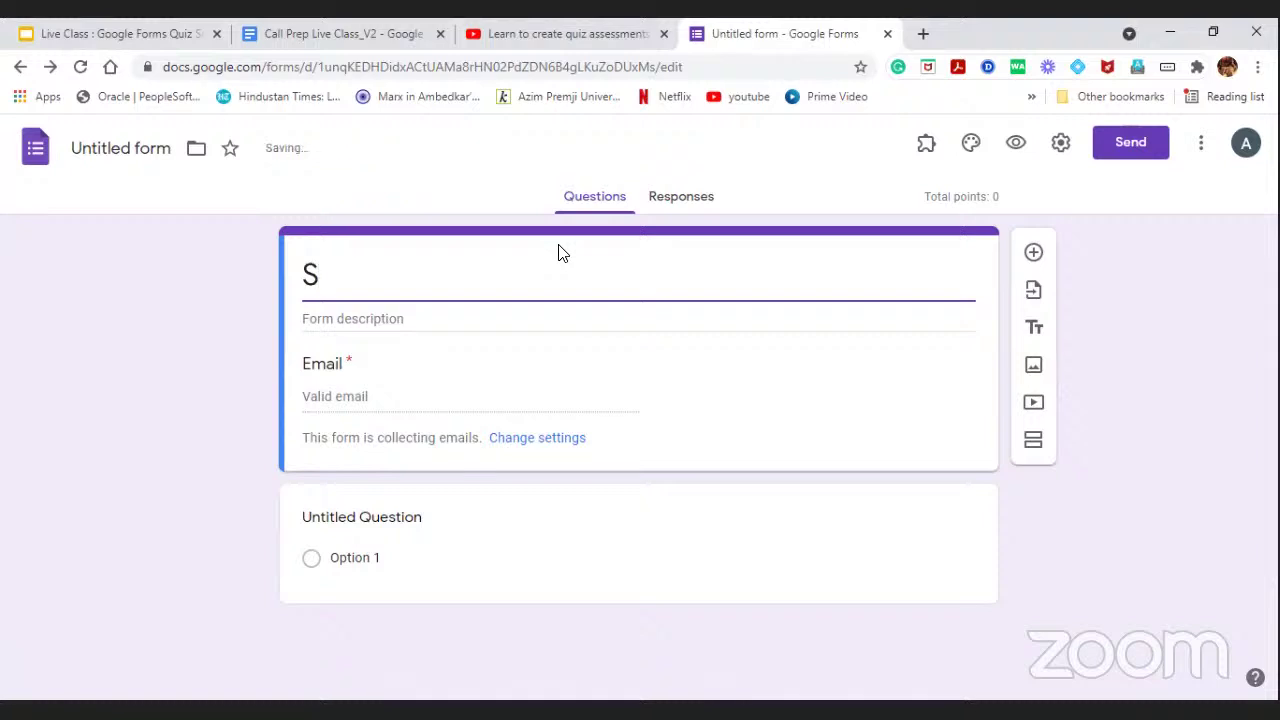
type("ceince")
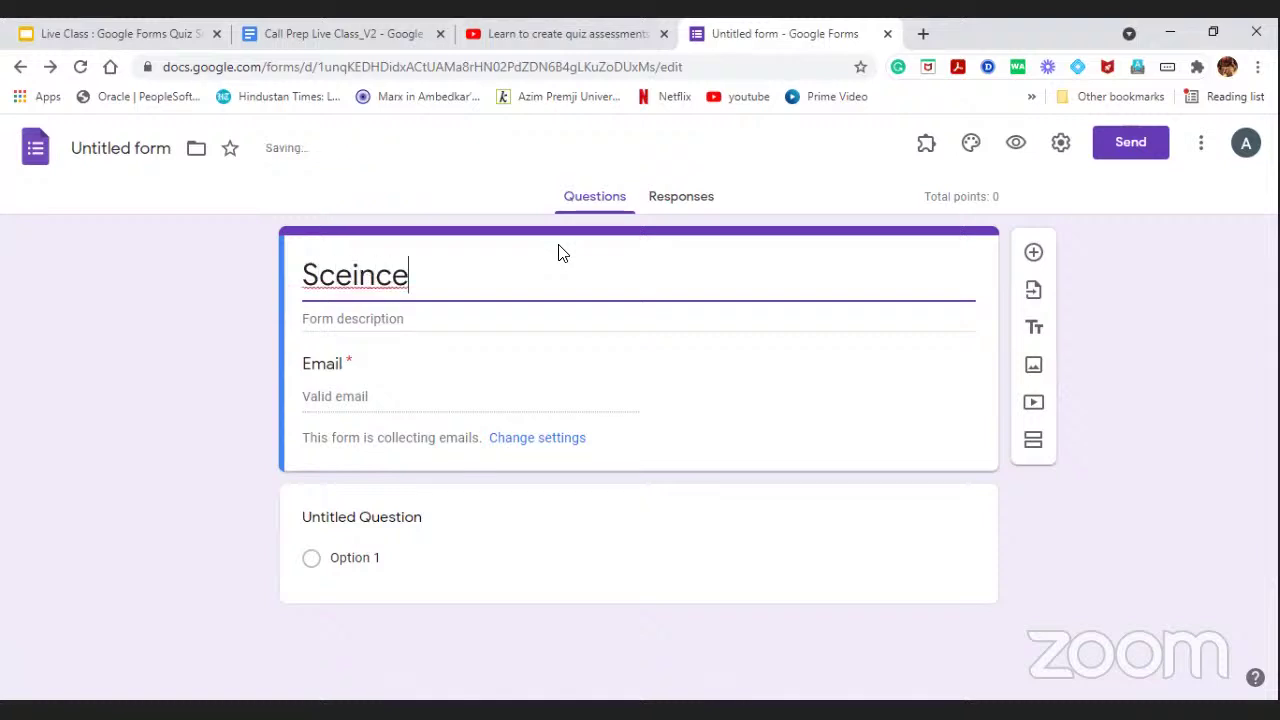
key("BackSpace")
key("BackSpace")
key("BackSpace")
key("BackSpace")
key("BackSpace")
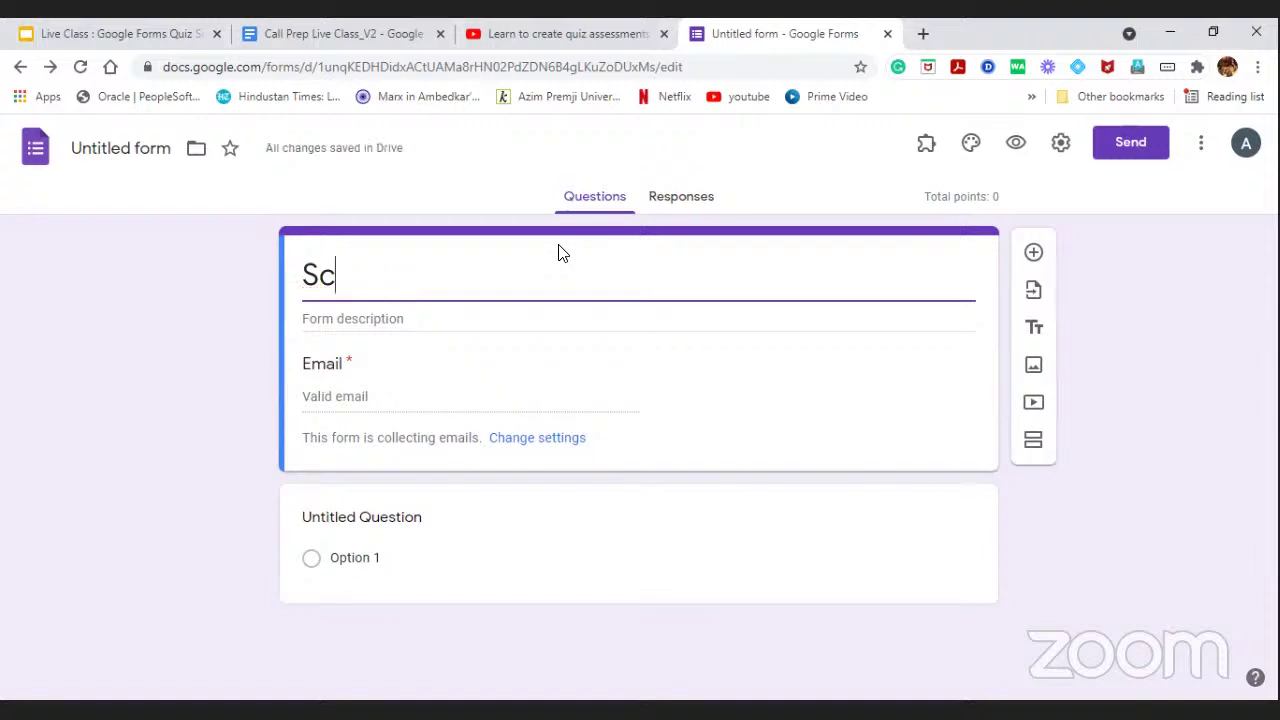
type("ience Quiz")
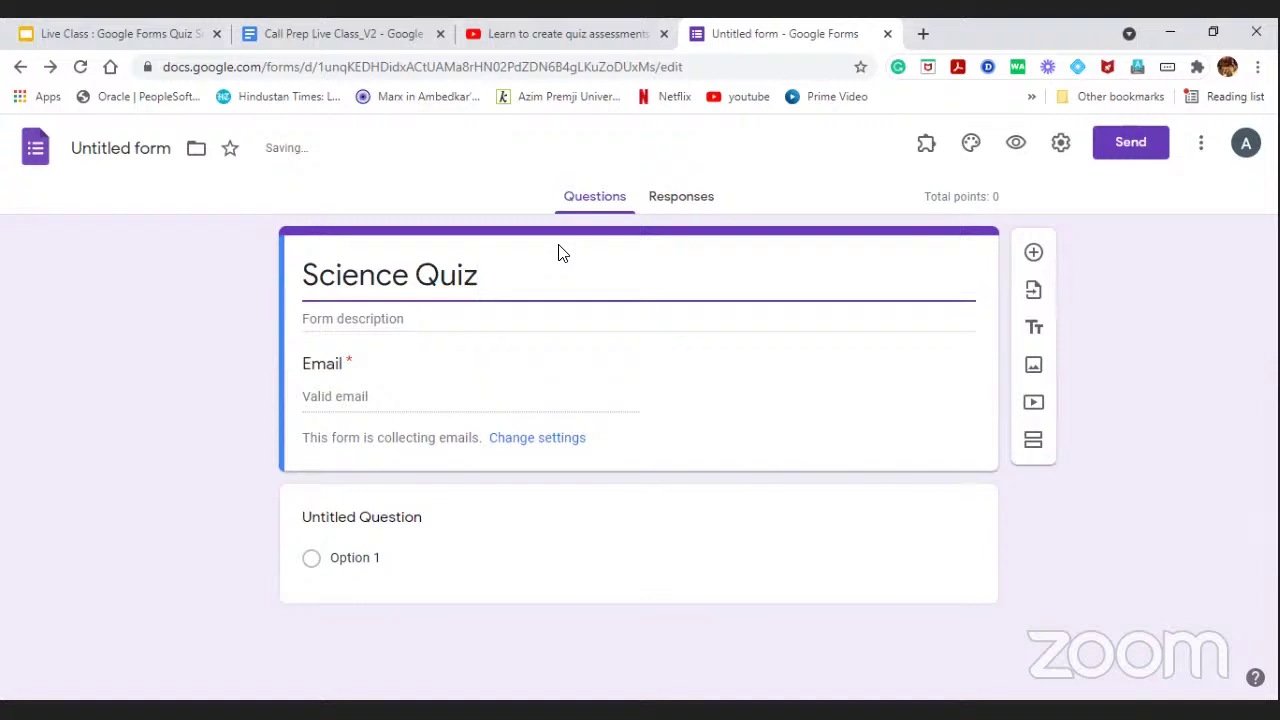
type("_Unit ")
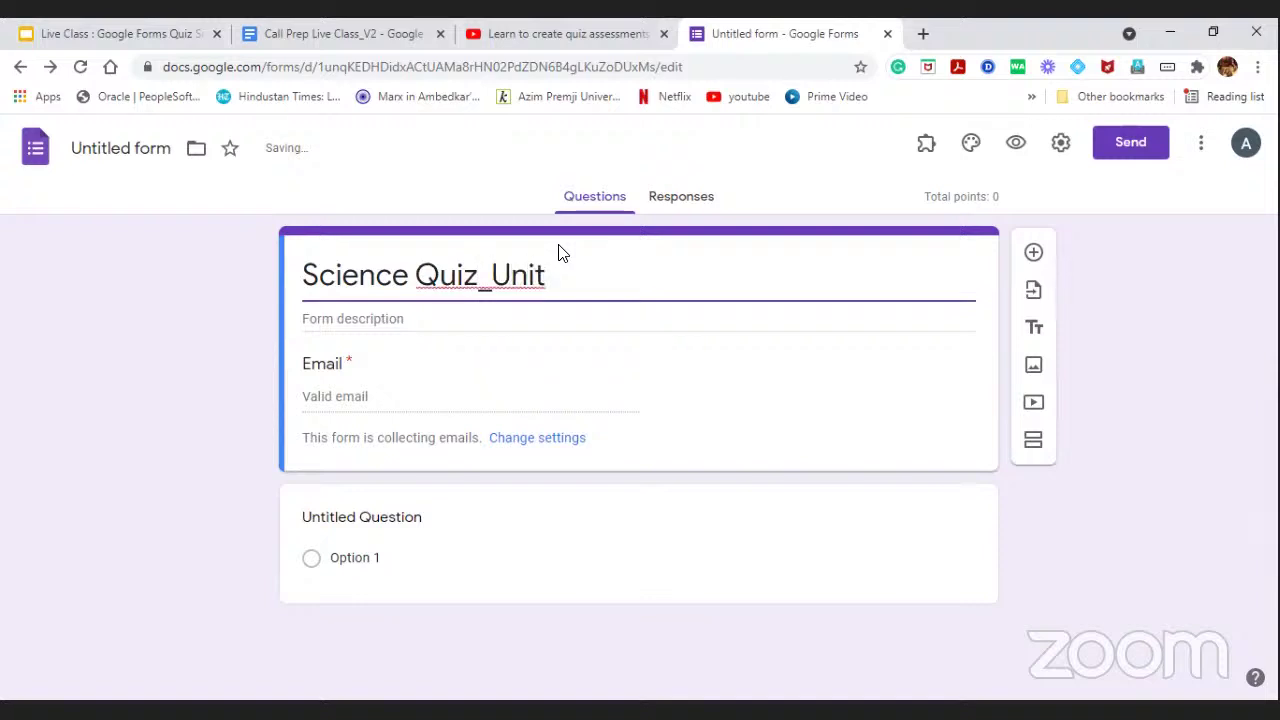
type("3- Section")
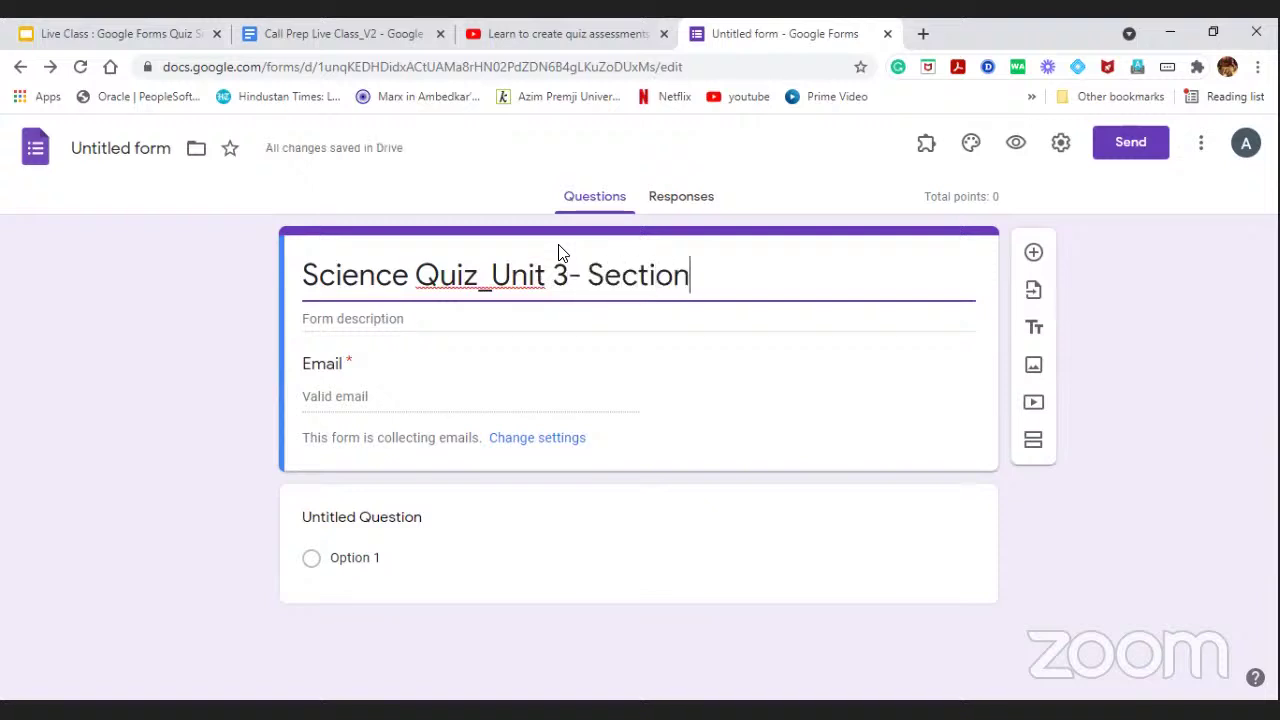
type(" 3A")
Start the description with 'Dear students attempt all the below questions select the right answer for respective question'.
left_click(448, 312)
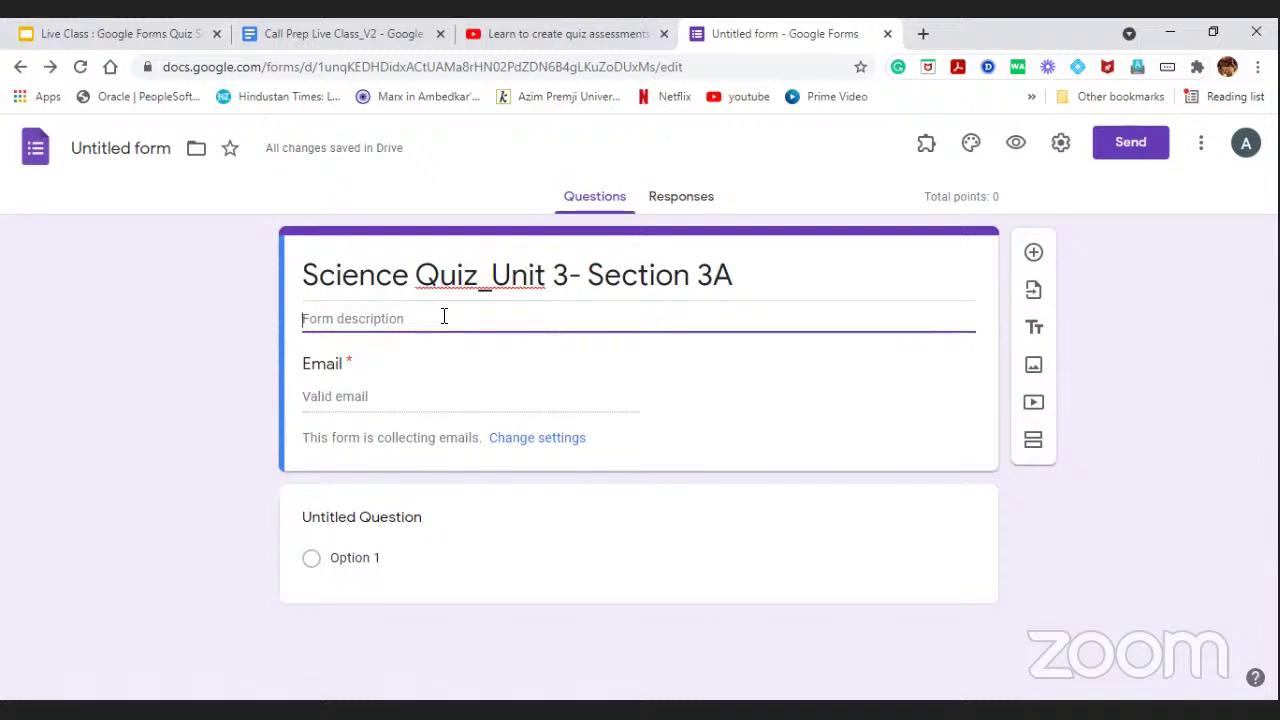
type("Dear s")
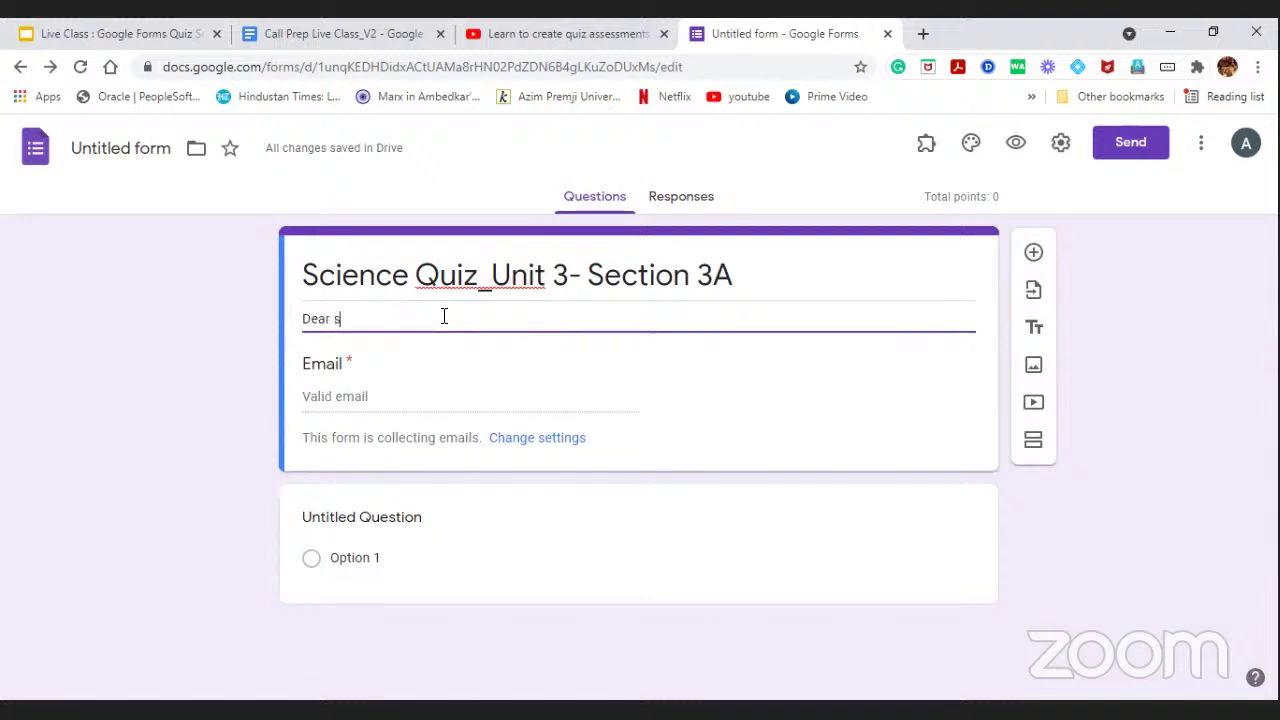
type("tud")
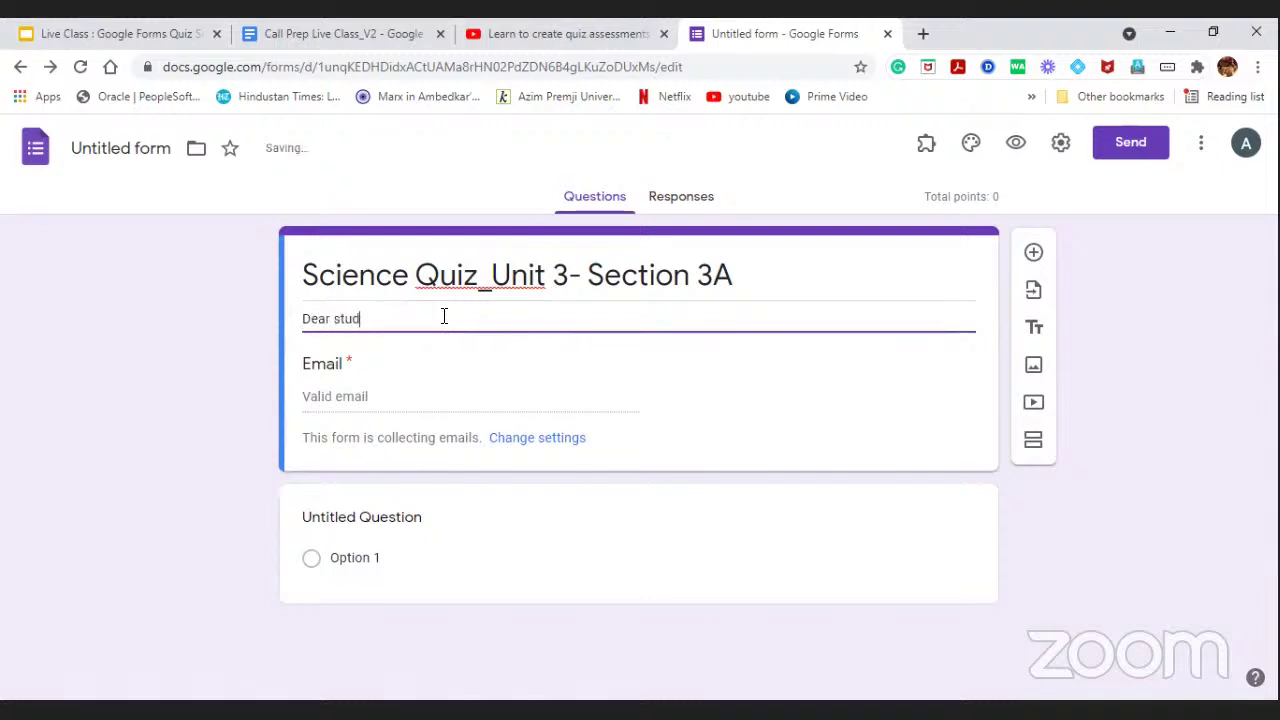
type("dents")
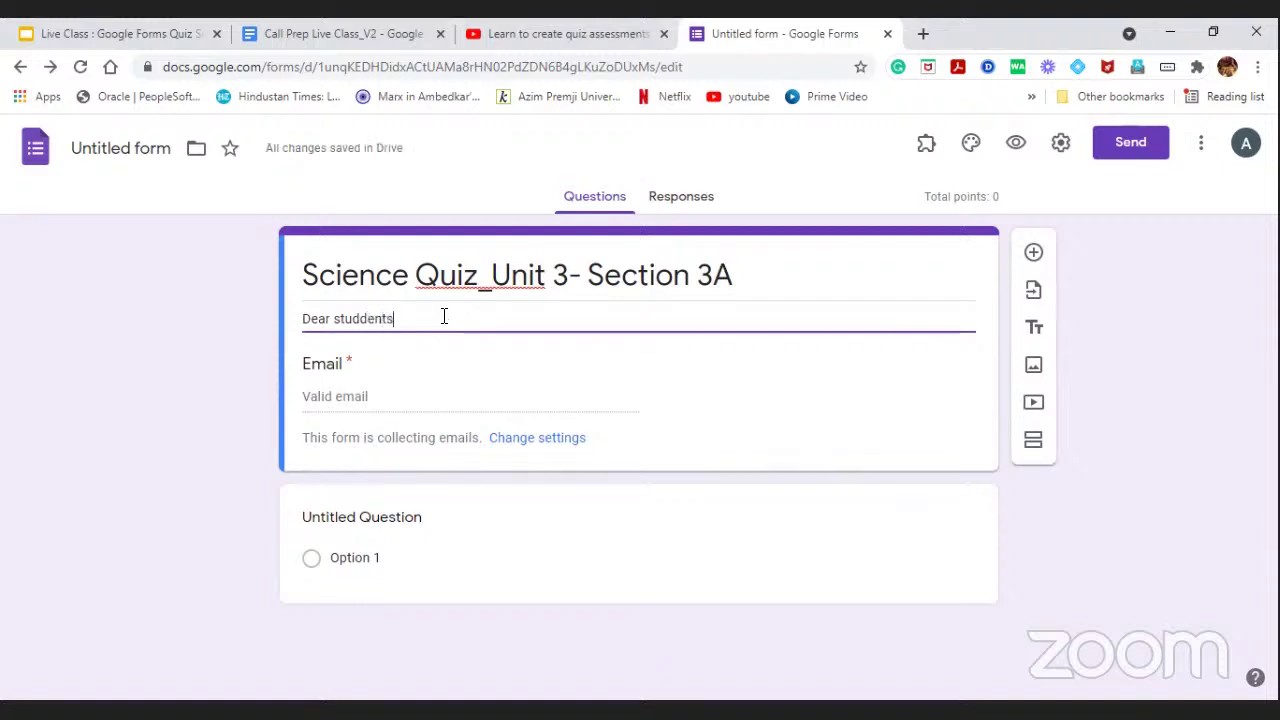
key("BackSpace")
key("BackSpace")
key("BackSpace")
key("BackSpace")
key("BackSpace")
type("en")
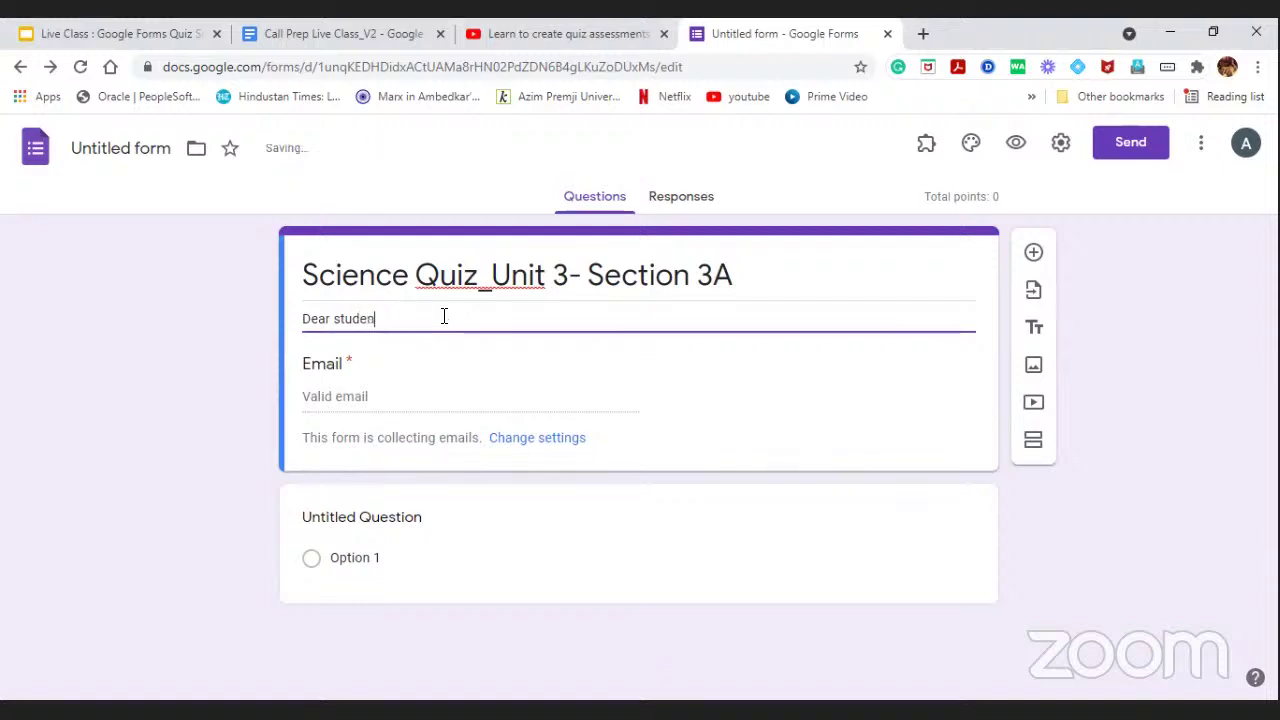
type("ts attempt")
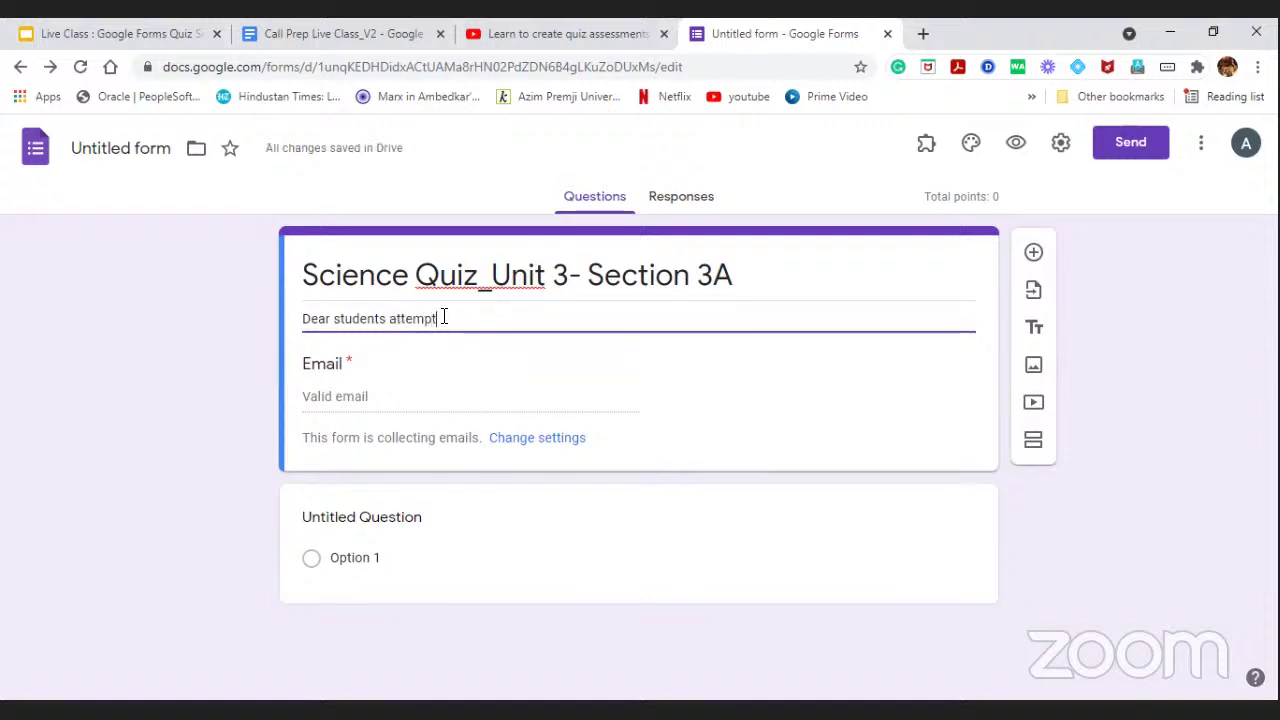
type(" all the ")
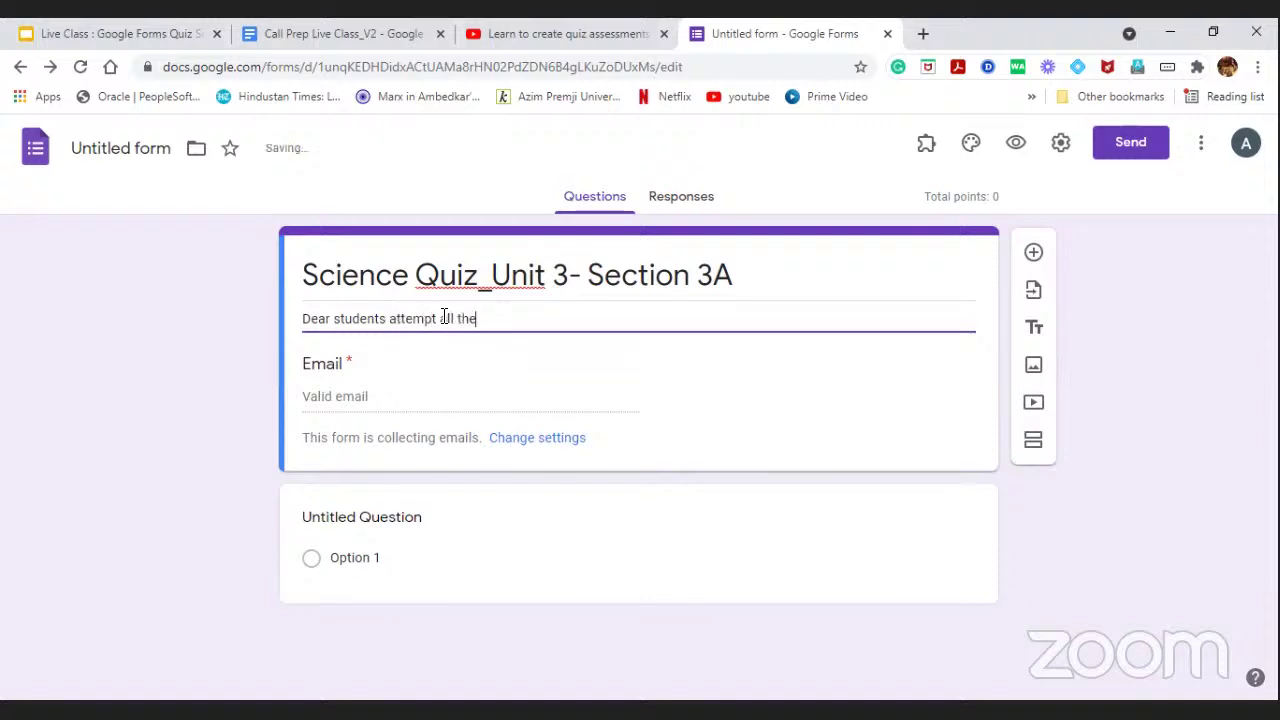
type("below q")
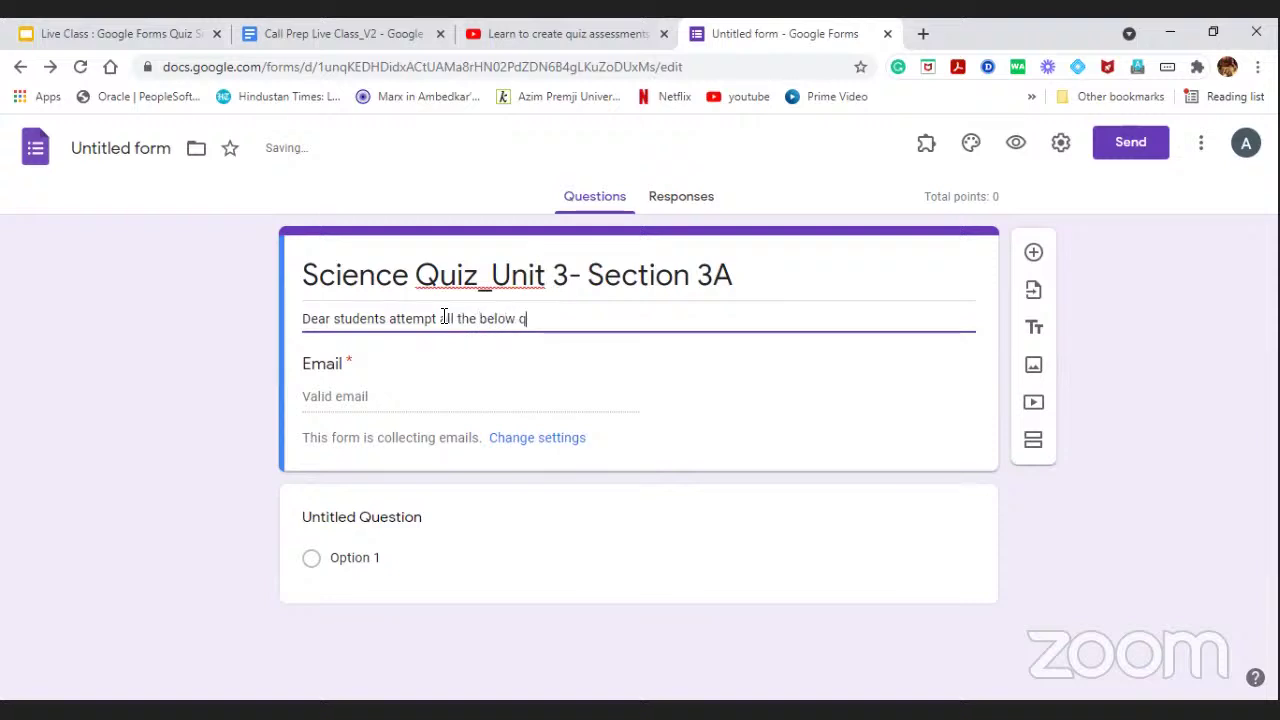
type("uestions")
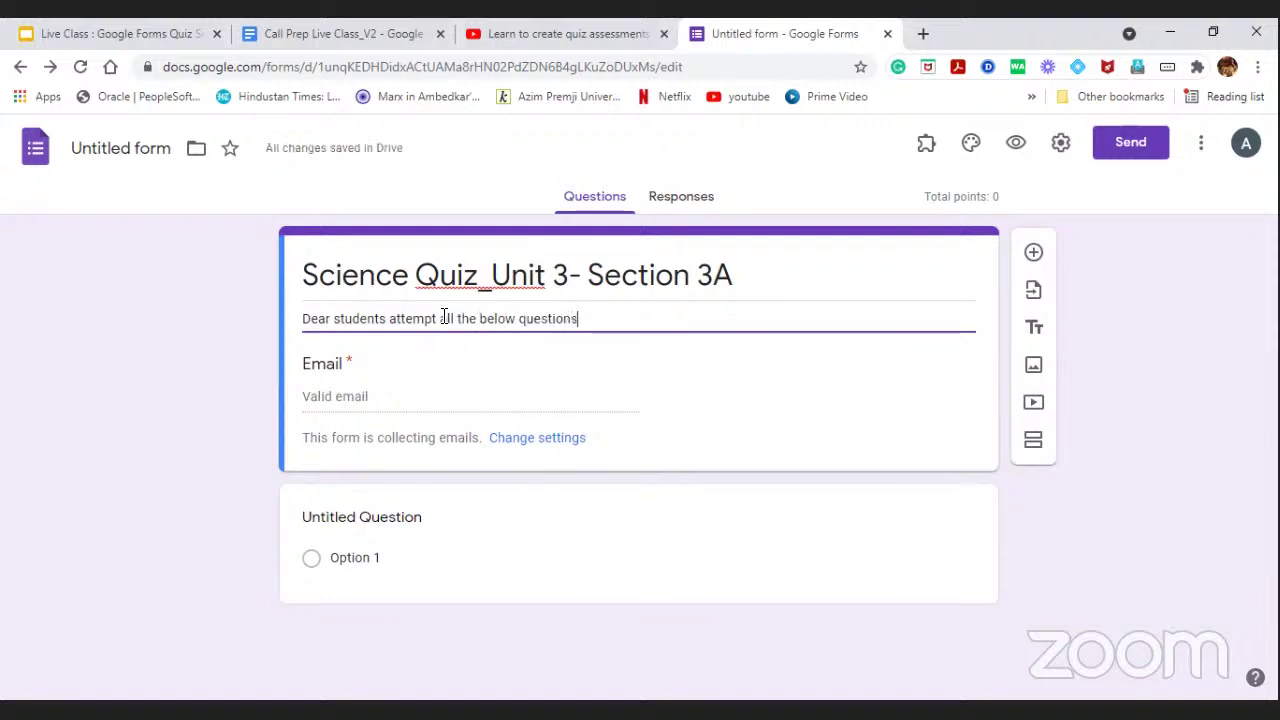
type("se")
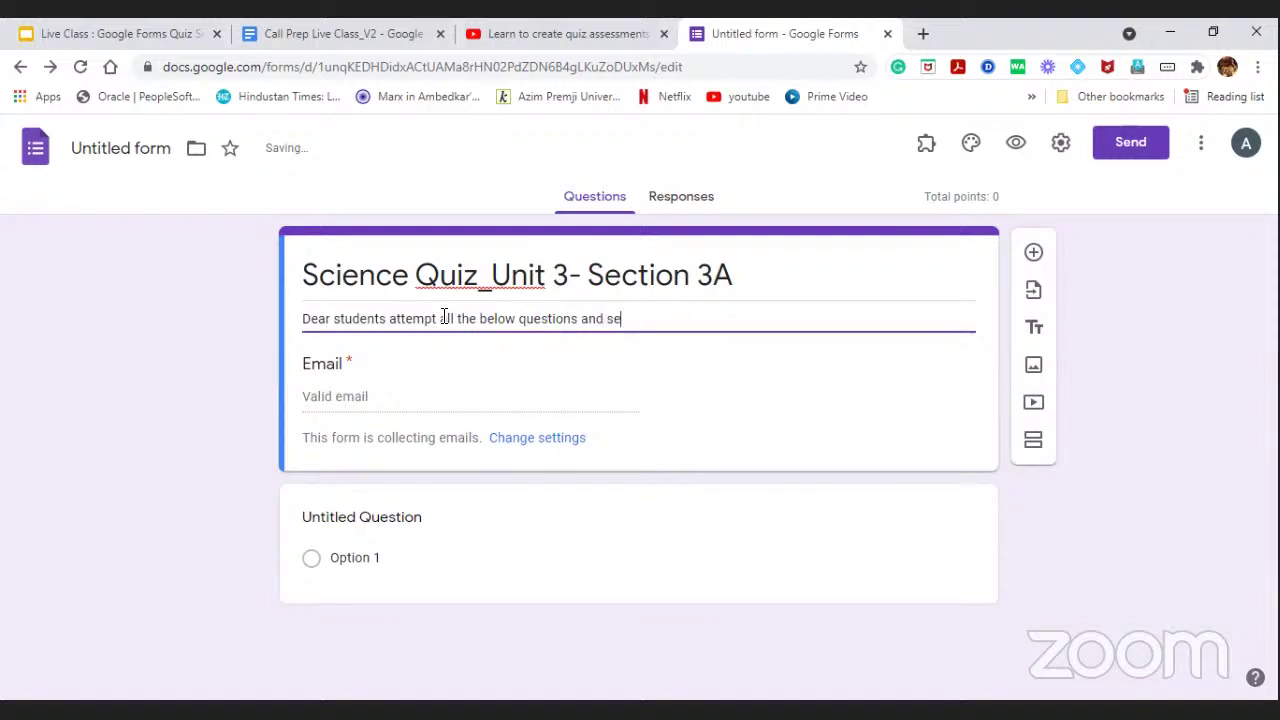
type("lect the right answer")
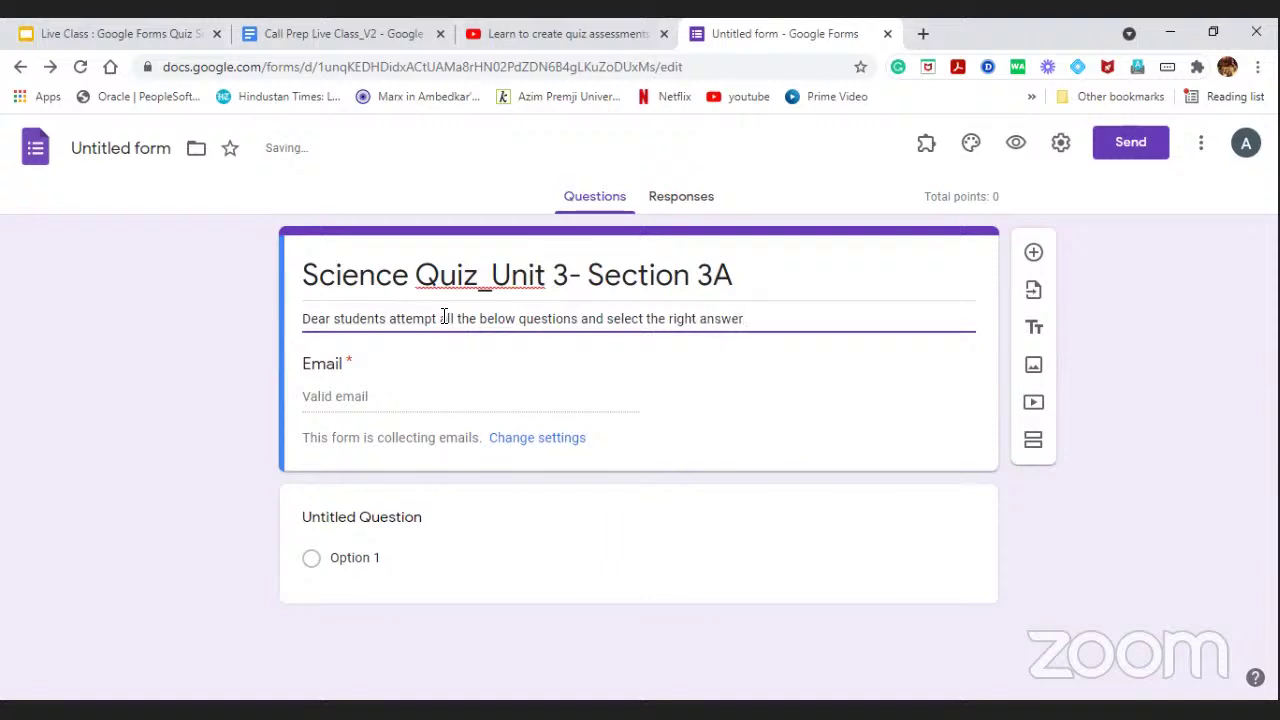
type(" for respective ")
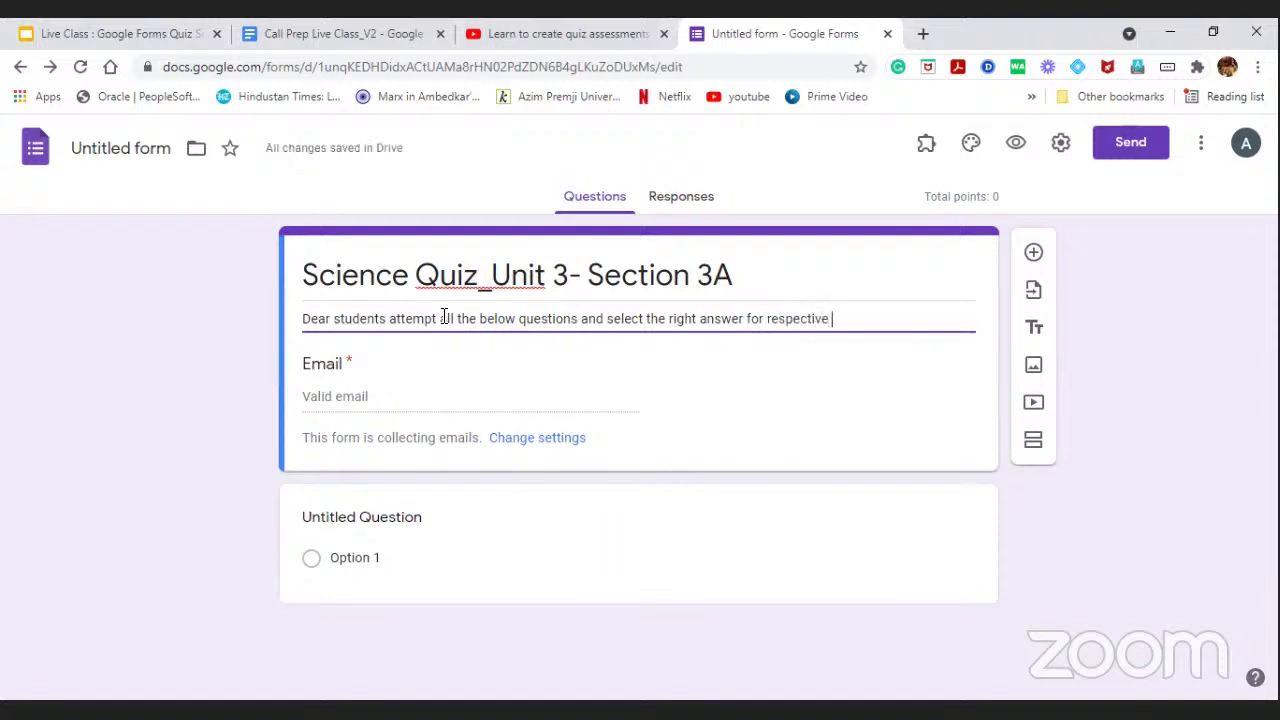
type("questions")
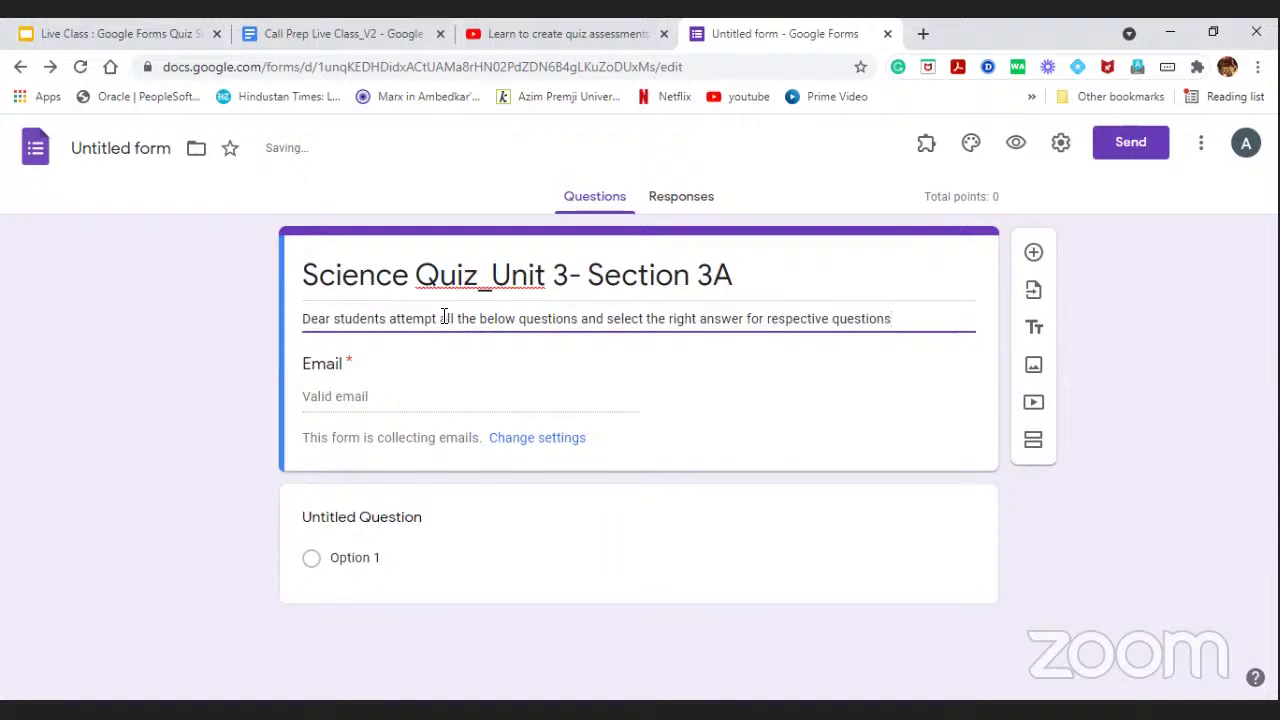
key("BackSpace")
Finish the description with 'Kindly view your test score after submitting your answers.'.
type(". Kindly view your ")
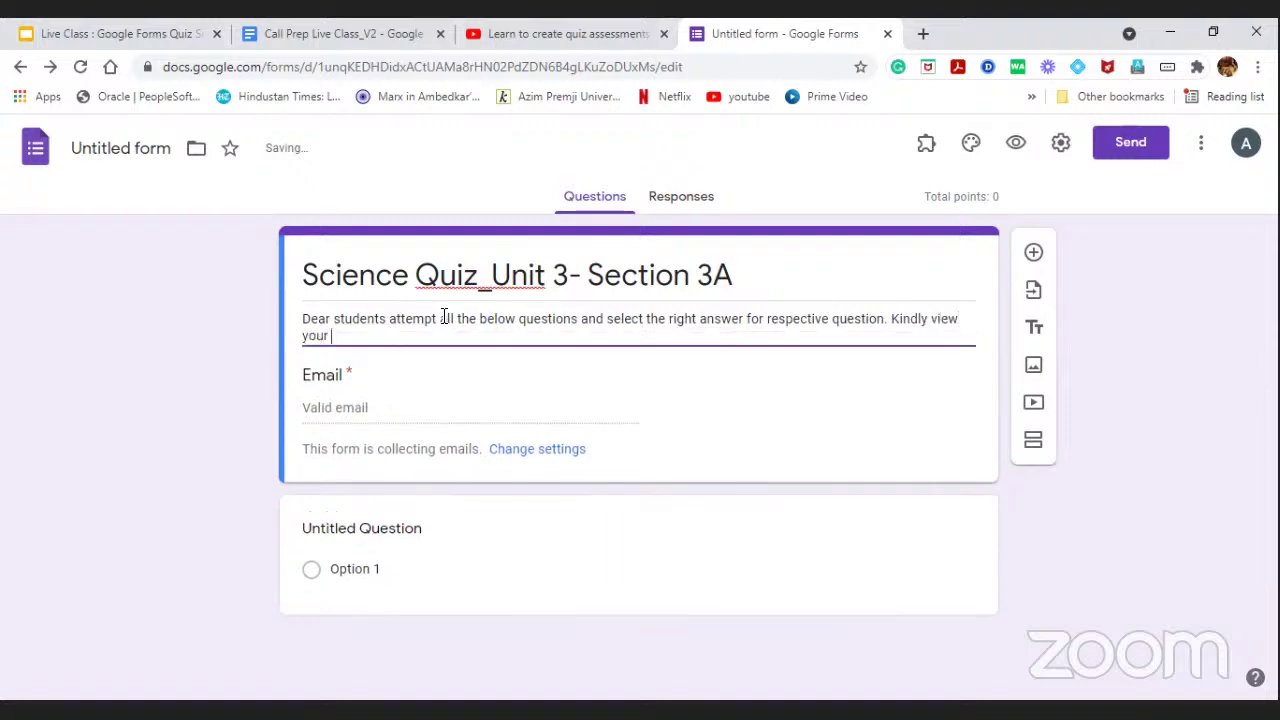
type("score")
key("BackSpace")
key("BackSpace")
key("BackSpace")
key("BackSpace")
key("BackSpace")
type("test score after subm")
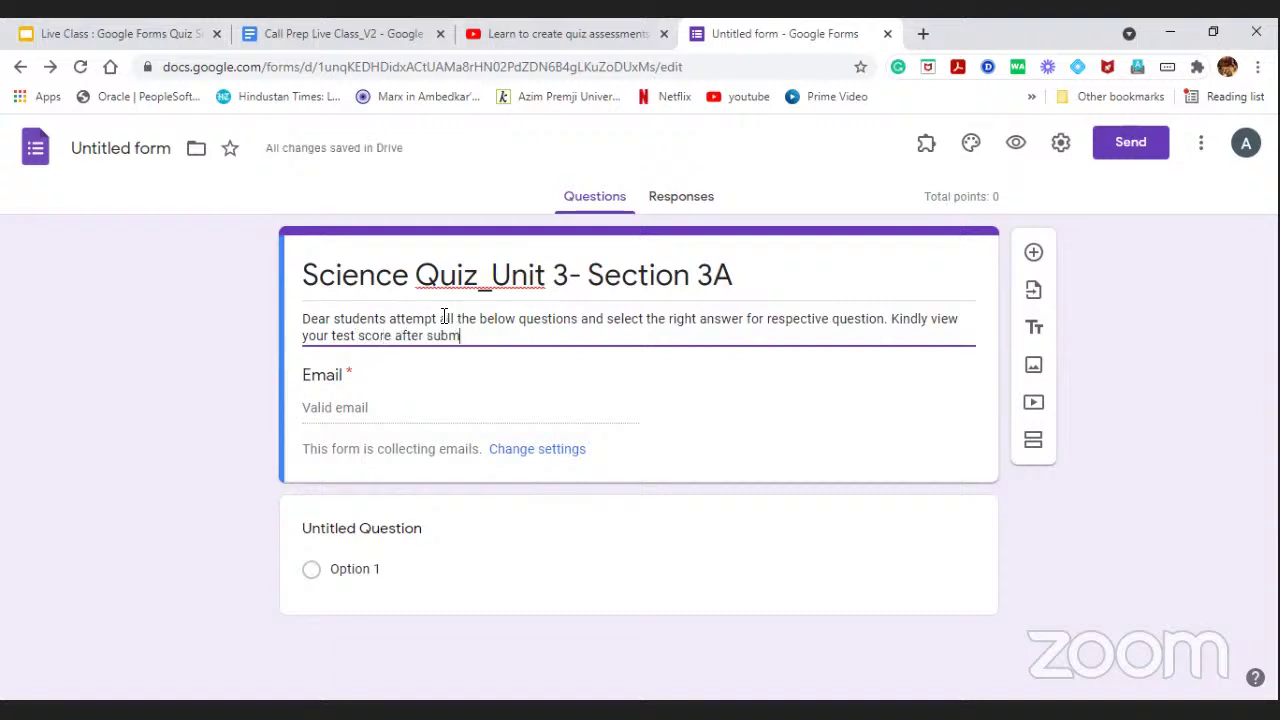
type("itting")
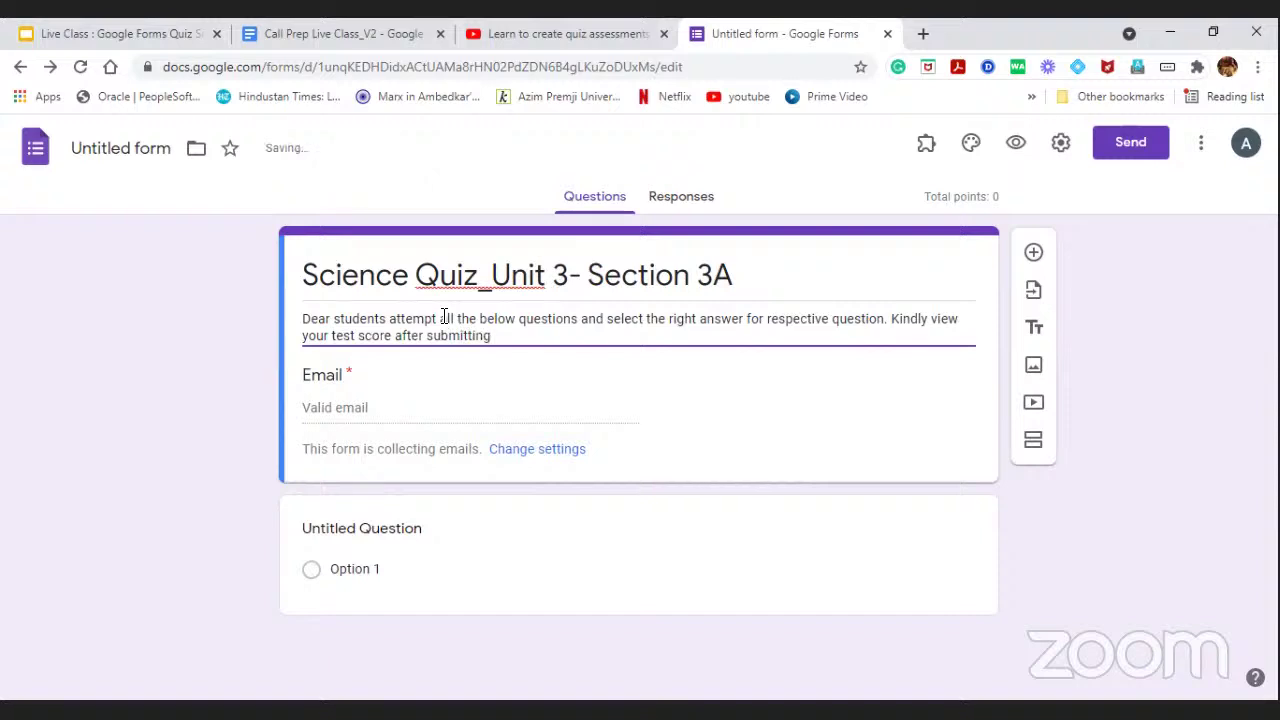
type(" yo")
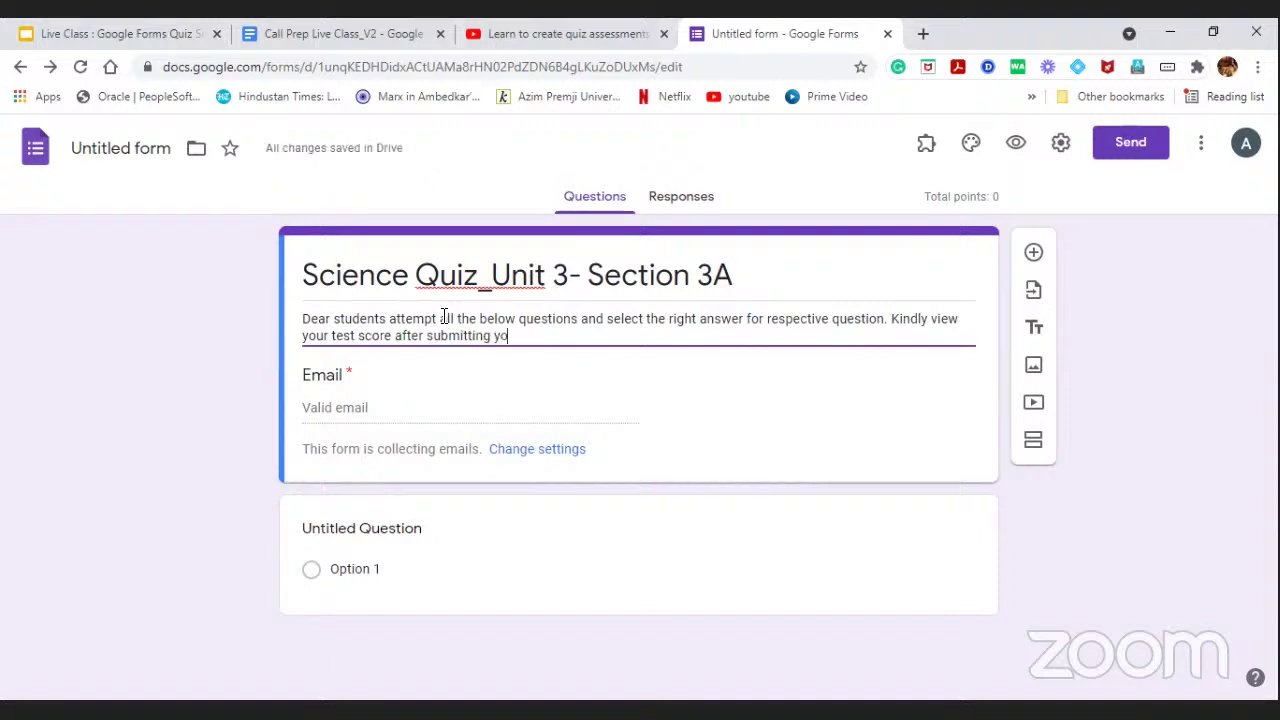
type("ur answers.")
Uncheck 'Collect emails' in the quiz settings and save, removing the Email field.
left_click(522, 450)
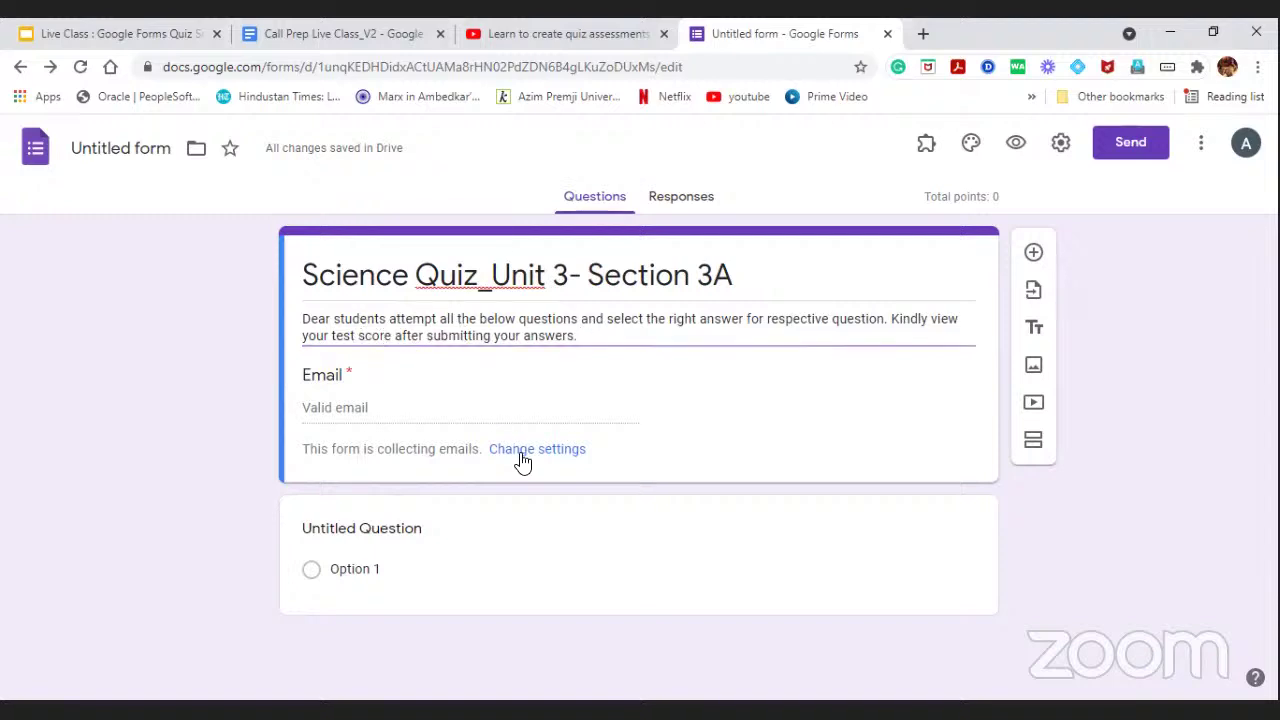
left_click(415, 290)
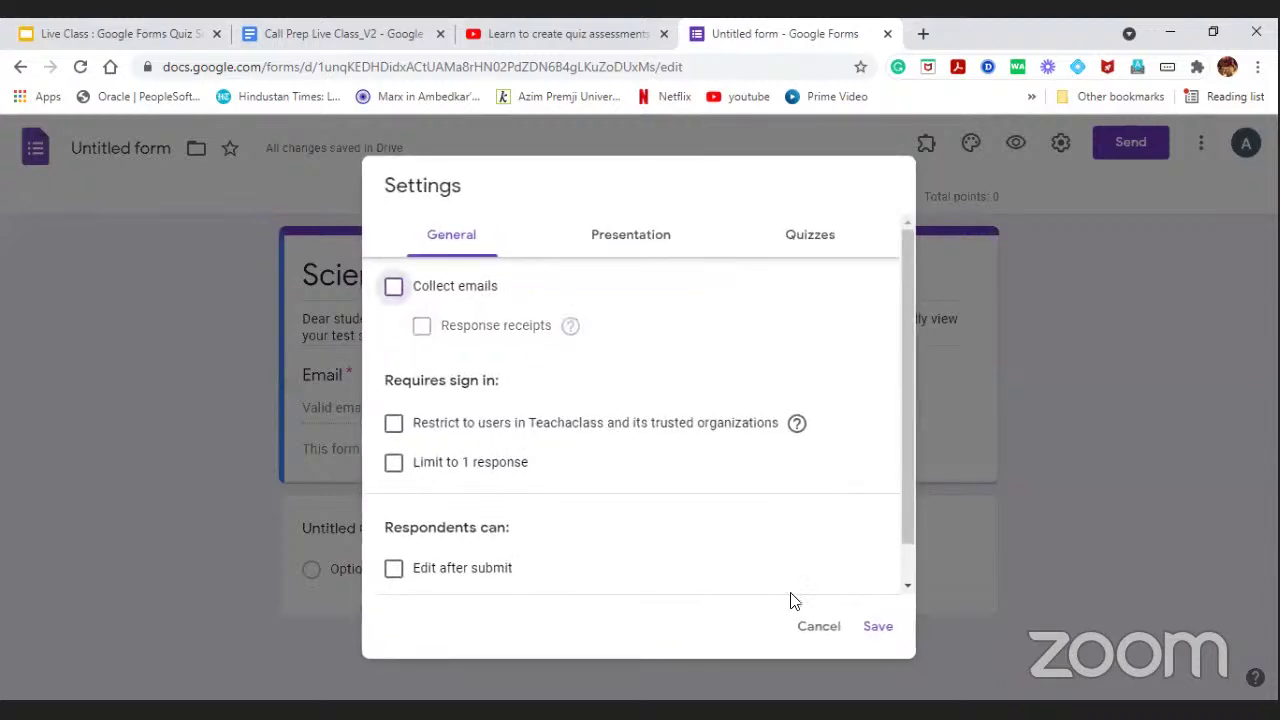
left_click(880, 628)
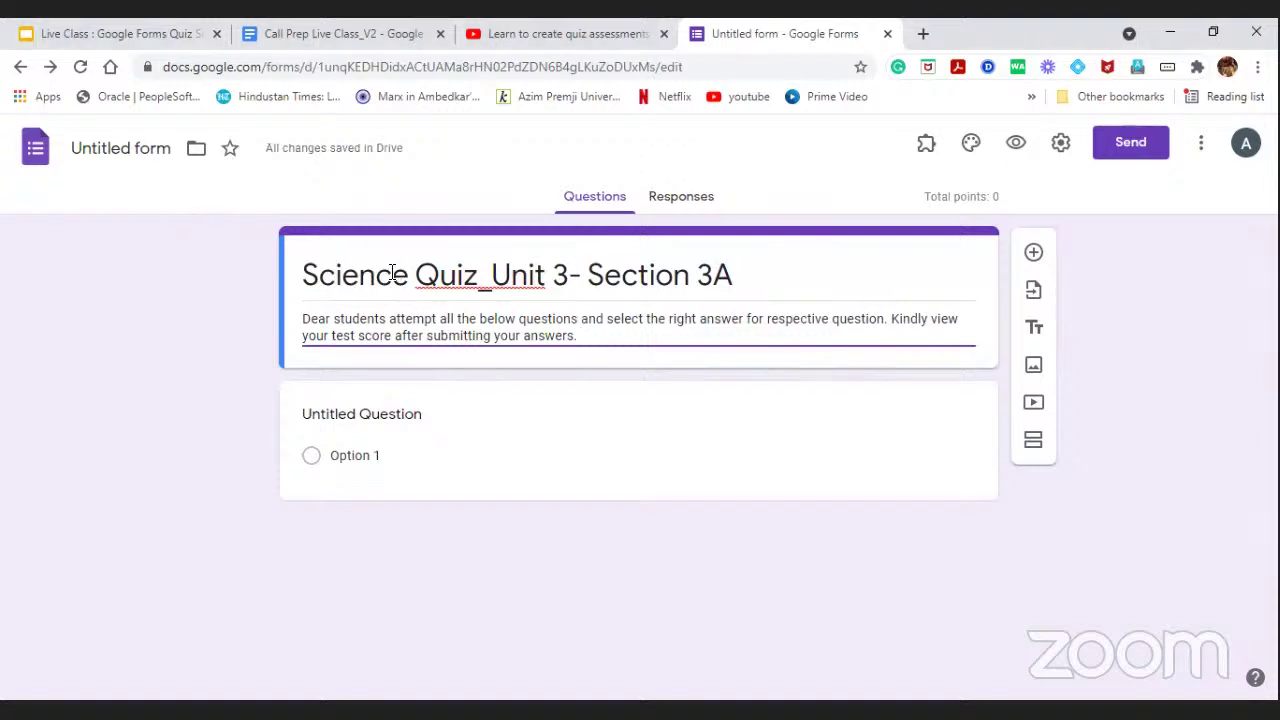
Replace 'Untitled form' with the form name 'Science Quiz_Unit 3- Section 3A'.
left_click(107, 150)
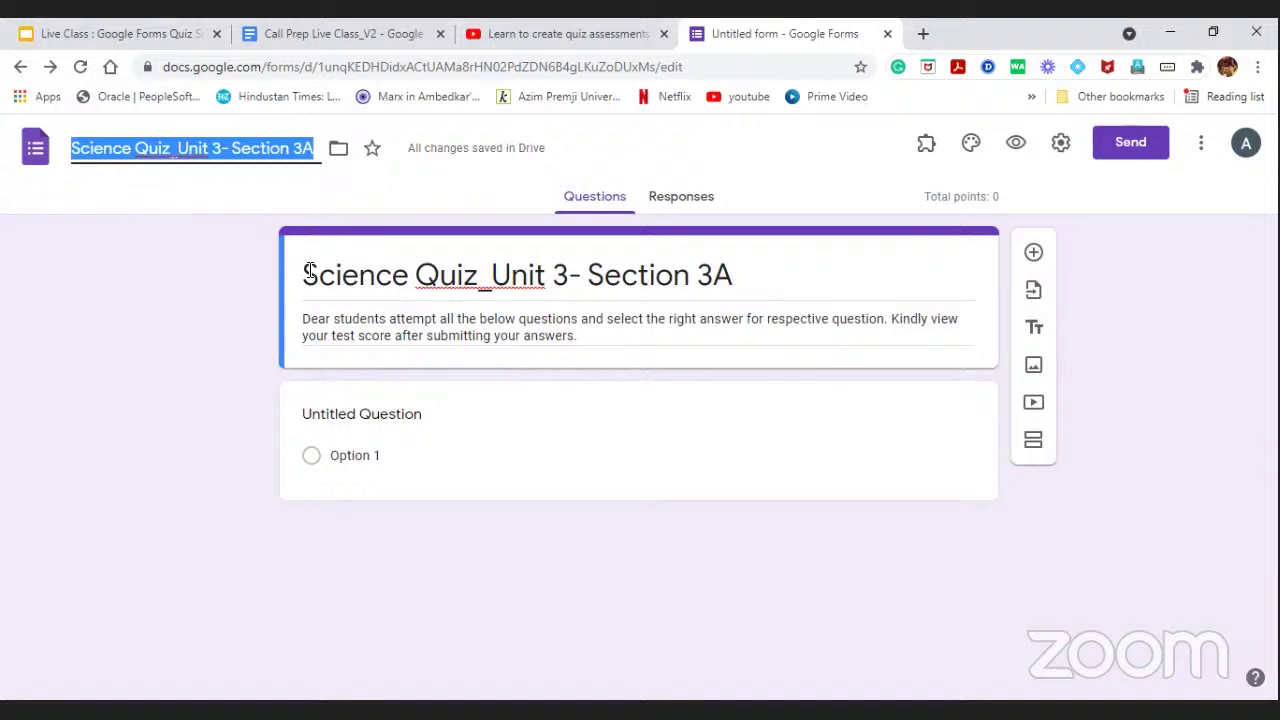
left_click(214, 209)
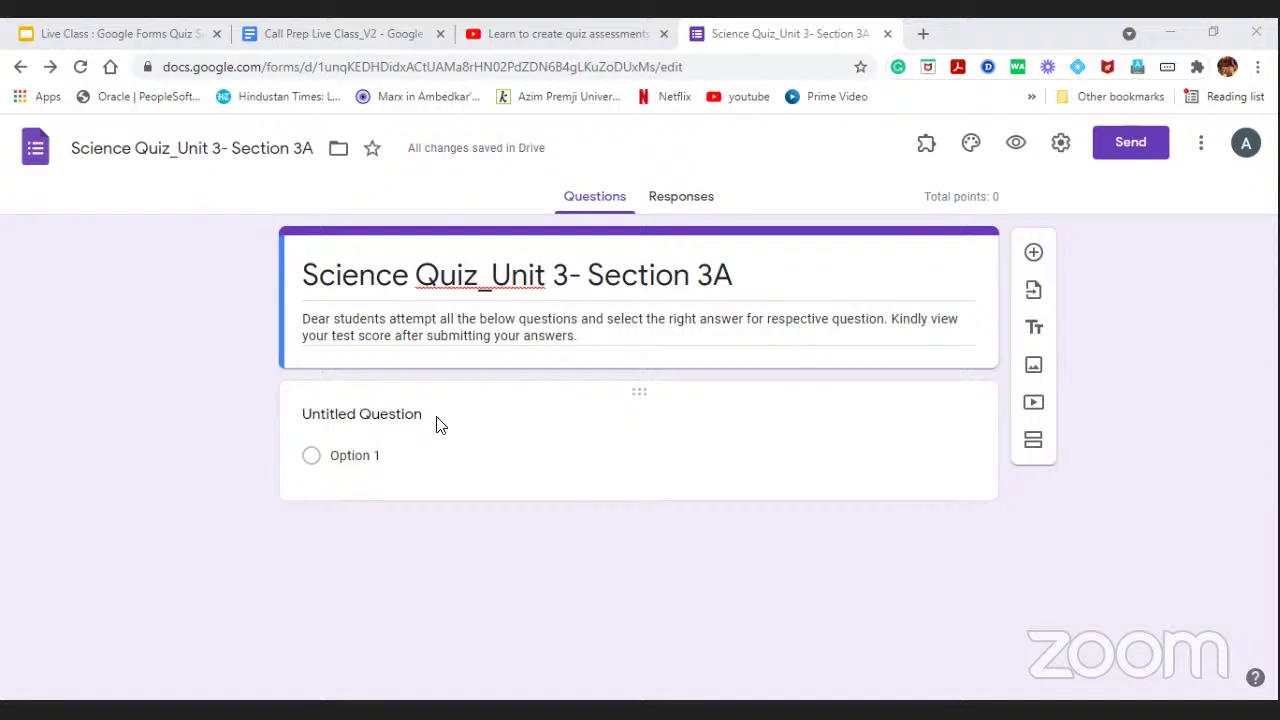
Change the first question's type from Multiple choice to Short answer.
left_click(440, 416)
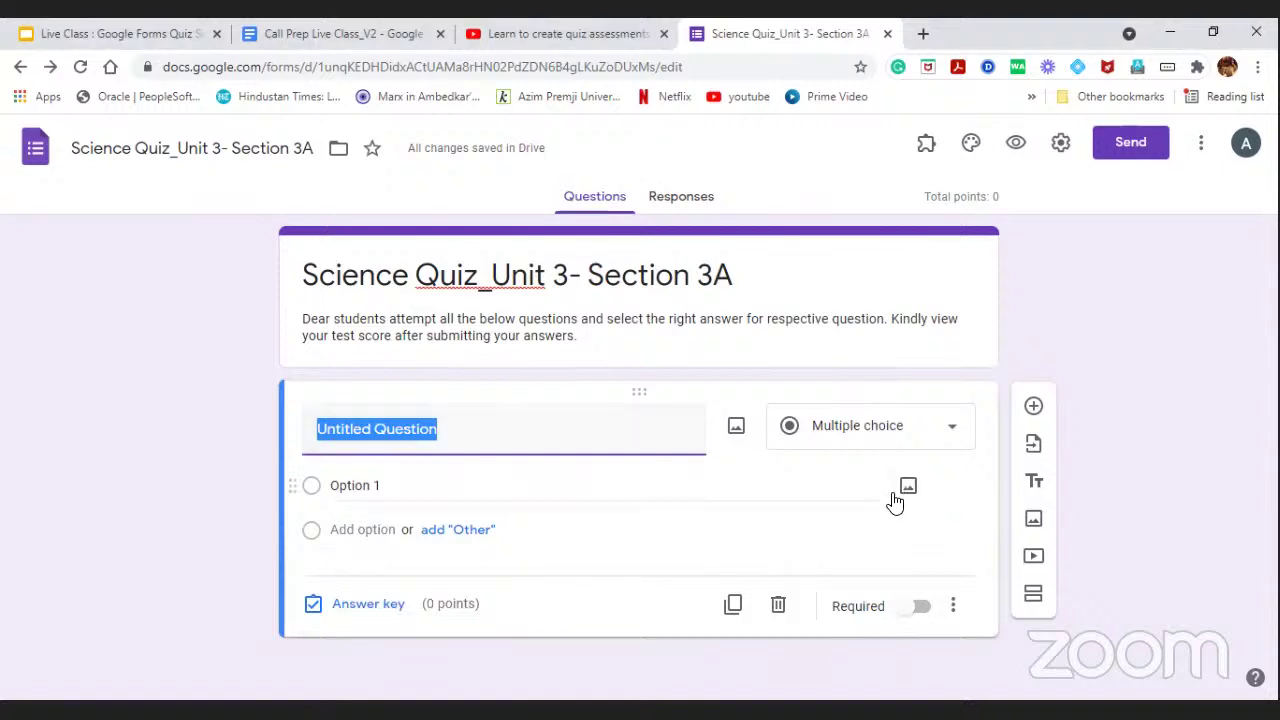
left_click(953, 433)
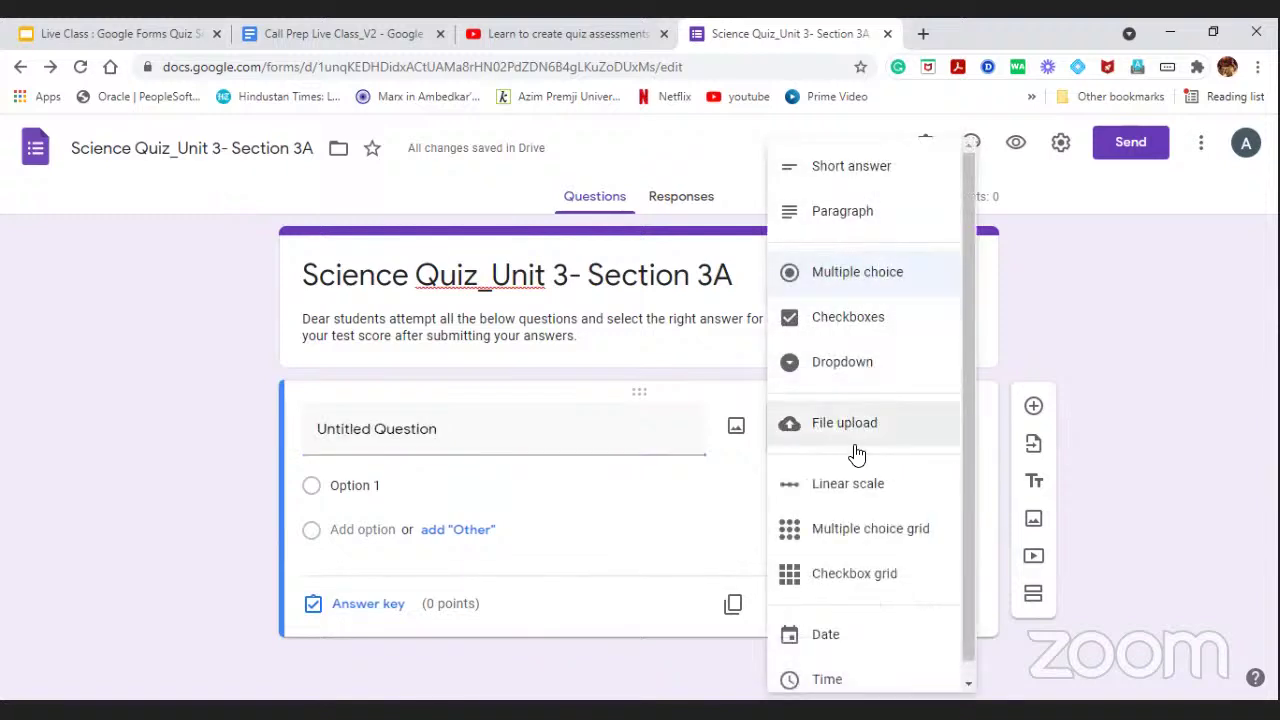
scroll(862, 465, "down", 1)
scroll(884, 460, "up", 1)
left_click(889, 169)
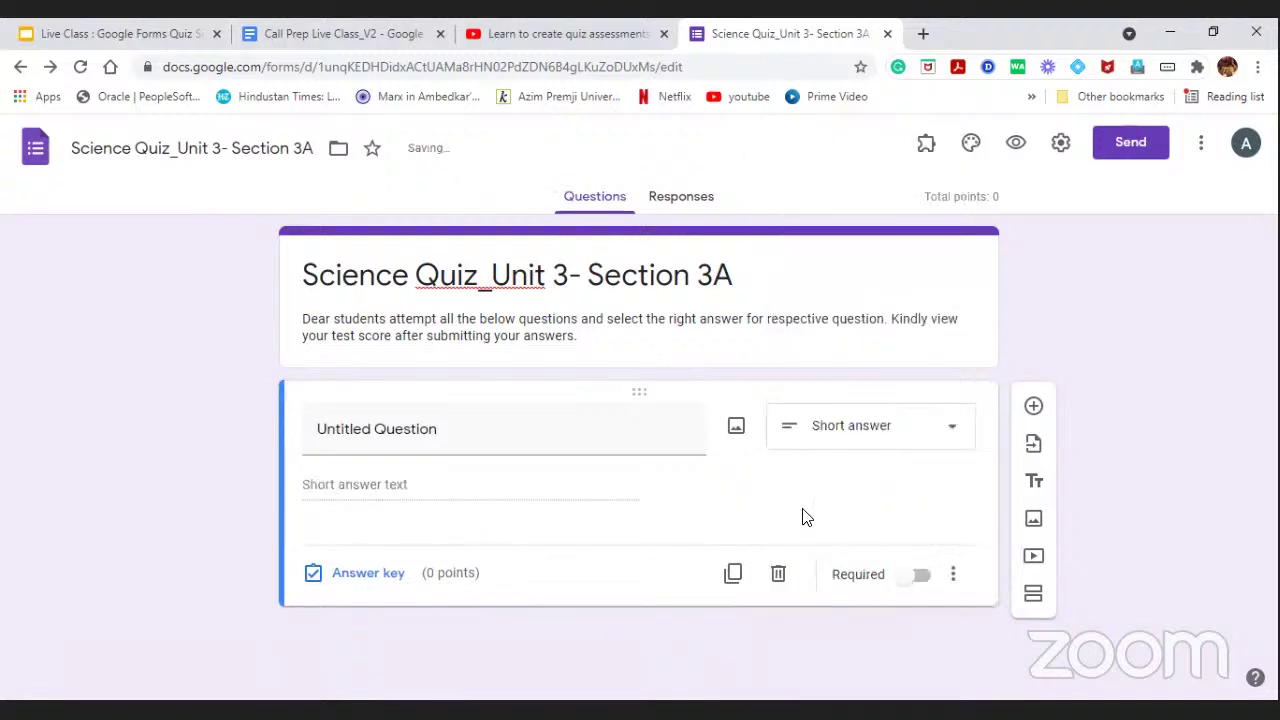
Replace the placeholder question title with 'Describe the process of Photosynthesis in 100 words.'.
left_click(612, 444)
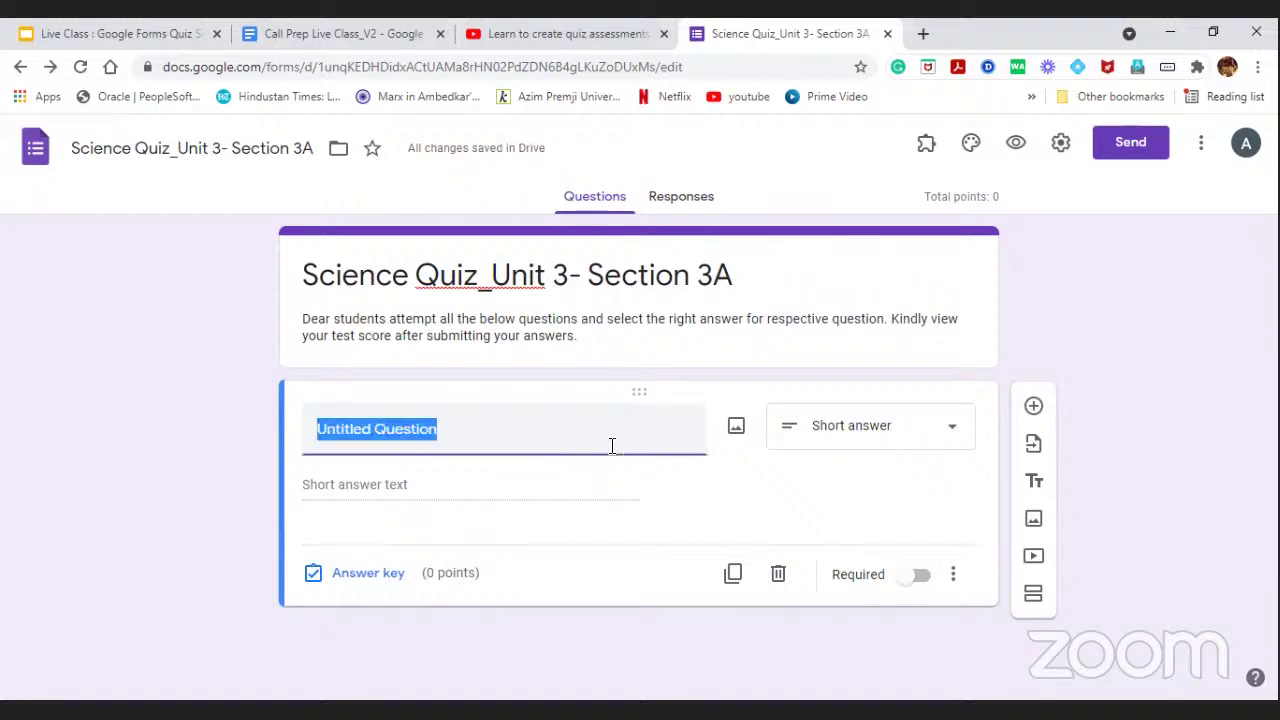
key("BackSpace")
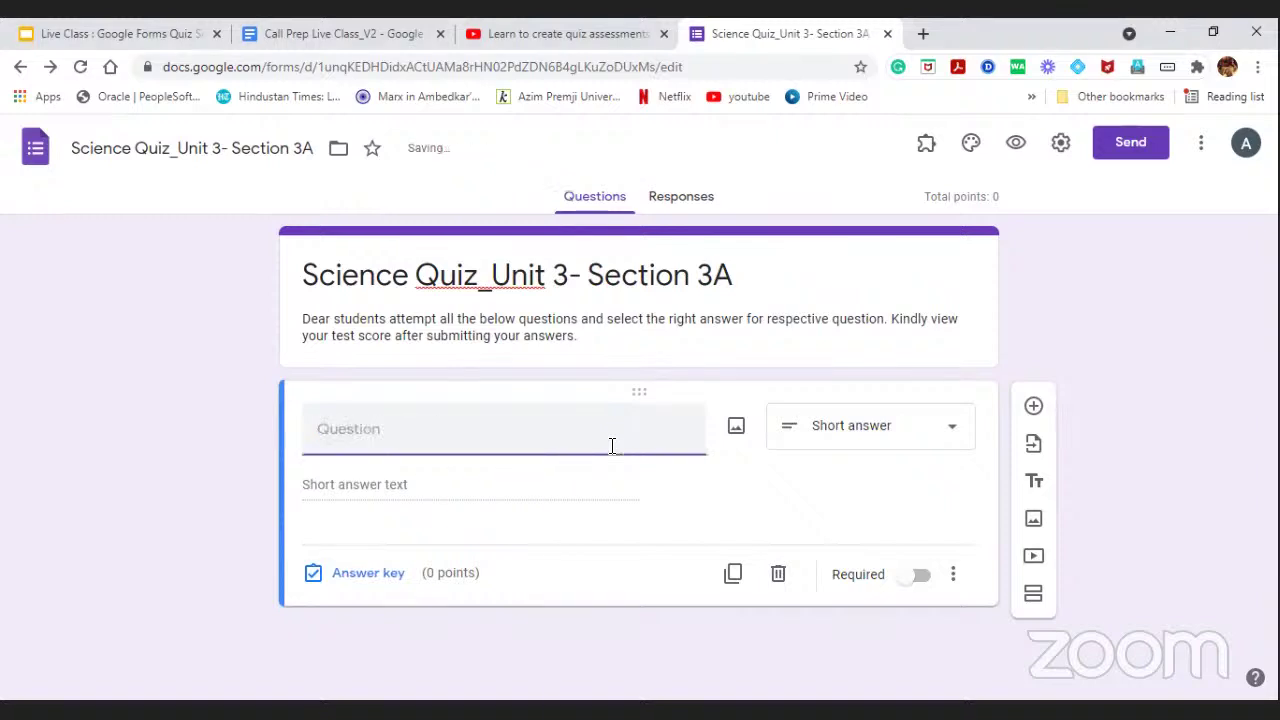
type("Desc")
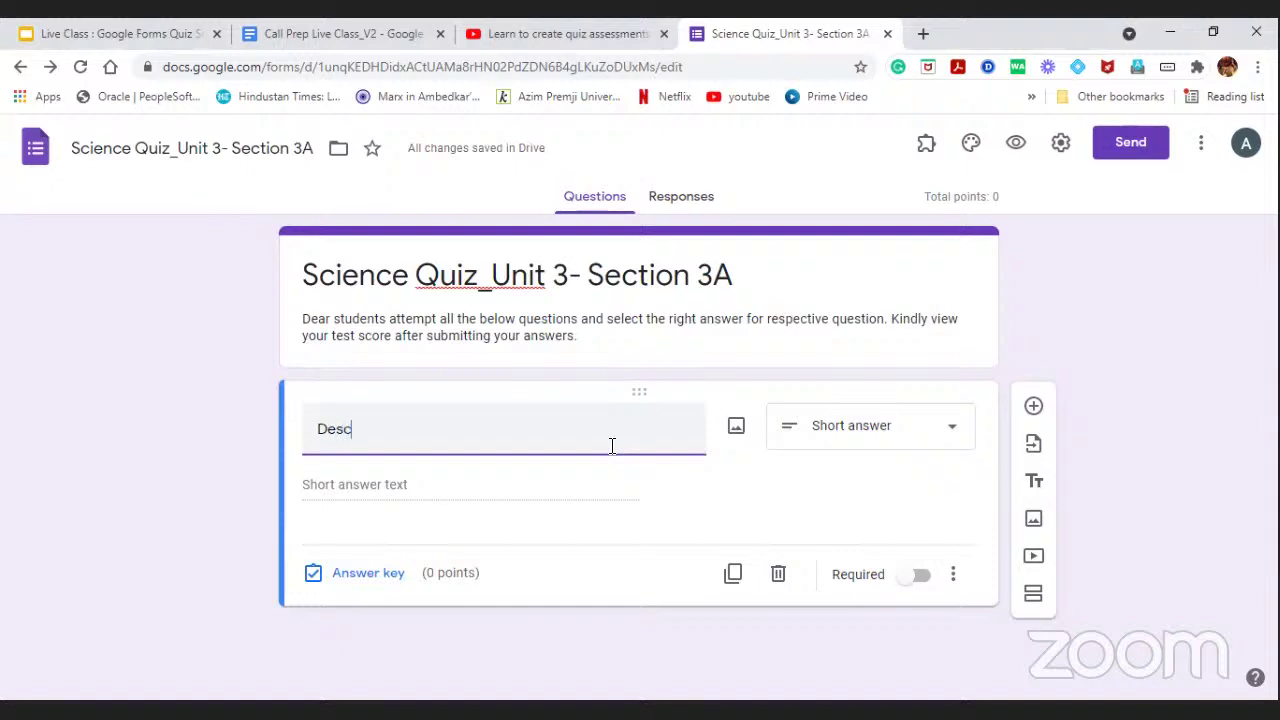
type("rivb")
key("BackSpace")
key("BackSpace")
type("be ")
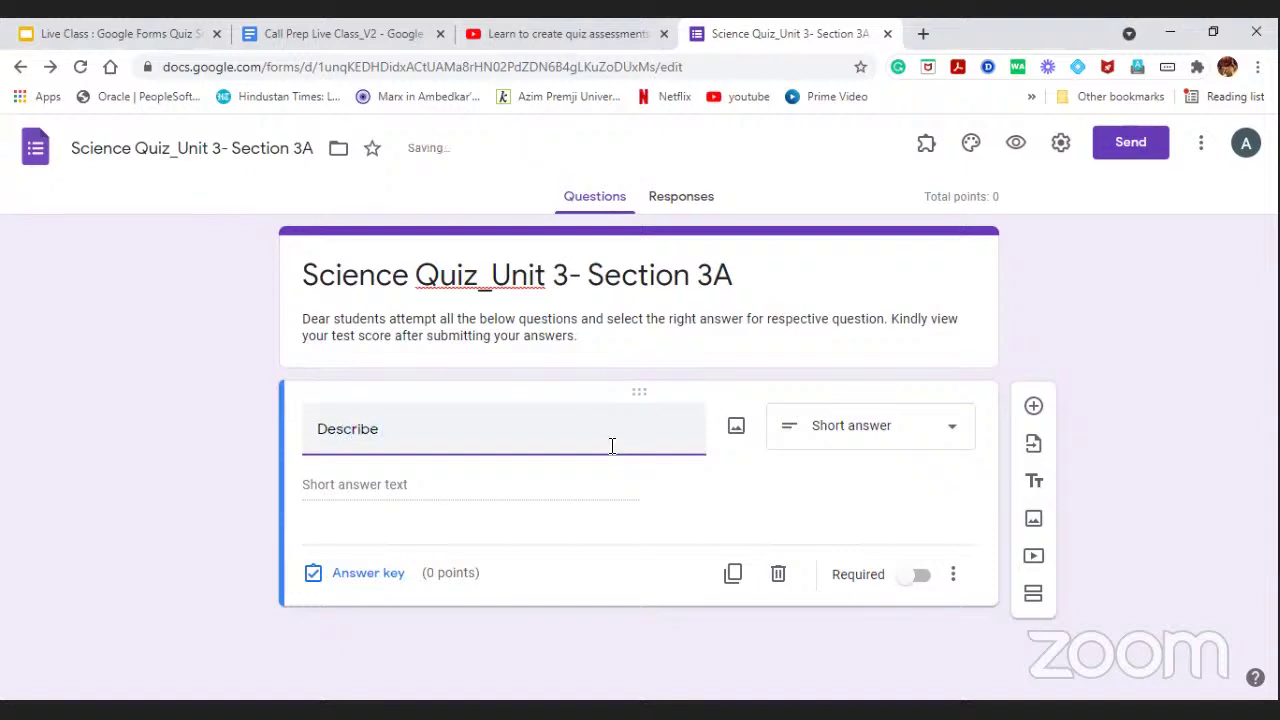
type("the proces")
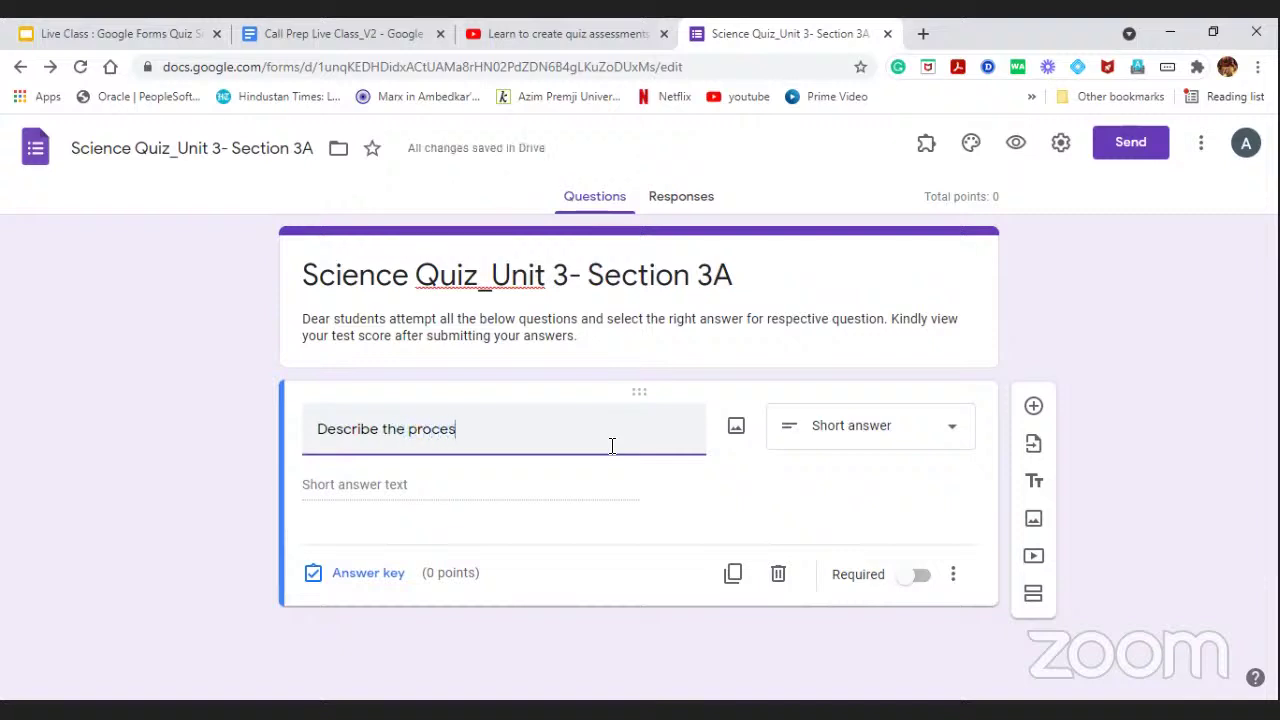
type("s of")
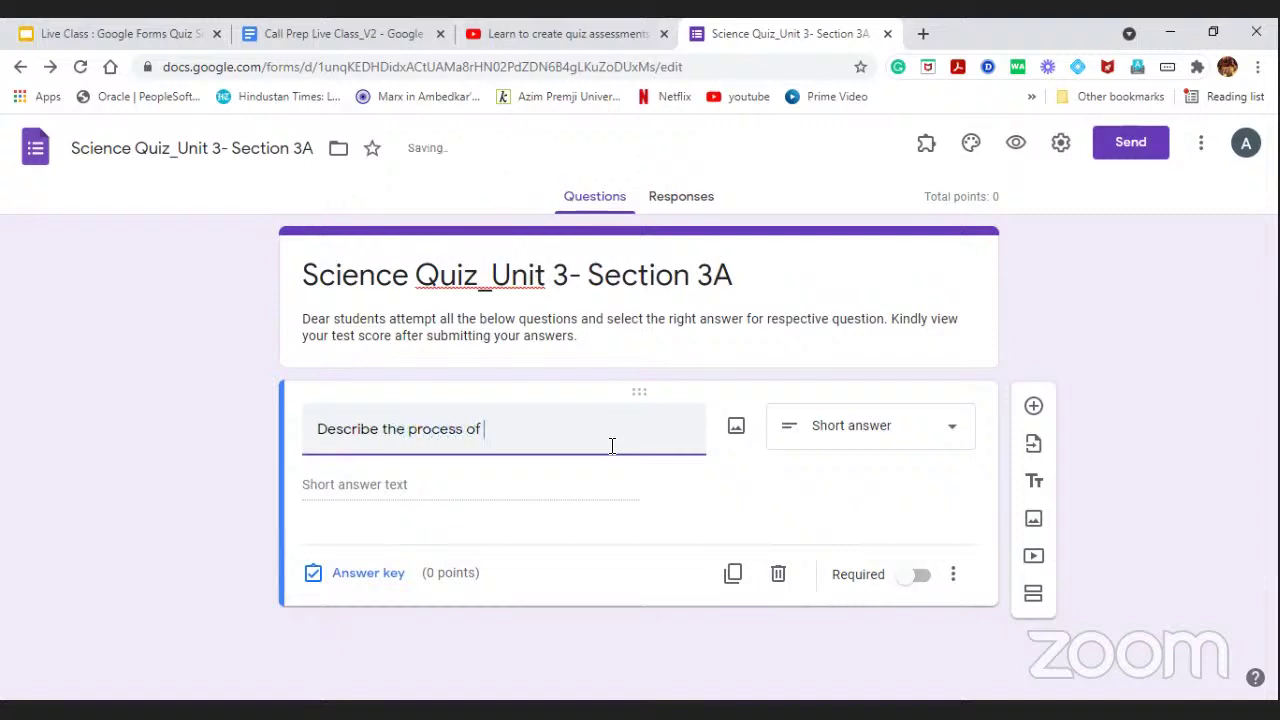
type(" Photosynthesis")
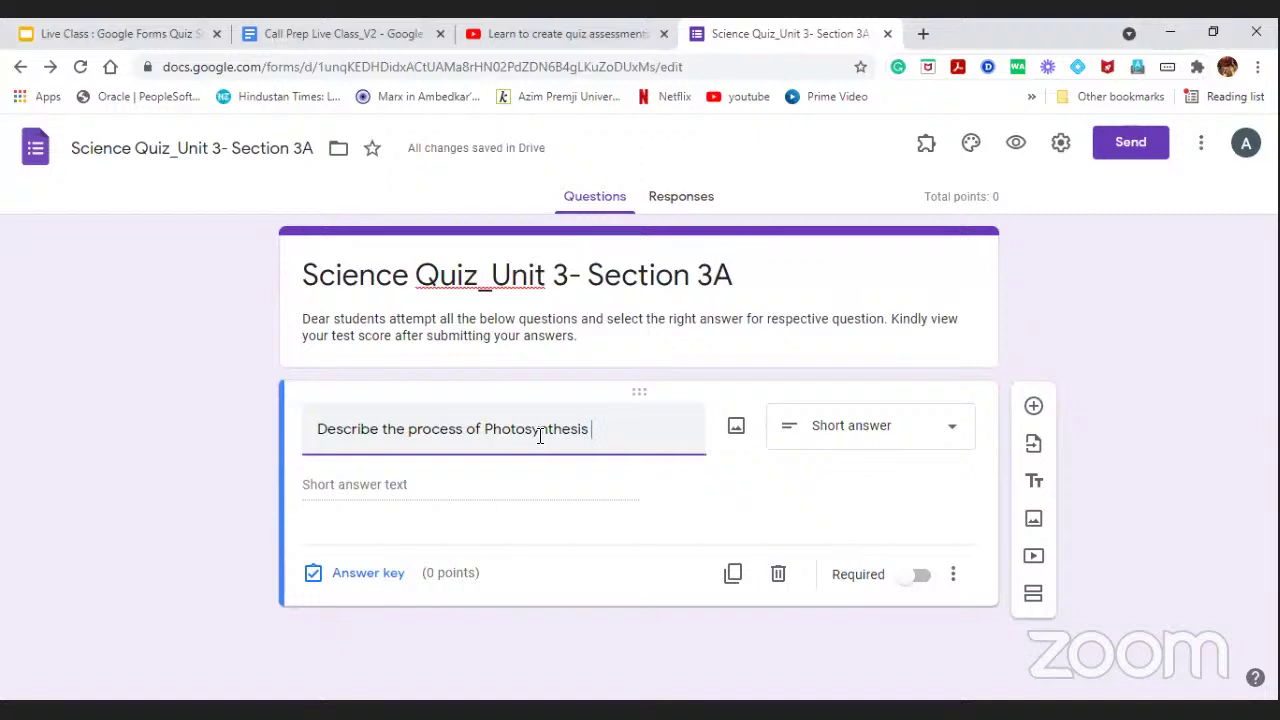
type(" in 100")
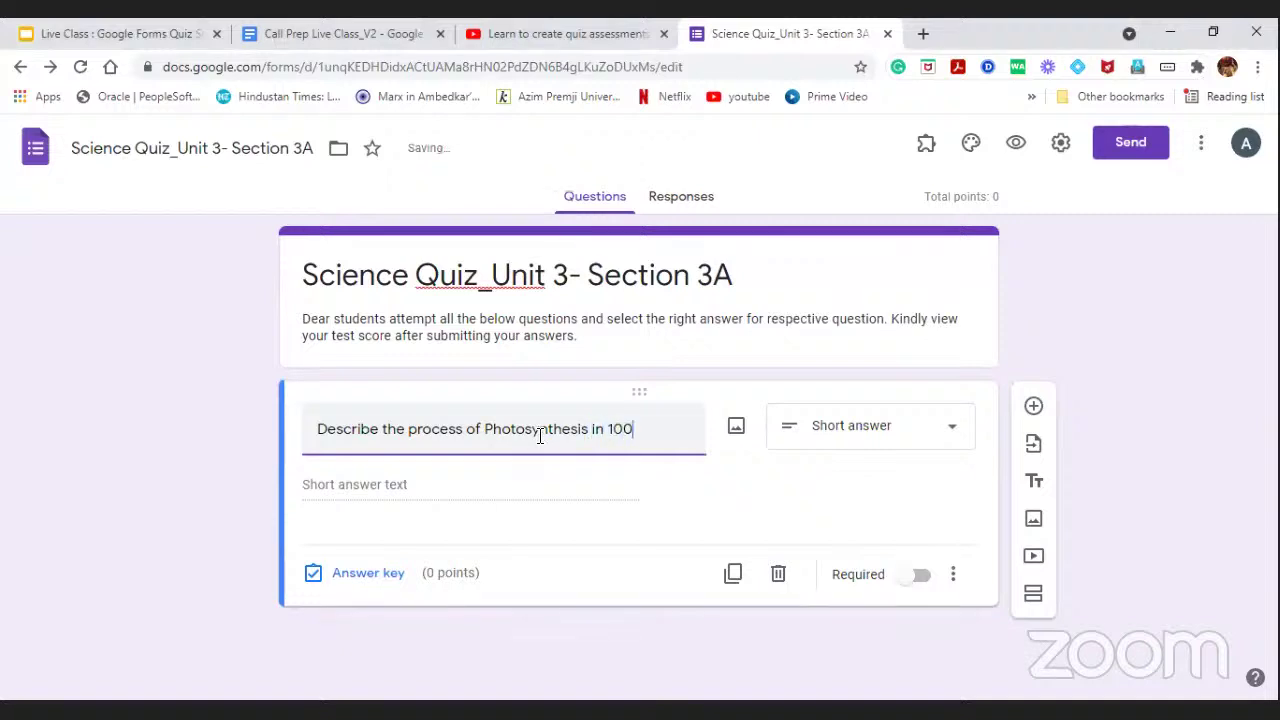
type(" words.")
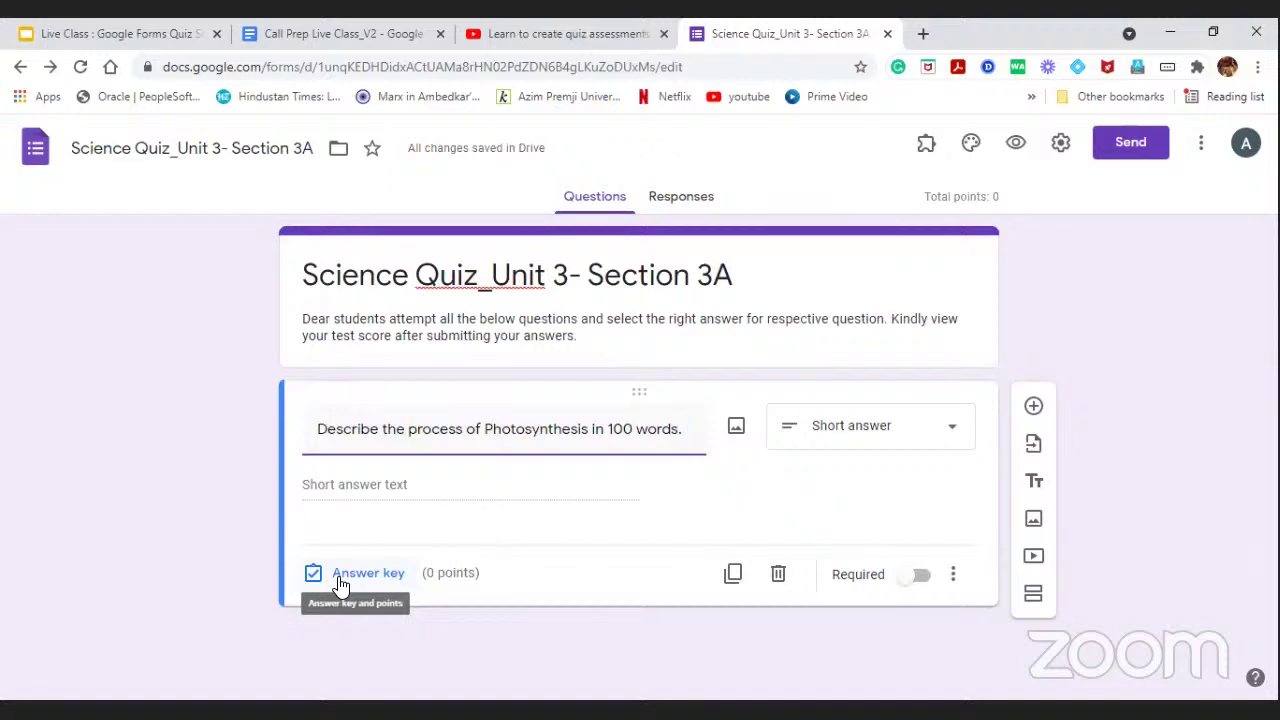
Open the answer key panel for the Photosynthesis short-answer question.
left_click(339, 581)
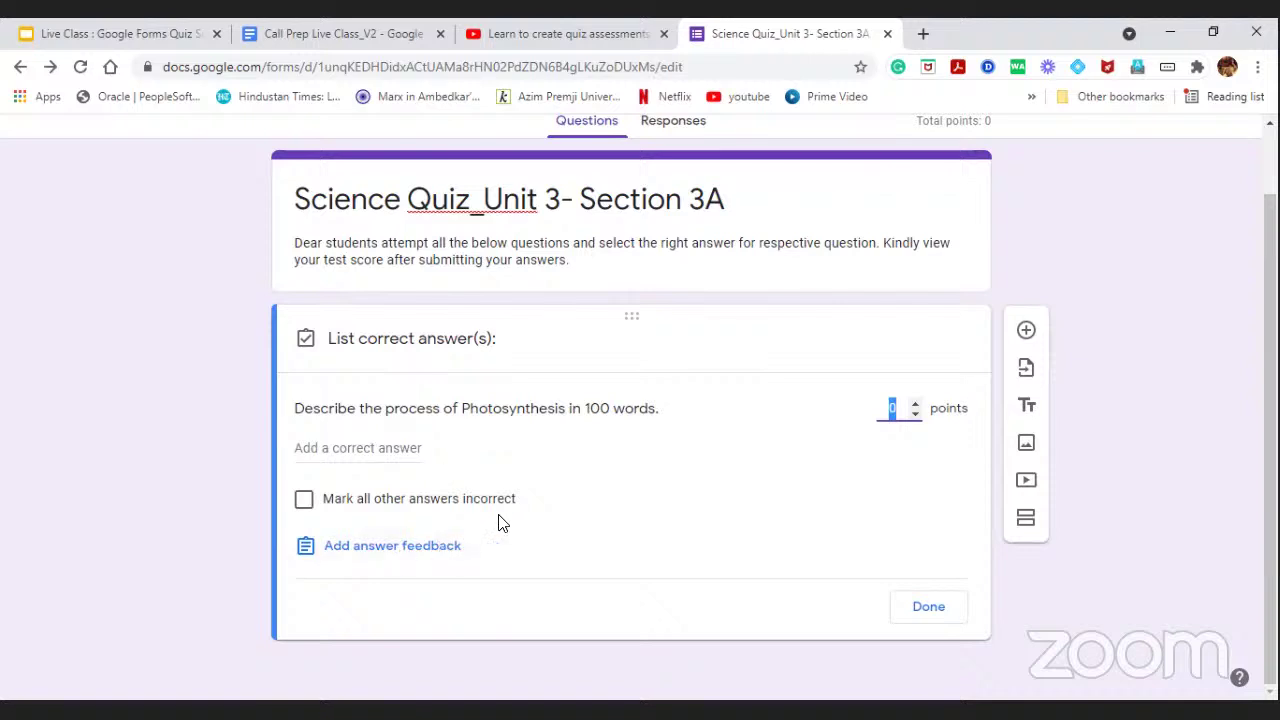
Start the answer feedback with 'Dear students, your answers has been', correcting 'asnwers' via spell-check.
left_click(406, 547)
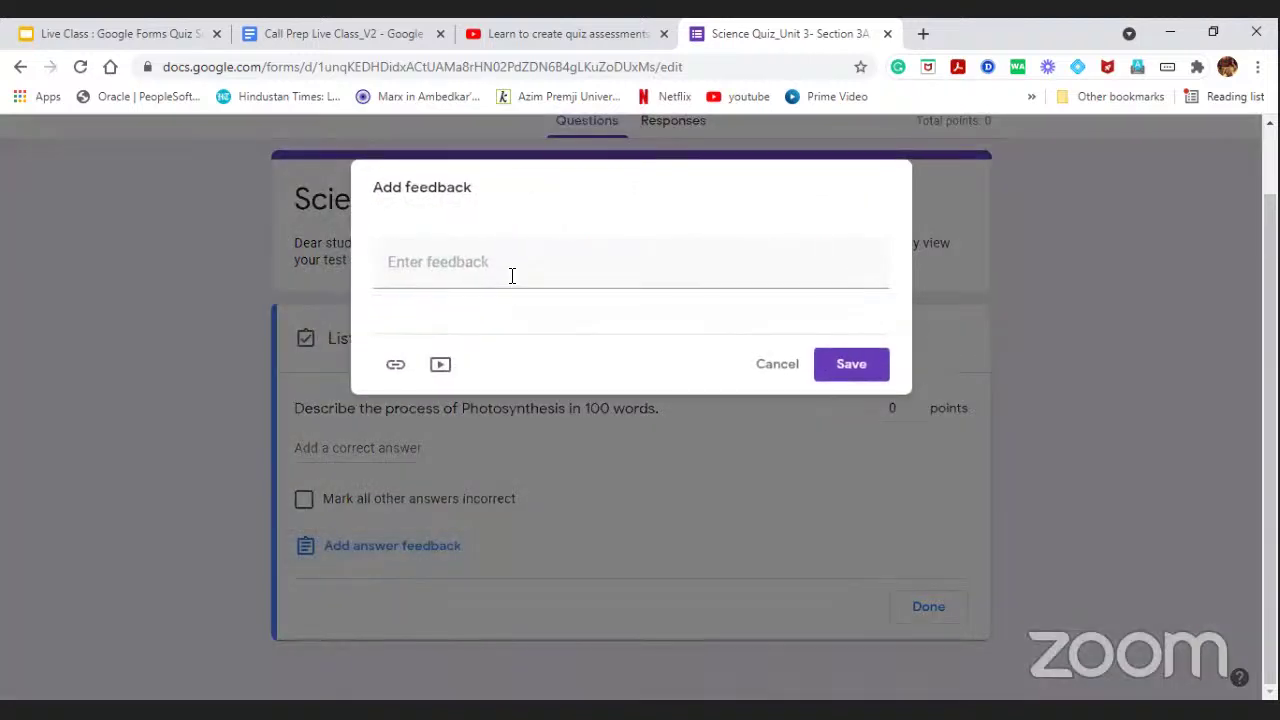
left_click(511, 275)
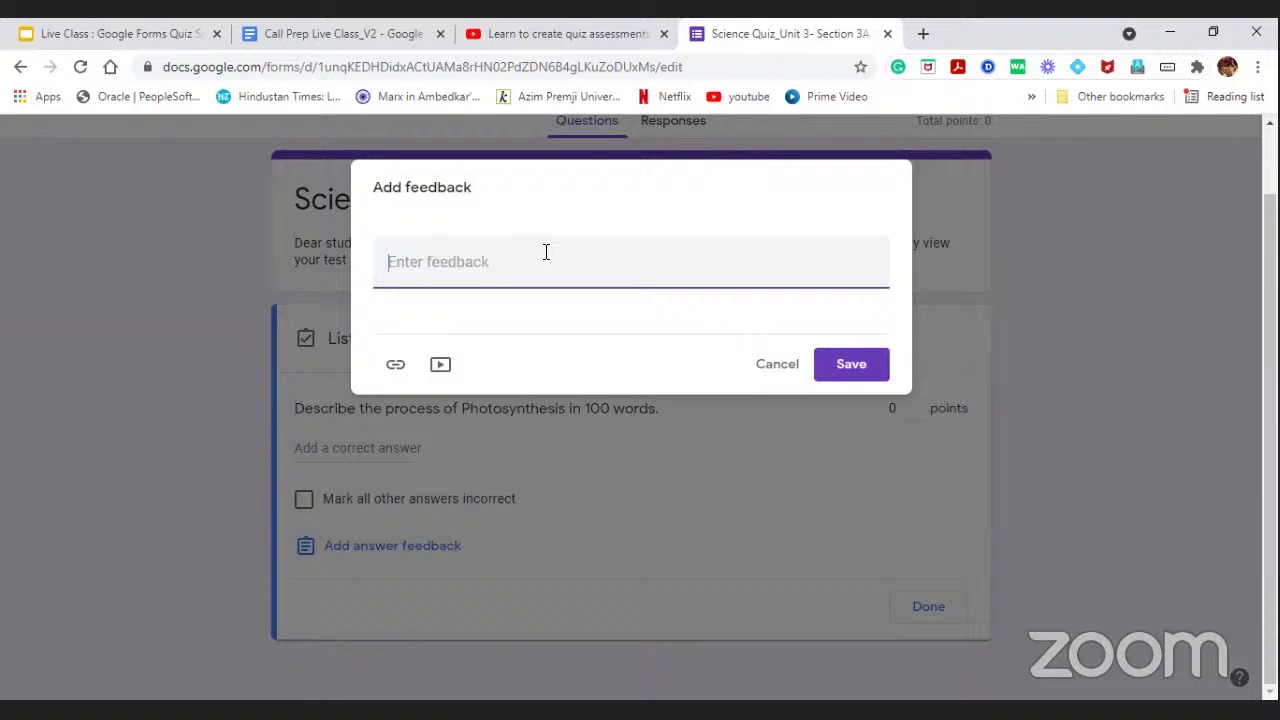
type("Dear students, Than")
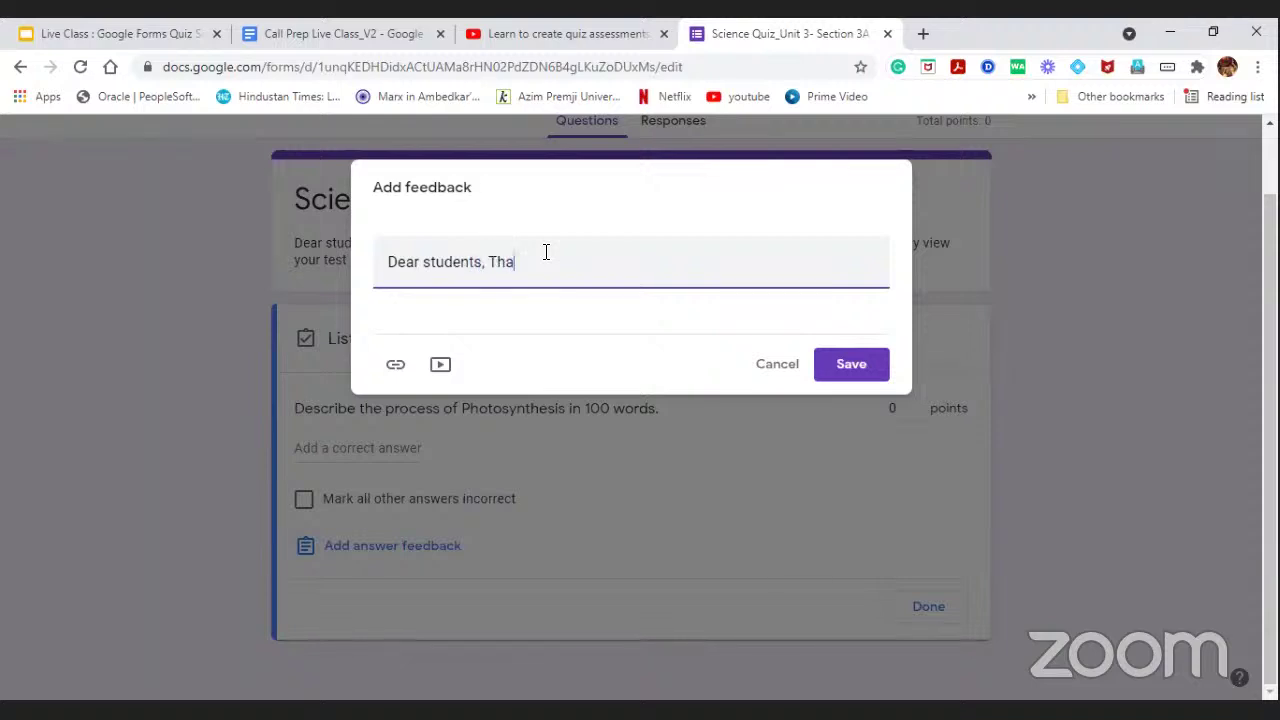
key("BackSpace")
key("BackSpace")
key("BackSpace")
key("BackSpace")
type("your asnwers has been")
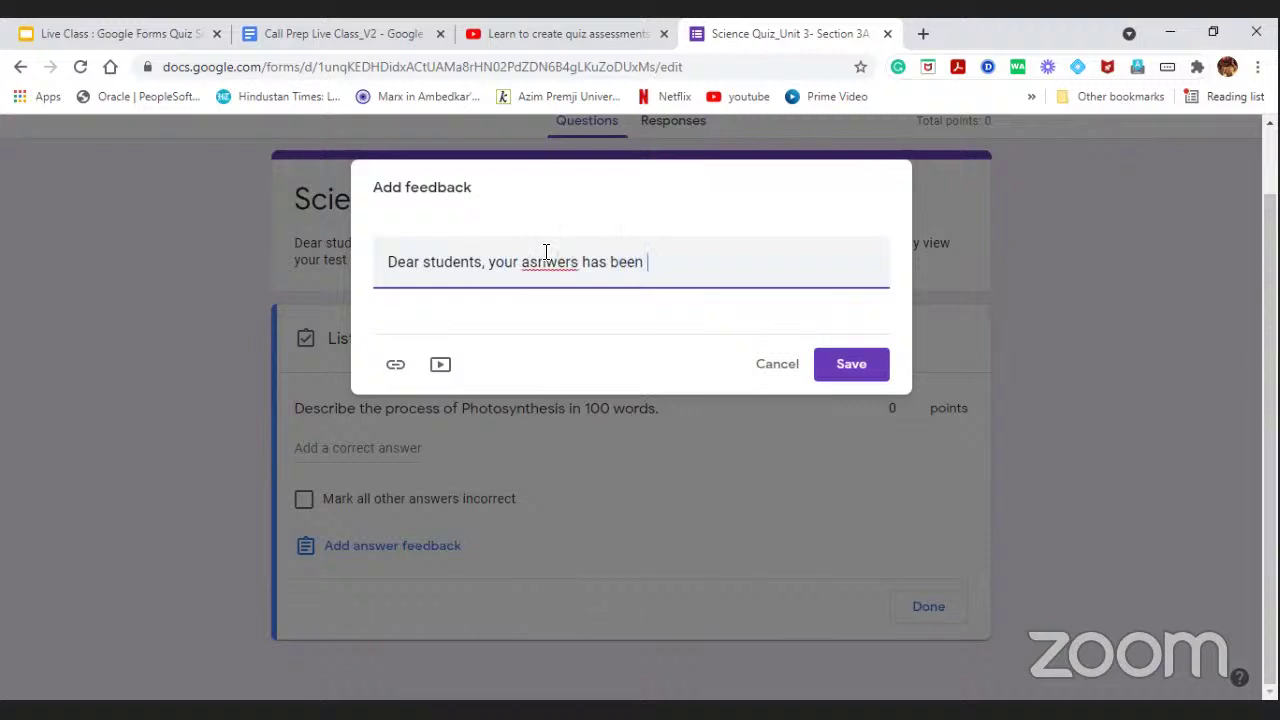
right_click(548, 251)
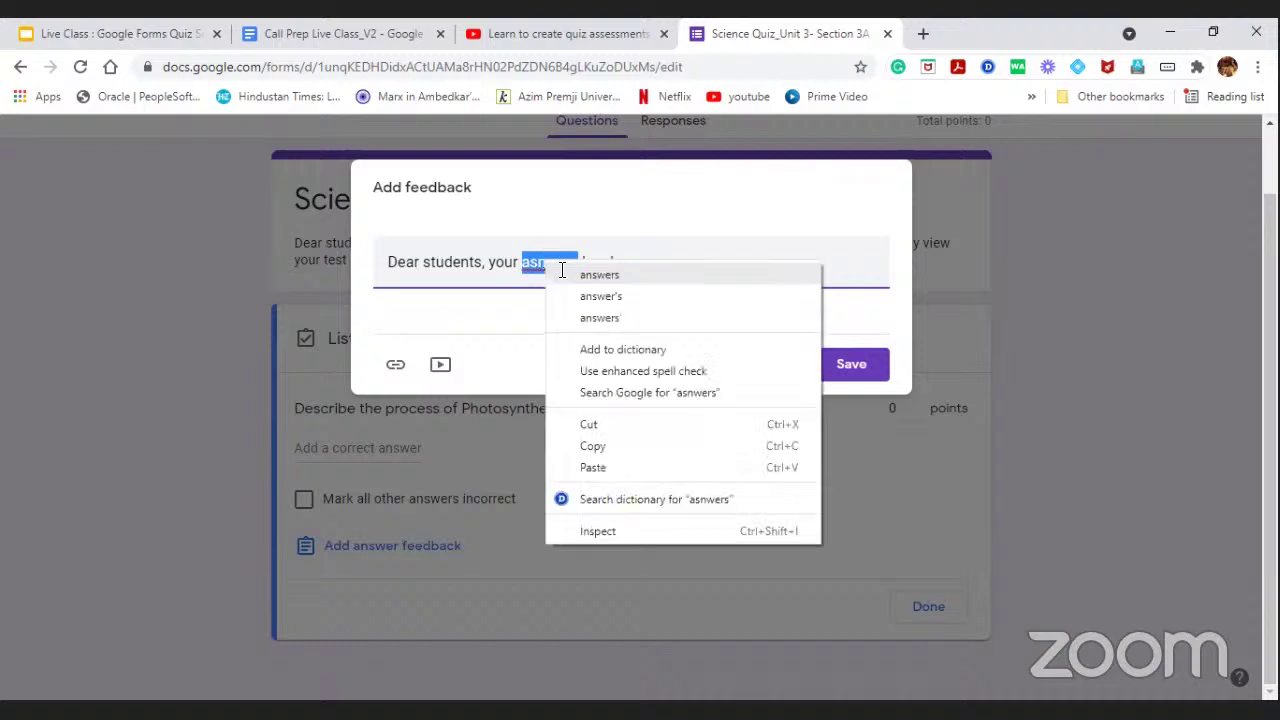
left_click(656, 272)
Finish the feedback: answers saved and recorded, teacher will review, read the Photosynthesis document below.
left_click(656, 272)
type("saved")
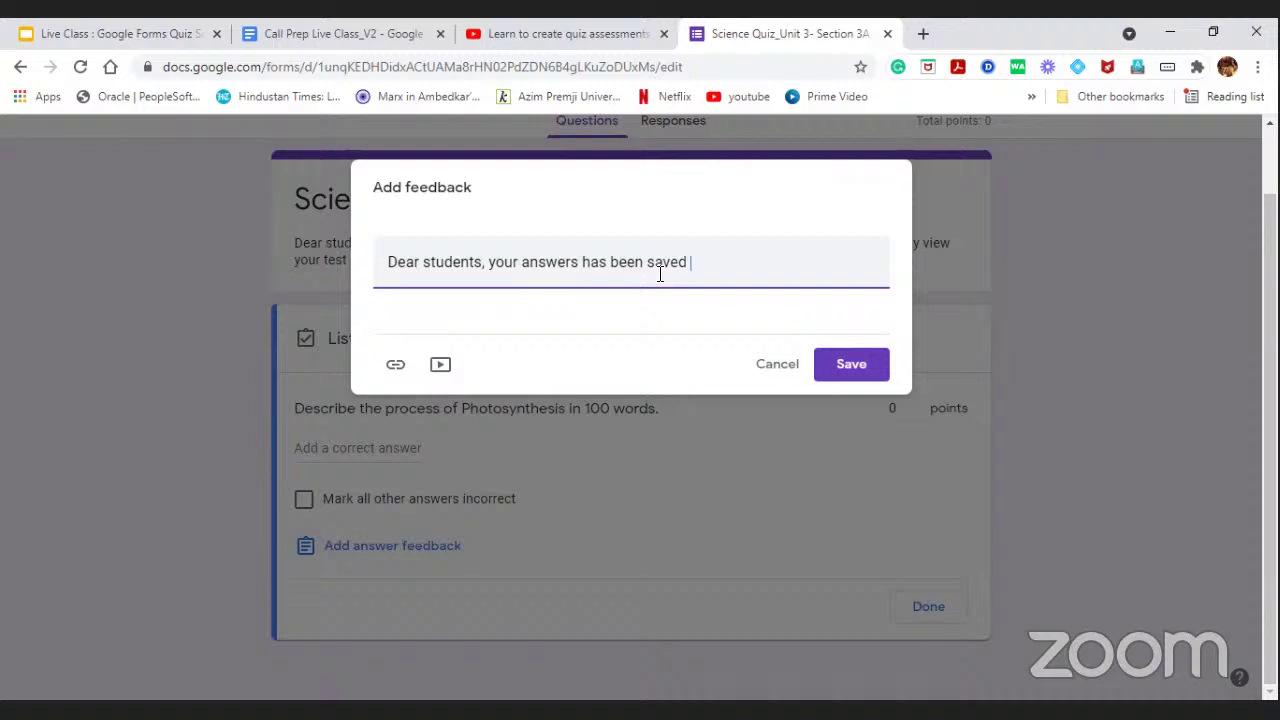
type("and recorded. Teache")
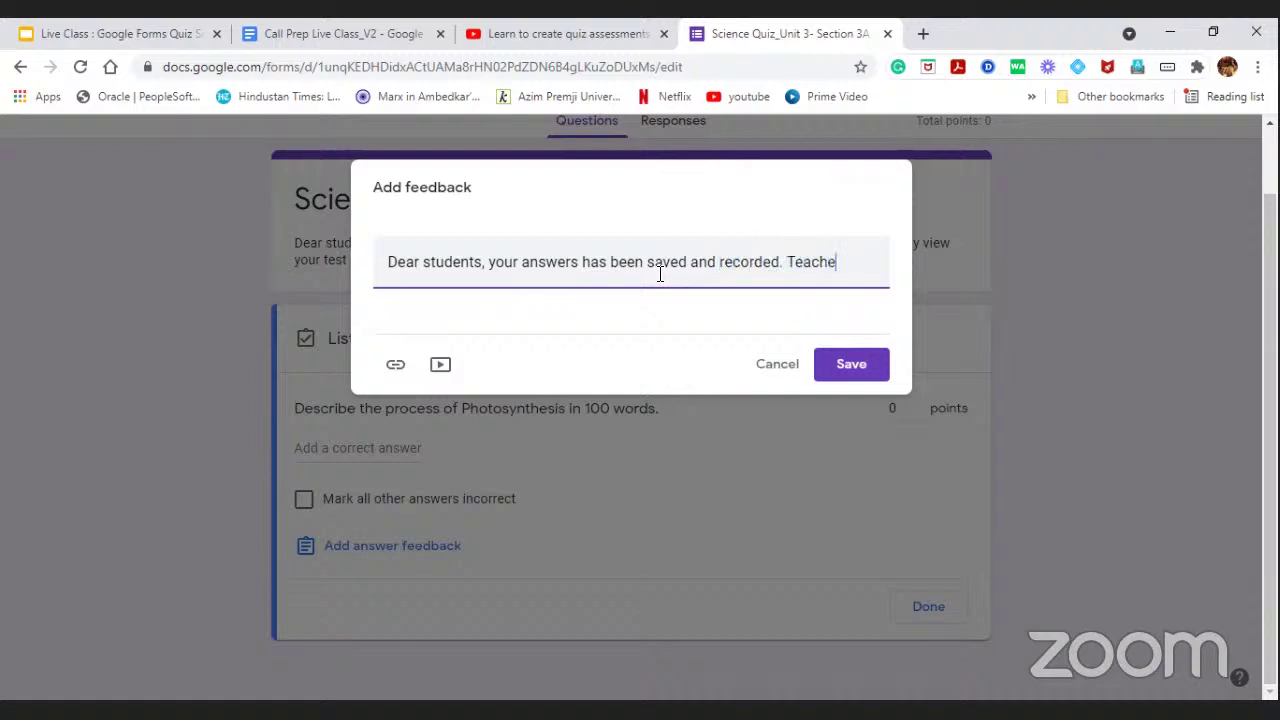
type("r will review ")
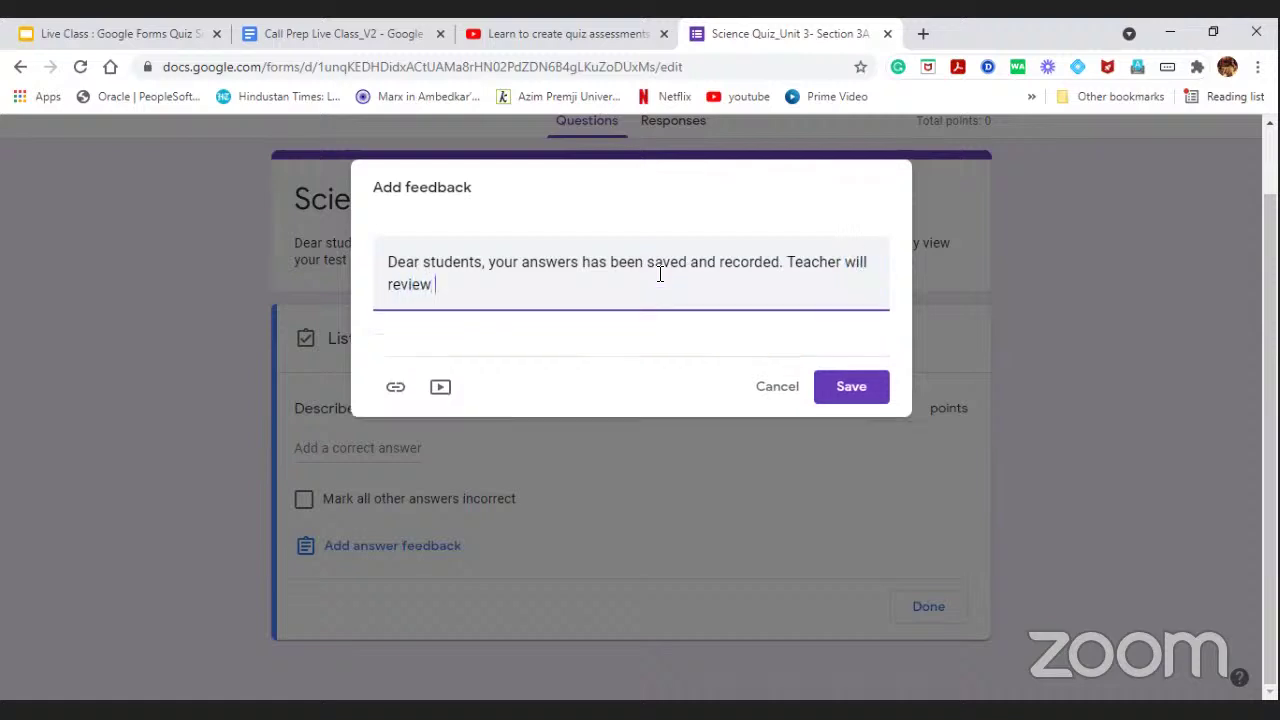
type("your answers and ")
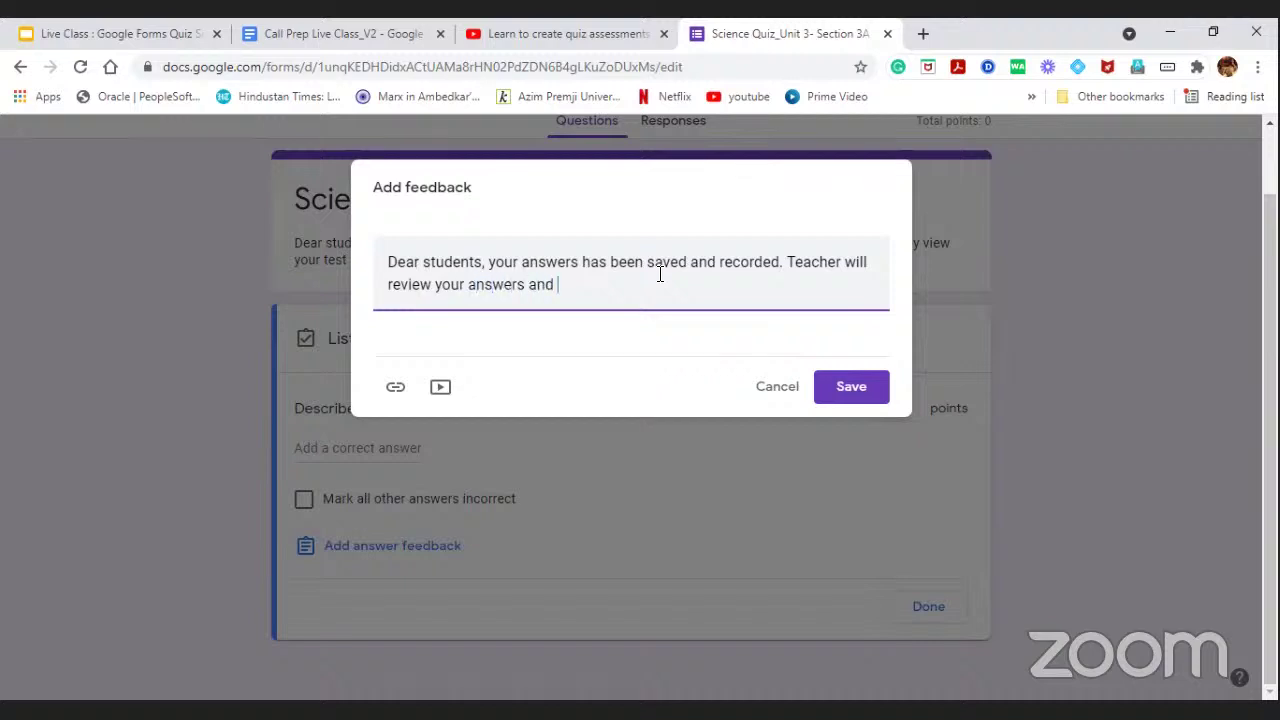
type("provide the points according")
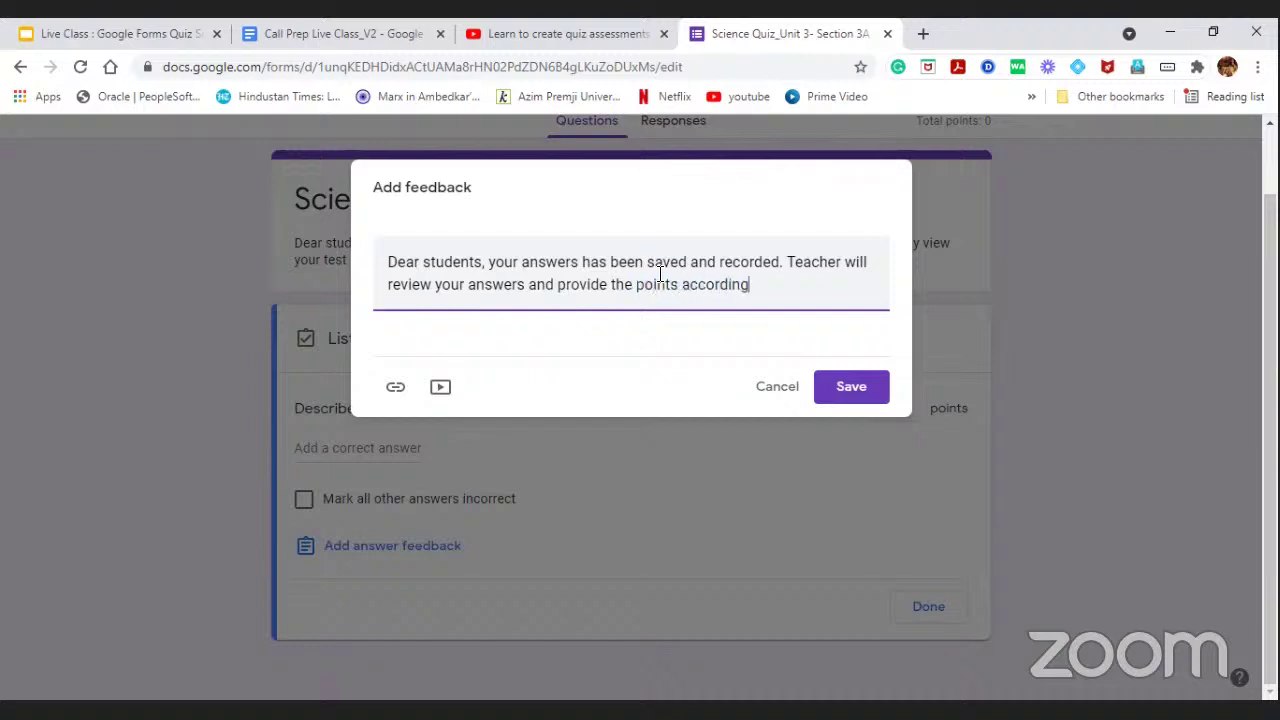
type("ly. M")
key("BackSpace")
type("Meanwhile")
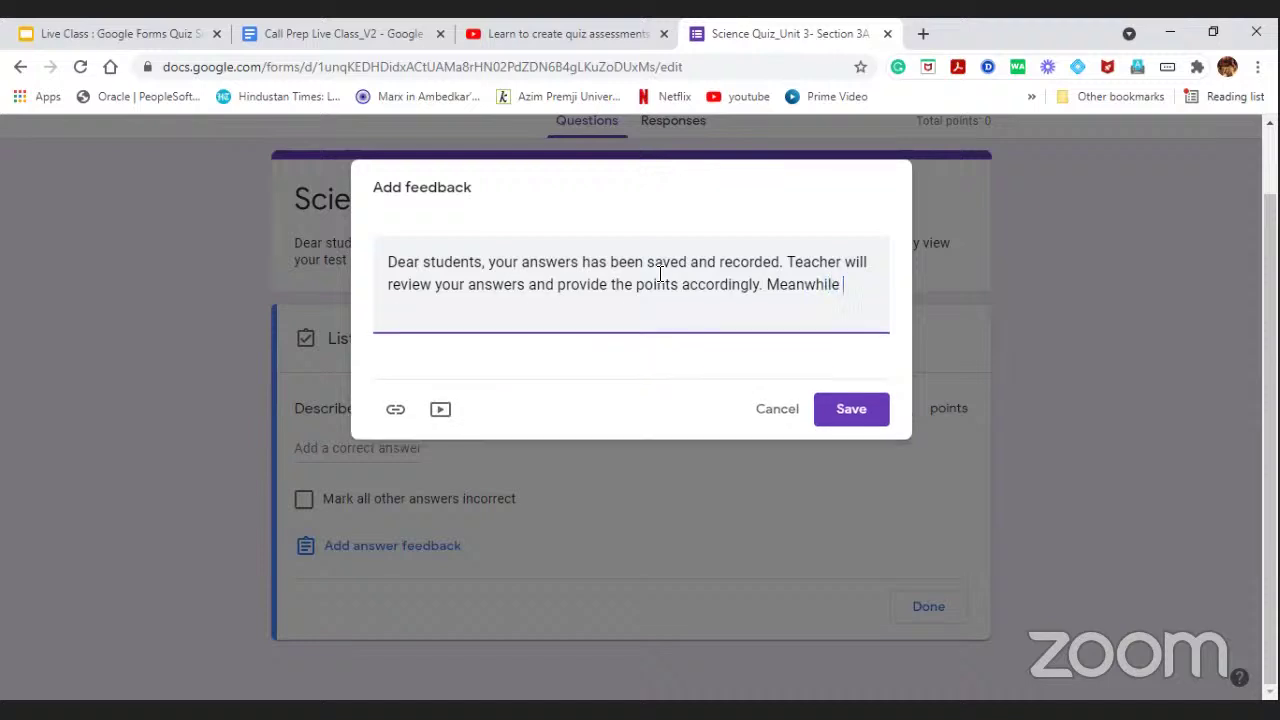
type(" please read the below ")
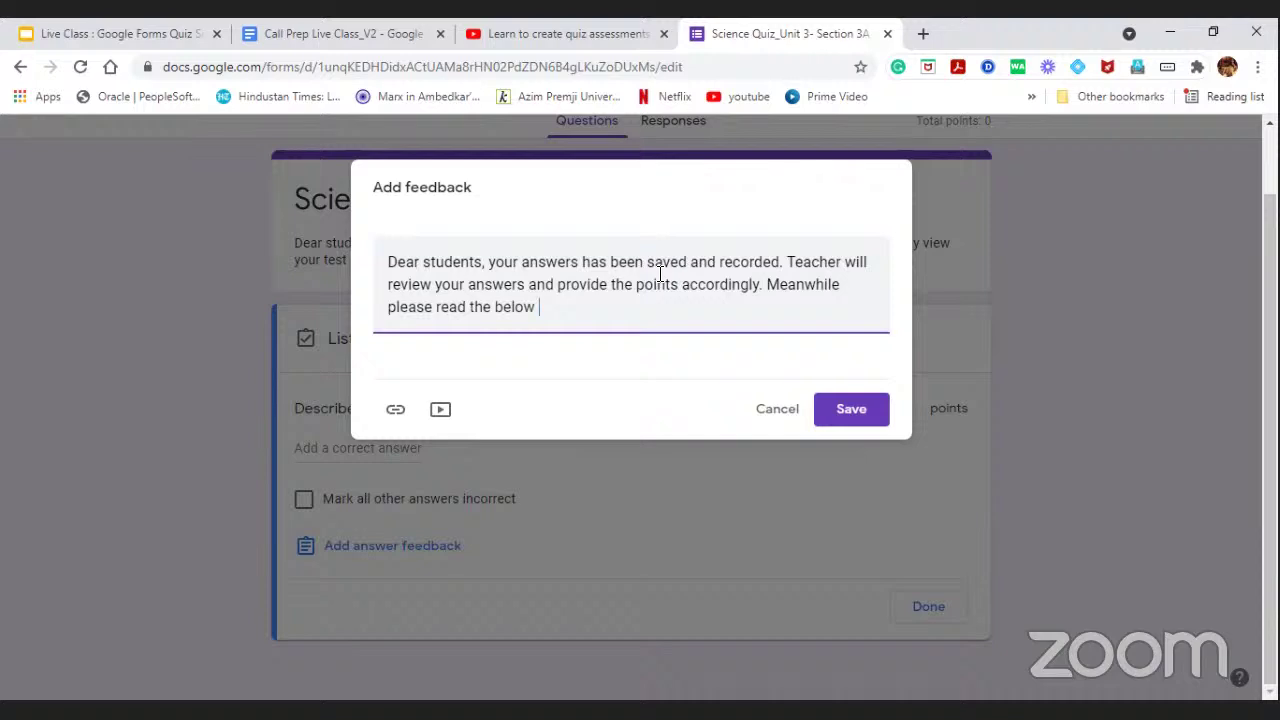
type("document to know")
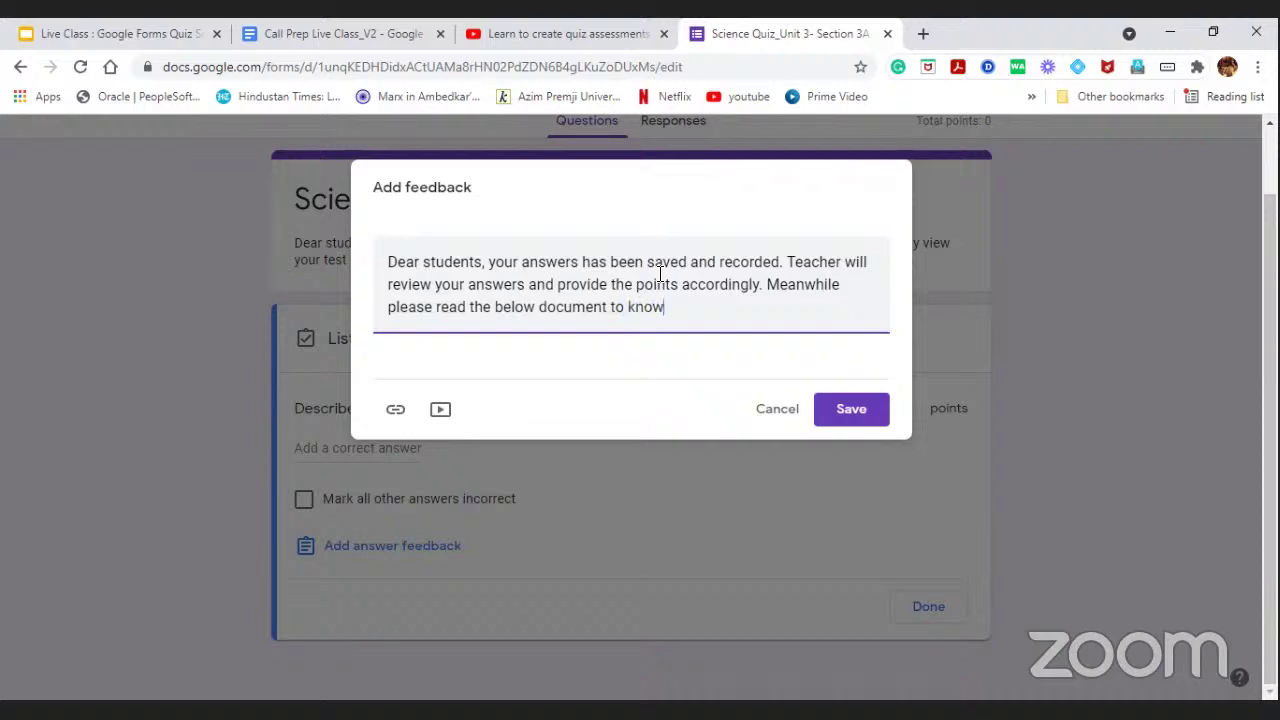
type(" more about Photosyn")
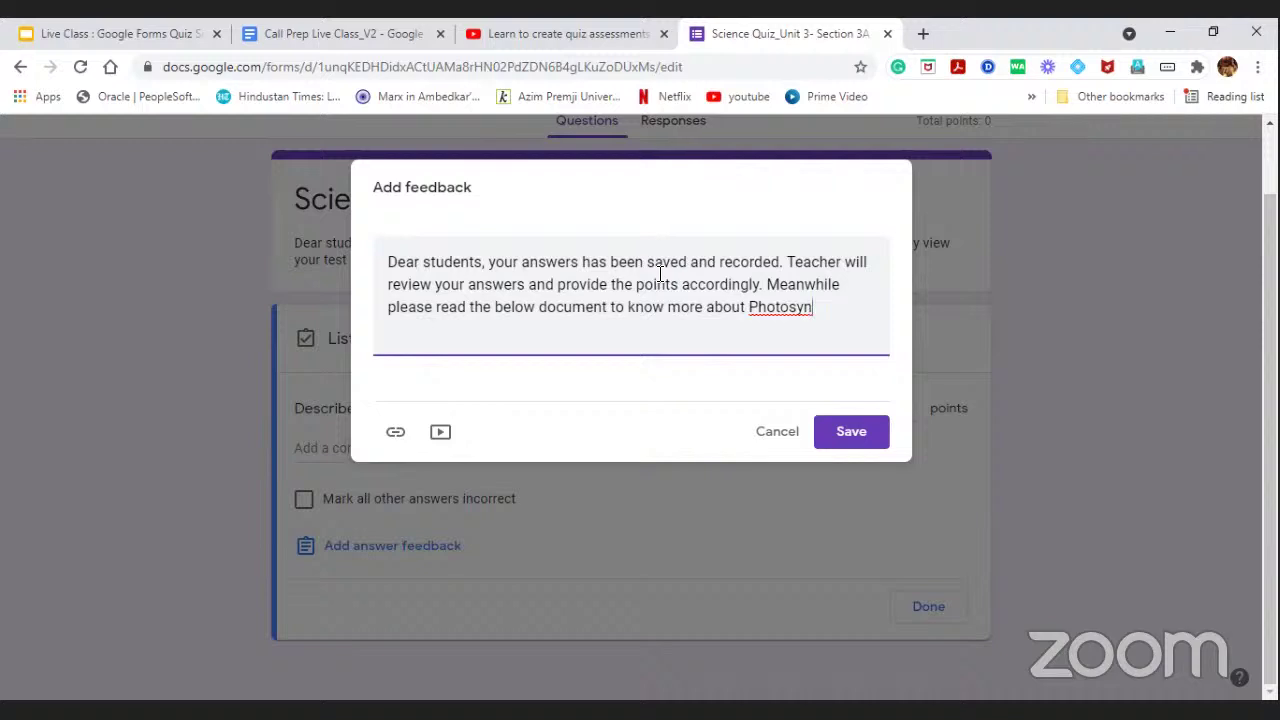
type("thesis process.")
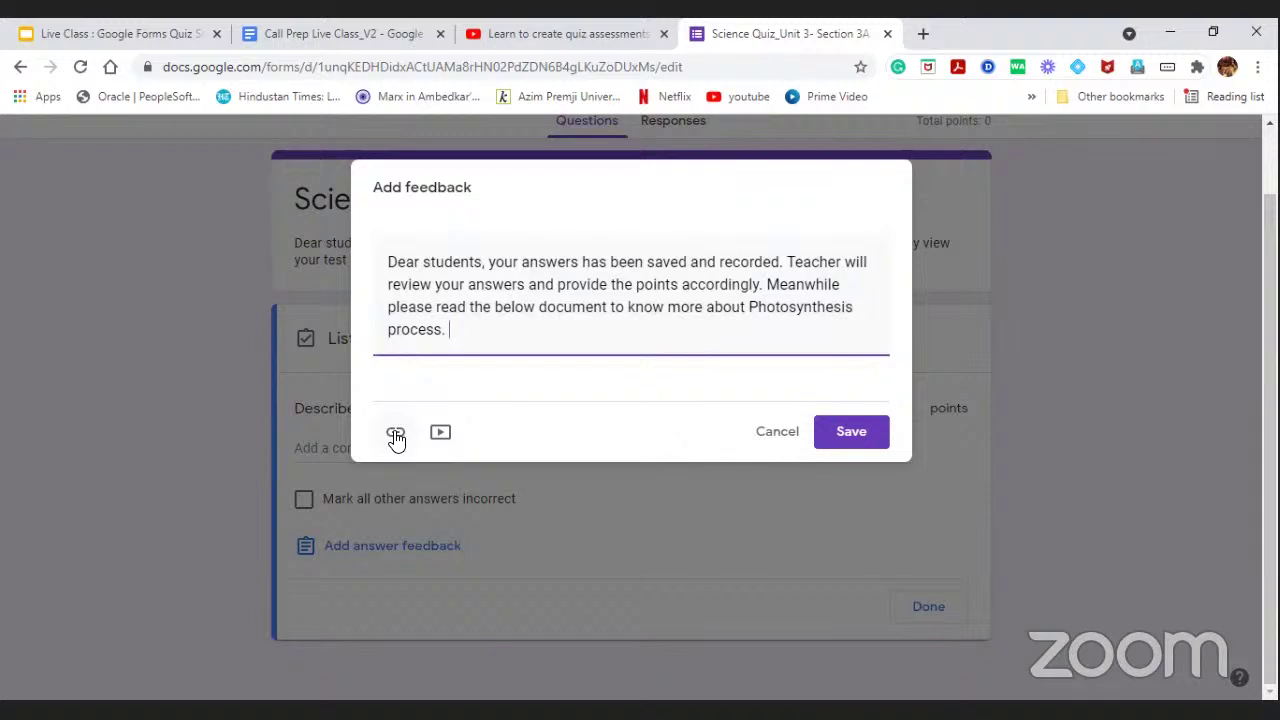
left_click(396, 437)
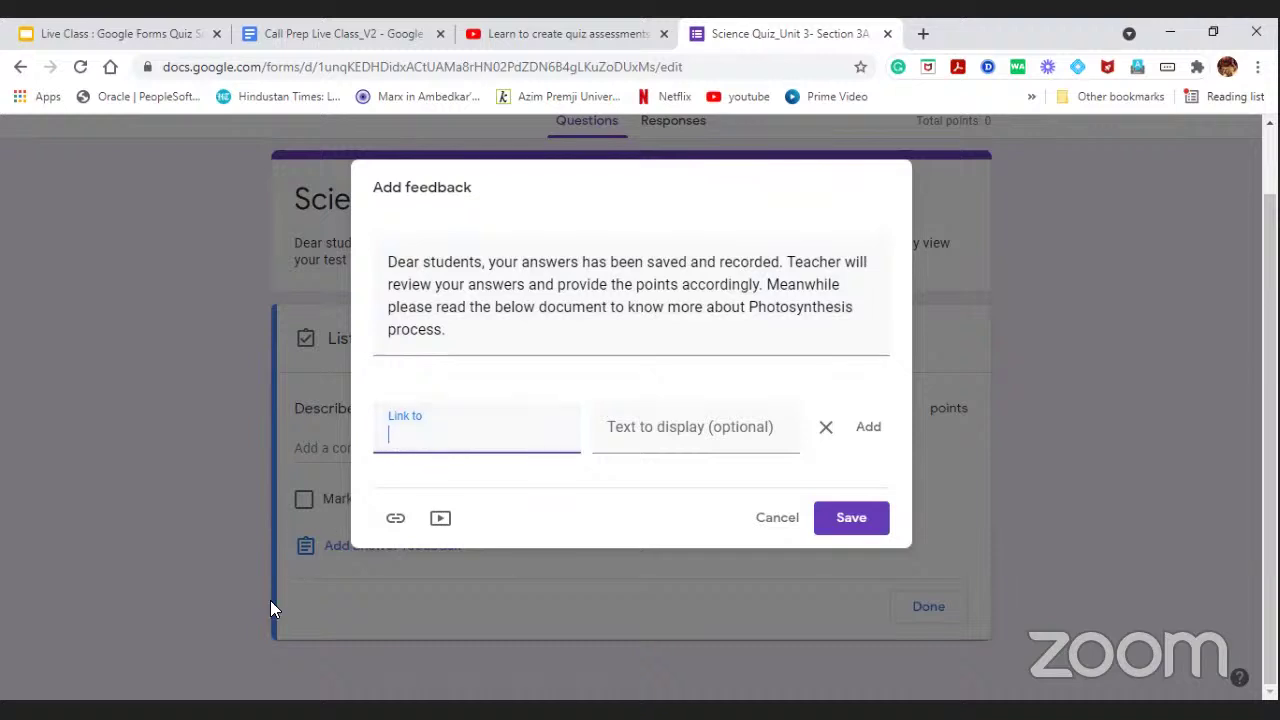
Add the National Geographic photosynthesis article URL as a link displayed as 'Photosynthesis Process'.
key("alt+Tab")
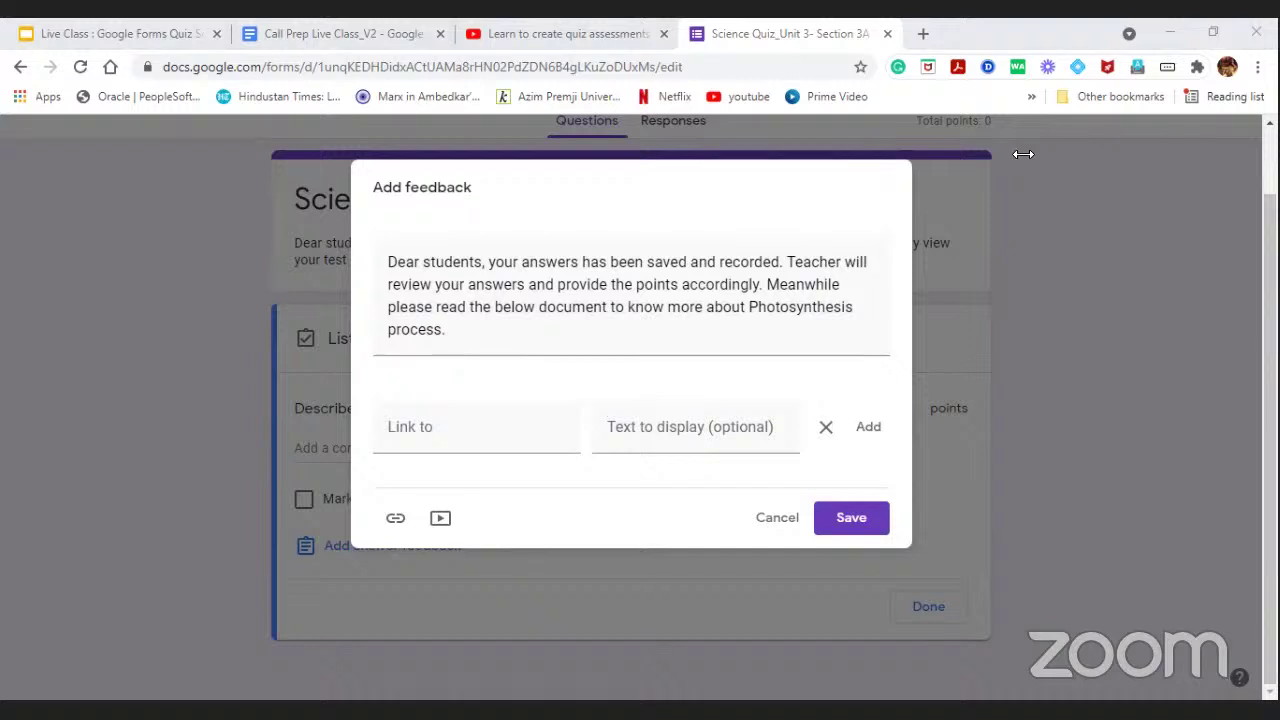
key("alt+Tab")
key("ctrl+v")
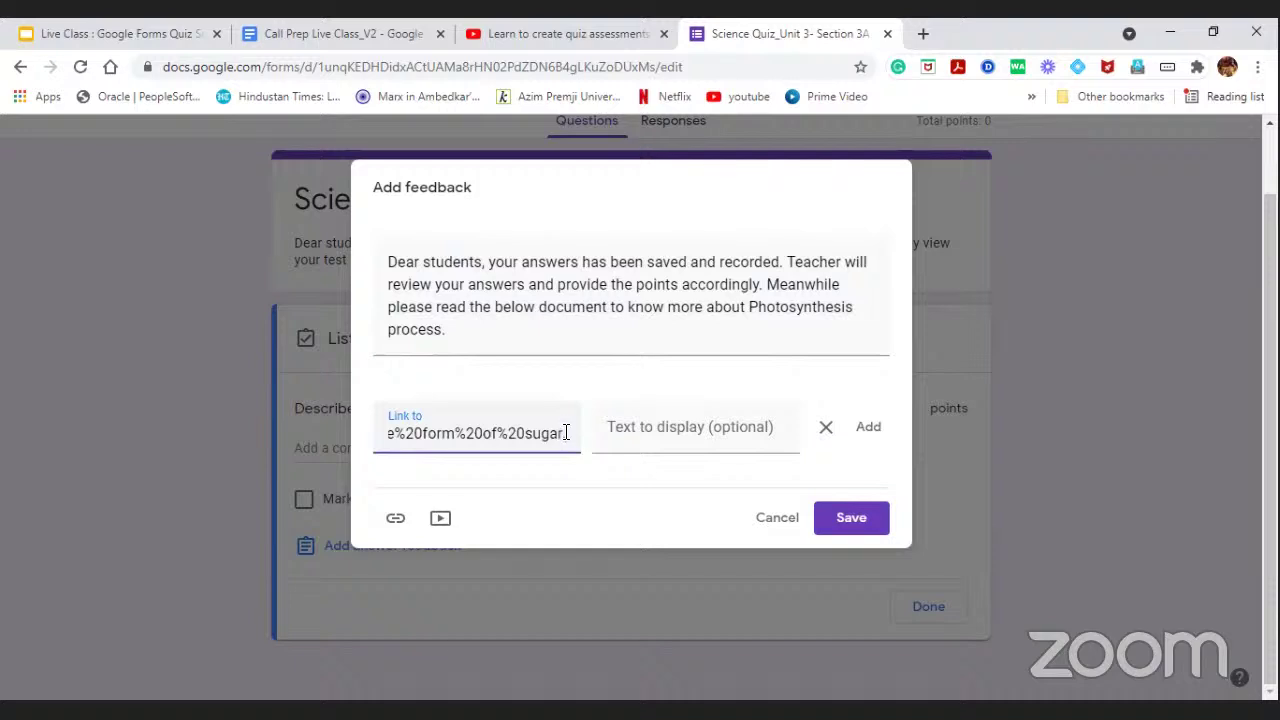
left_click_drag(566, 432, 258, 404)
left_click(612, 422)
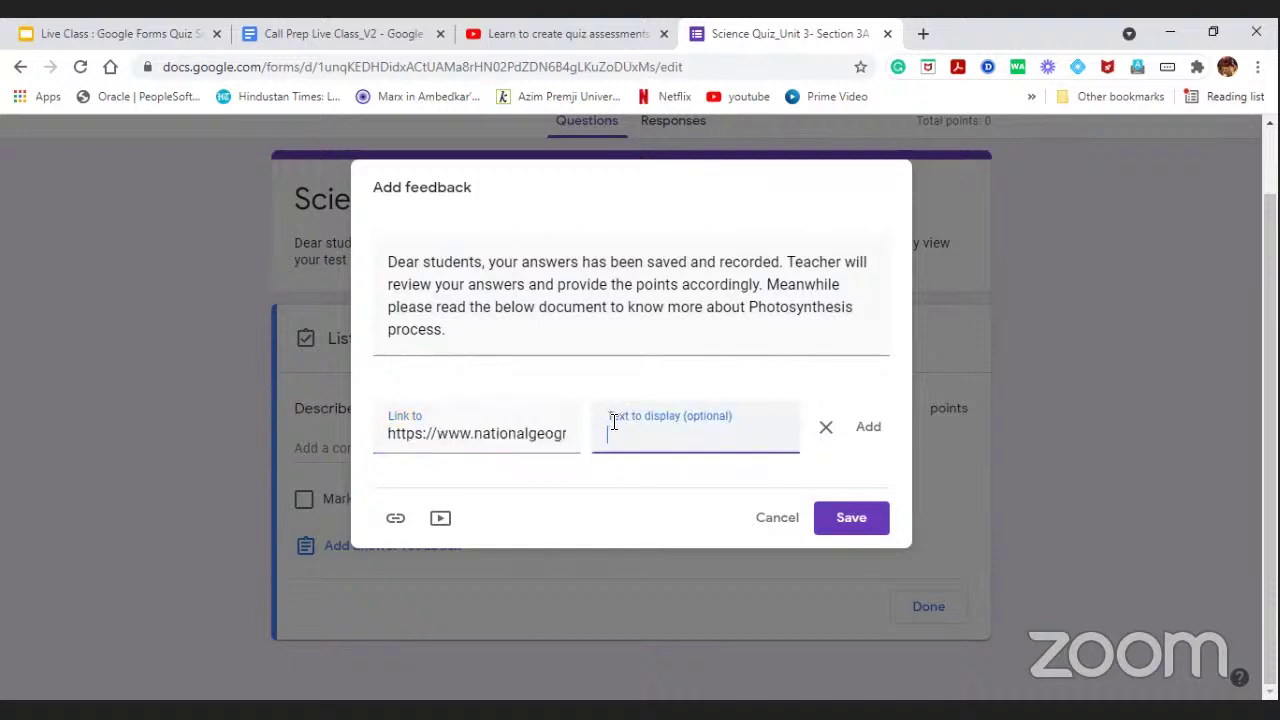
type("Phi")
type("ot")
type("osynthesis")
type(" Princiap")
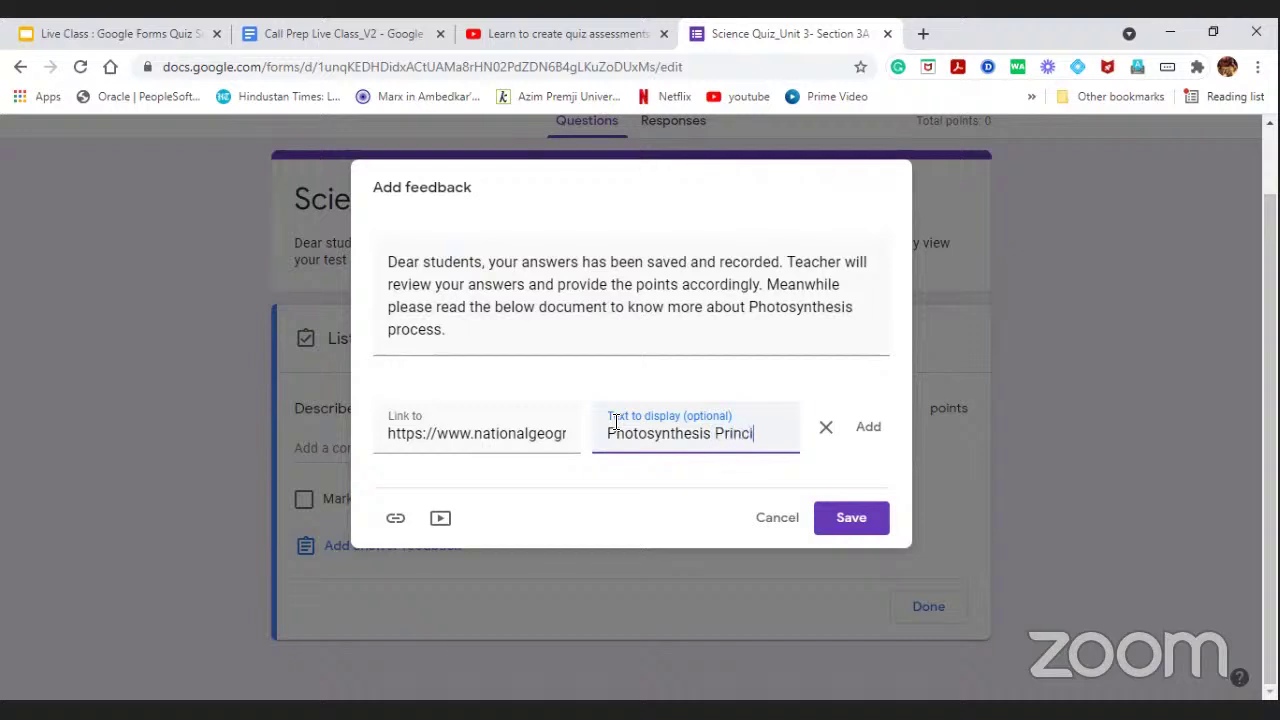
key("BackSpace")
key("BackSpace")
key("BackSpace")
key("BackSpace")
key("BackSpace")
type("ocess")
left_click(880, 438)
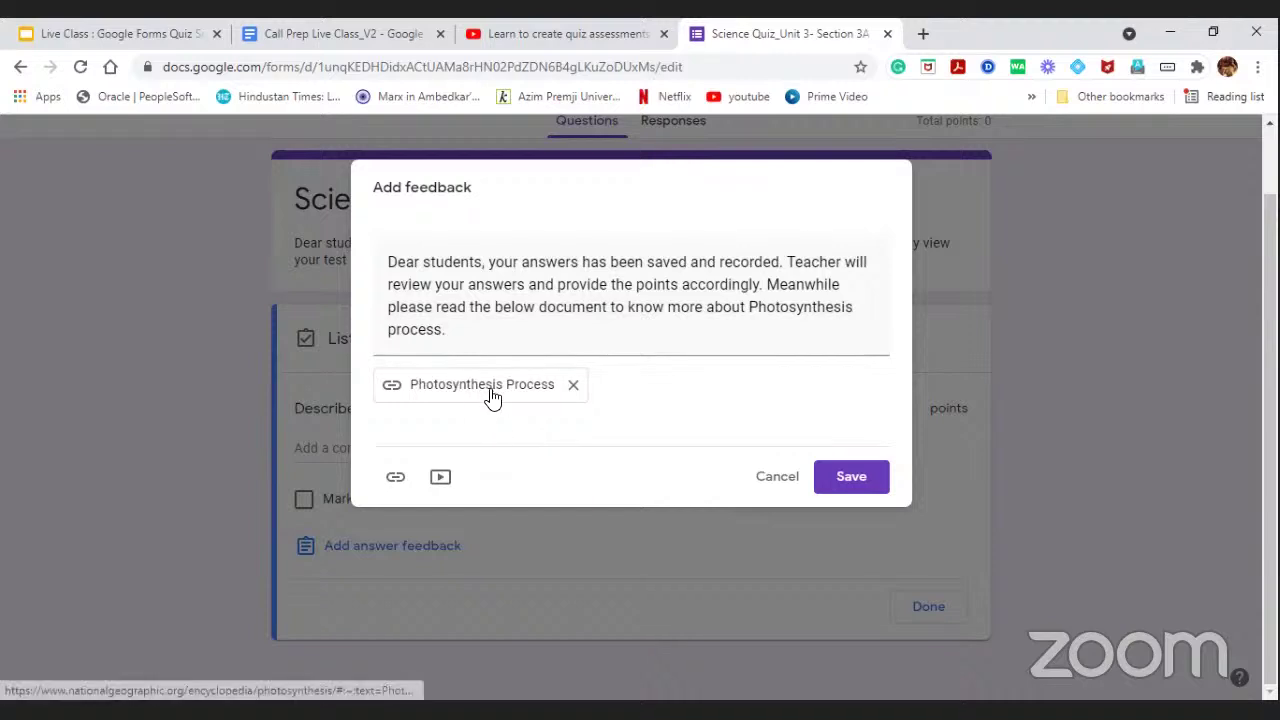
Save the feedback with its Photosynthesis Process link, click Done, and turn on Required.
left_click(848, 480)
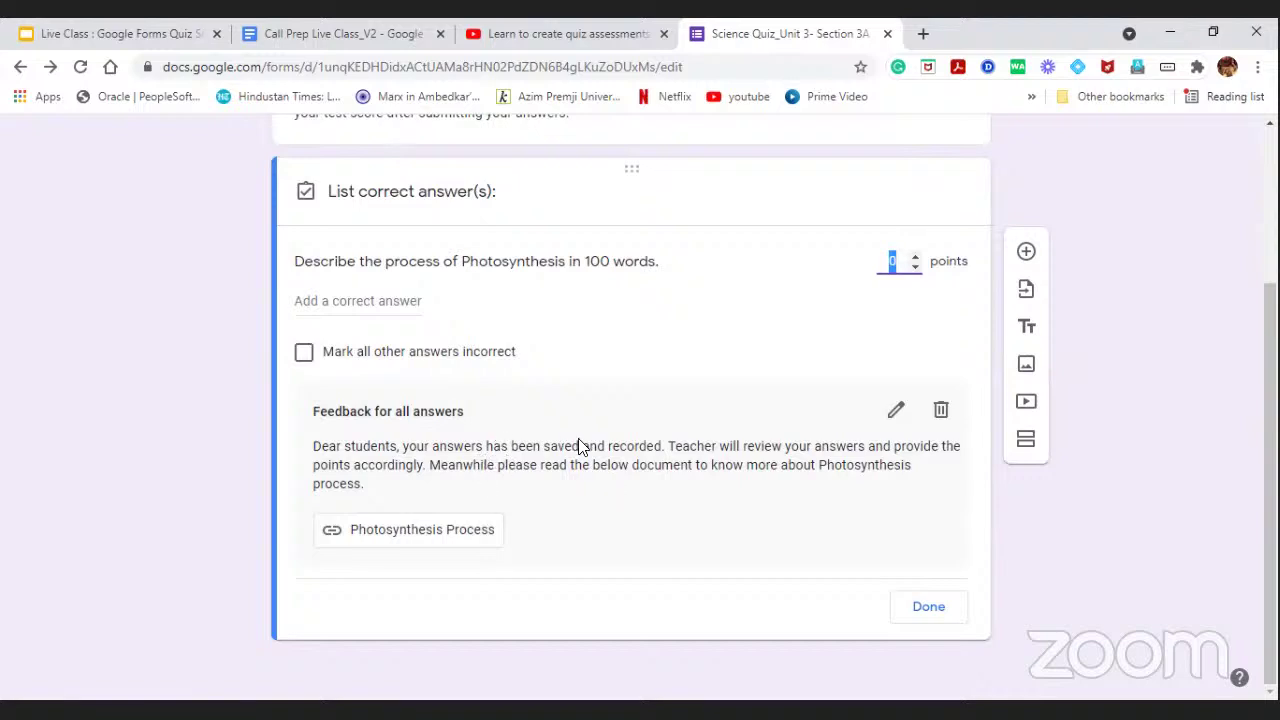
left_click(926, 607)
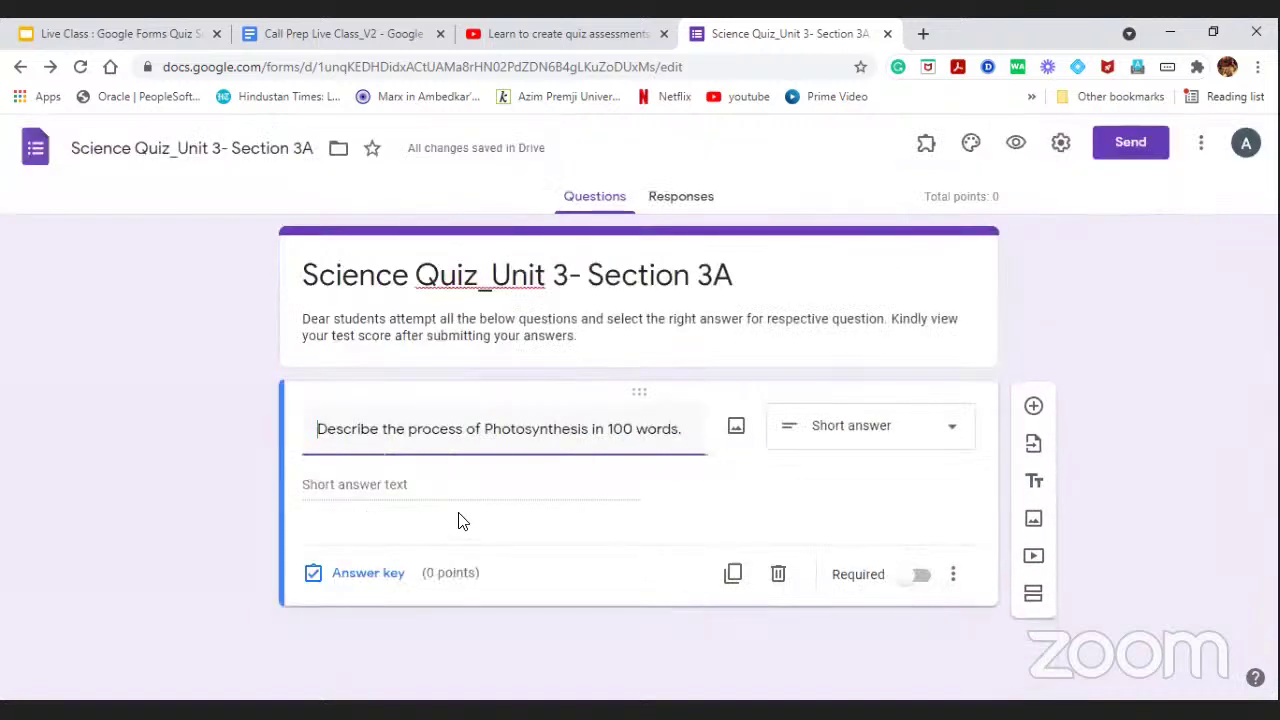
left_click(914, 577)
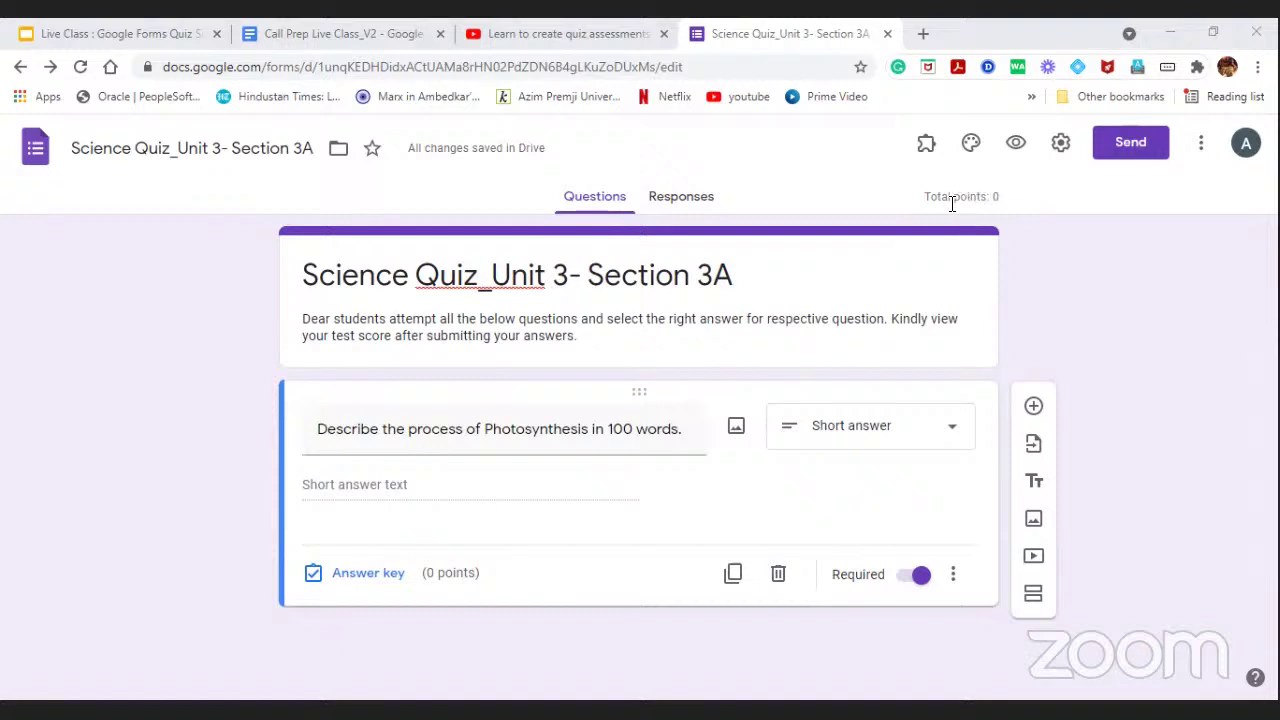
Open the form settings to view the quiz options, then close them without changes.
left_click(1061, 145)
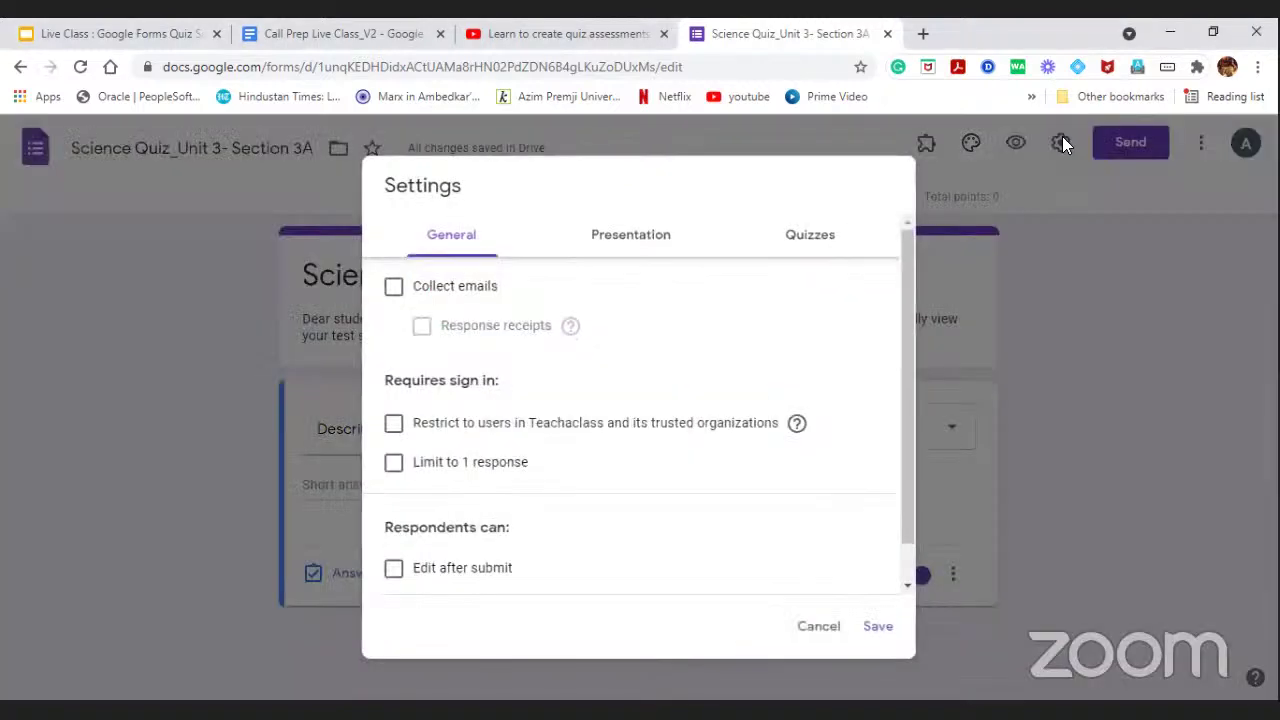
left_click(809, 246)
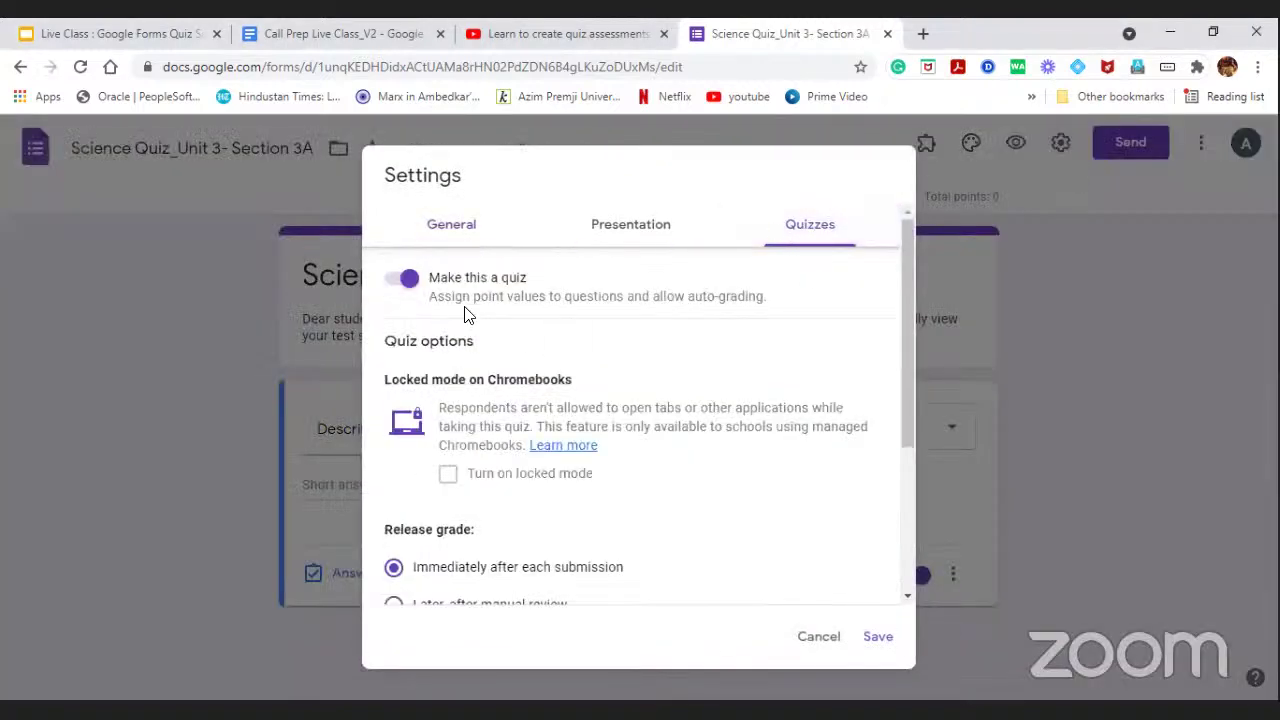
left_click(818, 636)
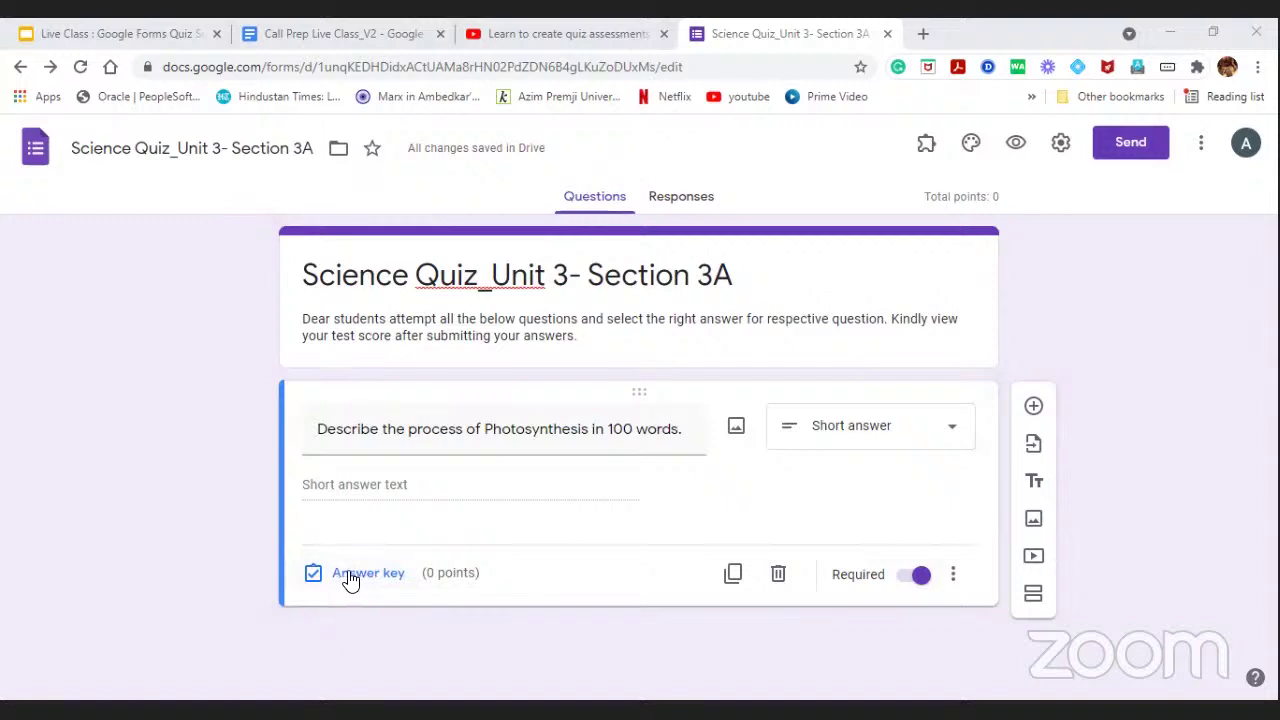
Reopen the Photosynthesis answer key, cancel the feedback editor unchanged, and close it with Done.
left_click(362, 576)
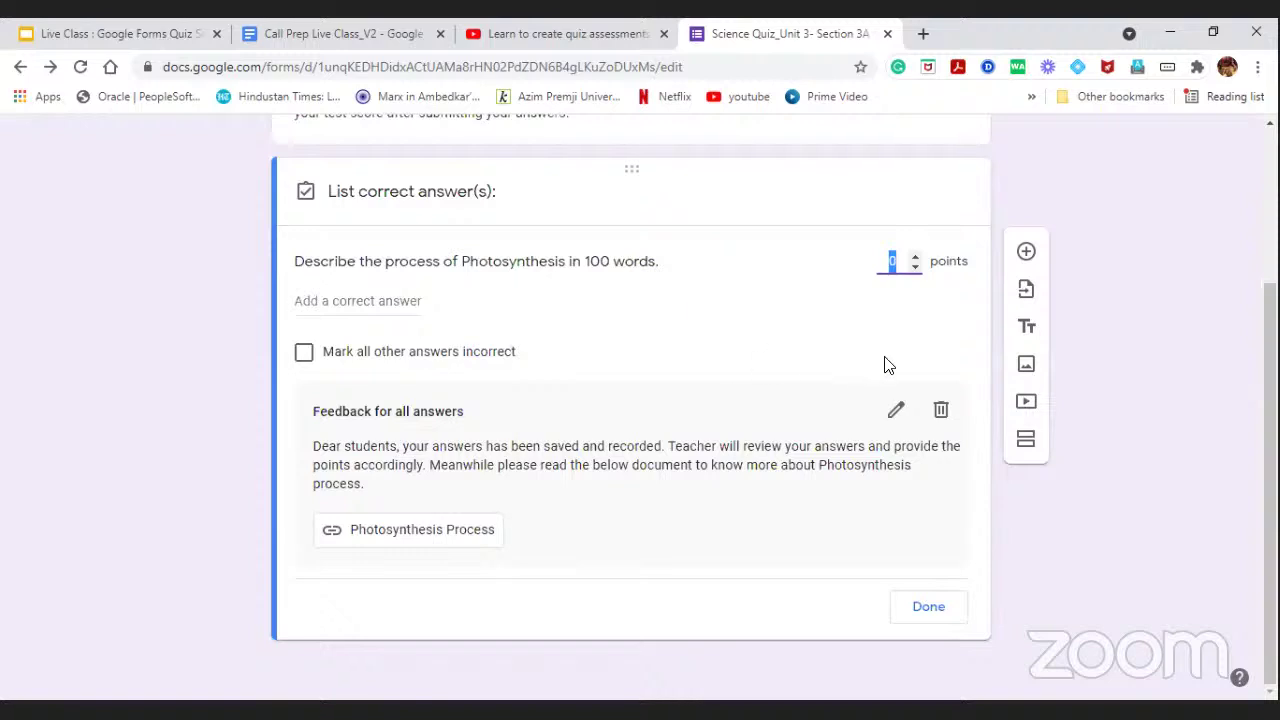
left_click(897, 409)
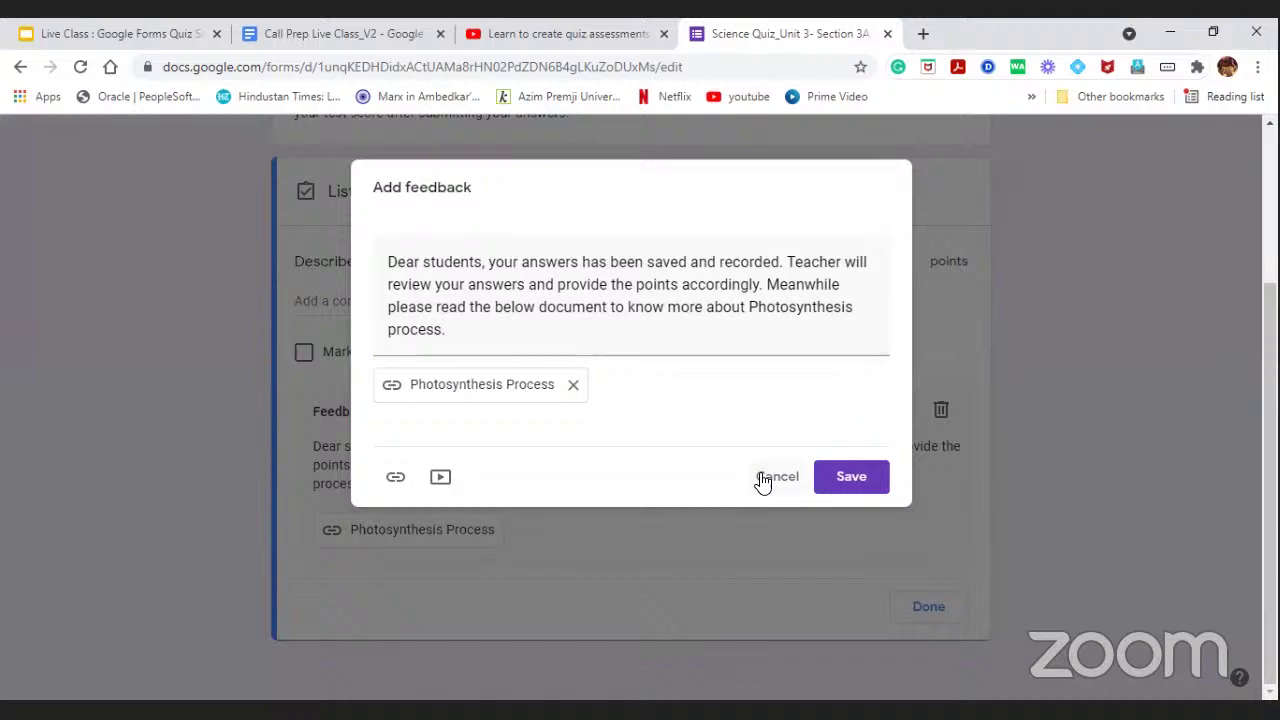
left_click(763, 481)
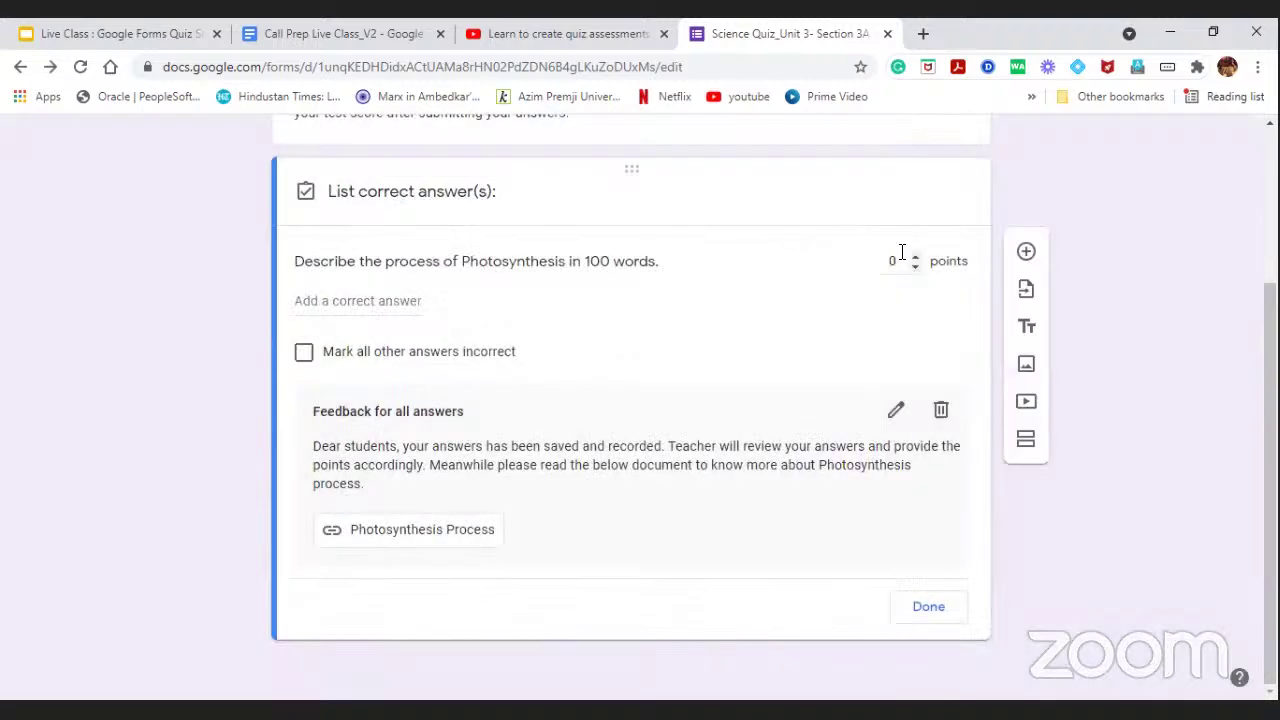
left_click(930, 609)
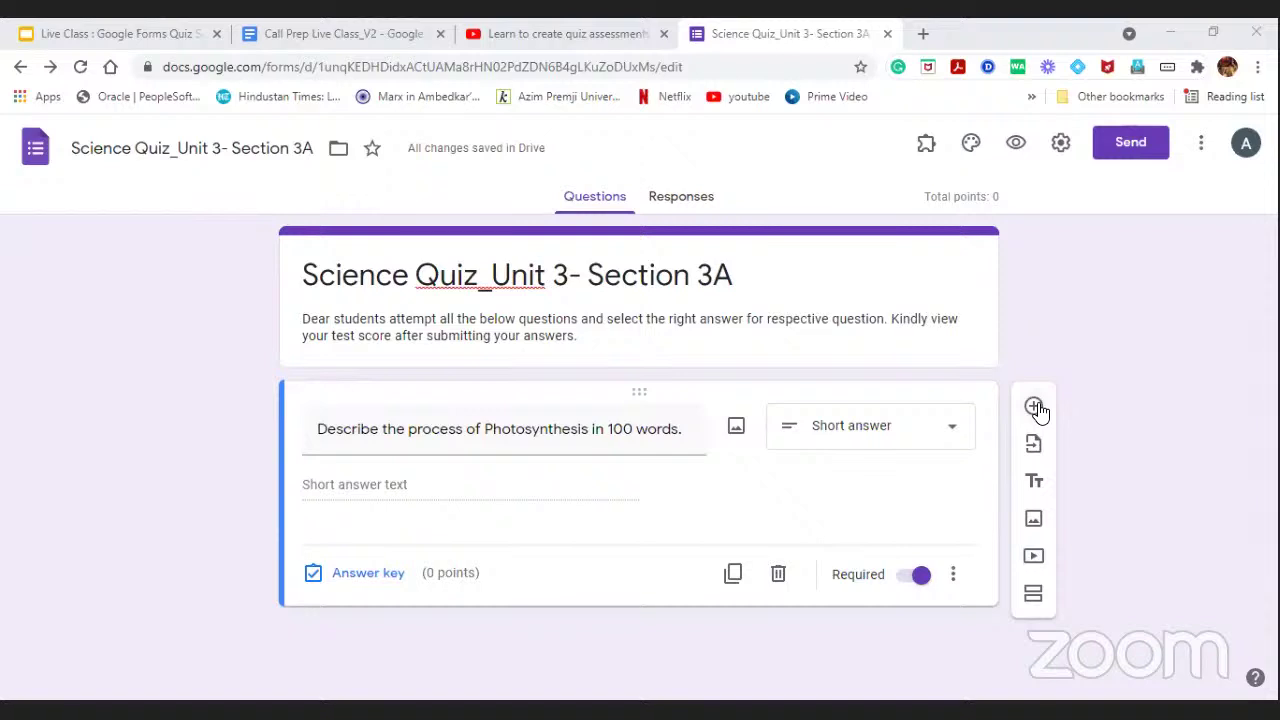
Add a new multiple-choice question below Photosynthesis reading 'Animals who eat meat are called _______'.
left_click(1037, 410)
scroll(528, 480, "down", 2)
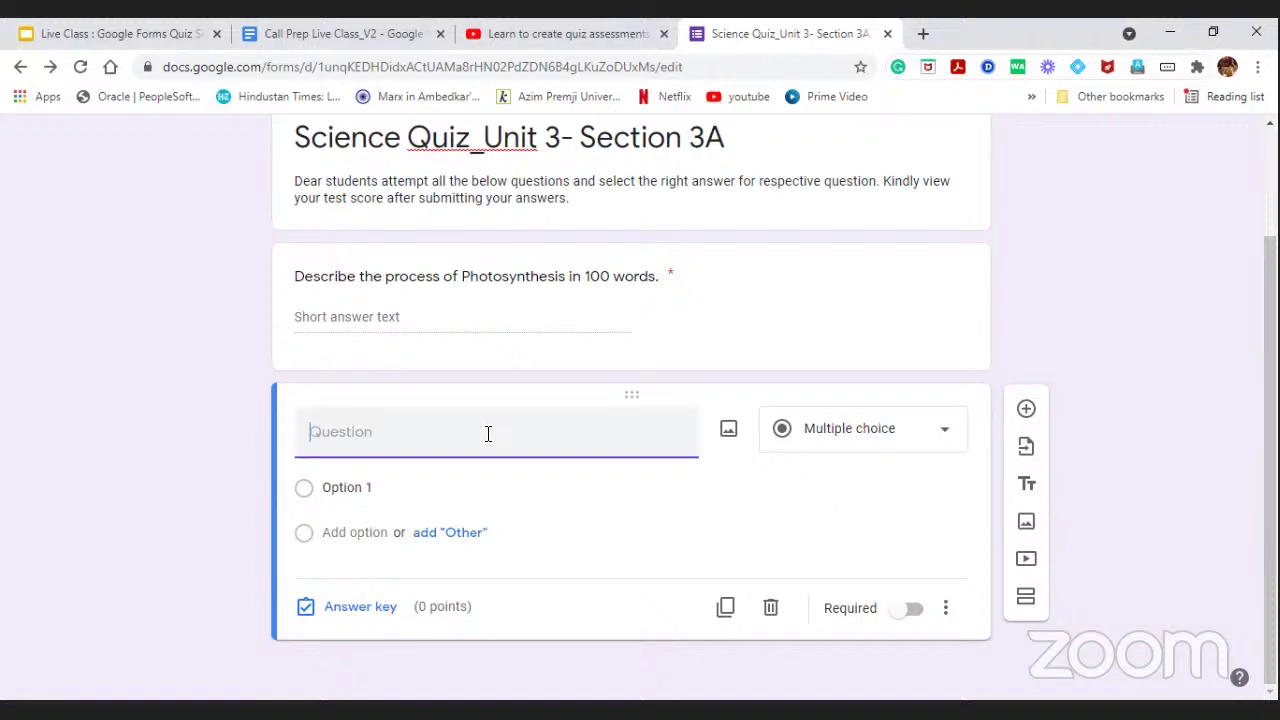
left_click(947, 436)
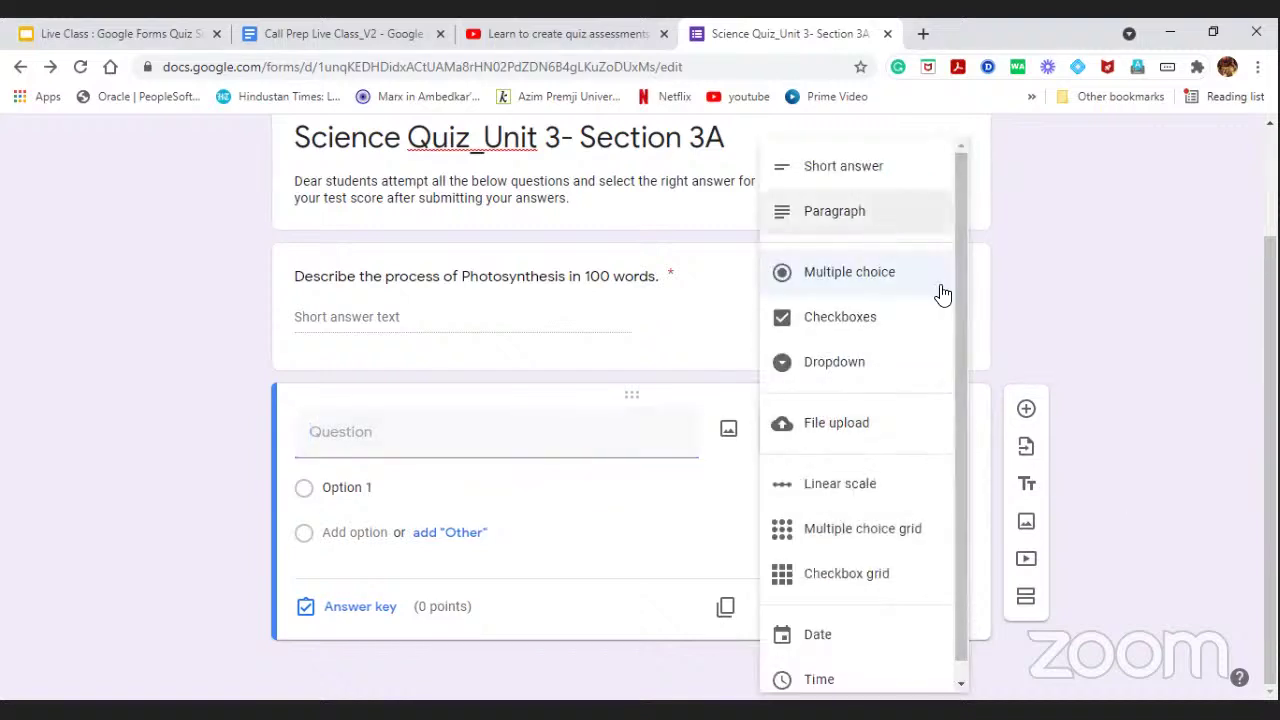
left_click(883, 270)
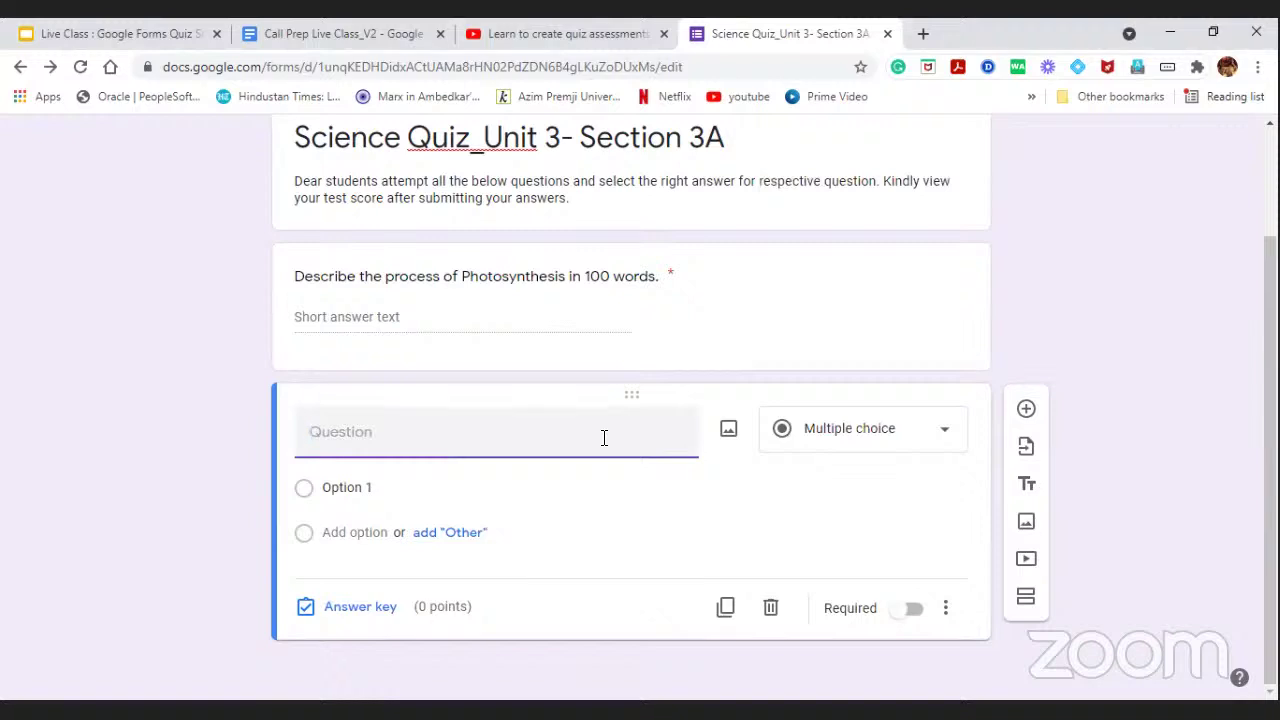
type("Animals who ea")
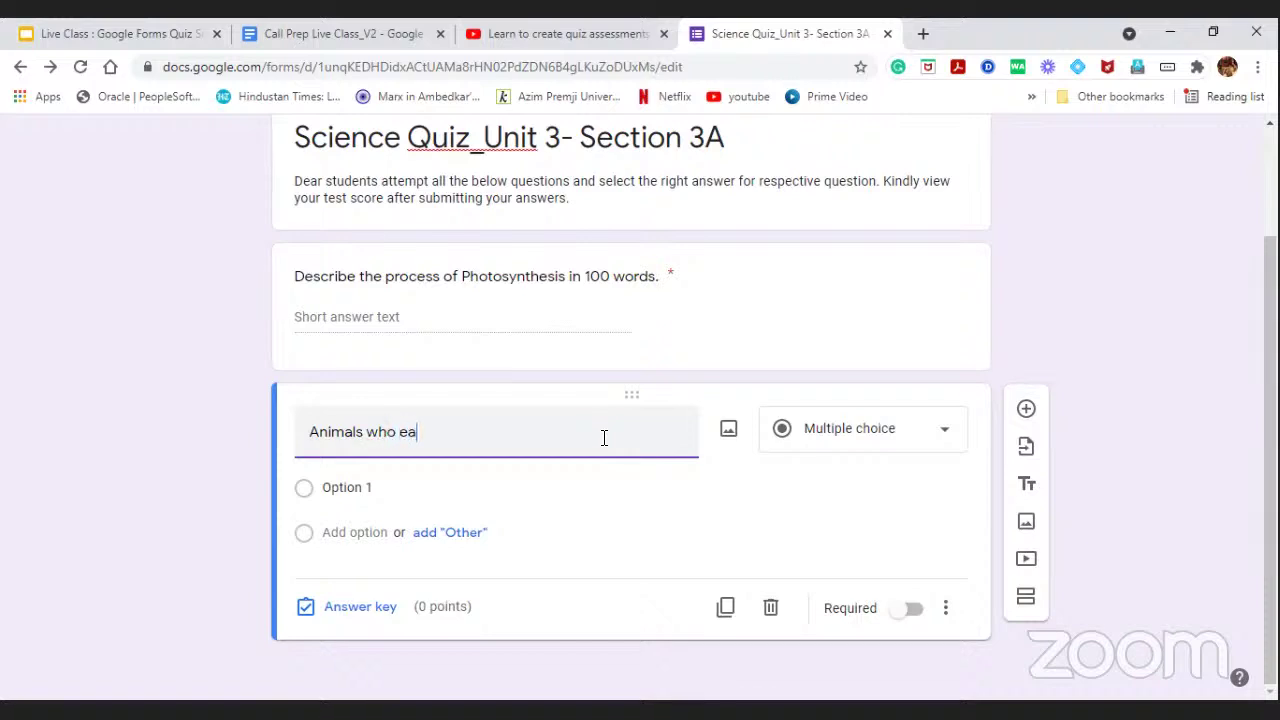
type("t meat are called")
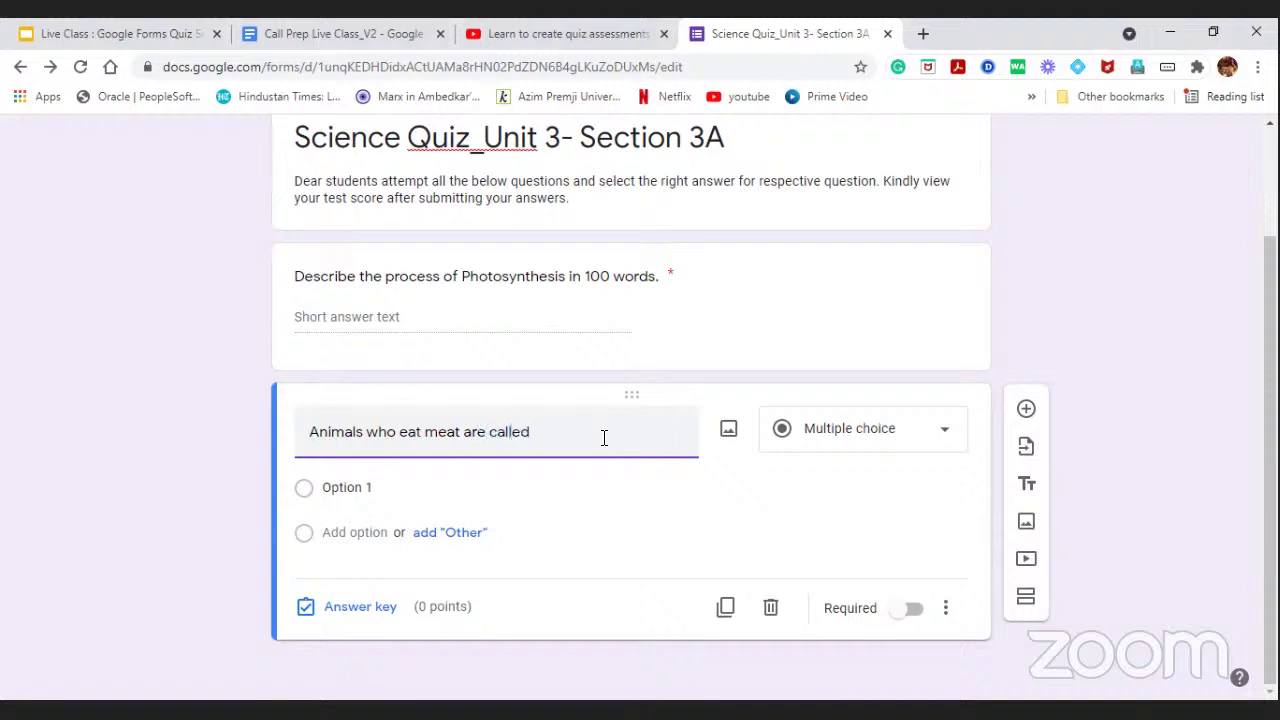
type(" _______")
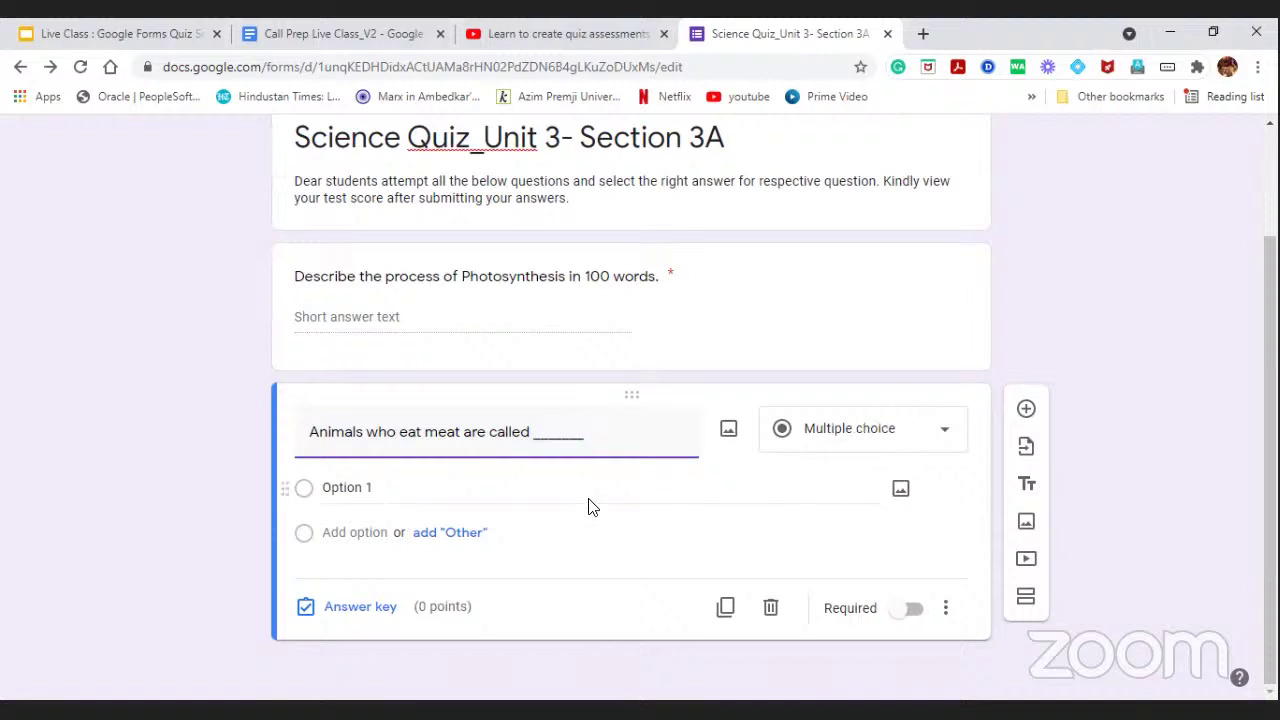
Enter the answer choices Omnivores, Herbivores, Carnivores and All of the above.
left_click(371, 487)
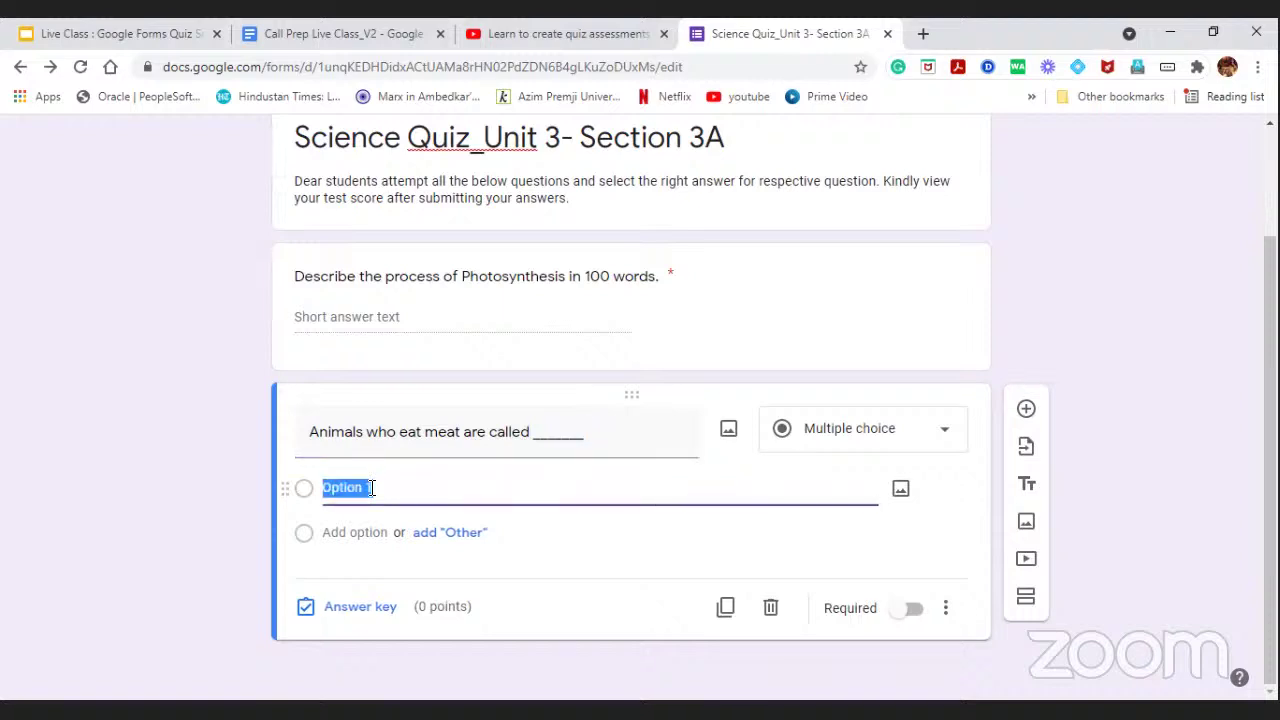
key("BackSpace")
type("Omnivores")
left_click(362, 530)
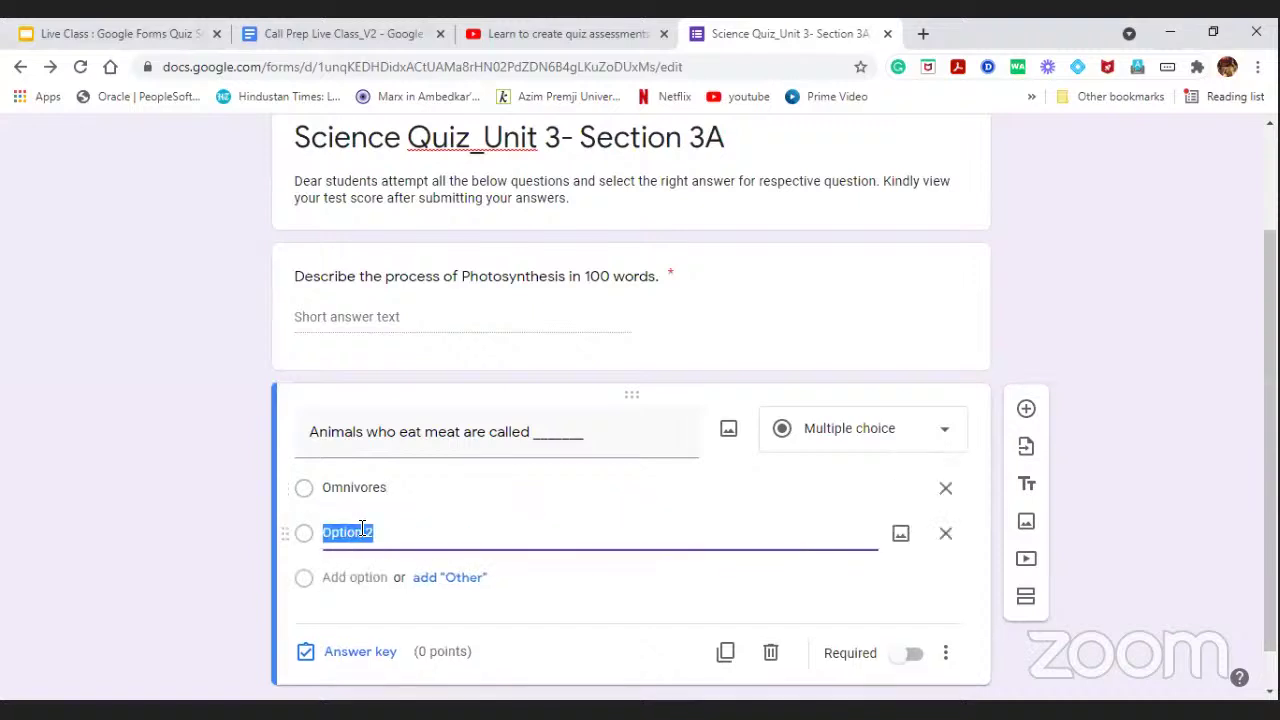
type("Herbivores")
left_click(350, 572)
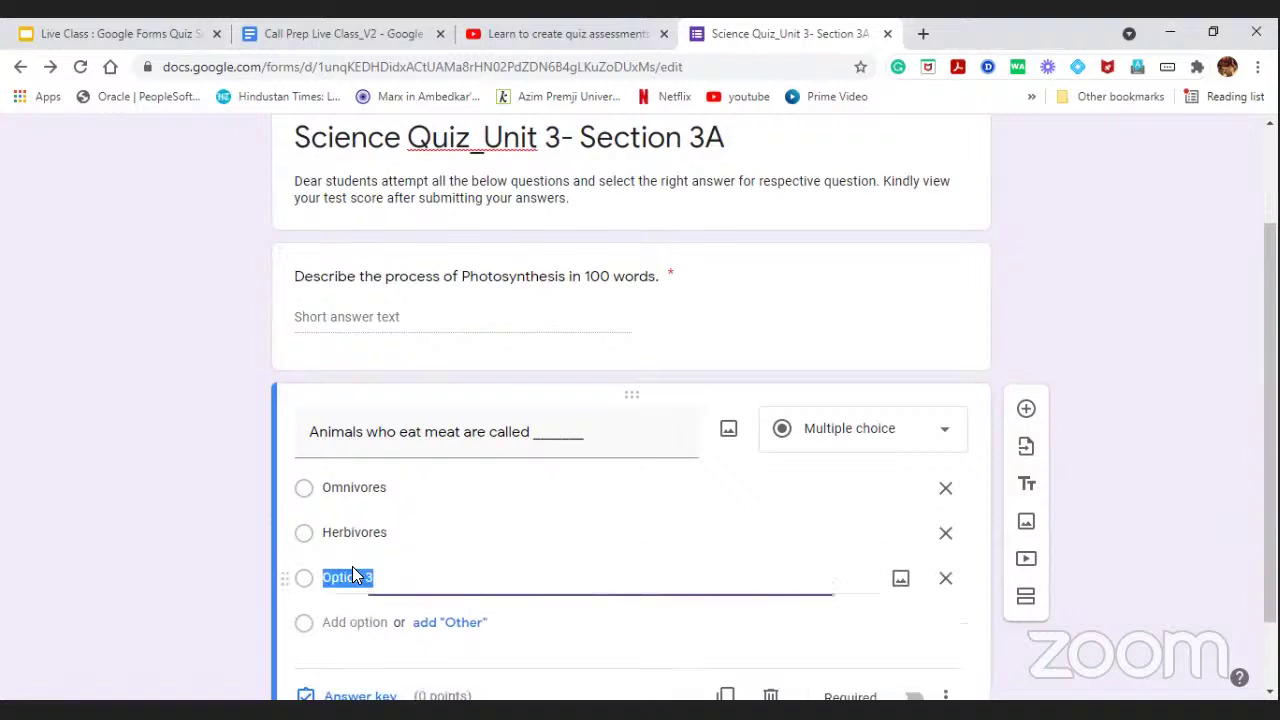
type("Carnivores")
left_click(352, 622)
type("All of")
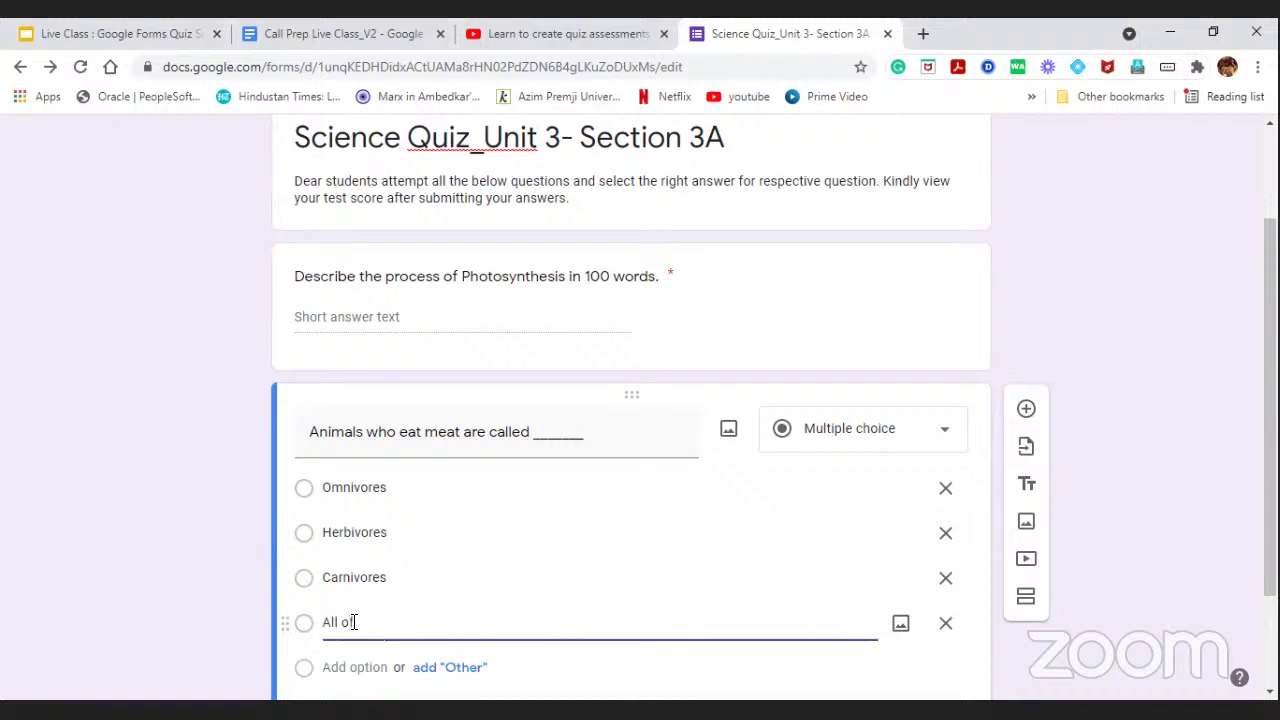
type(" the above")
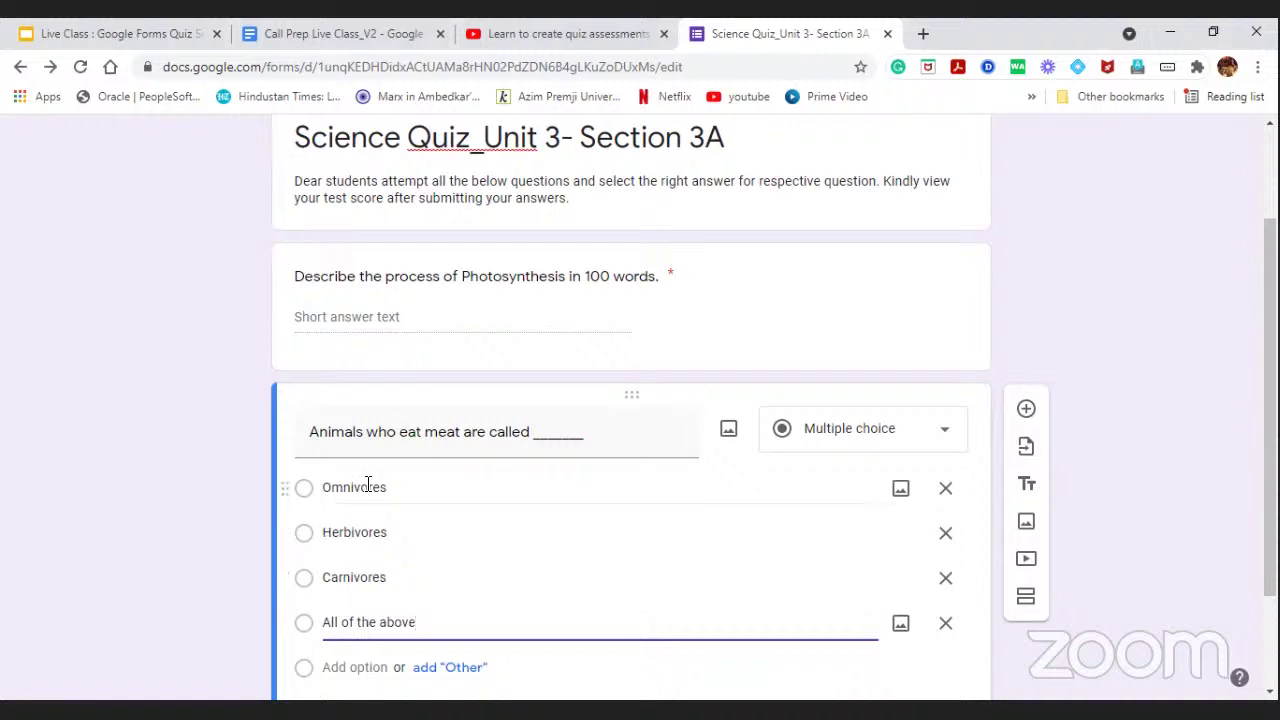
Make the Animals question required.
scroll(418, 590, "down", 1)
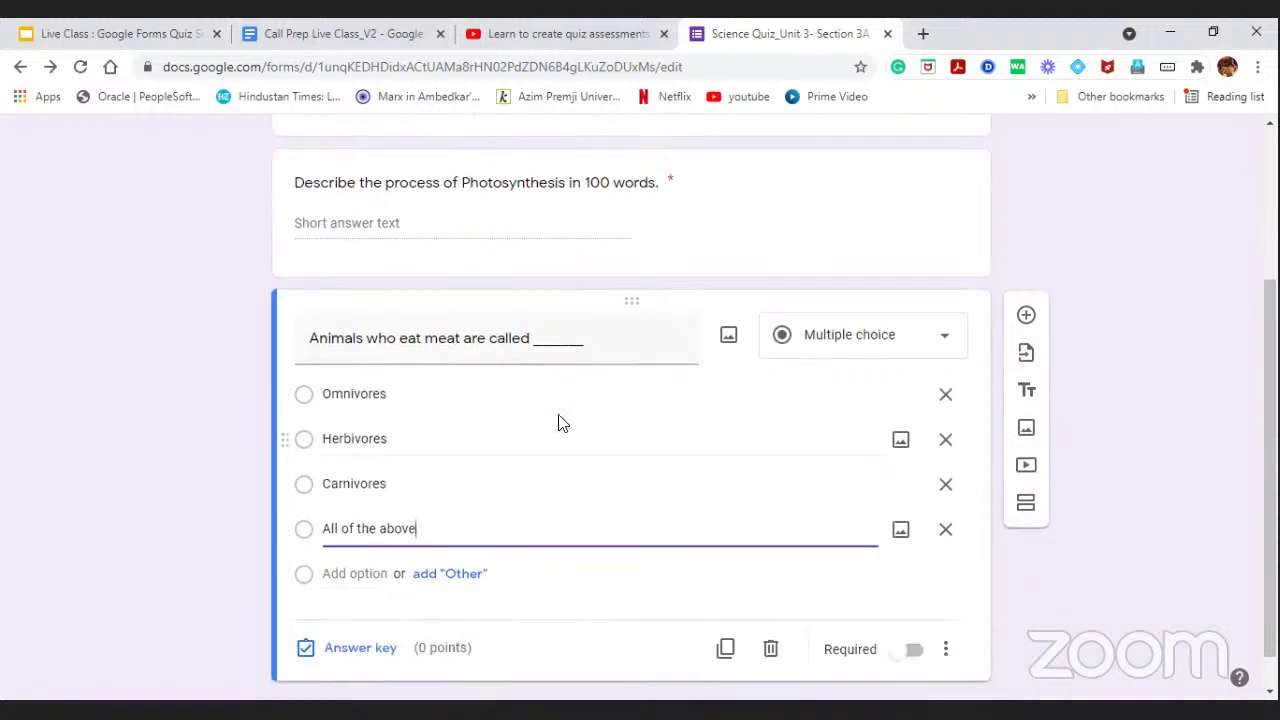
left_click(910, 650)
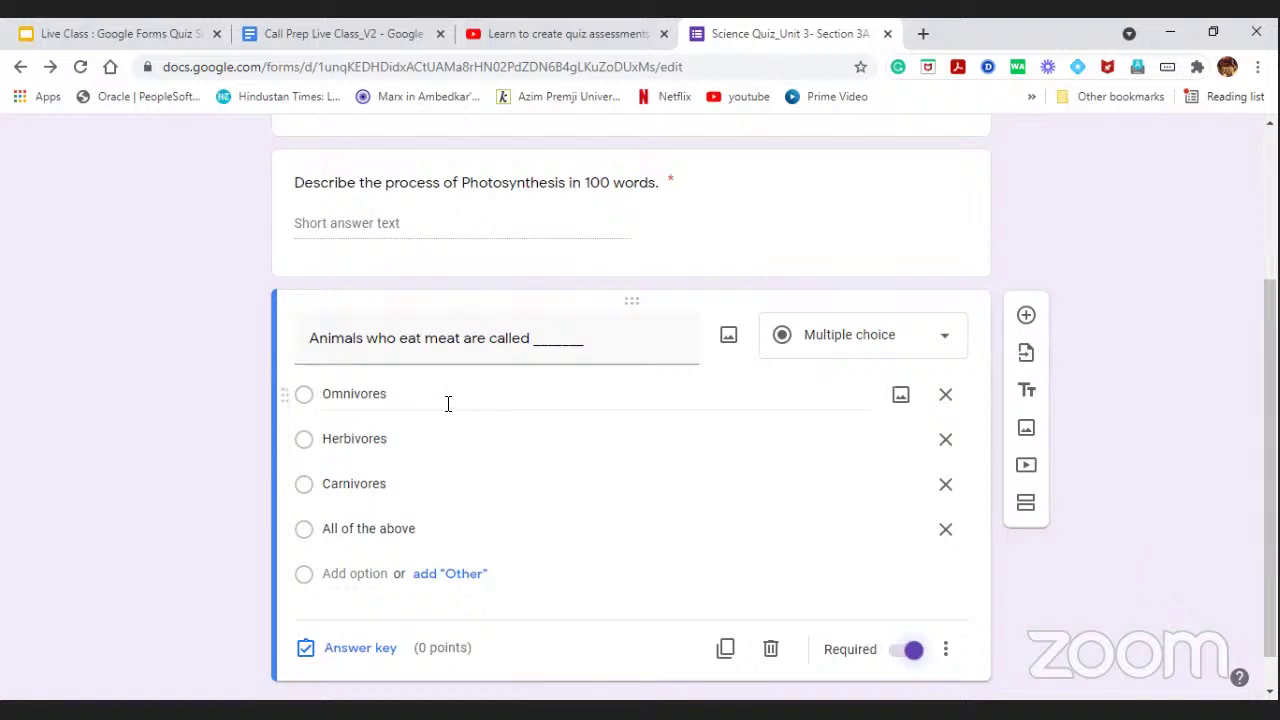
scroll(574, 520, "down", 1)
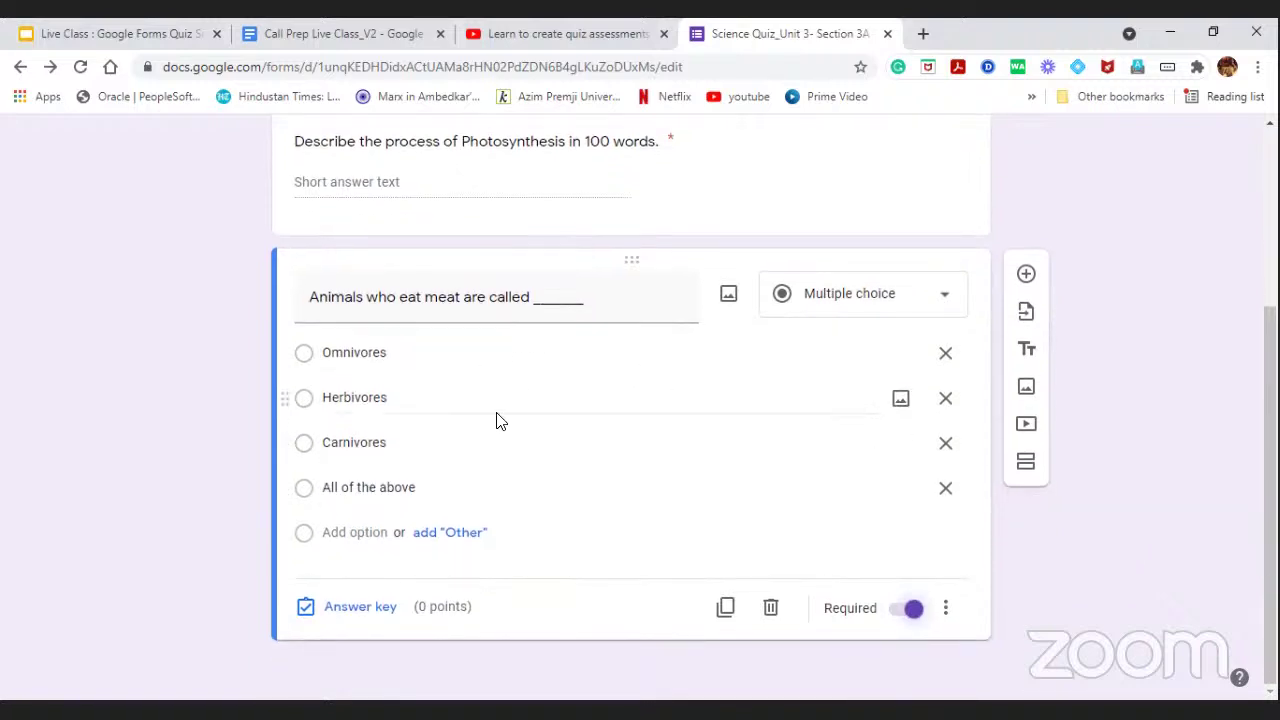
scroll(520, 390, "up", 2)
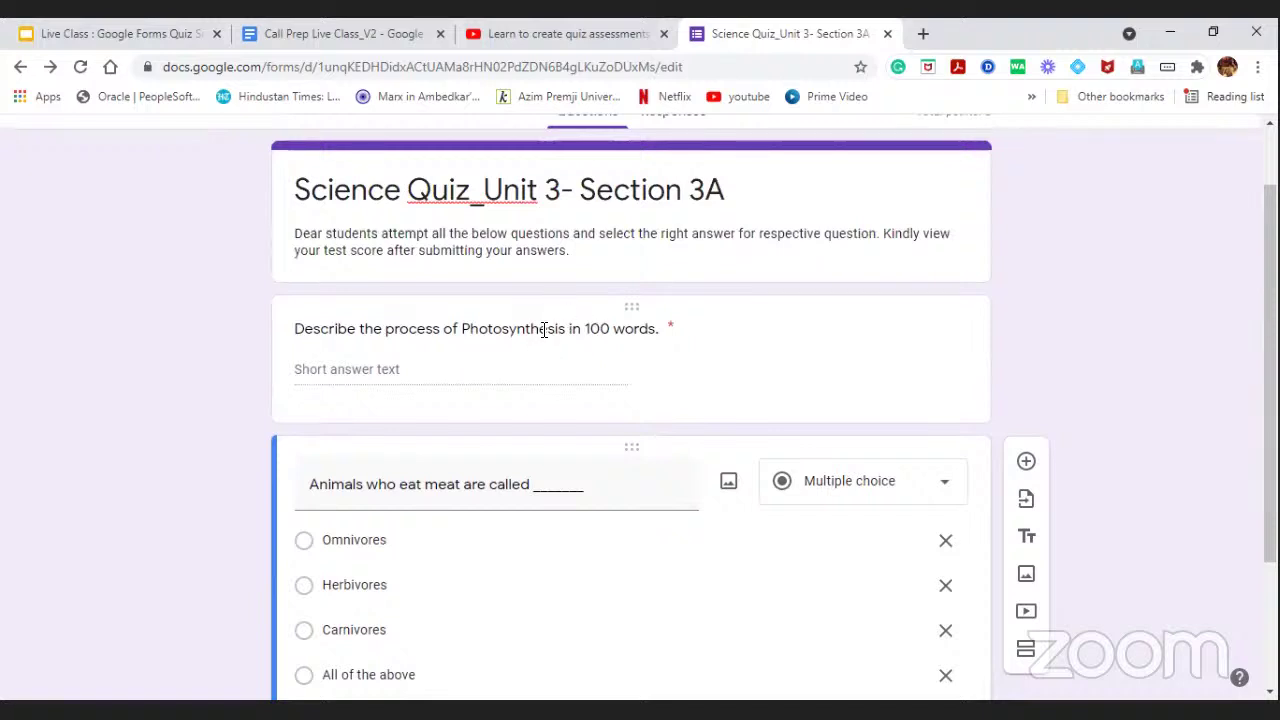
scroll(543, 330, "down", 3)
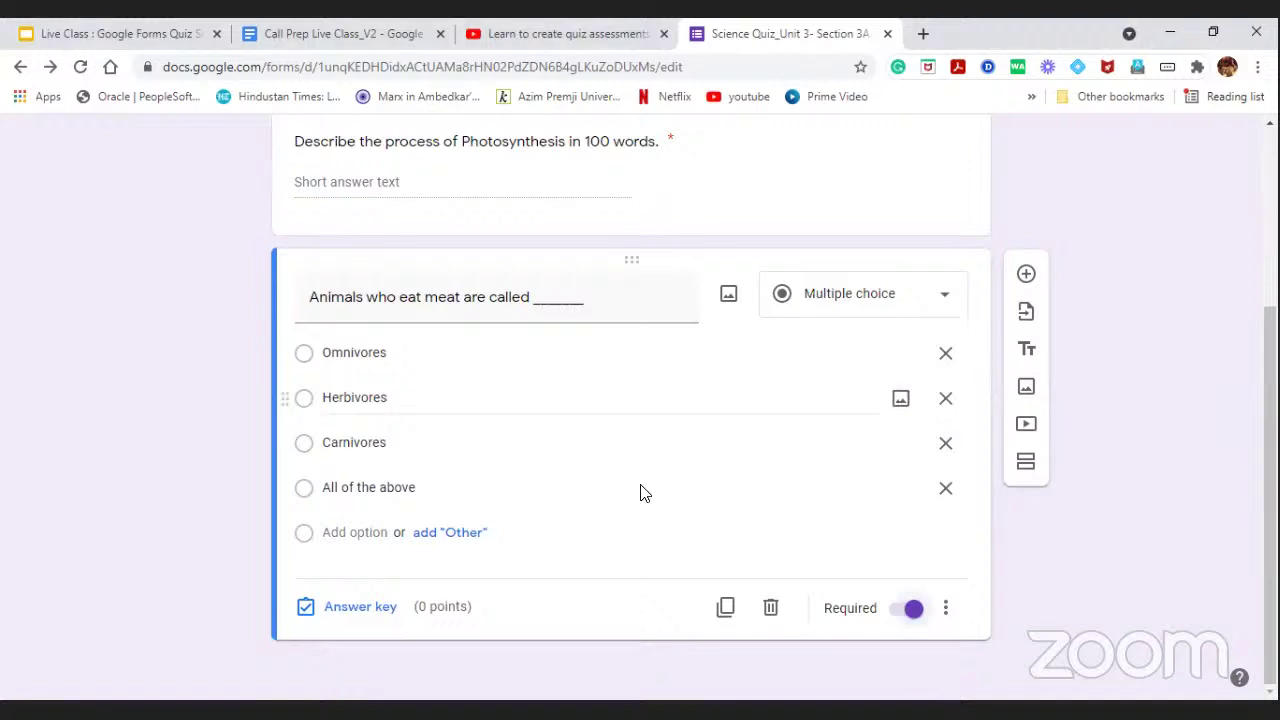
In the answer key, set 2 points, mark Carnivores correct, and open answer feedback.
left_click(358, 609)
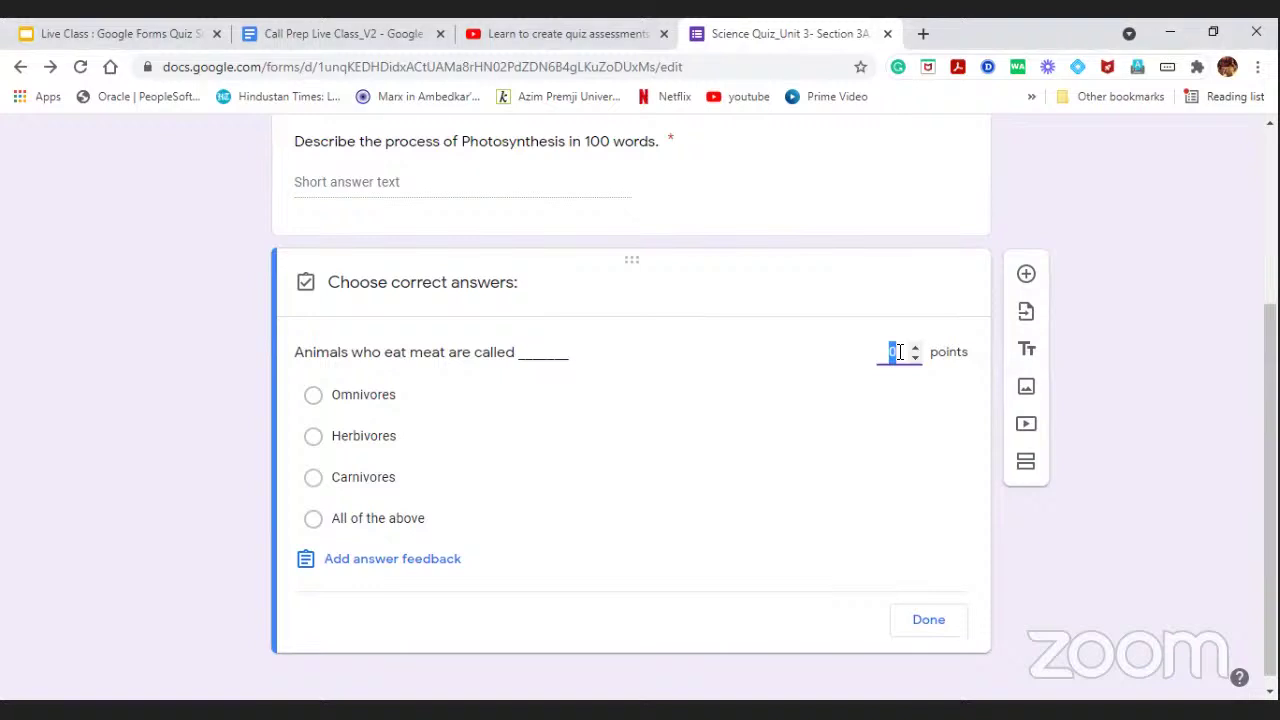
key("BackSpace")
type("2")
left_click(914, 346)
left_click(400, 352)
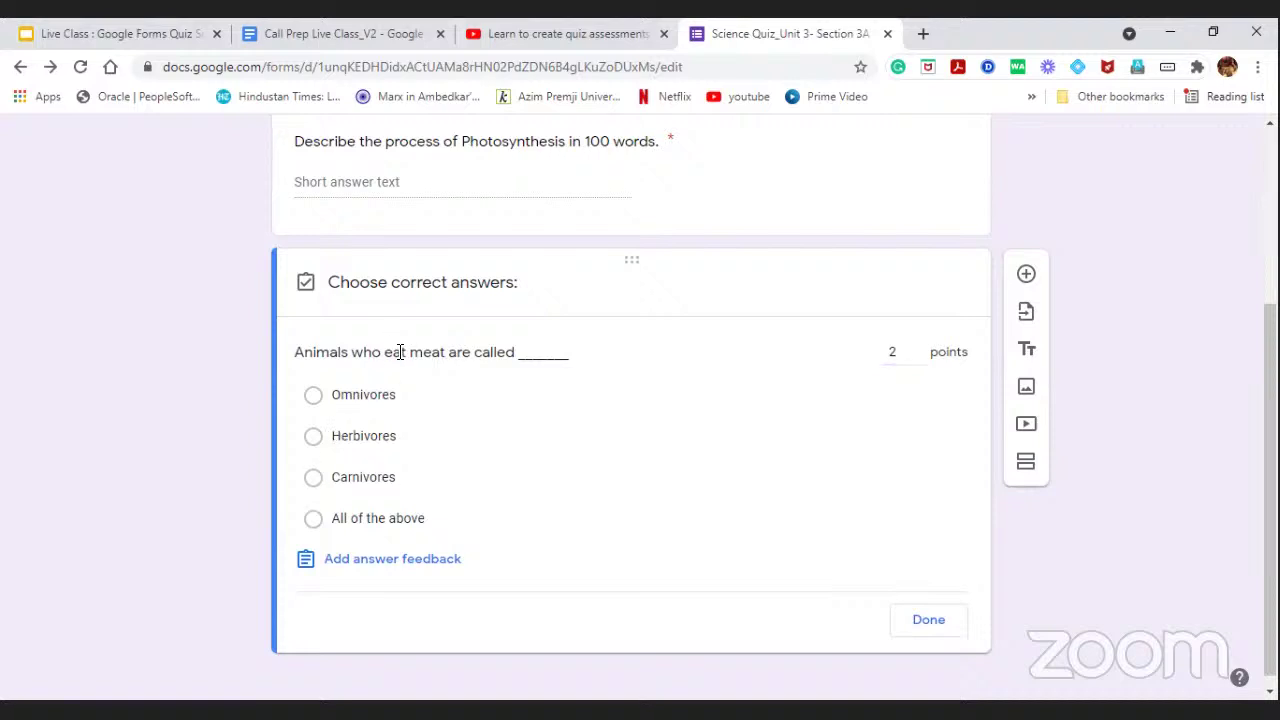
left_click(316, 479)
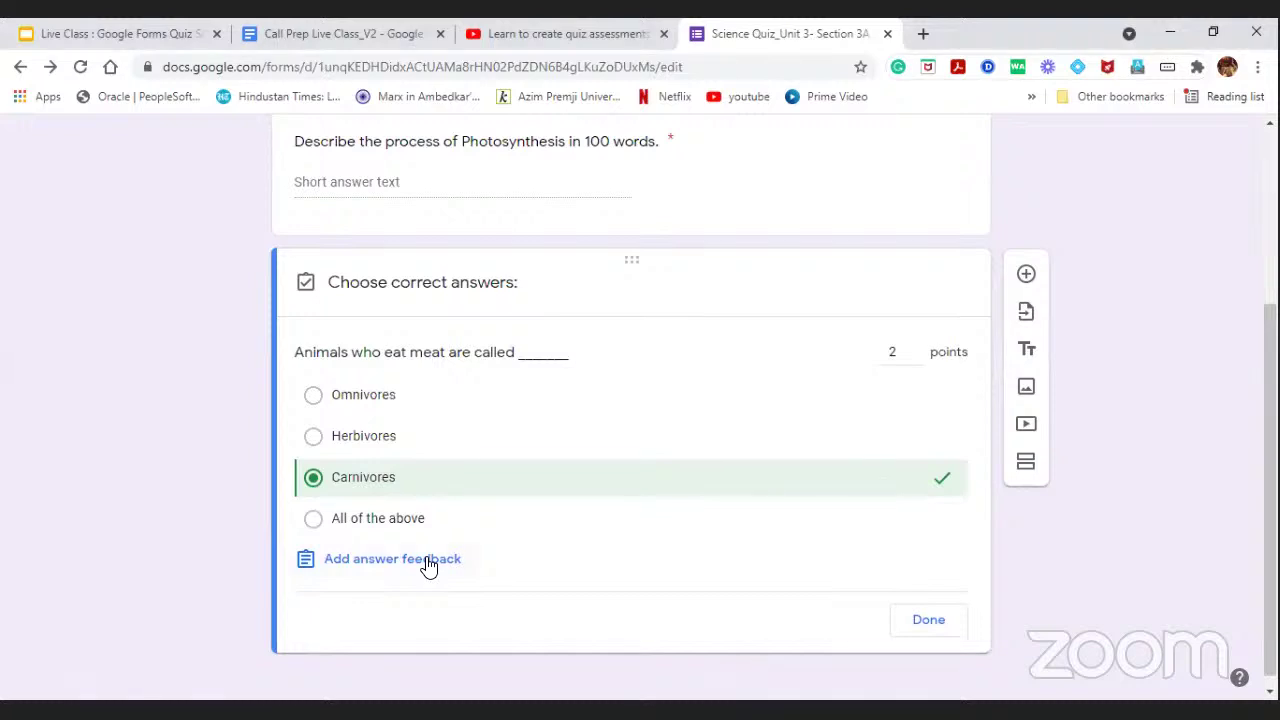
left_click(427, 560)
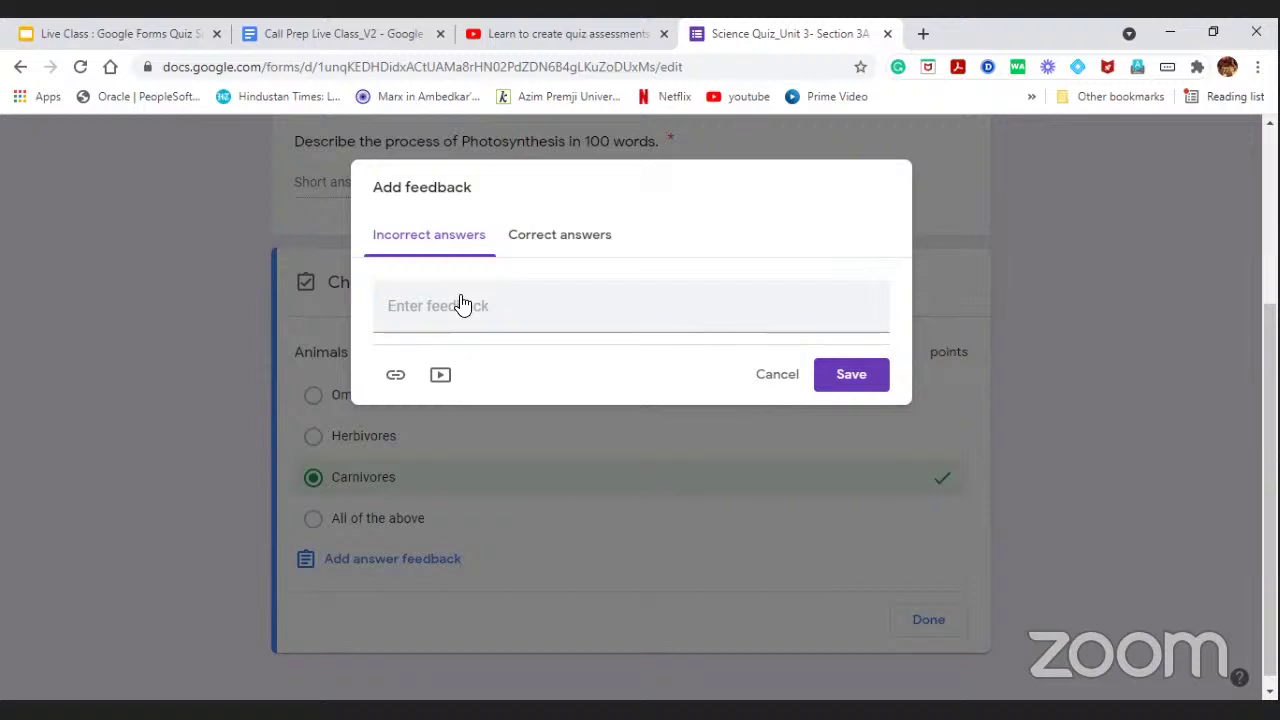
Write incorrect-answer feedback asking students to watch the video to revise Types of animals based on Food habits.
left_click(459, 297)
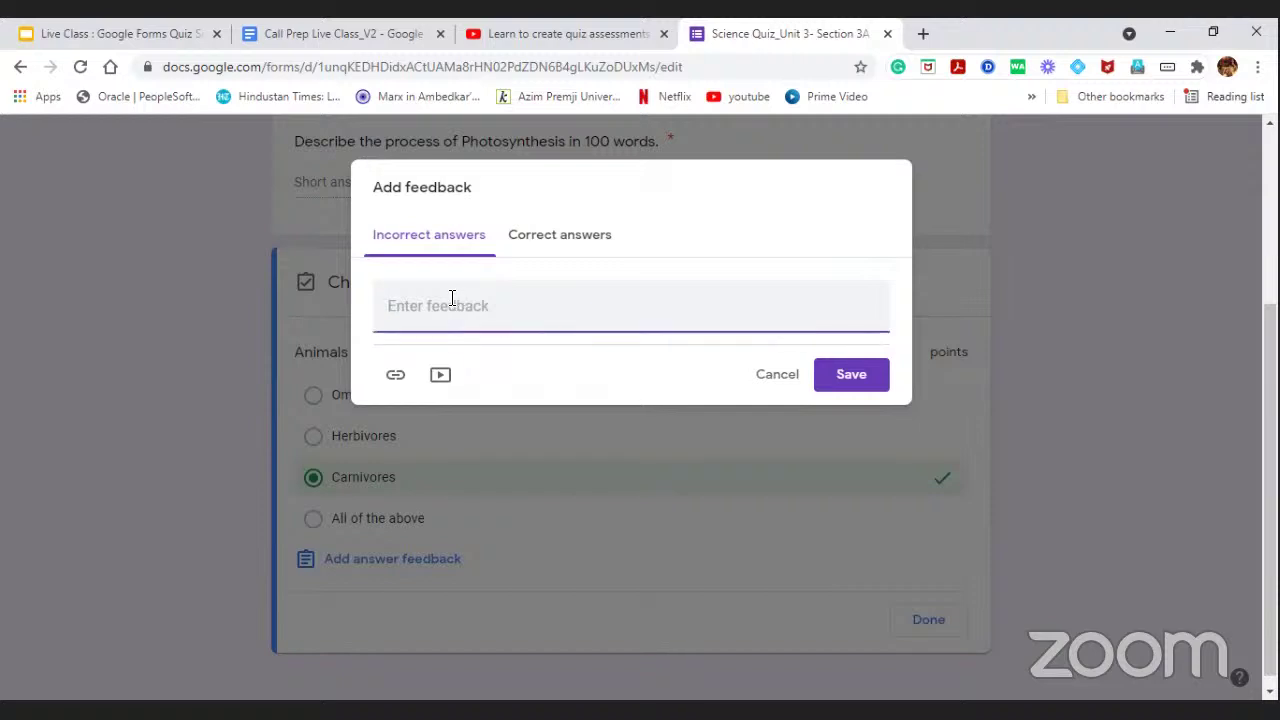
type("Dear student, you have selected ")
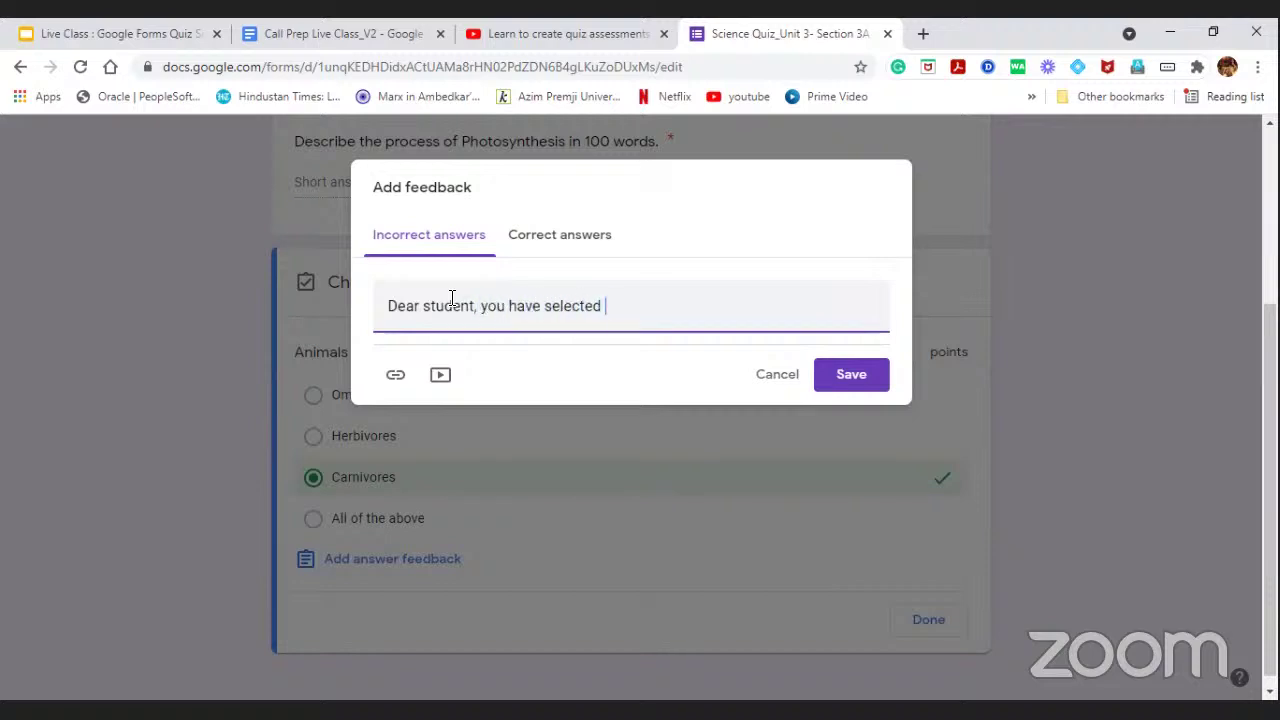
type("the wrong s")
type("nsw")
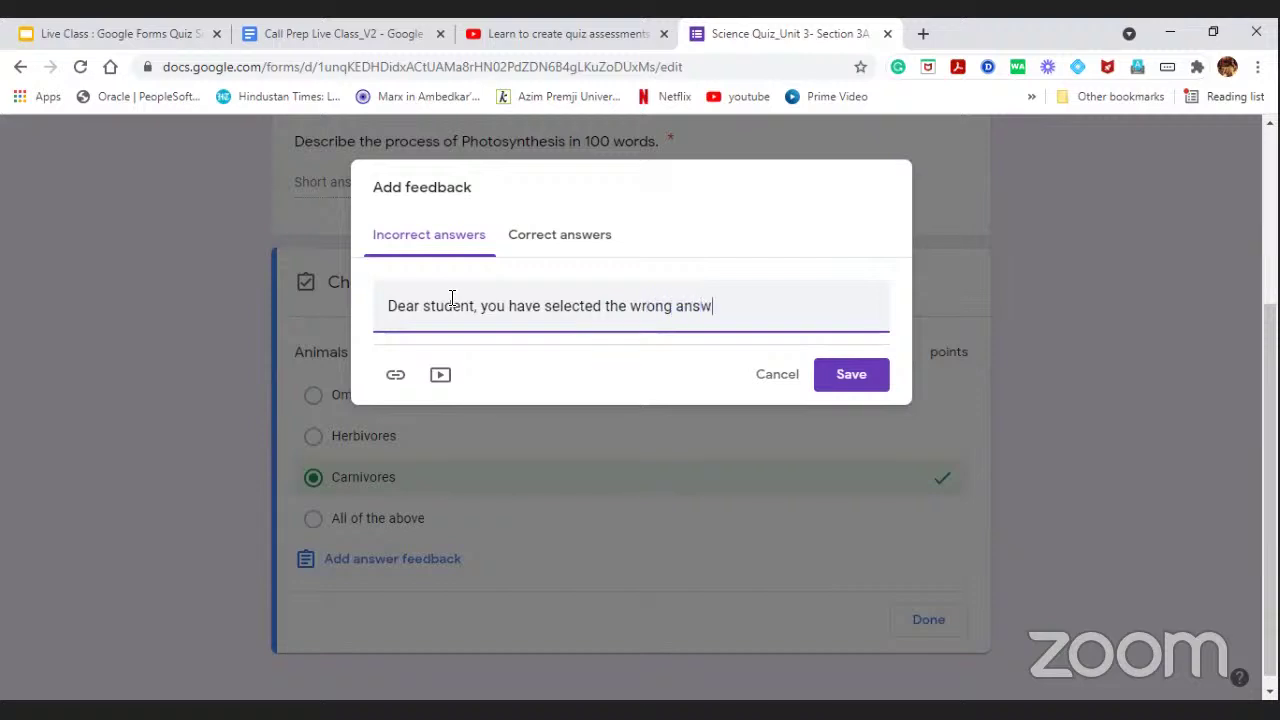
type("er. Kindly watch the below")
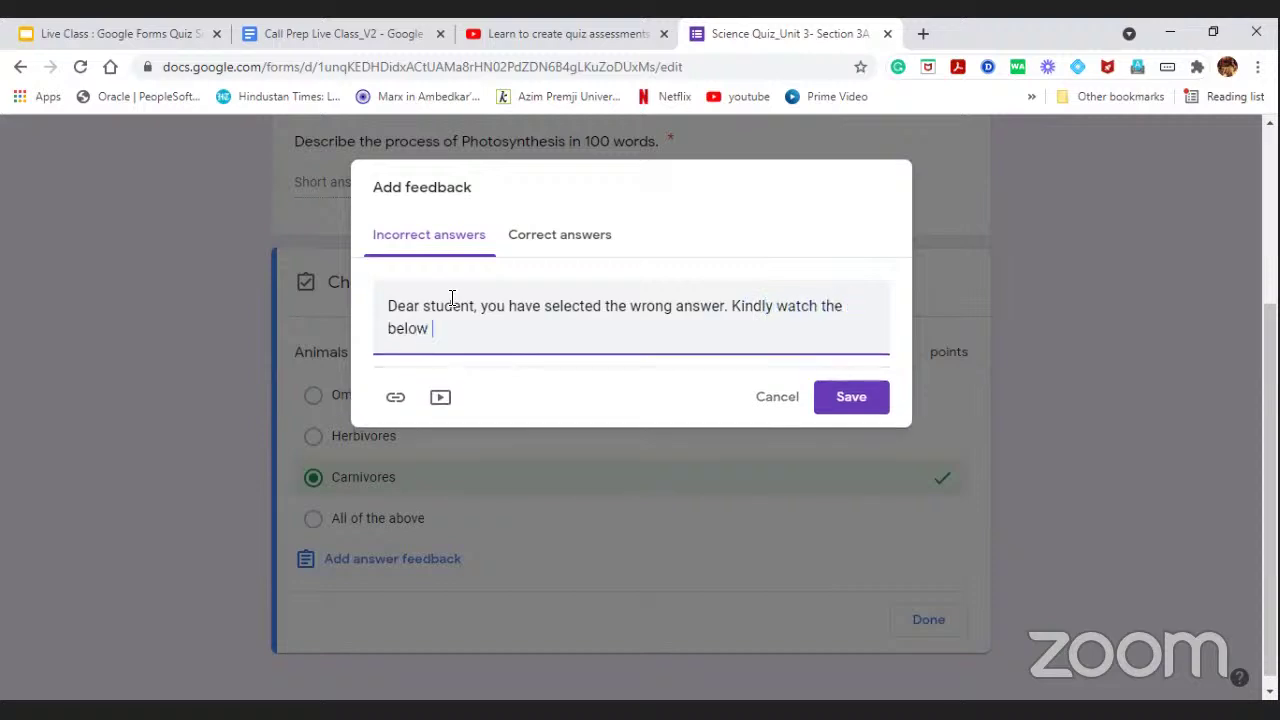
type(" video to revisite the concept of")
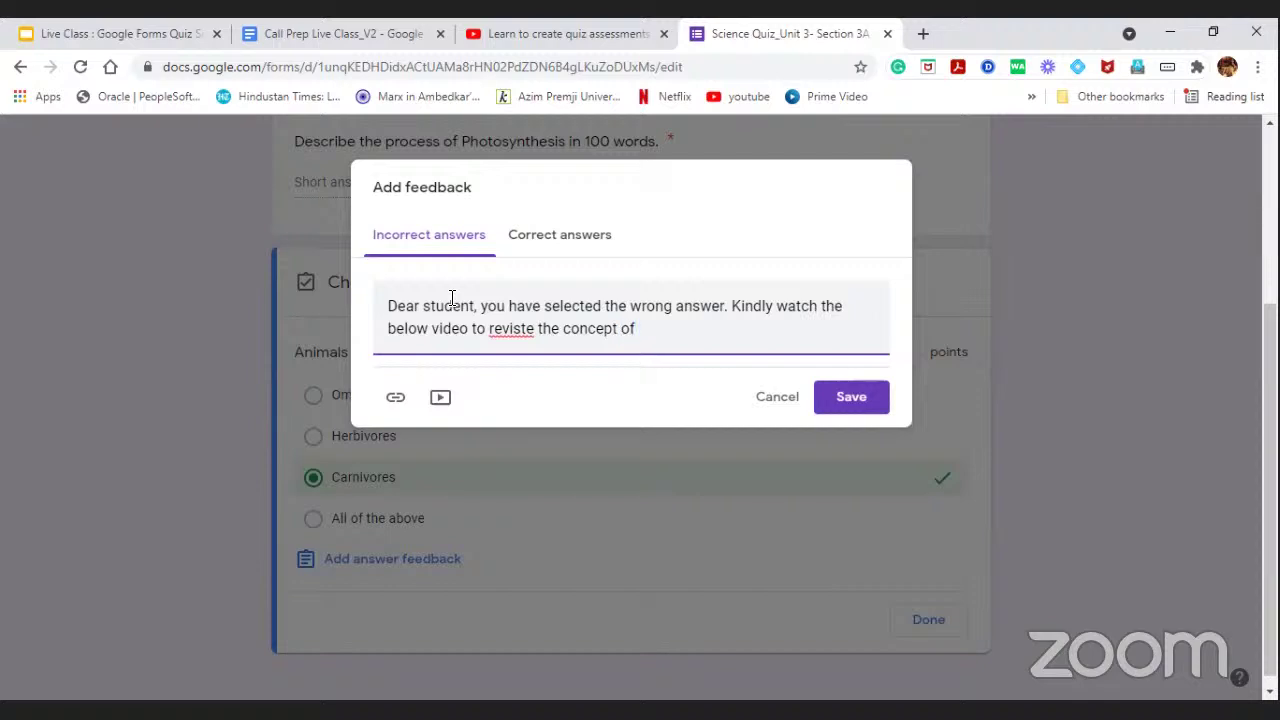
left_click(532, 328)
key("BackSpace")
key("BackSpace")
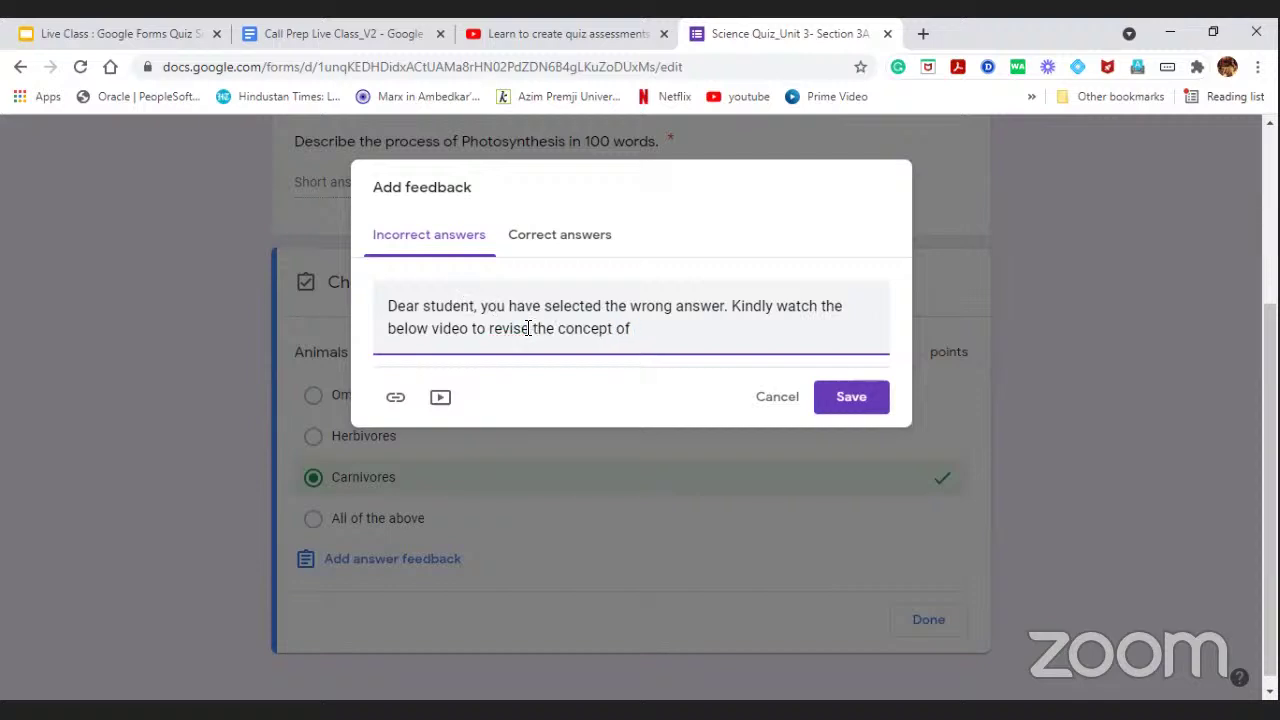
left_click(676, 328)
type("Types of anialms na")
key("BackSpace")
key("BackSpace")
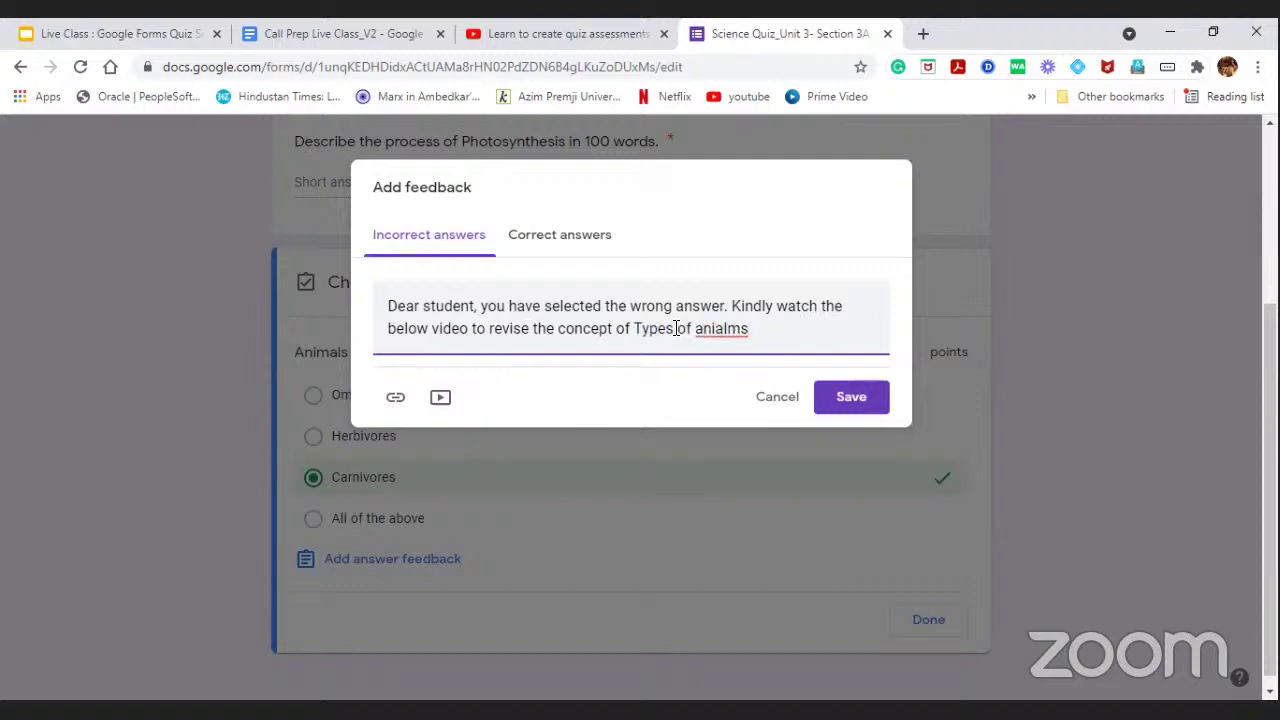
type("based on Food ha")
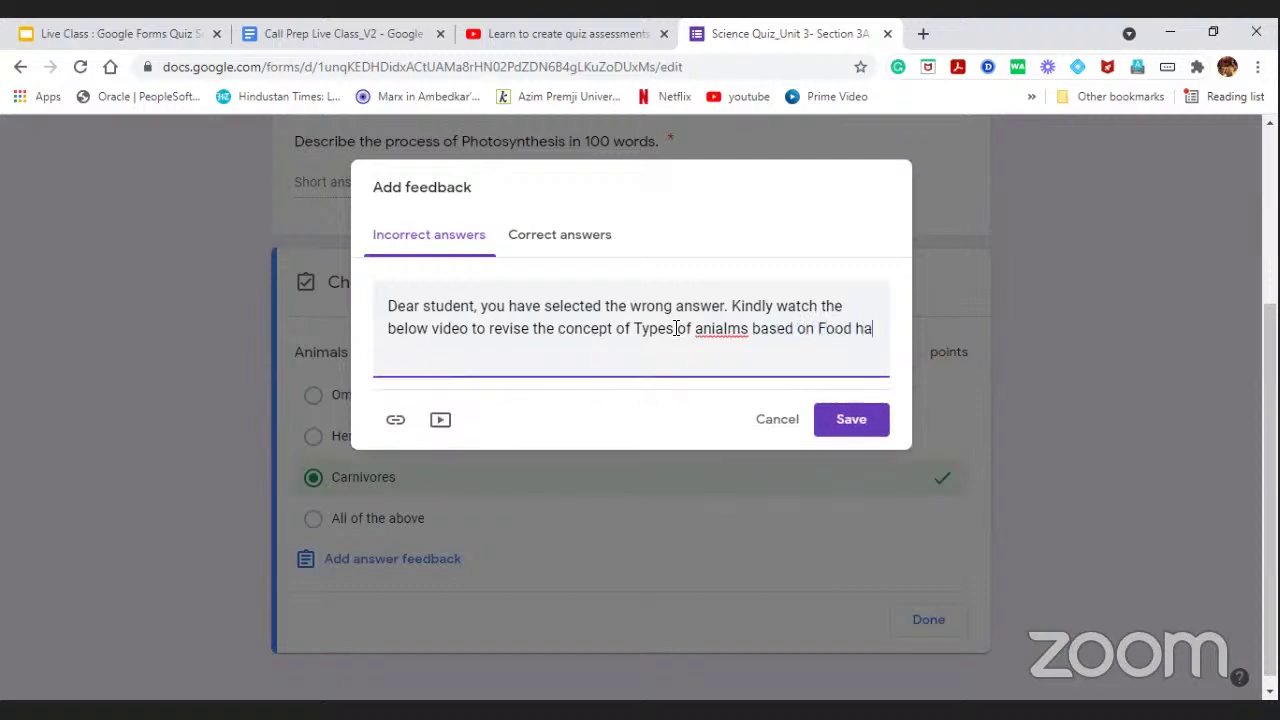
type("bits")
Correct the 'anialms' typo to 'animals' in the feedback text.
left_click(733, 331)
key("BackSpace")
key("BackSpace")
key("BackSpace")
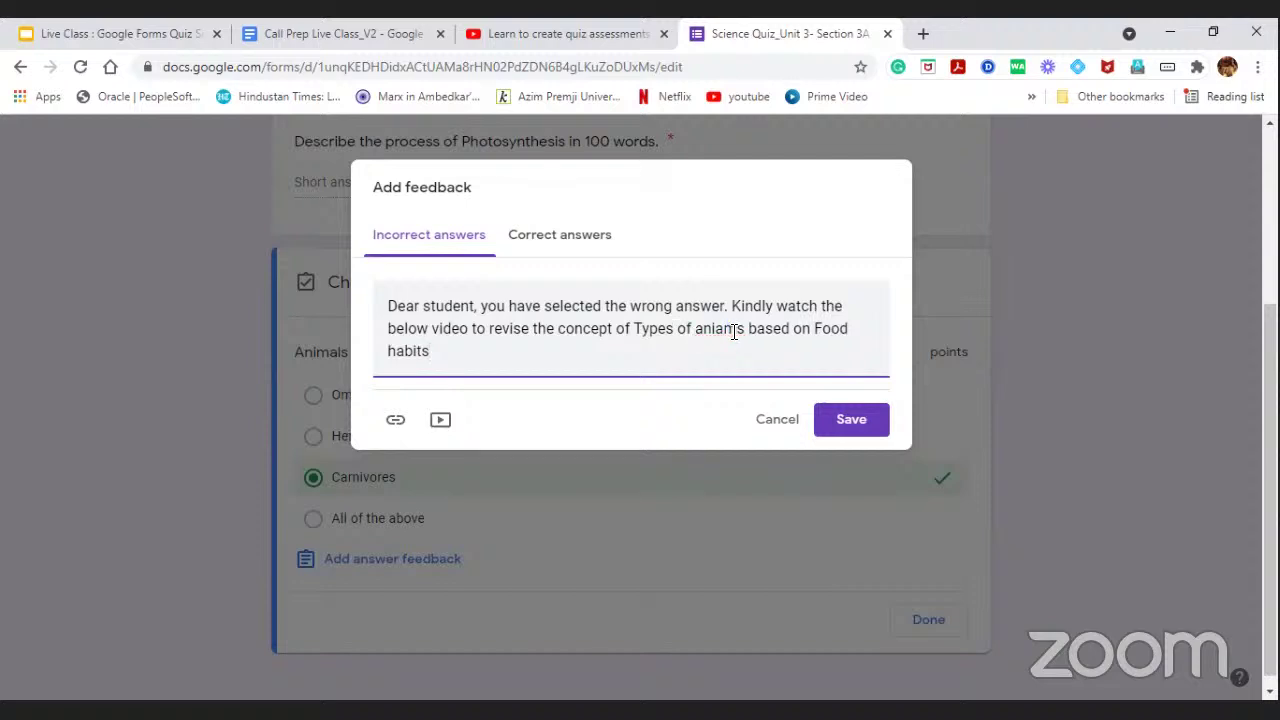
type("i")
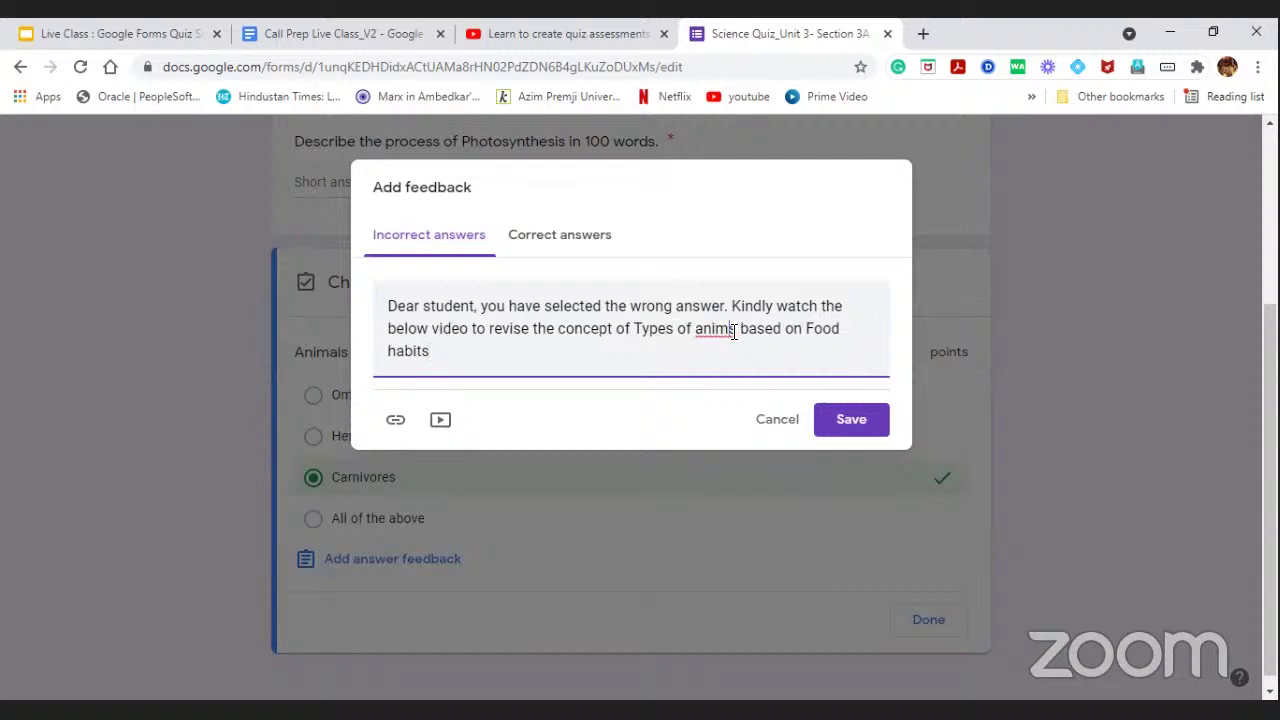
key("Right")
type("al")
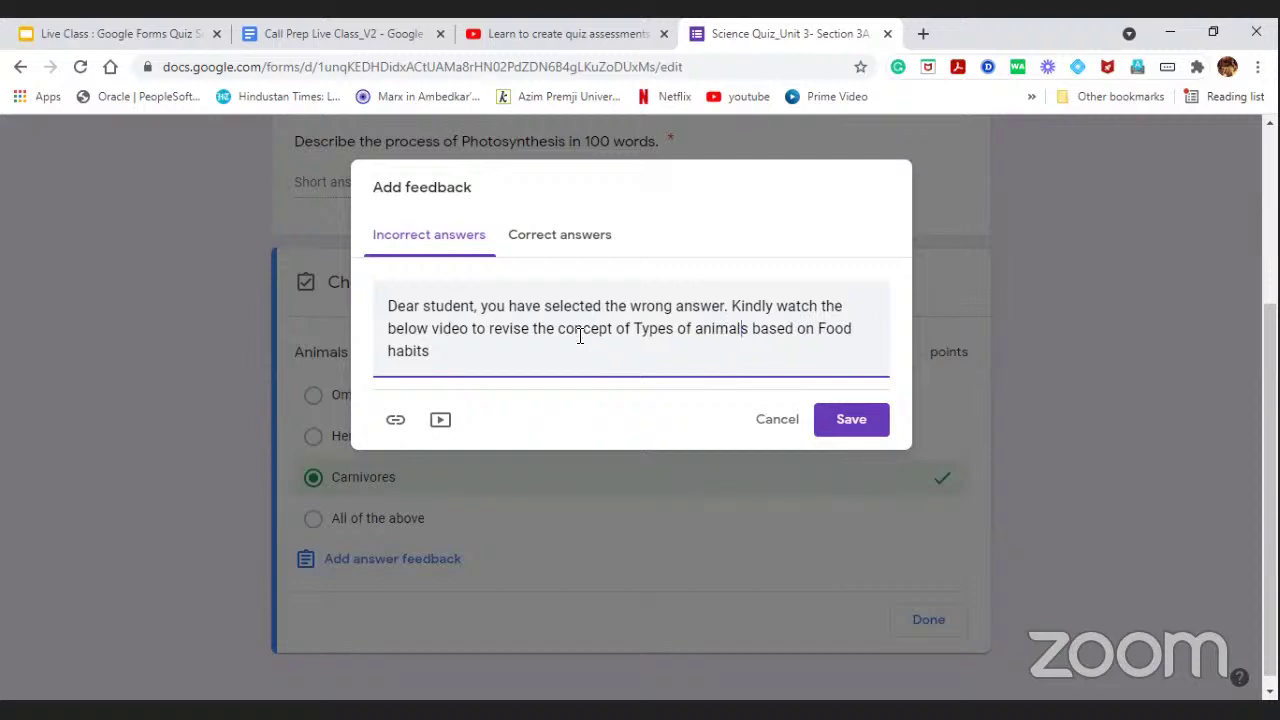
left_click(562, 344)
left_click(440, 421)
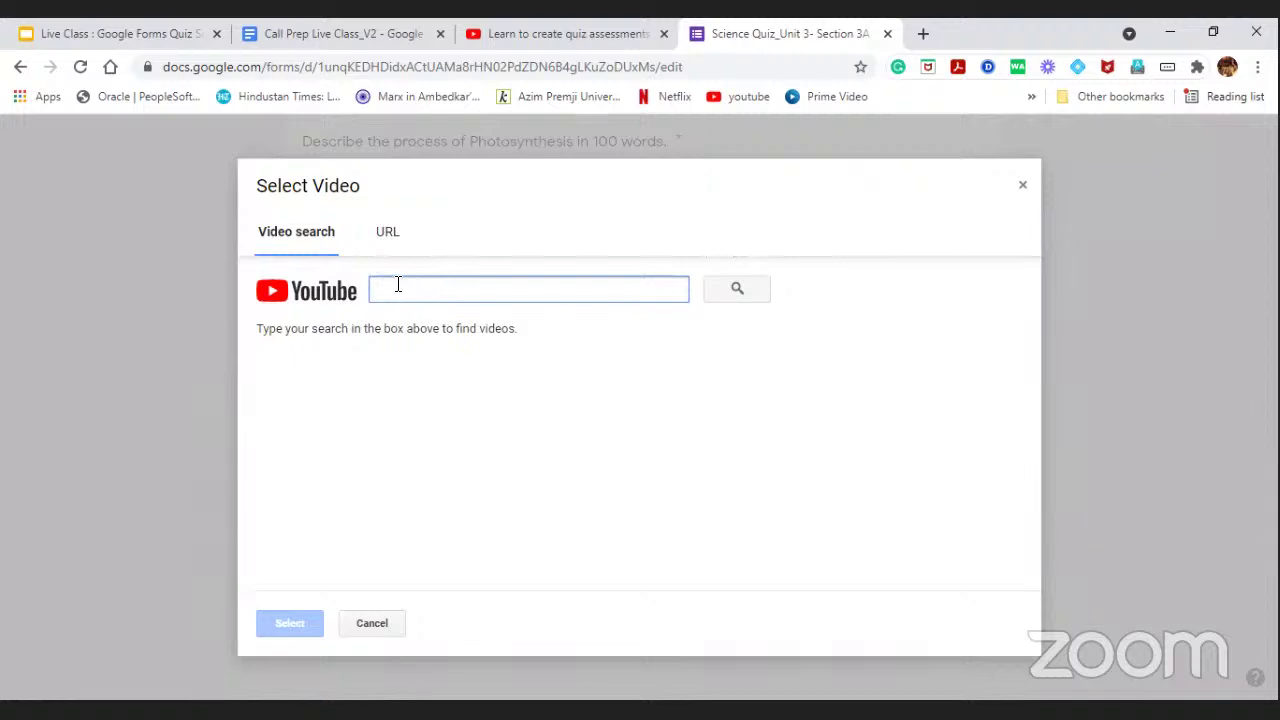
Search YouTube for 'Types of animals based on food habits' in the Select Video dialog.
left_click(386, 233)
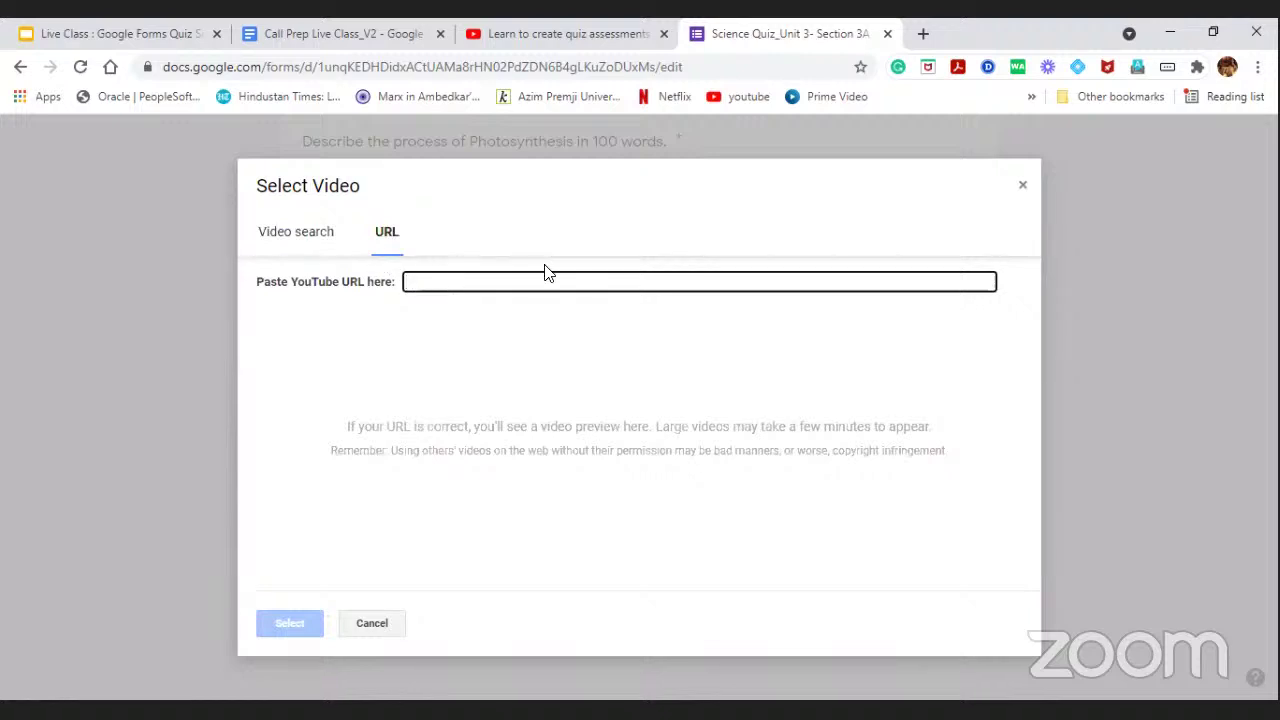
left_click(323, 236)
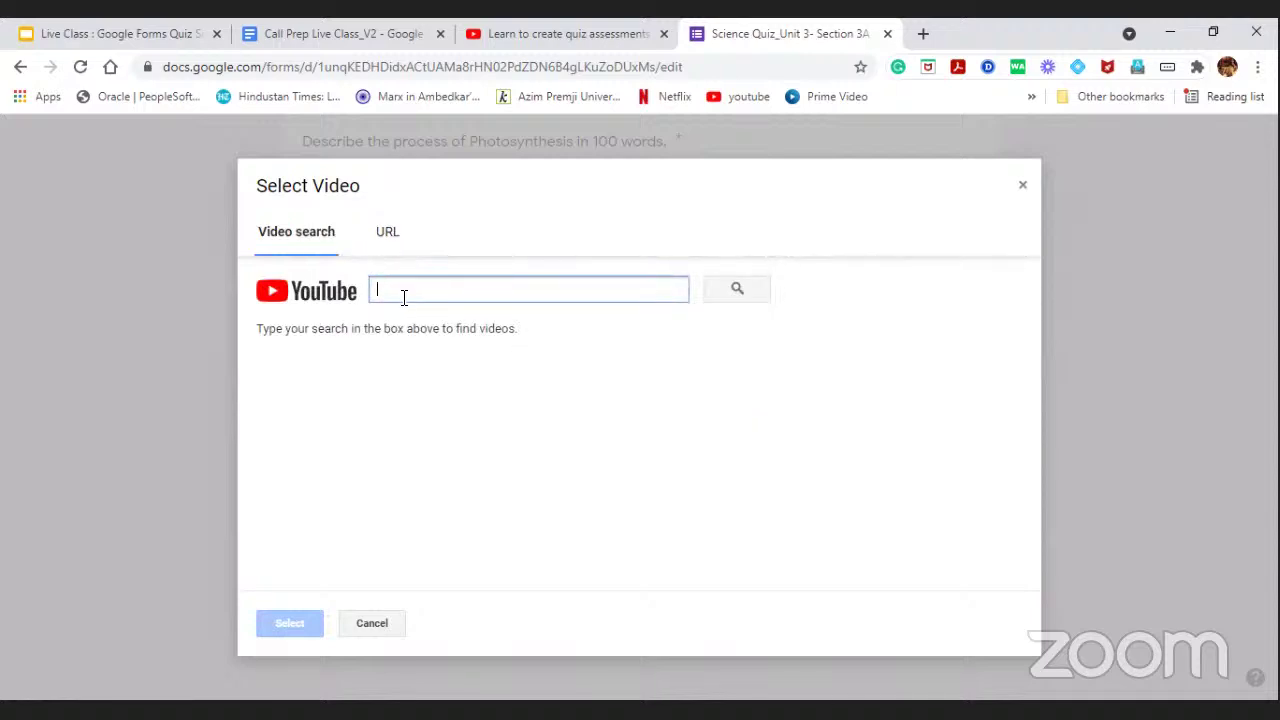
type("Types o")
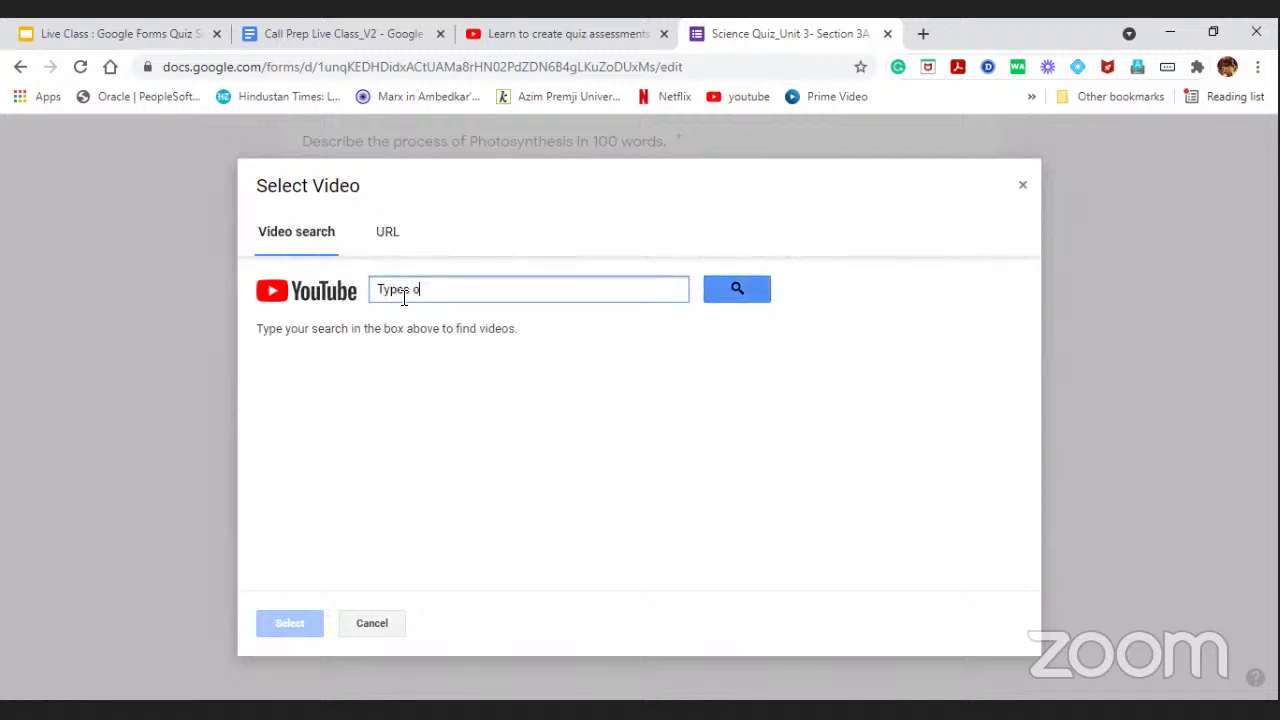
type("f Naima")
key("BackSpace")
key("BackSpace")
key("BackSpace")
key("BackSpace")
key("BackSpace")
key("BackSpace")
type("animals based on food habits")
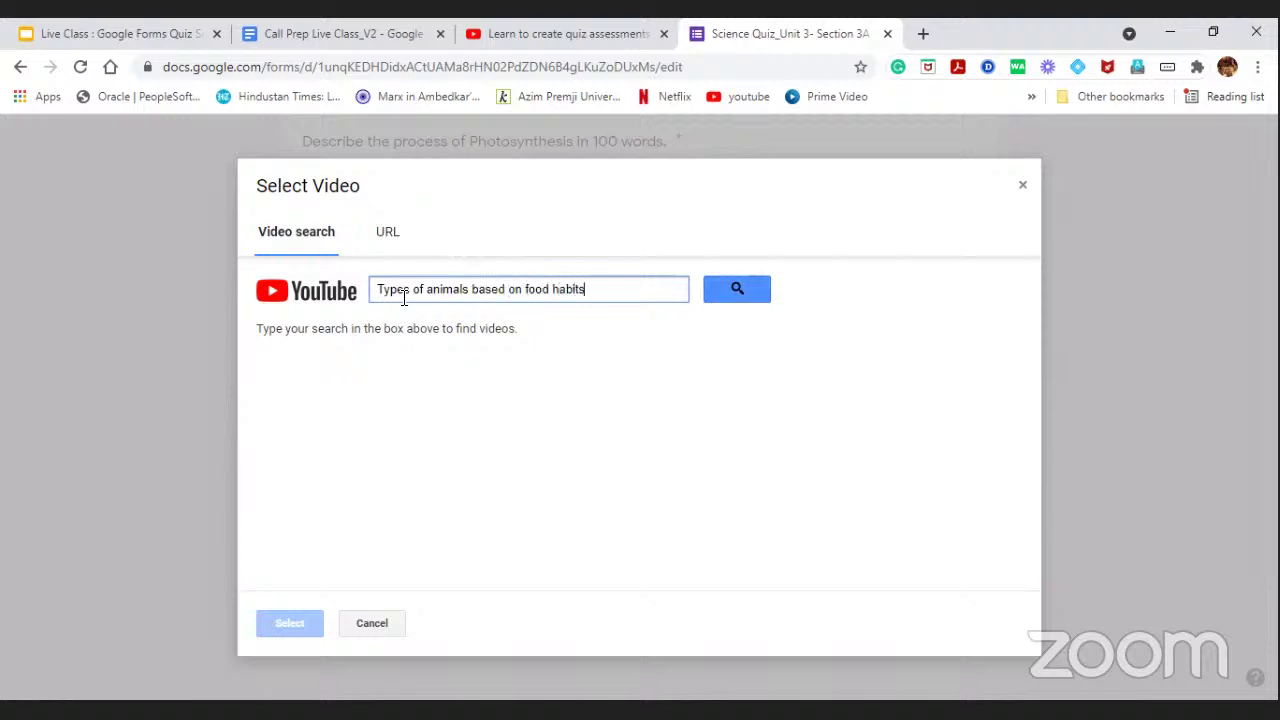
left_click(744, 290)
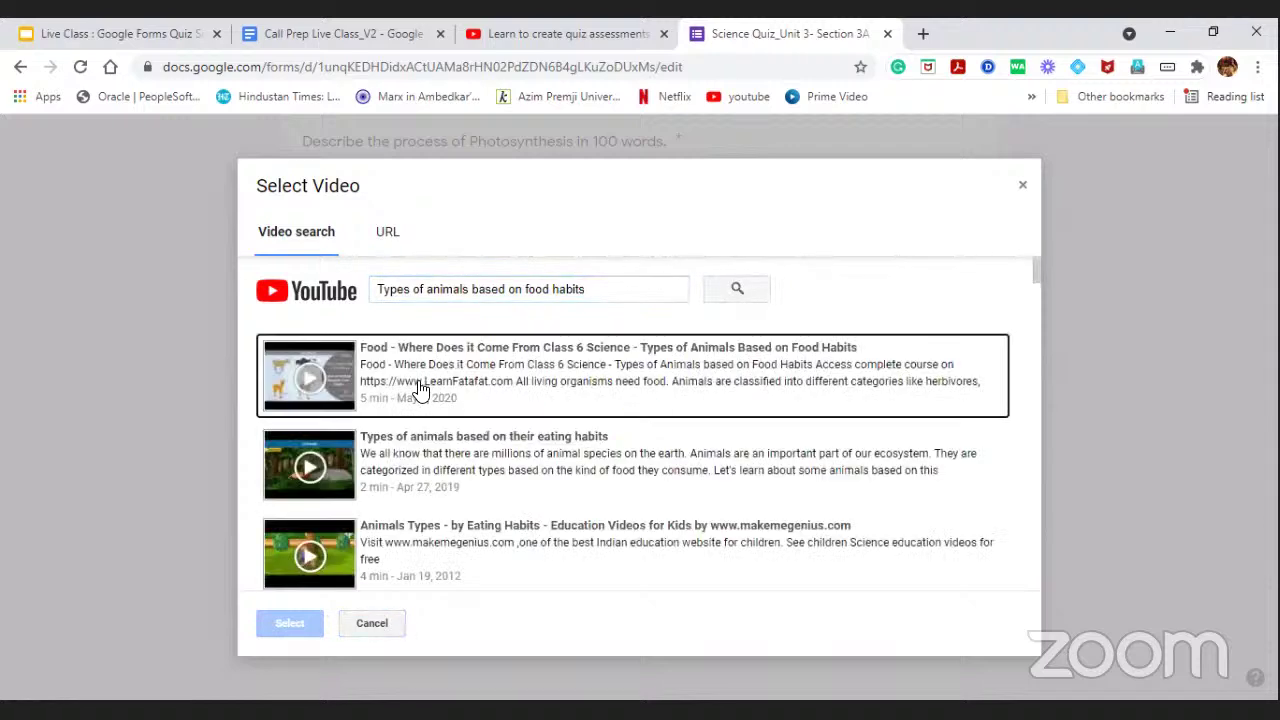
Attach the first result, 'Food - Where Does it Come From Class 6 Science', to the feedback.
scroll(443, 480, "down", 2)
scroll(443, 480, "down", 1)
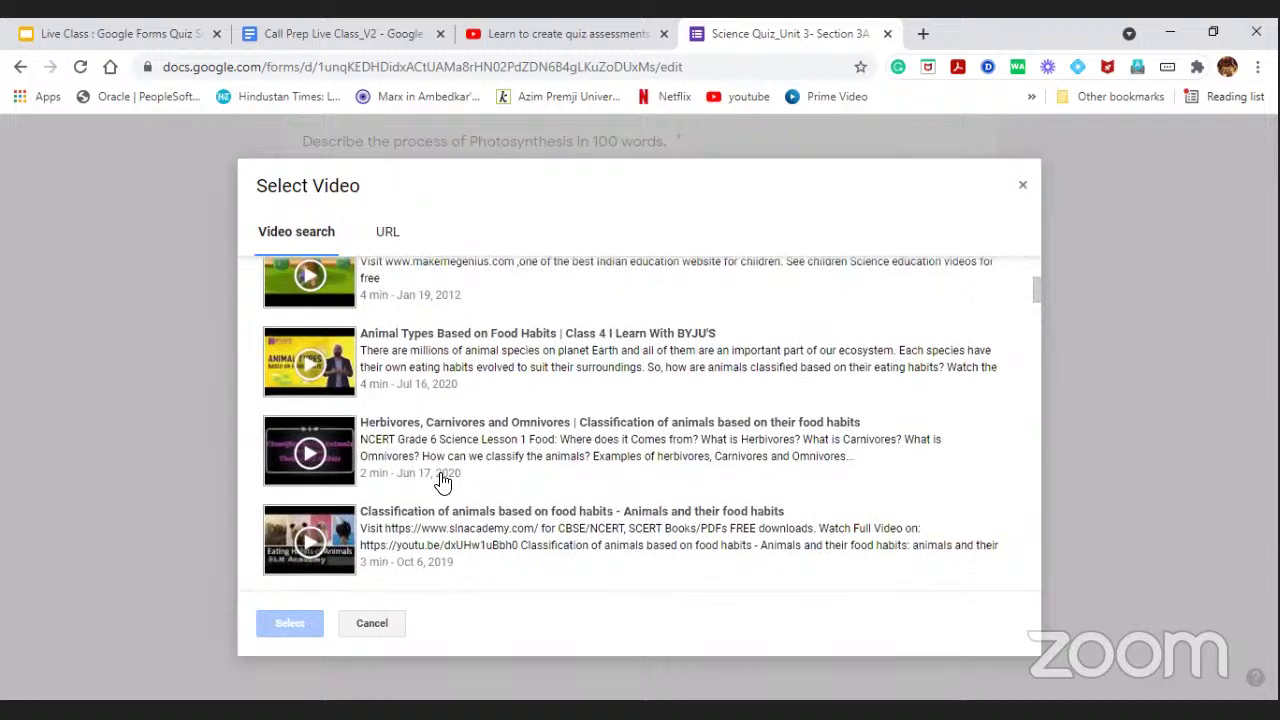
scroll(443, 480, "up", 2)
scroll(443, 480, "down", 4)
scroll(443, 480, "down", 1)
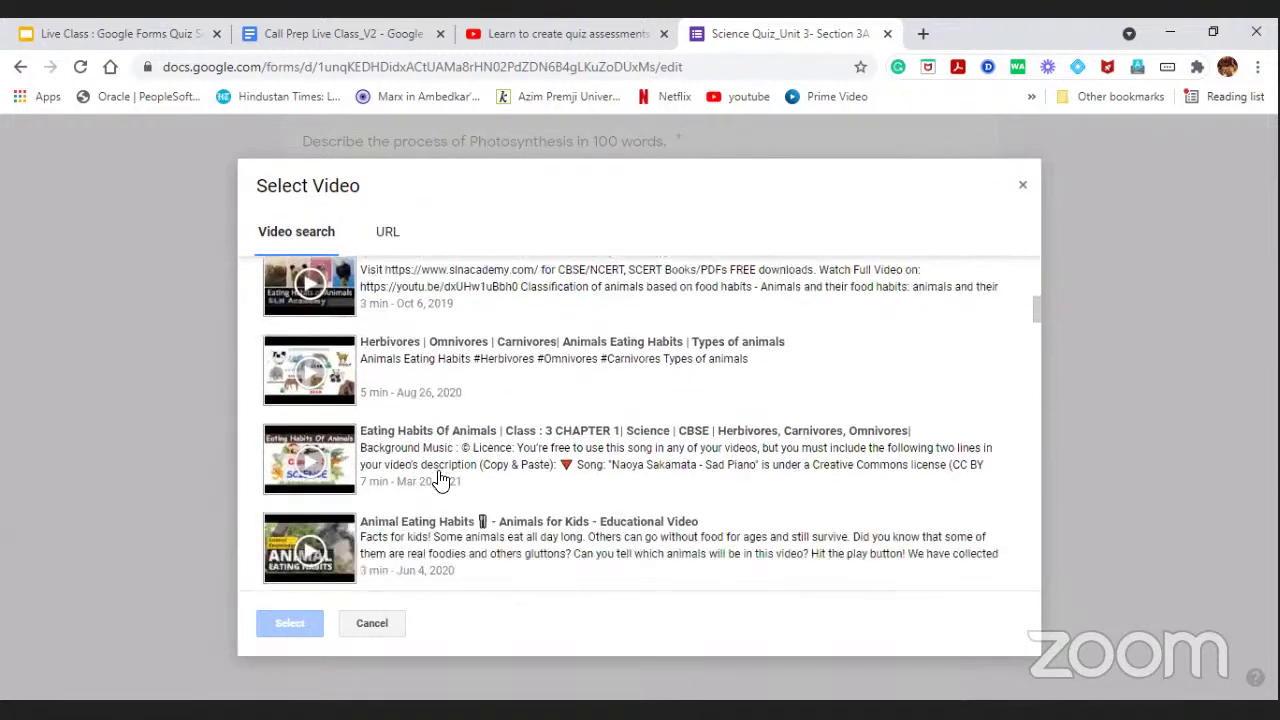
scroll(443, 480, "up", 3)
scroll(418, 390, "up", 3)
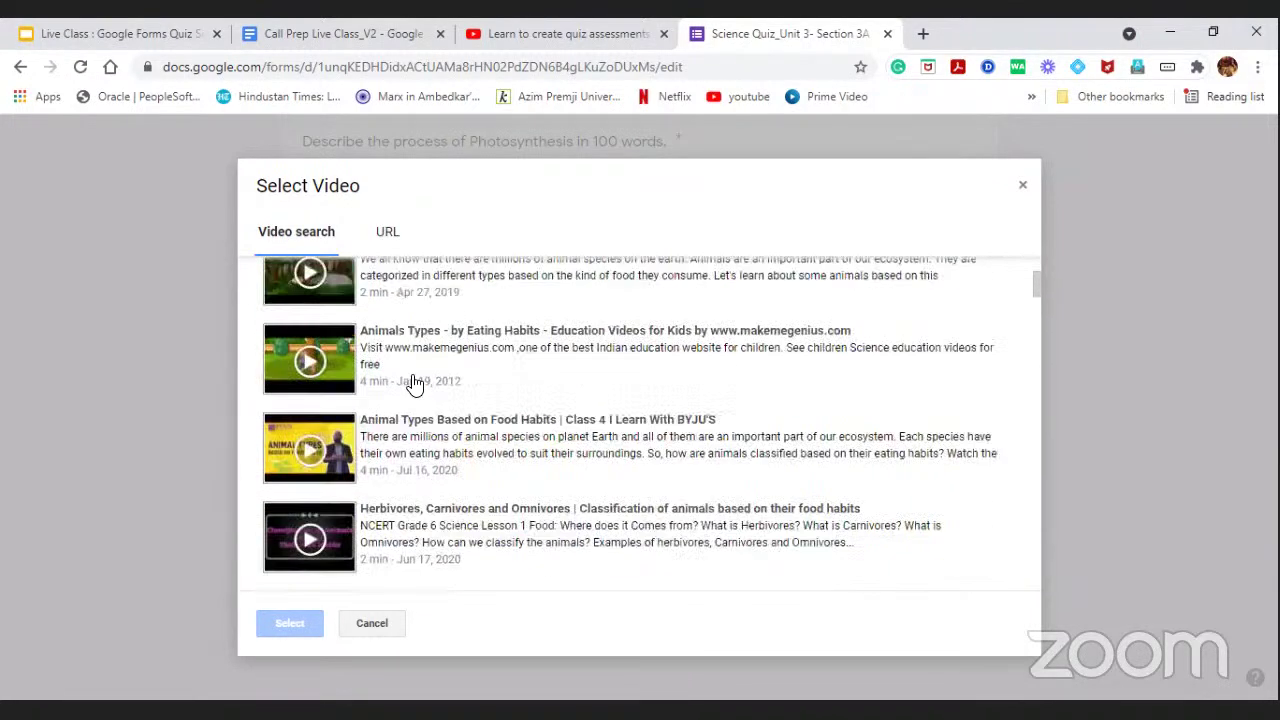
left_click(387, 388)
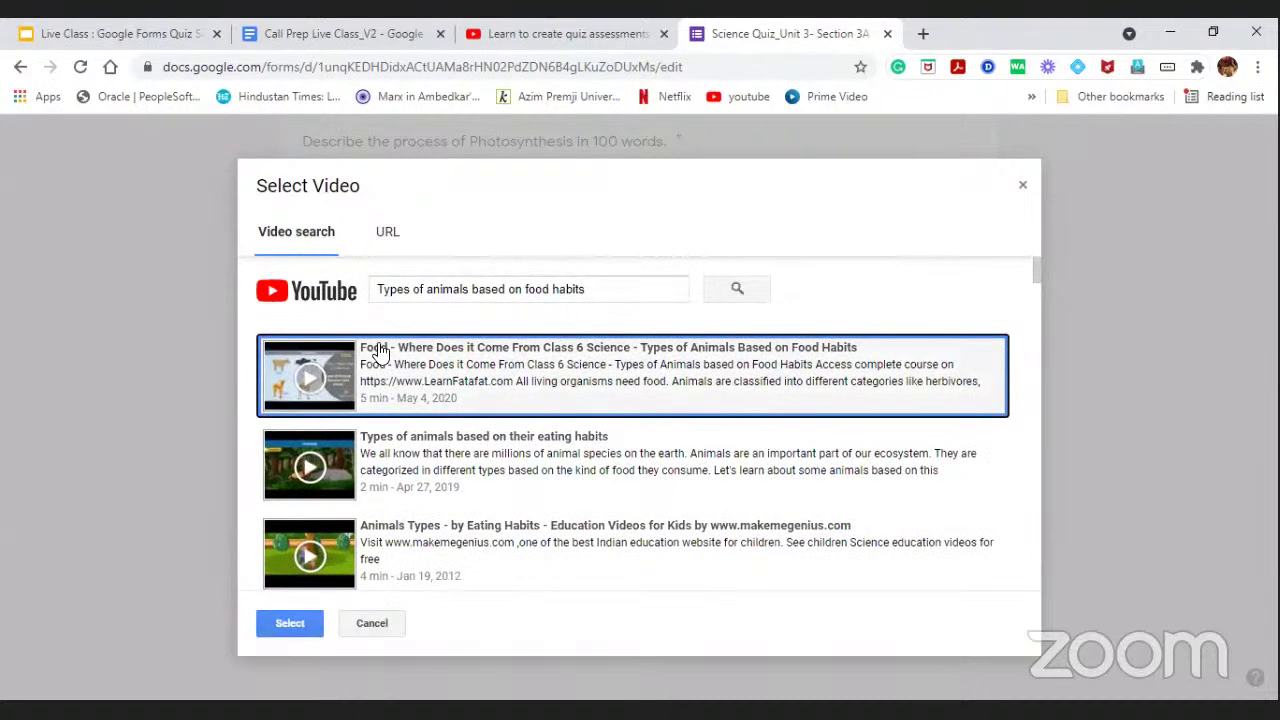
left_click(290, 623)
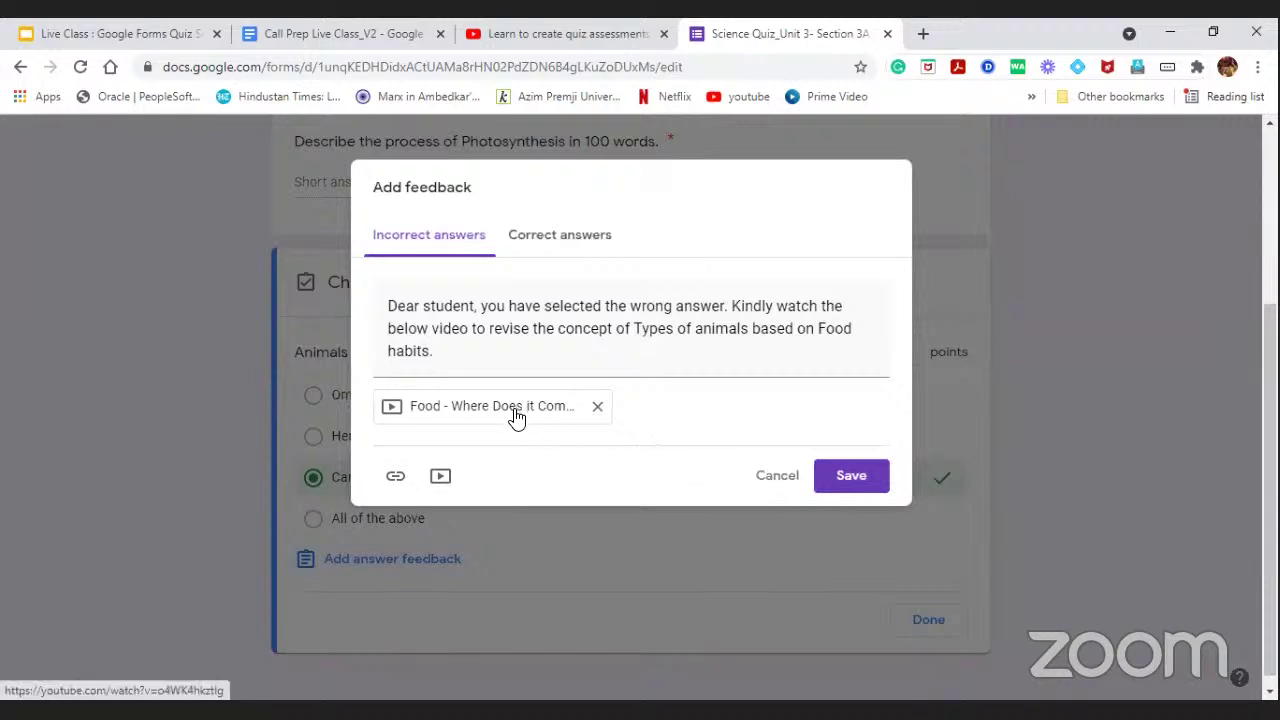
Save the incorrect-answer feedback with its video, then reopen the feedback editor.
left_click(860, 477)
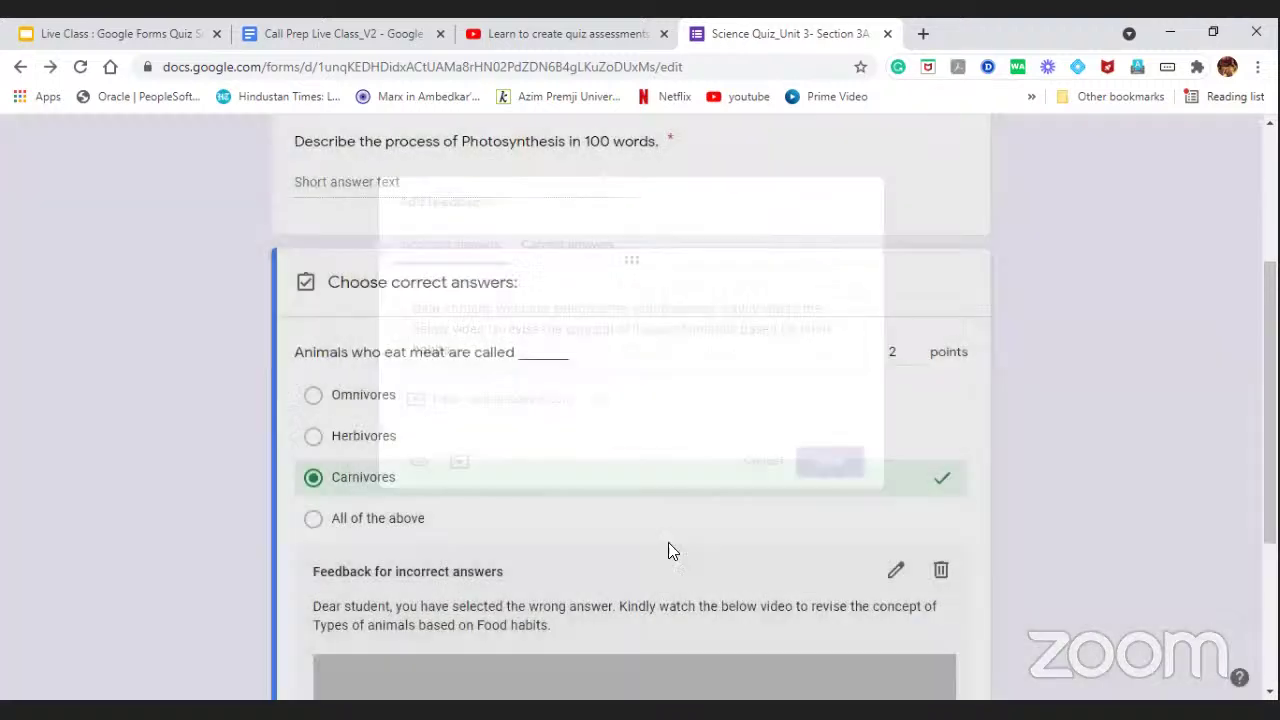
scroll(677, 528, "down", 2)
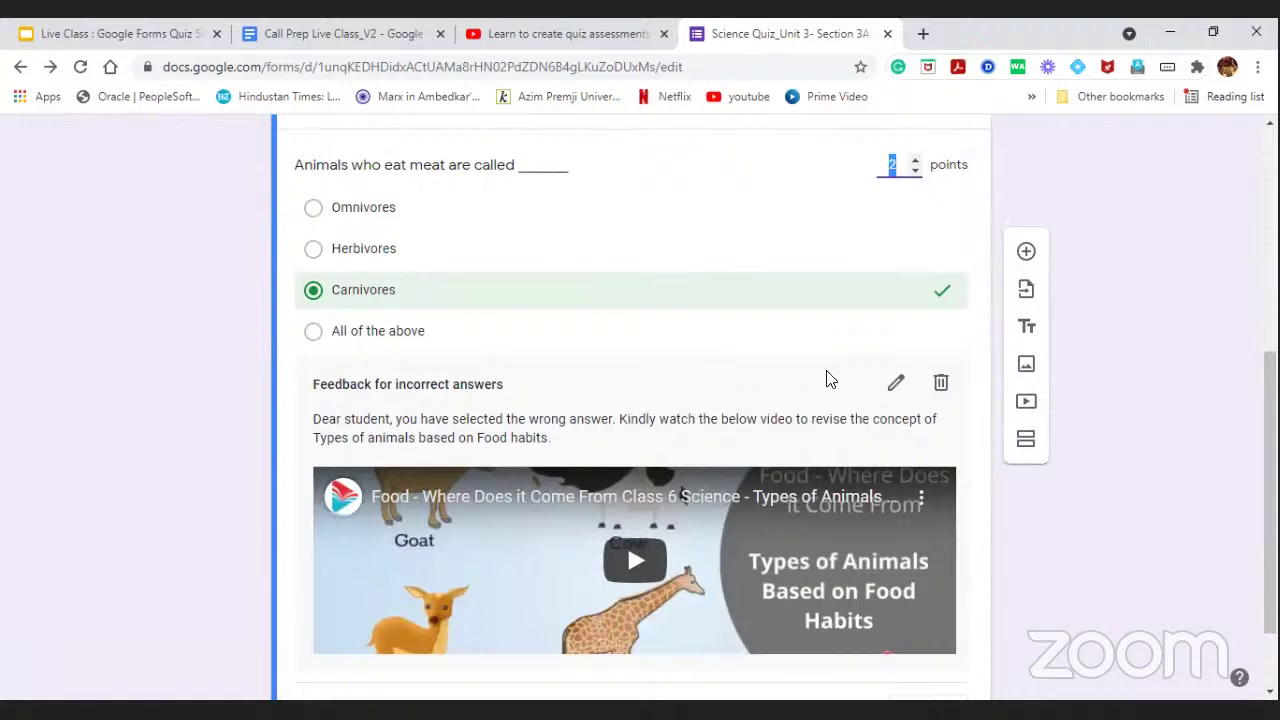
left_click(896, 386)
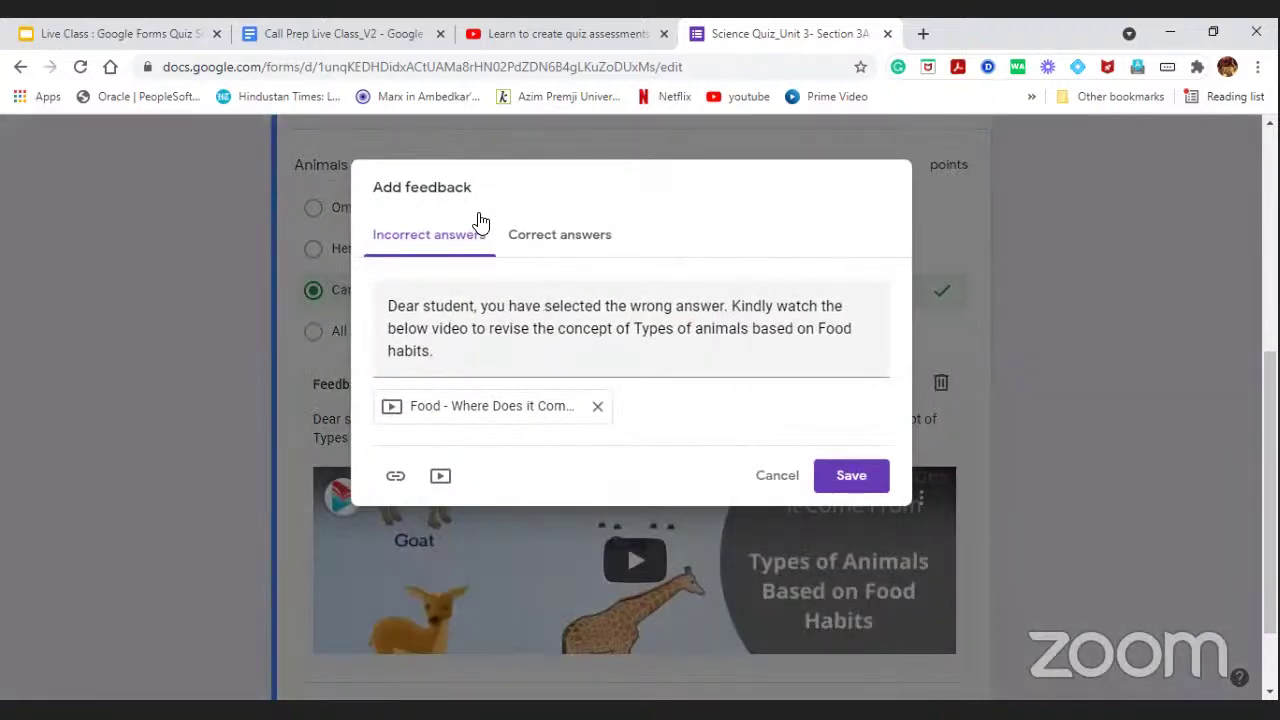
Enter correct-answer feedback 'Well done! Keep doing the Great work :)' and save it.
left_click(585, 238)
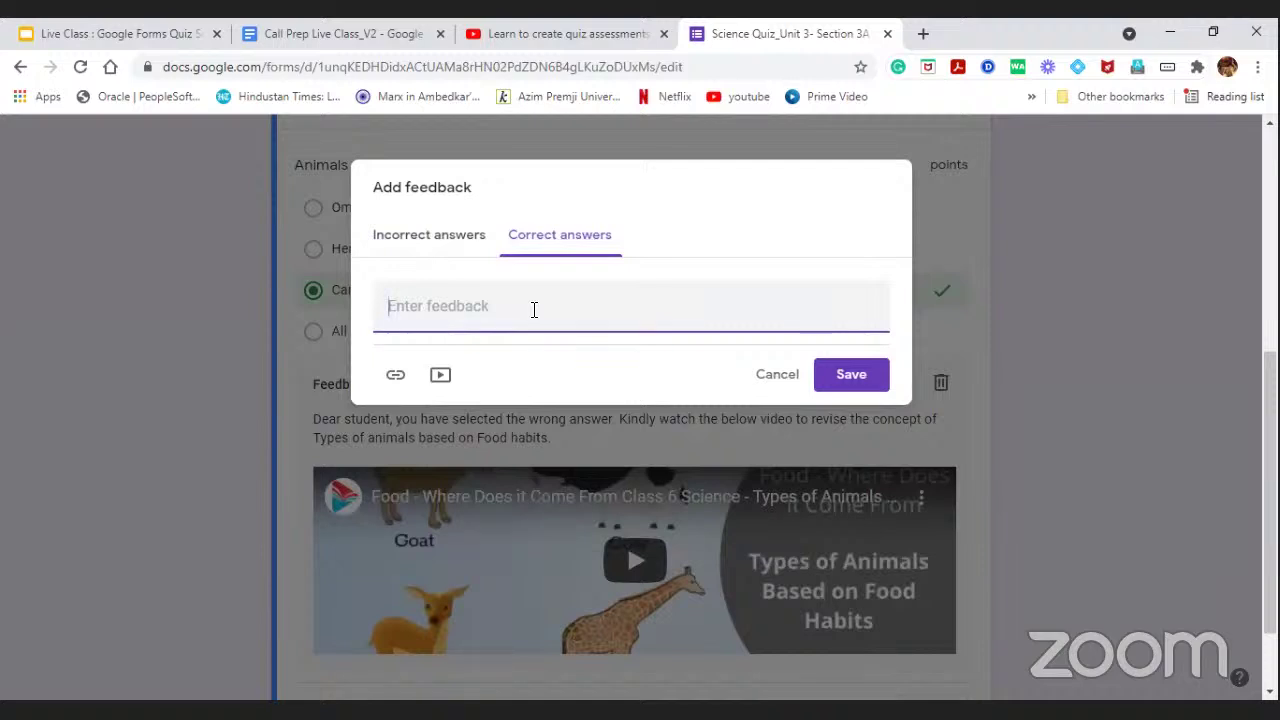
type("Well don")
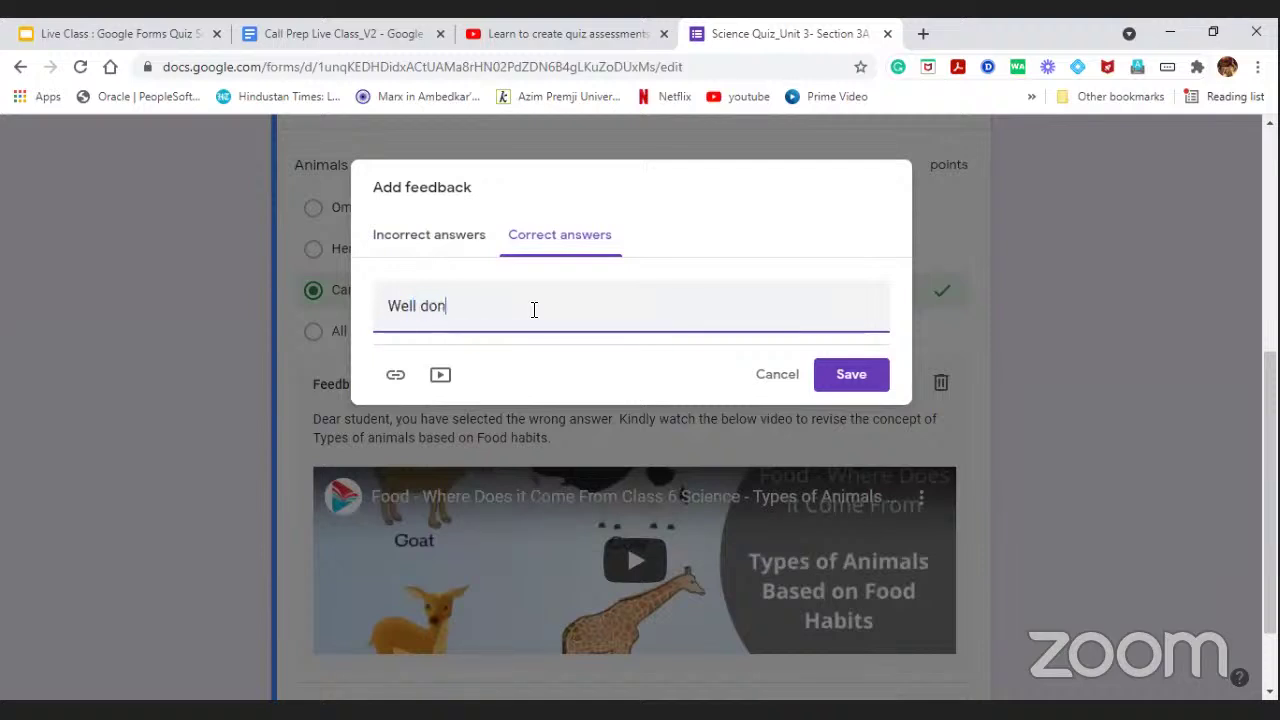
type("e")
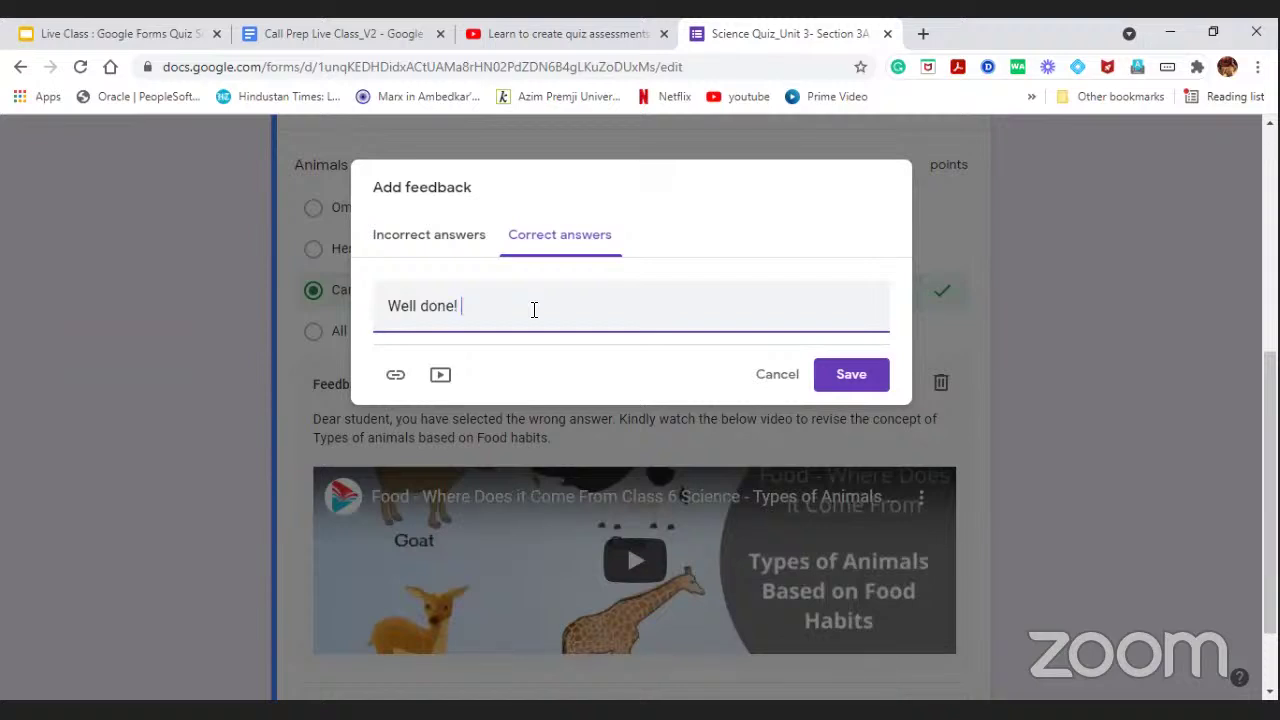
type("! Keep doing the G")
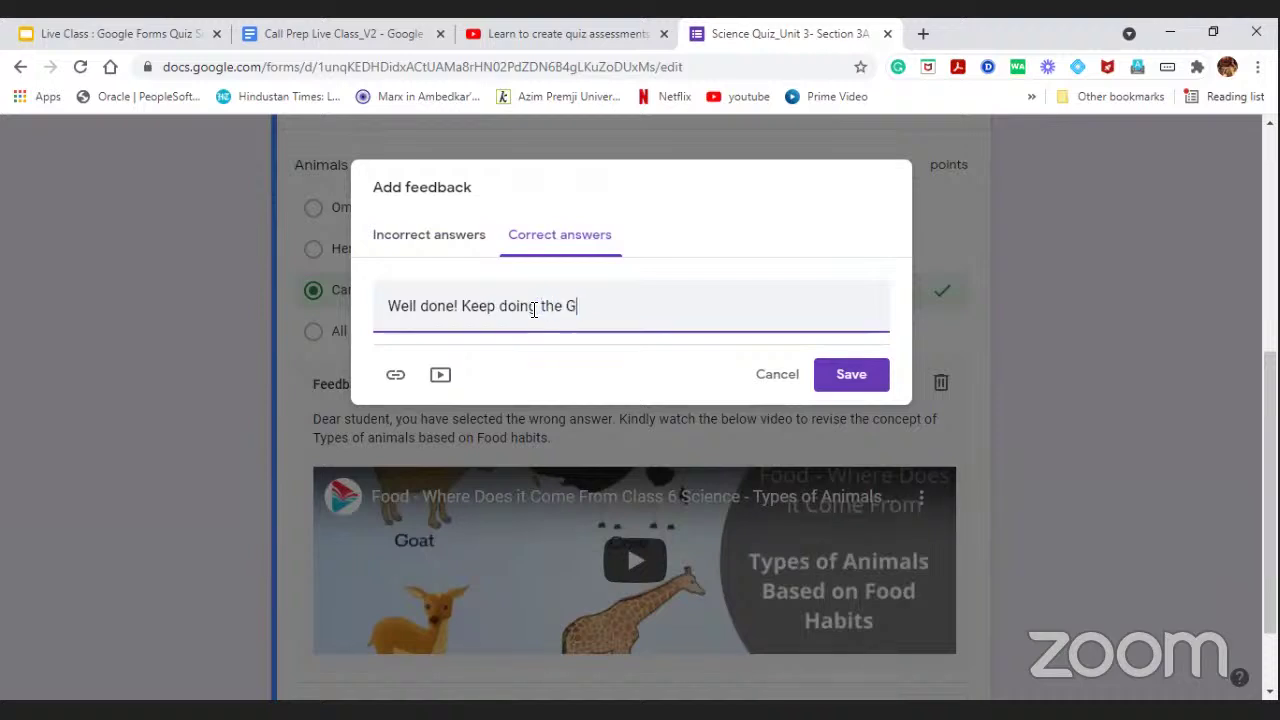
type("reat work :)")
left_click(412, 235)
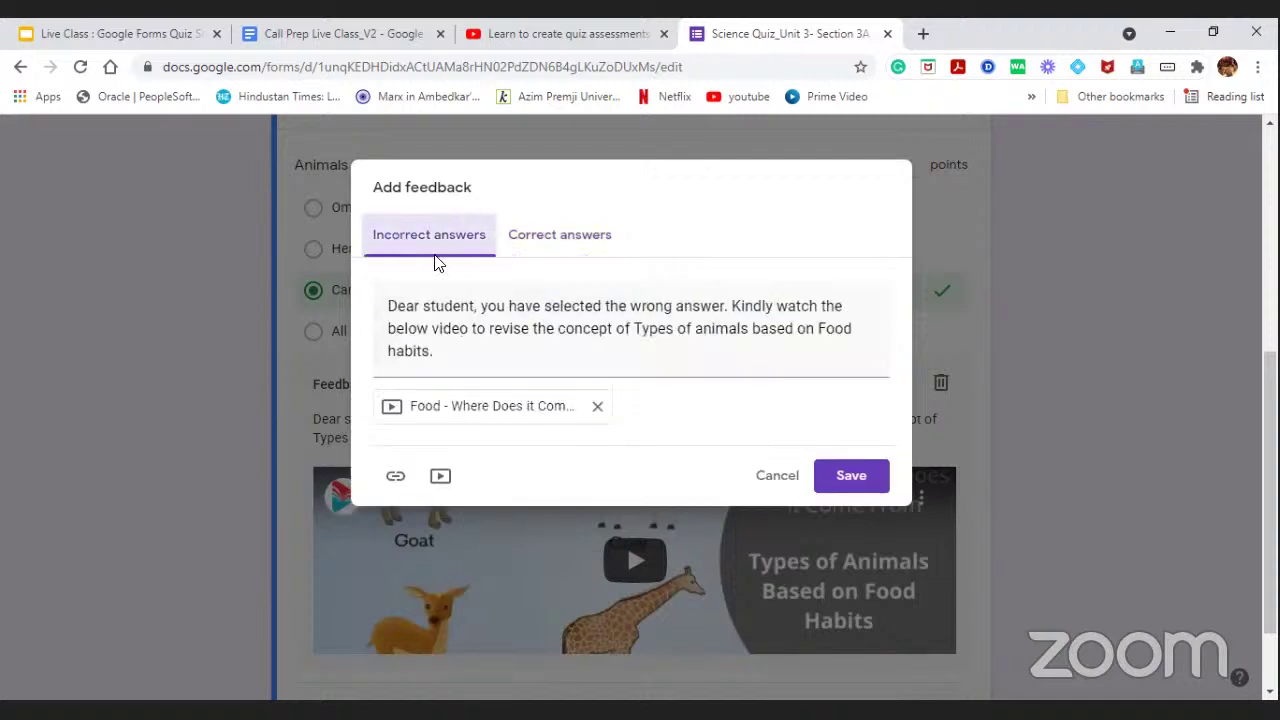
left_click(552, 237)
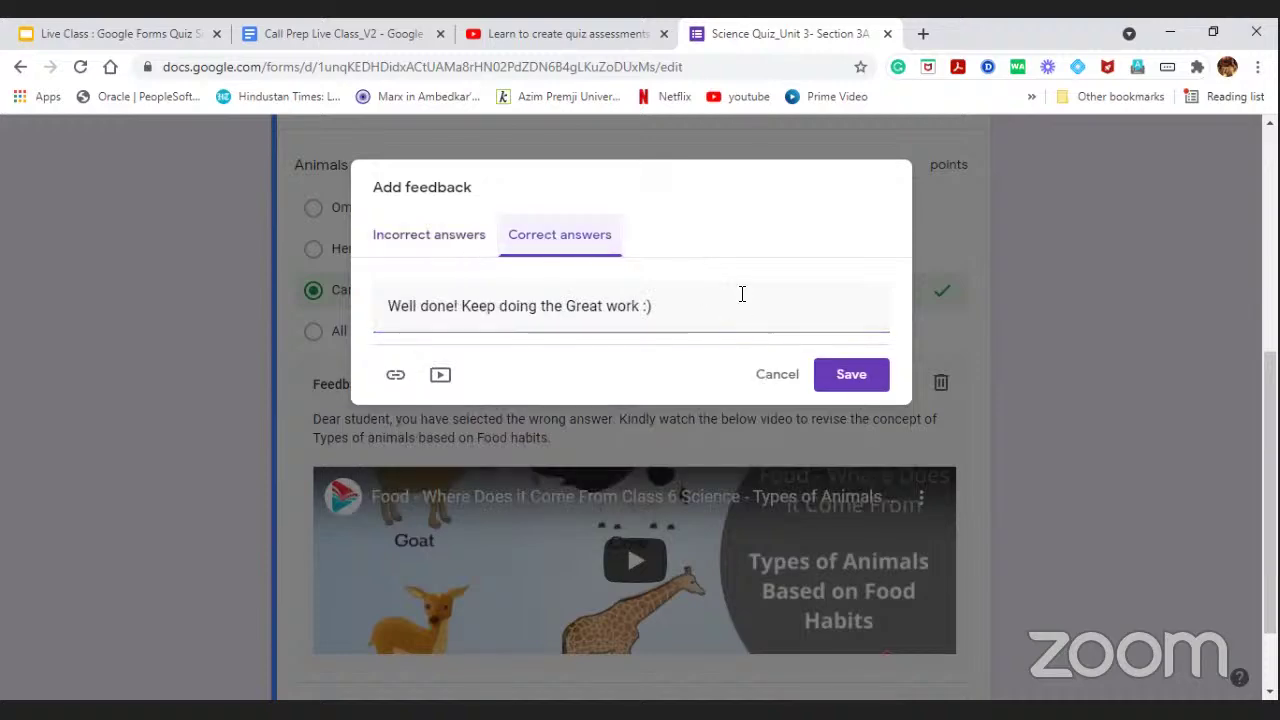
left_click(840, 386)
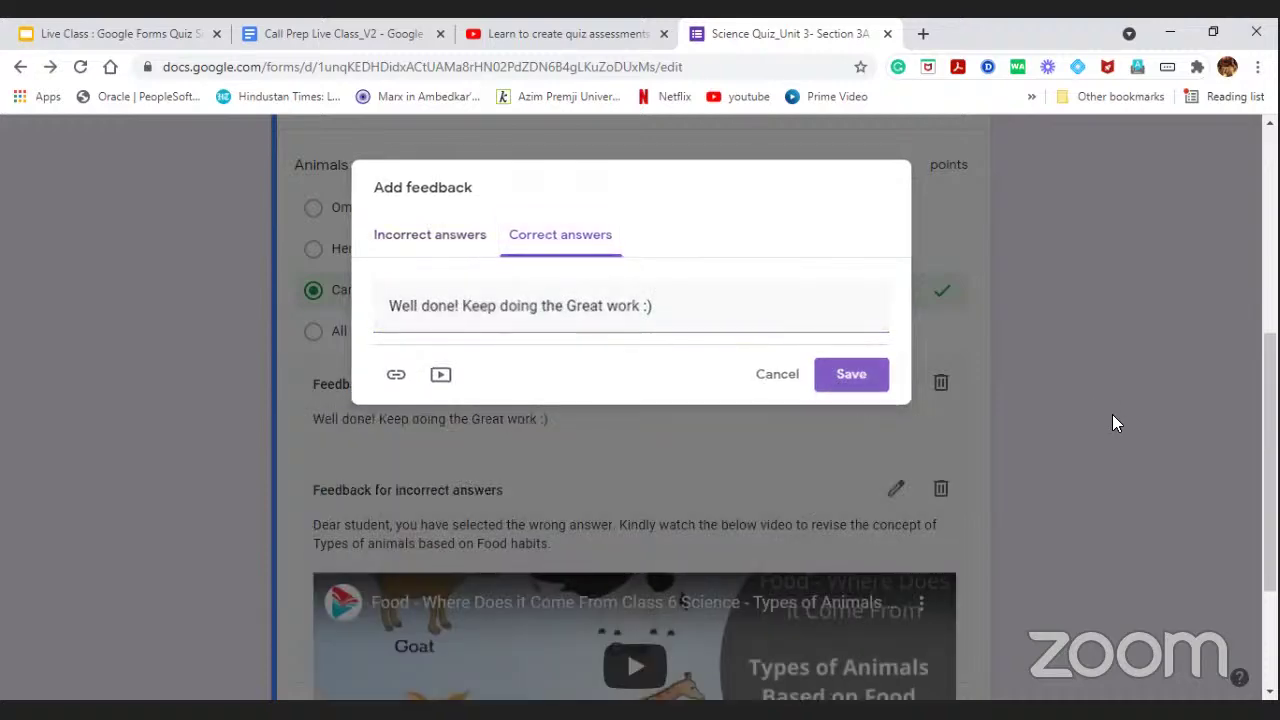
Close the answer key with Done, keeping Carnivores marked as the correct answer.
scroll(560, 380, "down", 1)
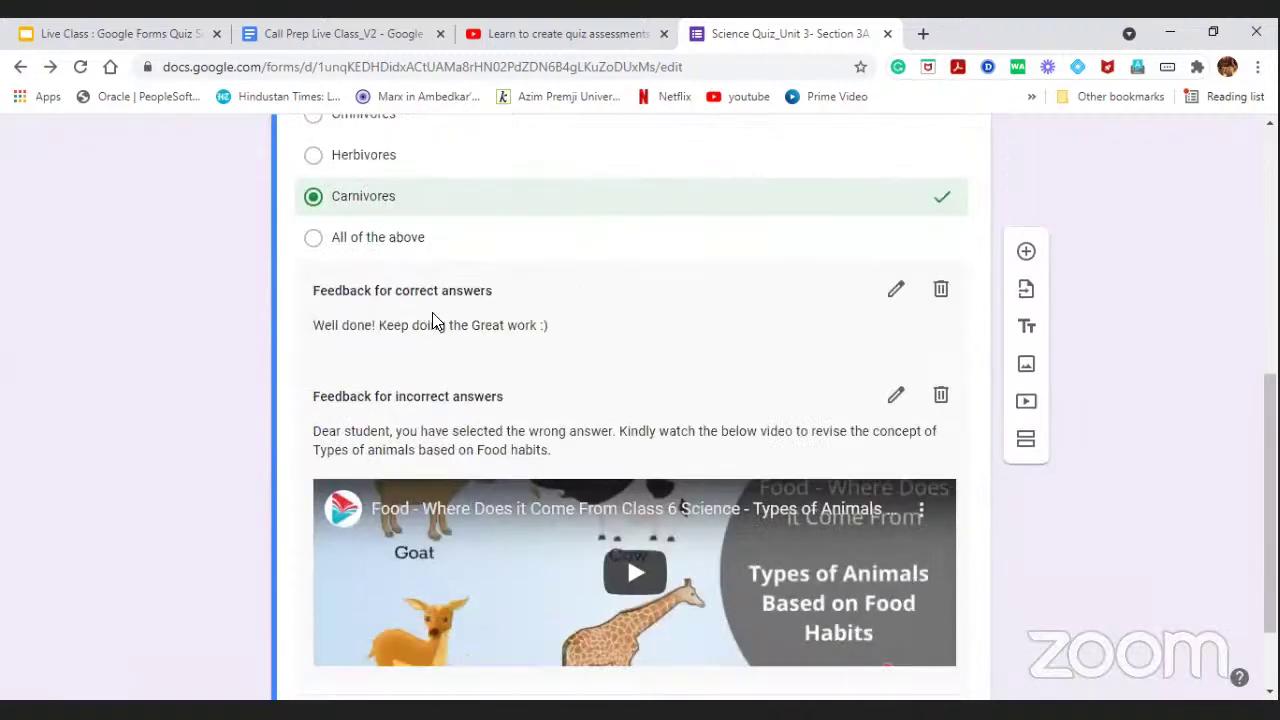
scroll(434, 318, "up", 1)
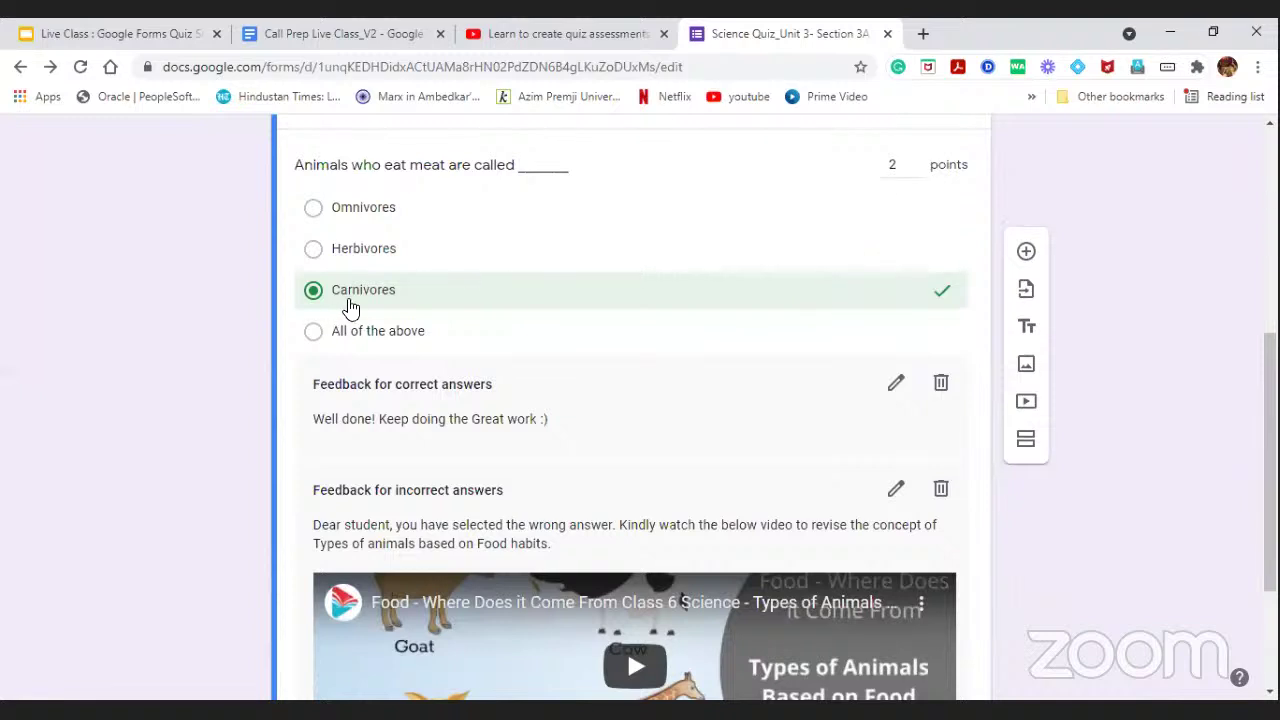
scroll(600, 350, "down", 2)
scroll(610, 355, "down", 1)
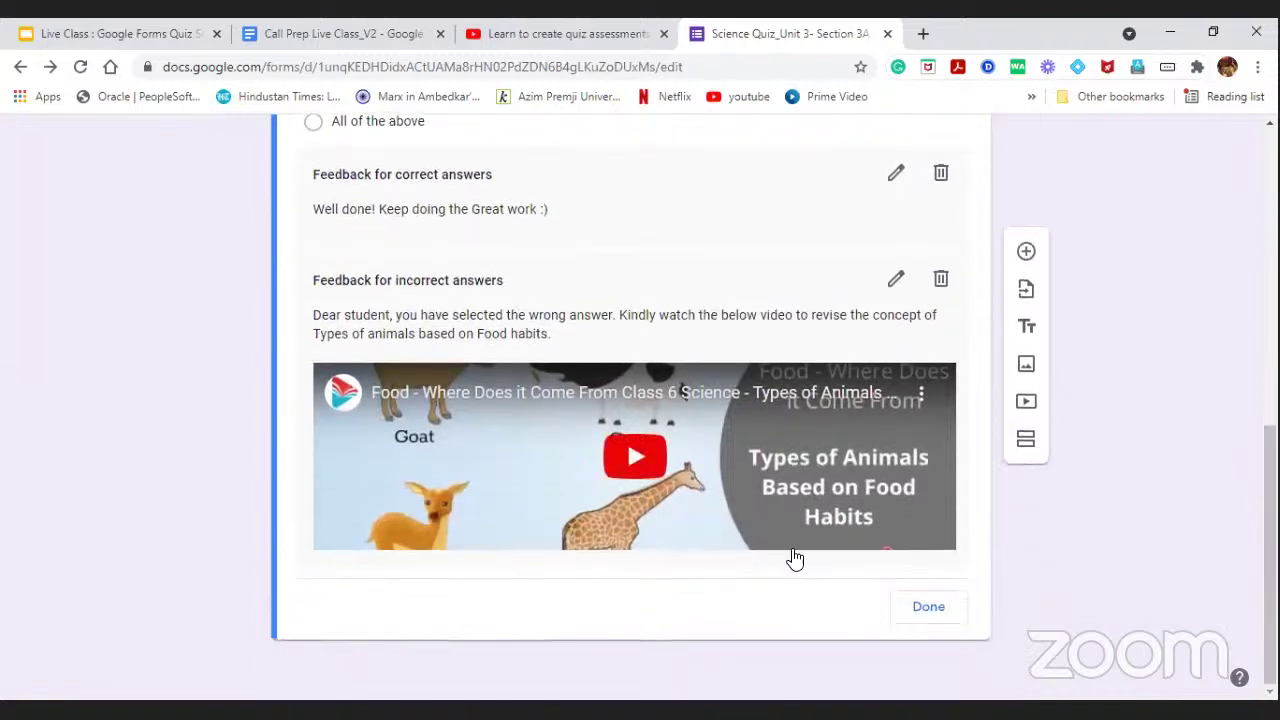
left_click(925, 612)
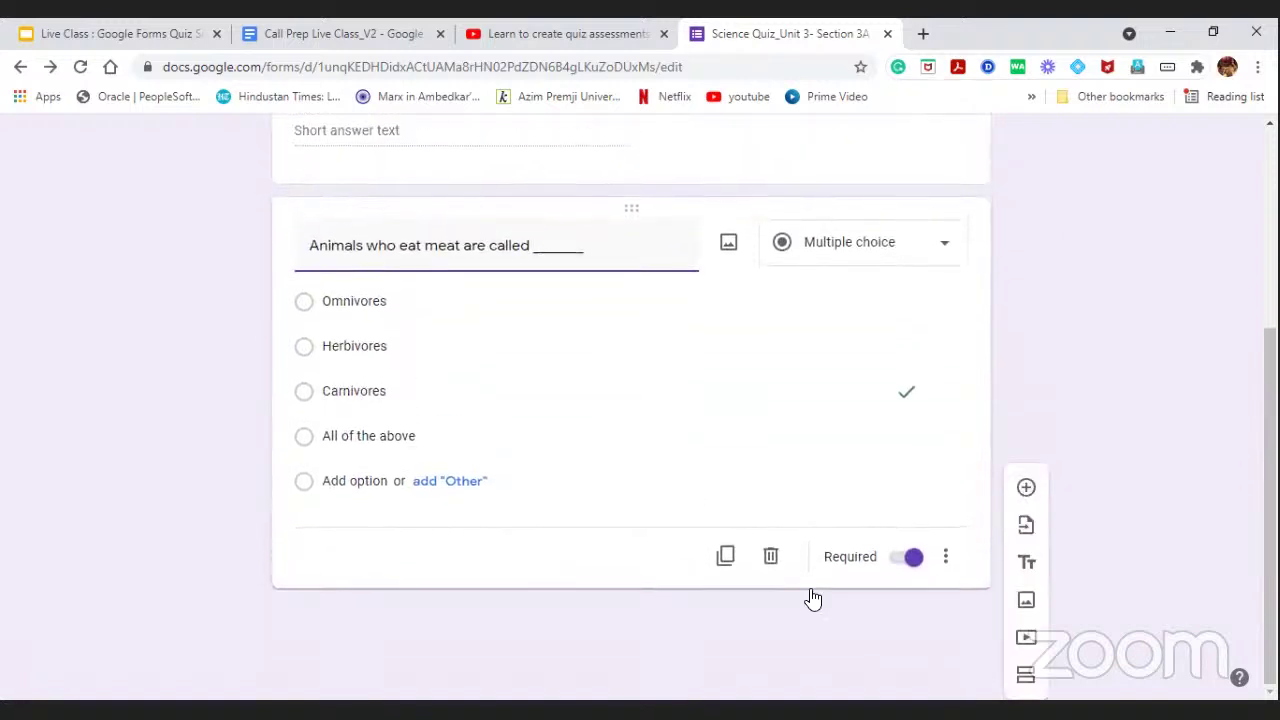
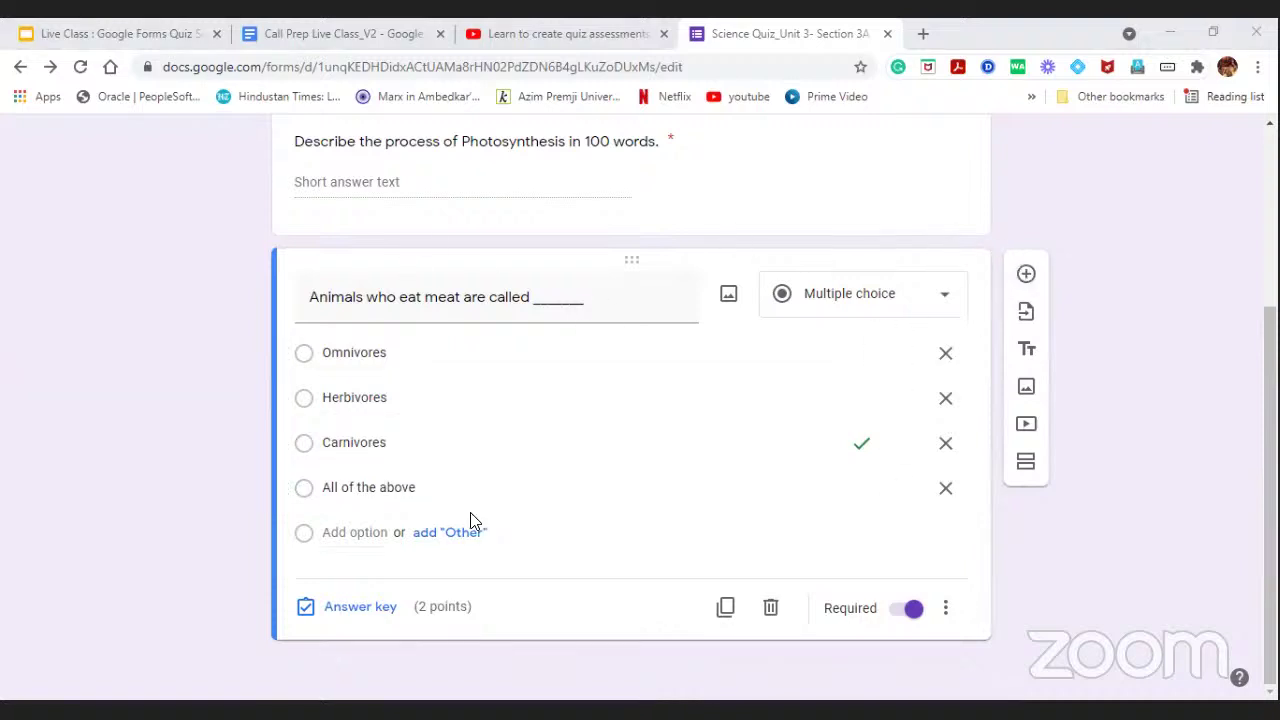
Open the meat-eaters answer key and compare its correct- and incorrect-answer feedback.
left_click(370, 612)
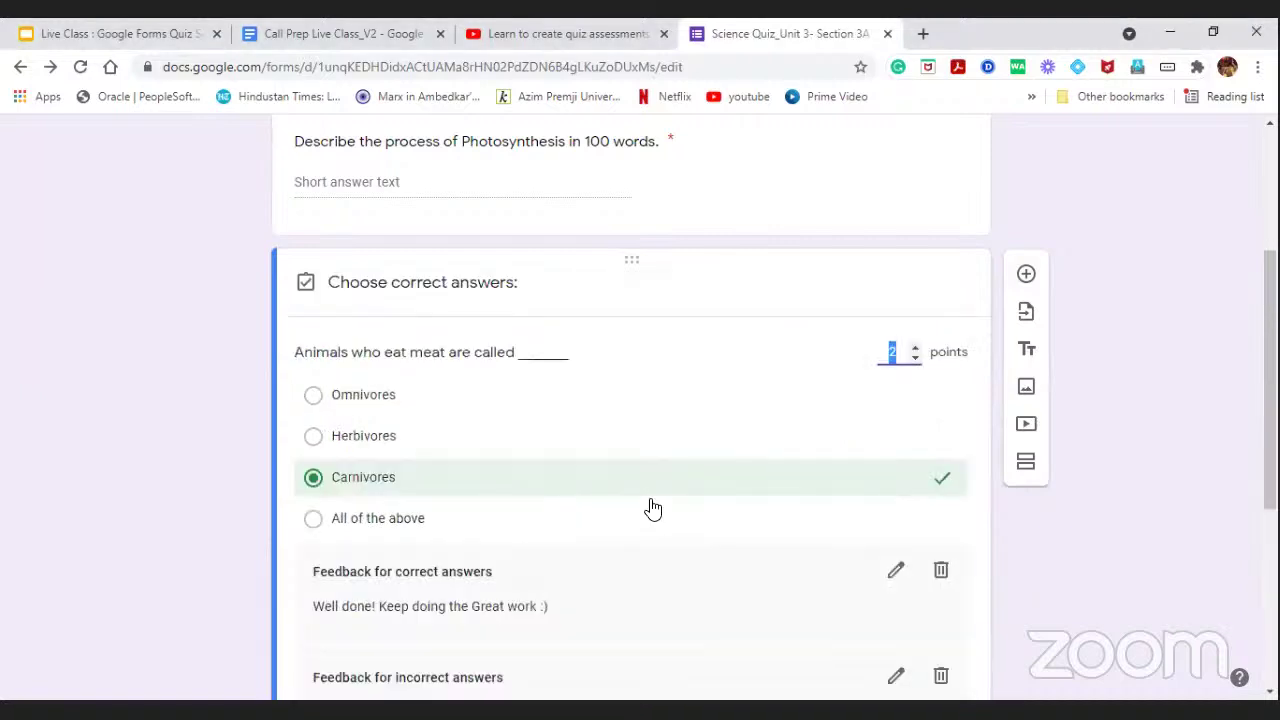
left_click(894, 569)
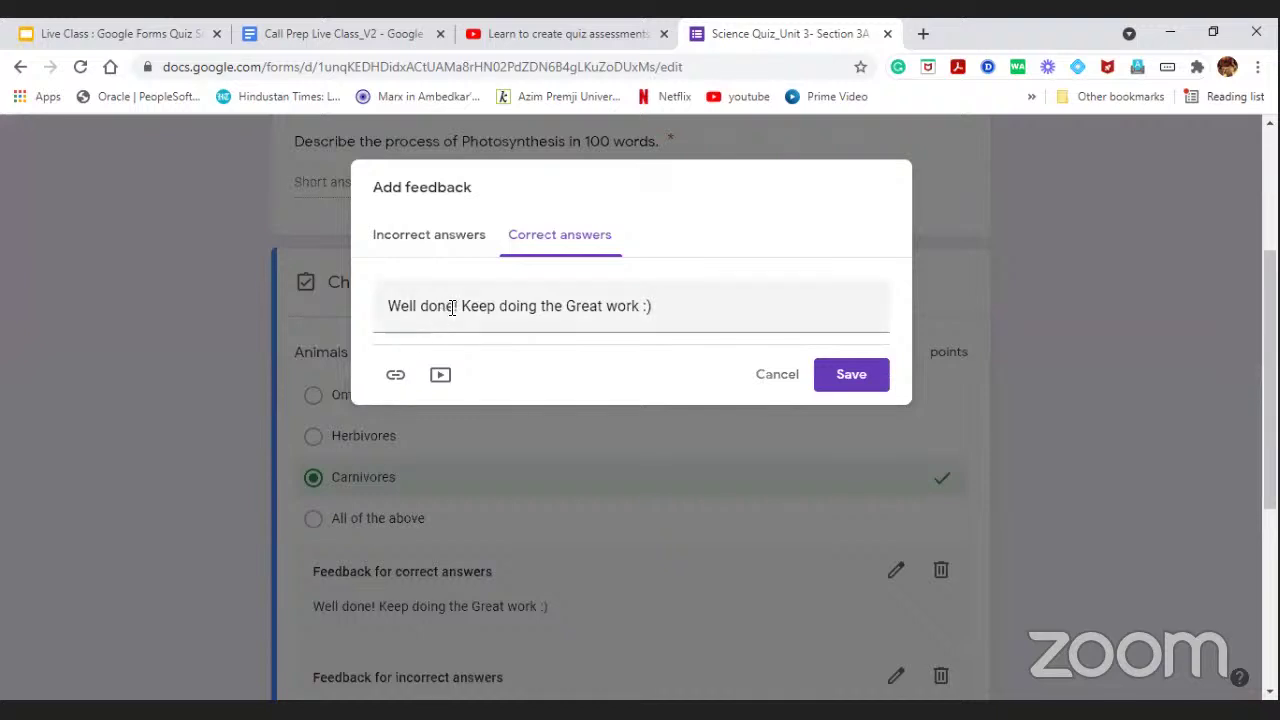
left_click(455, 251)
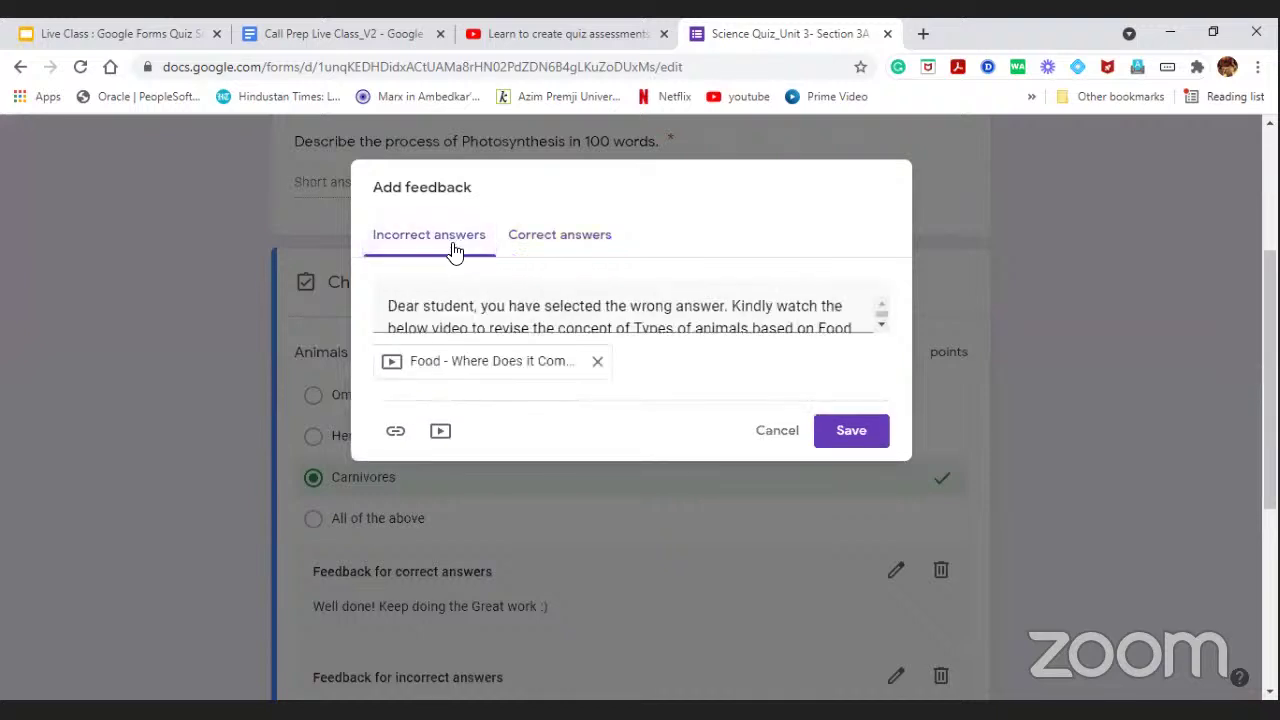
left_click(530, 236)
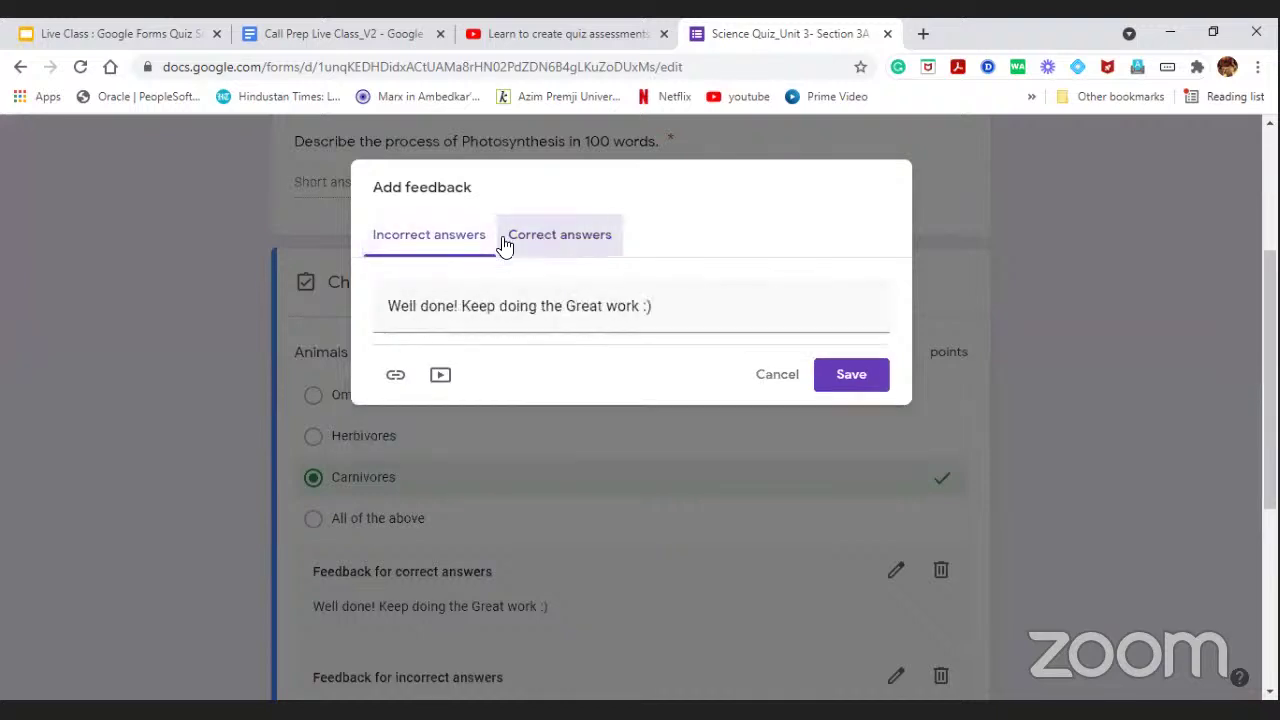
left_click(443, 248)
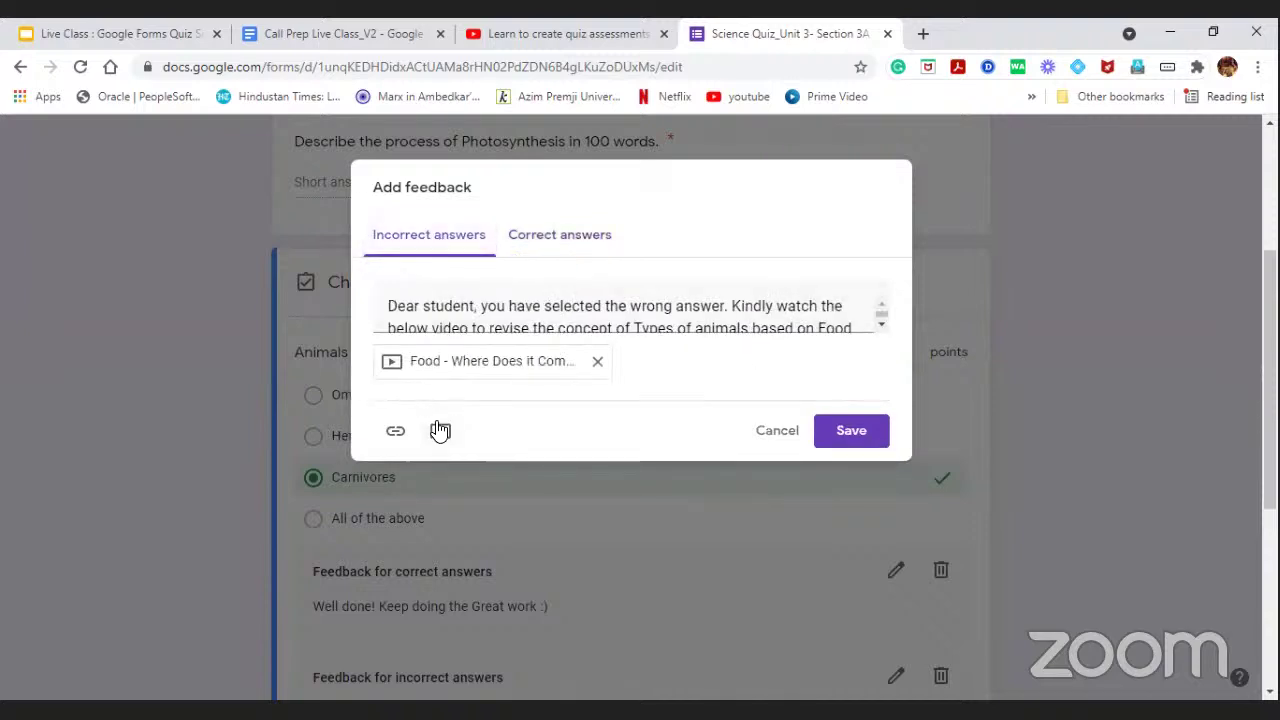
left_click(441, 433)
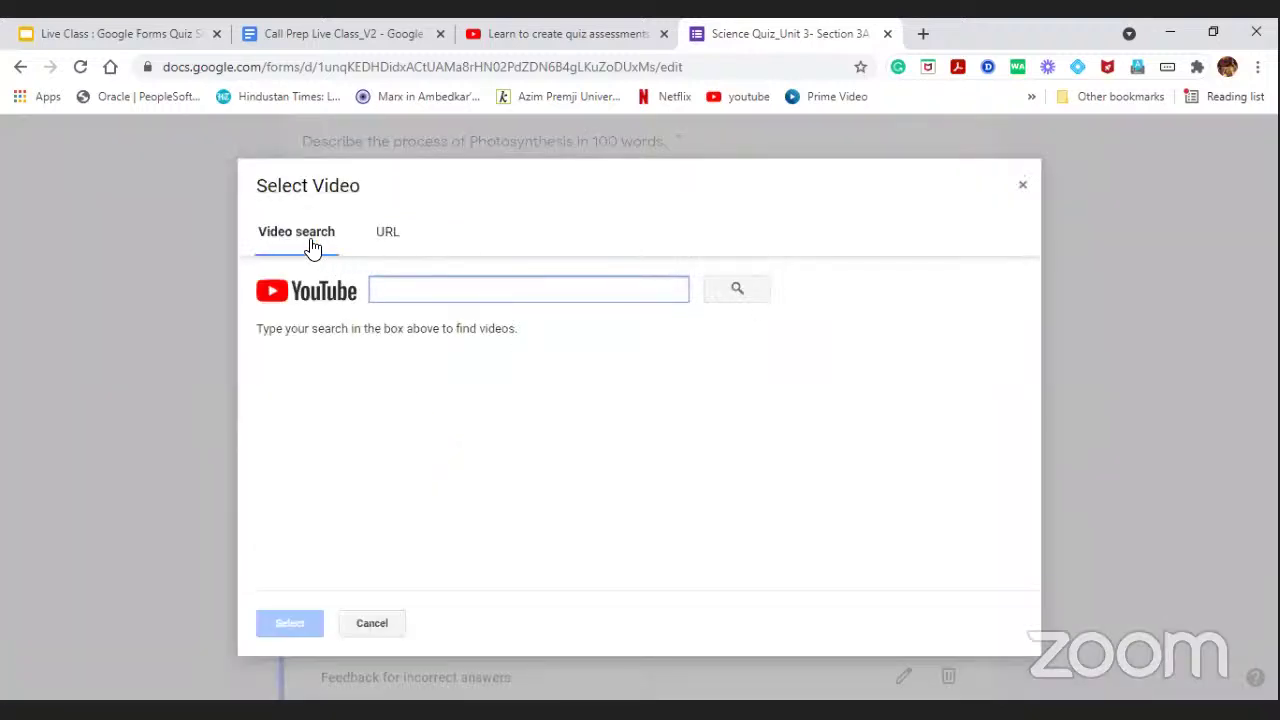
left_click(390, 236)
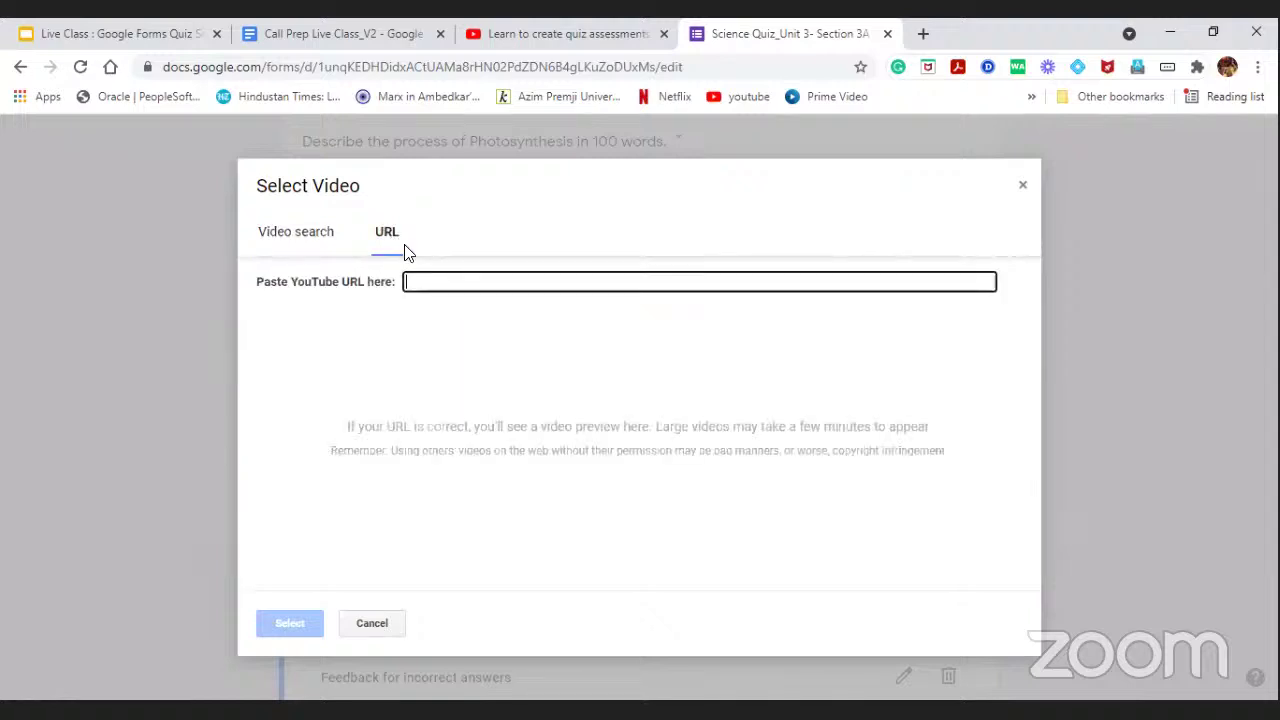
left_click(312, 238)
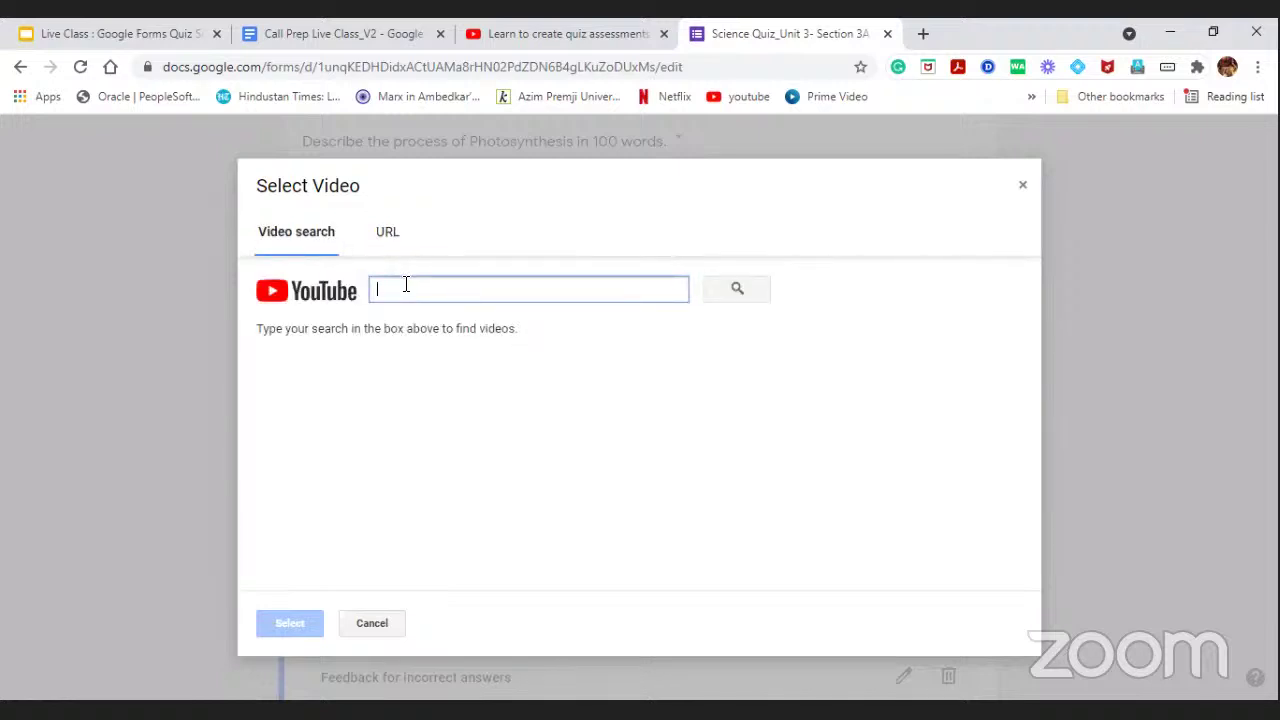
type("tyoes of n")
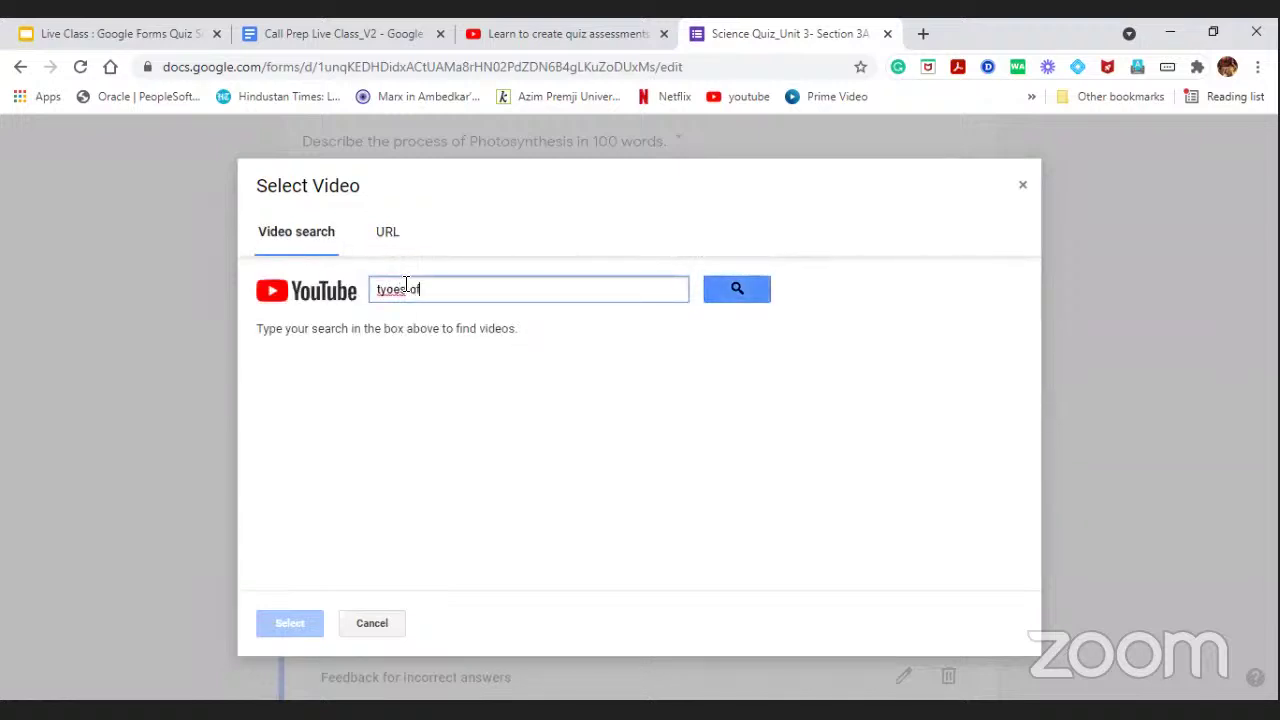
key("BackSpace")
key("BackSpace")
key("BackSpace")
key("BackSpace")
key("BackSpace")
key("BackSpace")
key("BackSpace")
key("BackSpace")
type("pes of animals")
left_click(749, 289)
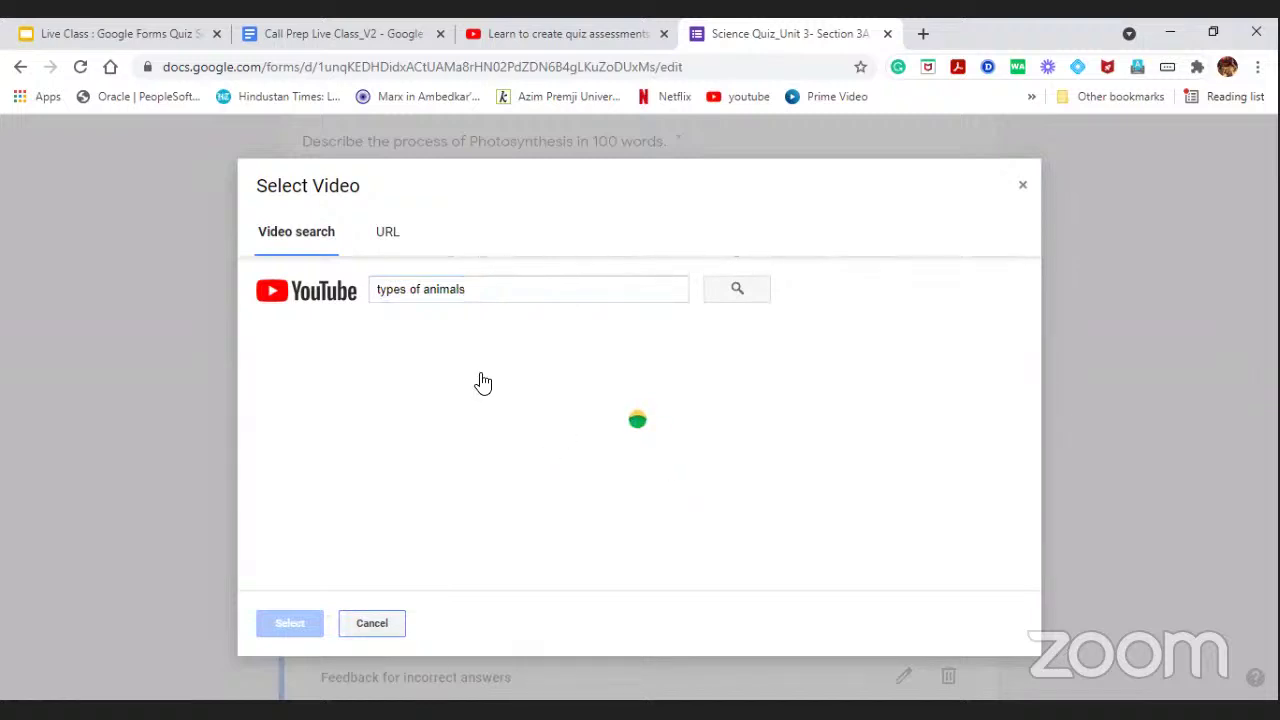
scroll(505, 410, "down", 3)
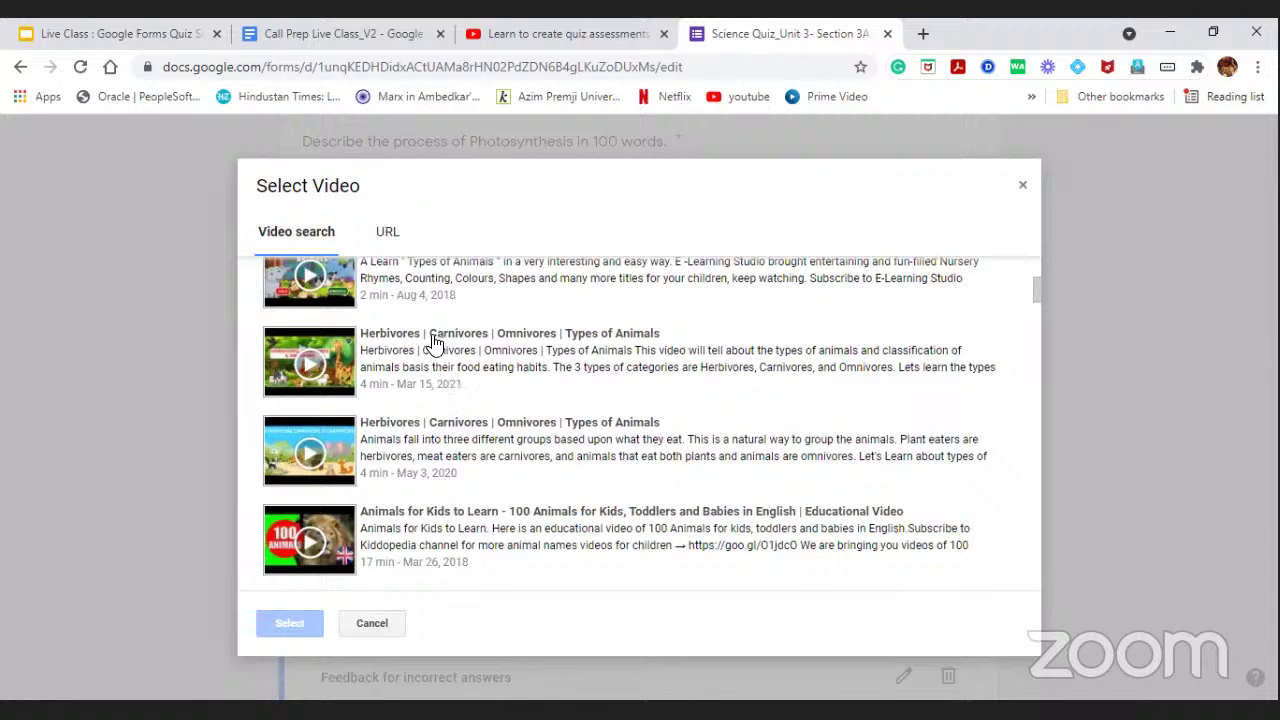
left_click(431, 347)
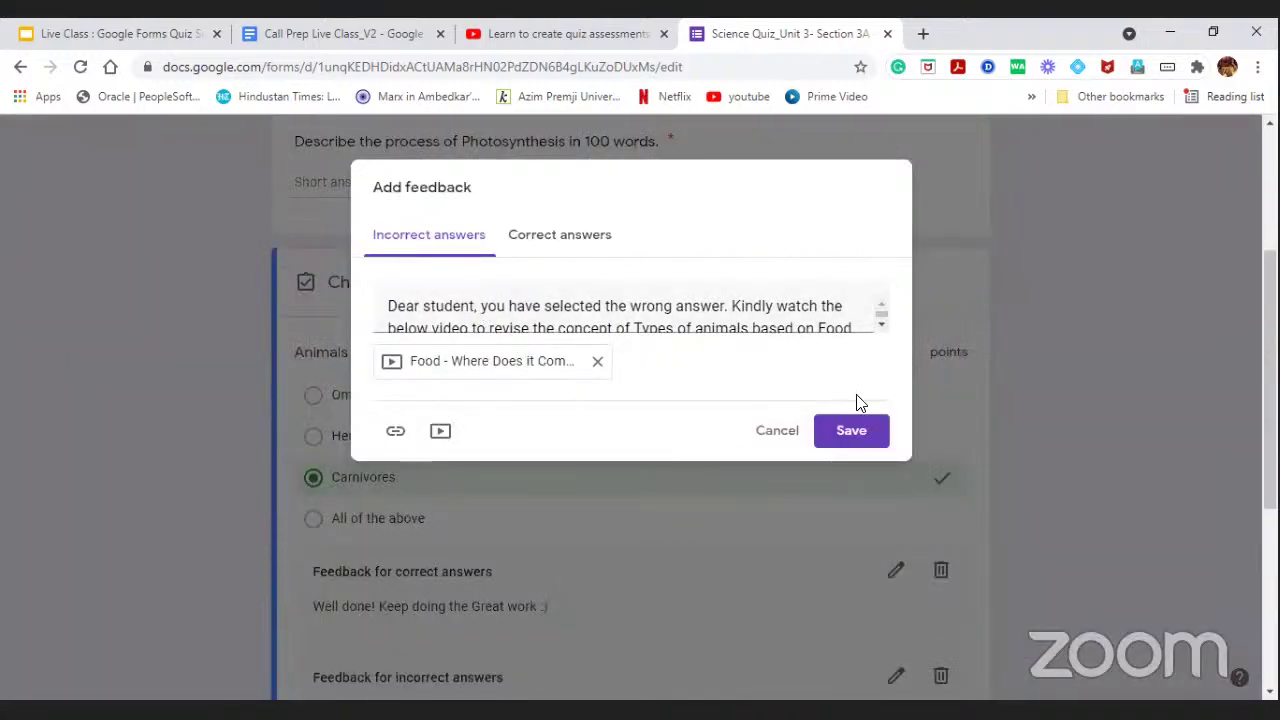
Save the incorrect-answer feedback, review its Food video, and close the answer key.
left_click(851, 432)
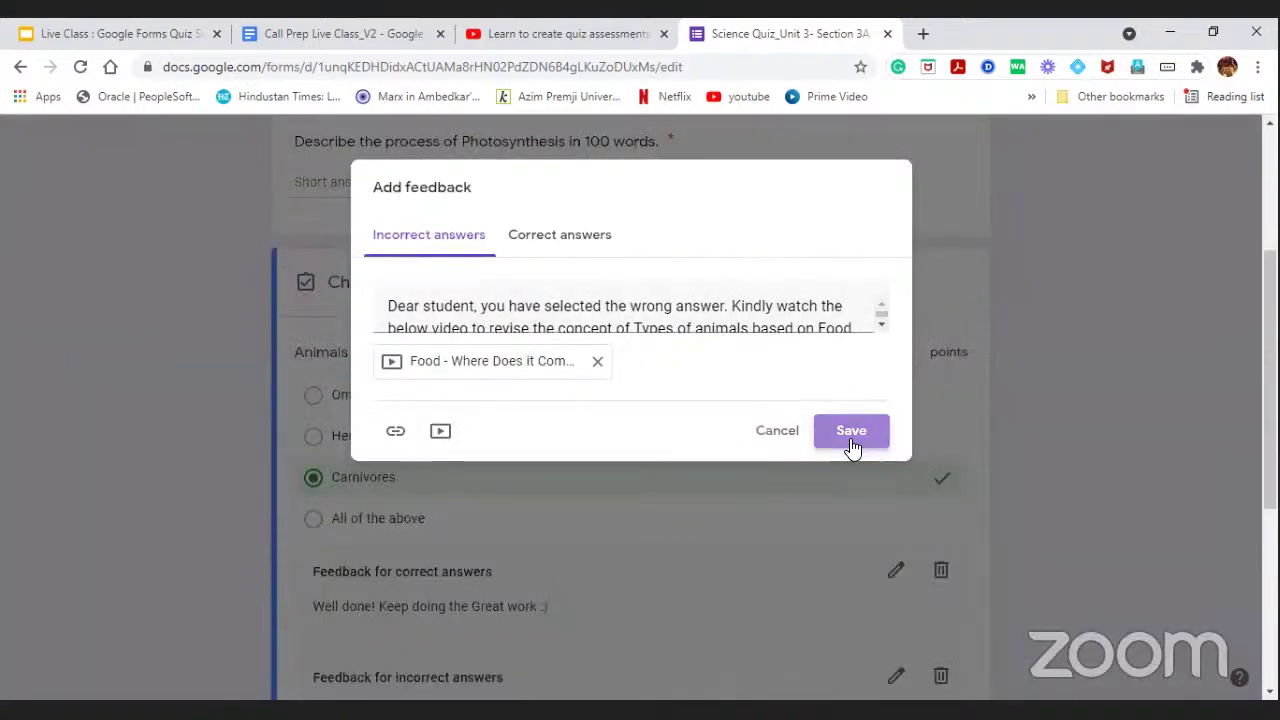
scroll(610, 465, "down", 1)
scroll(630, 470, "down", 4)
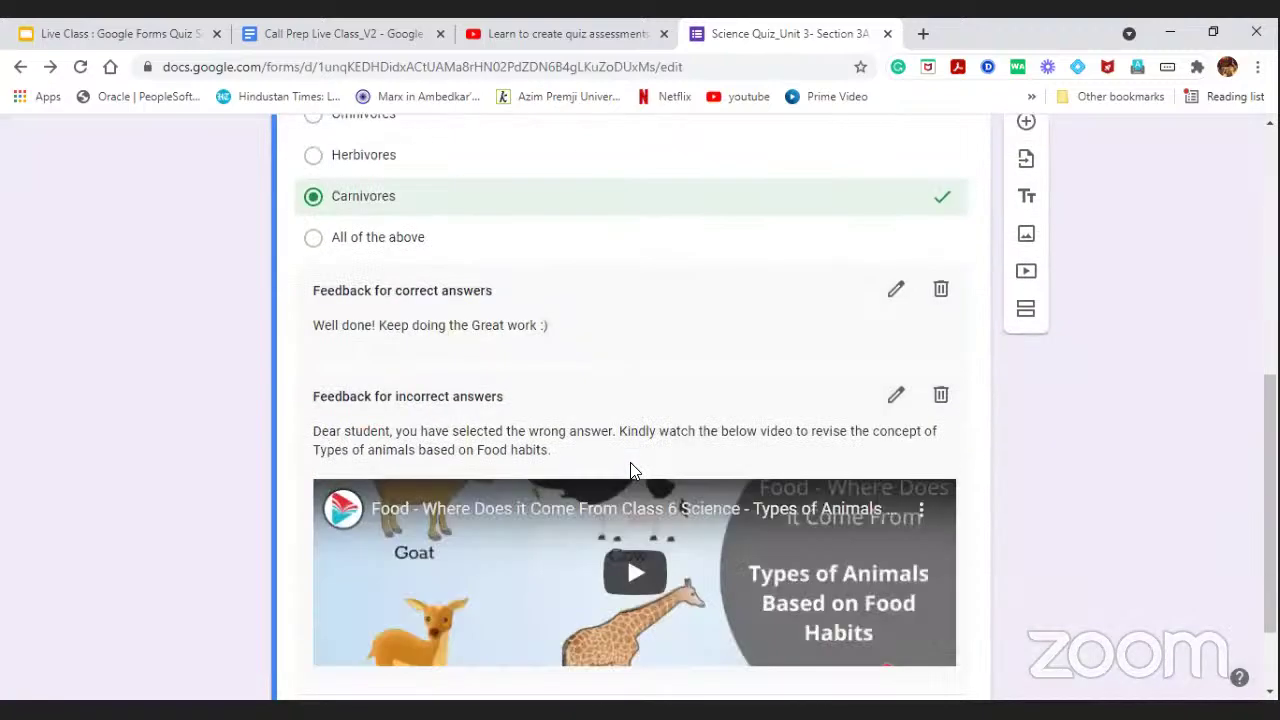
scroll(583, 286, "up", 1)
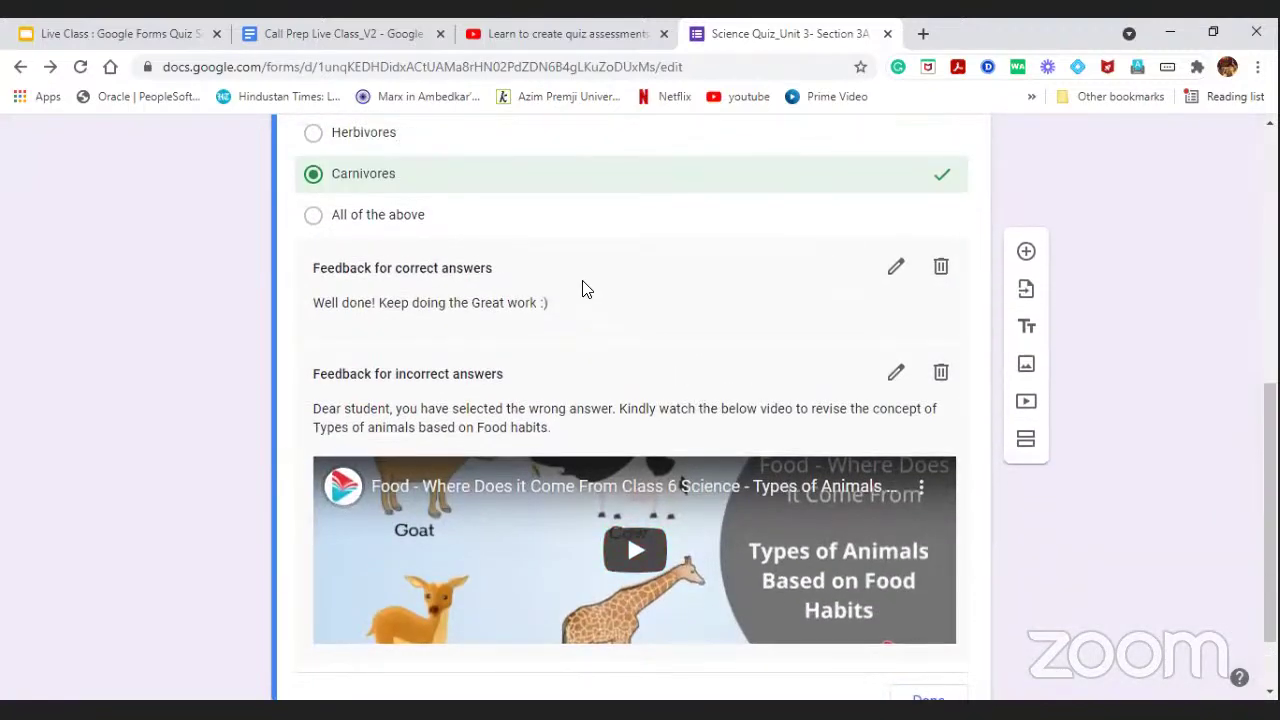
scroll(623, 380, "up", 1)
scroll(600, 370, "up", 1)
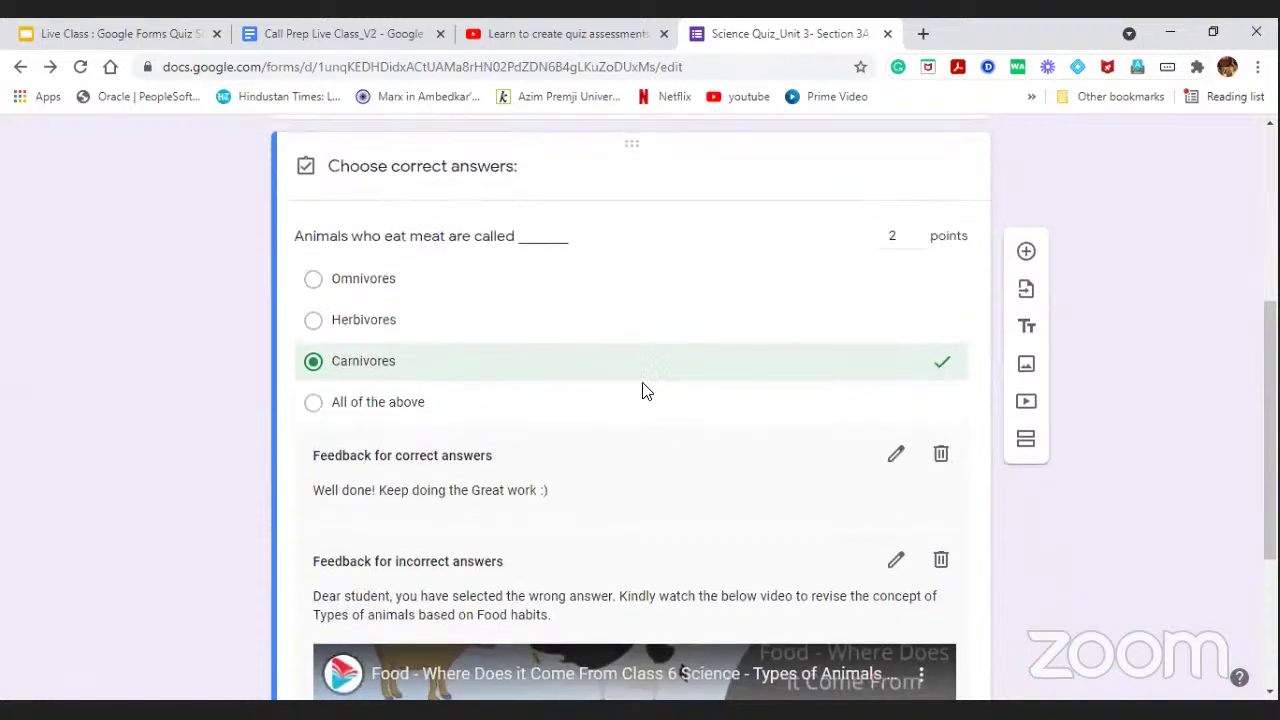
scroll(740, 290, "down", 3)
scroll(800, 278, "up", 3)
scroll(790, 330, "down", 3)
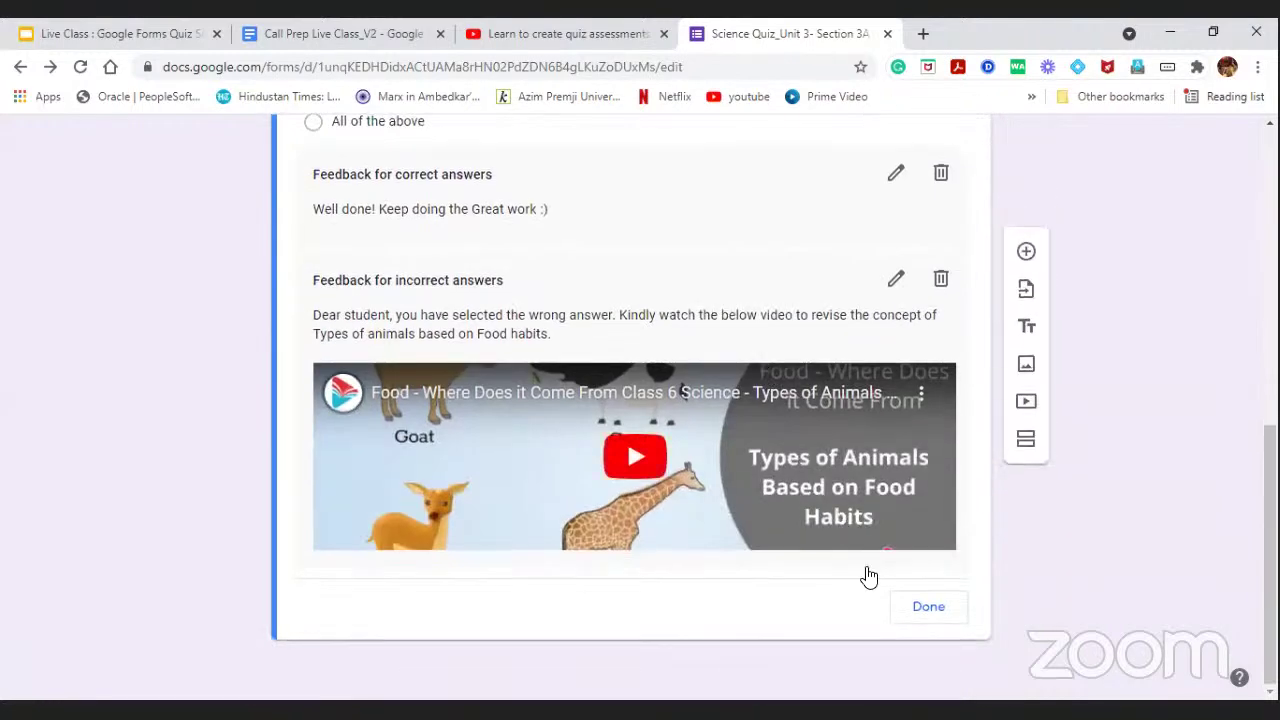
left_click(920, 612)
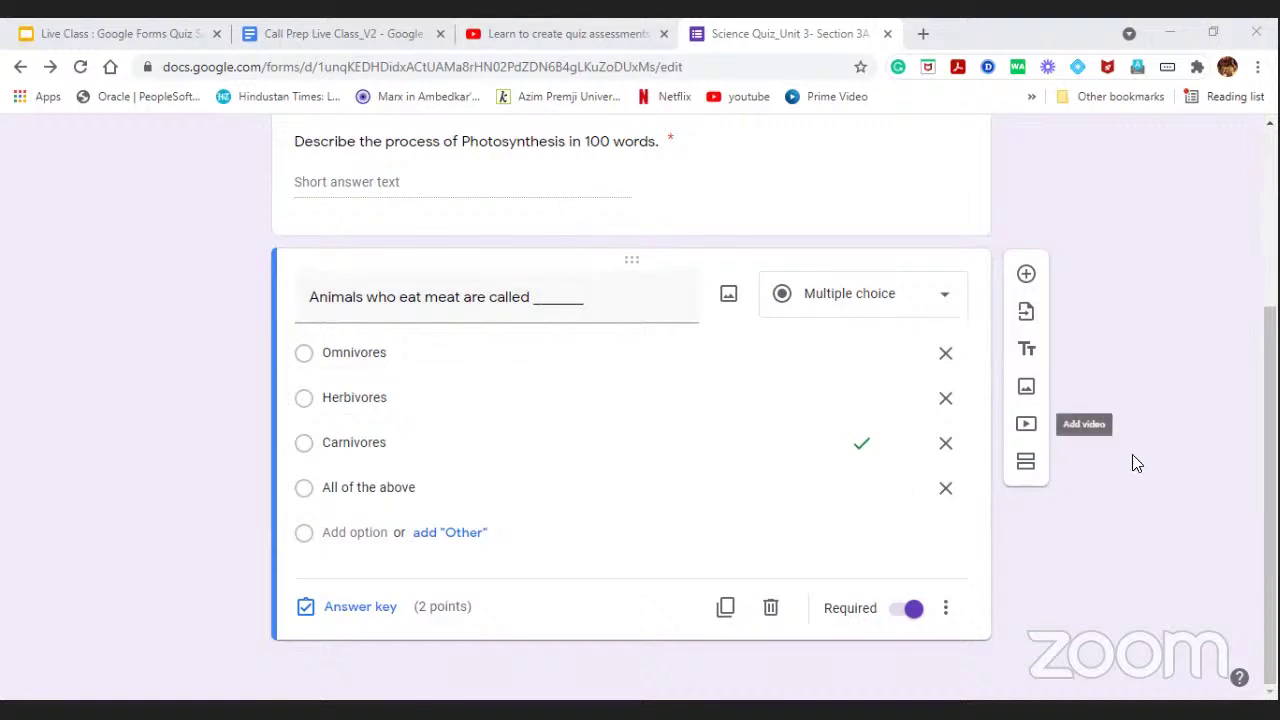
Add a Multiple choice grid question below the meat-eaters question.
left_click(1026, 276)
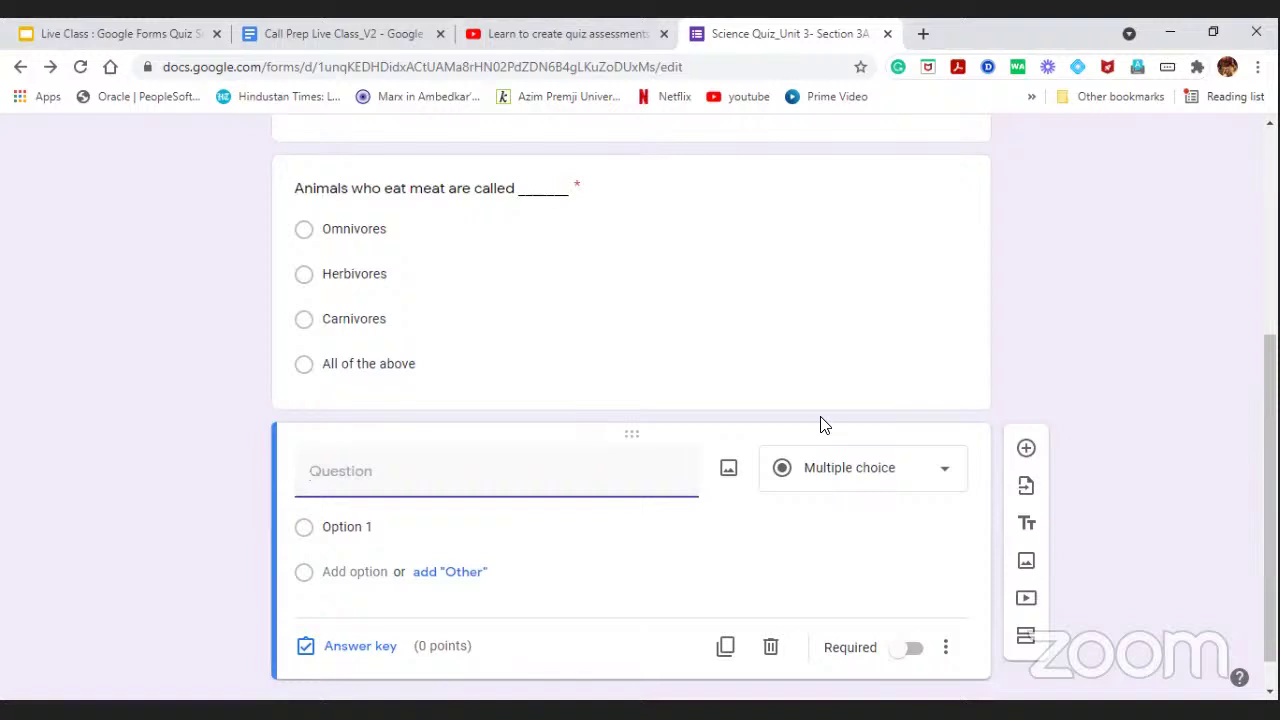
left_click(759, 457)
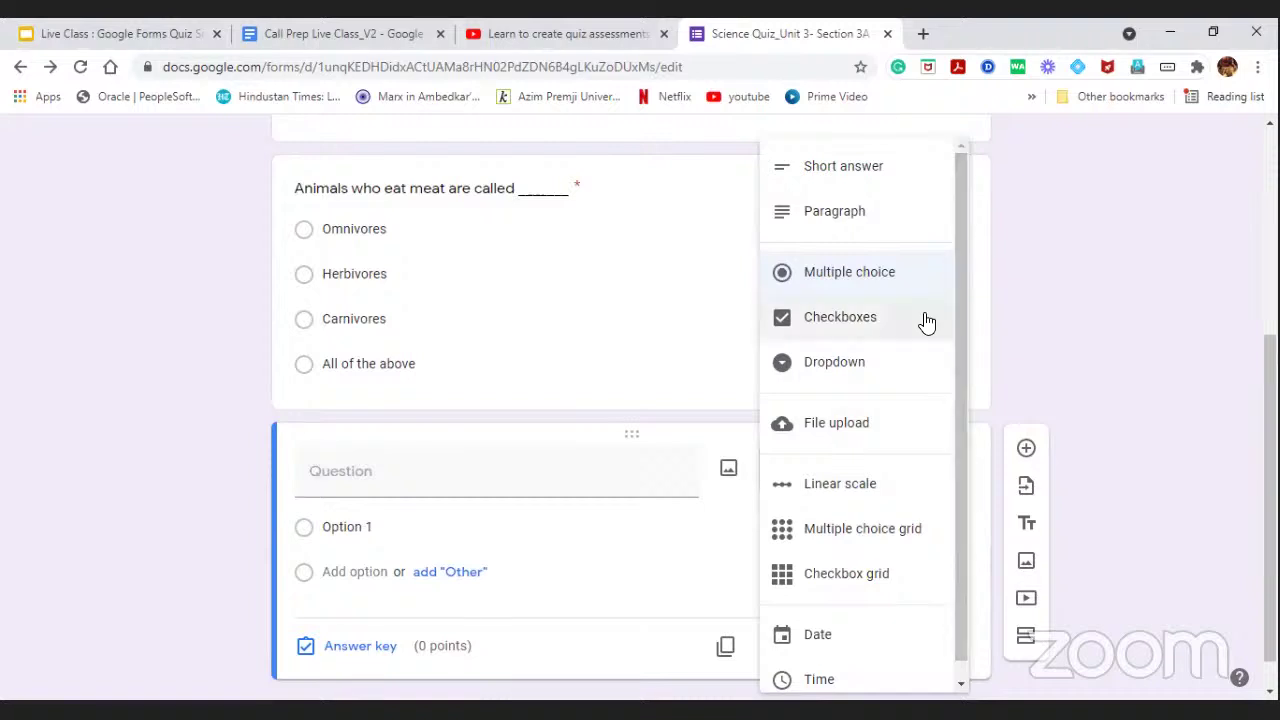
scroll(948, 295, "down", 1)
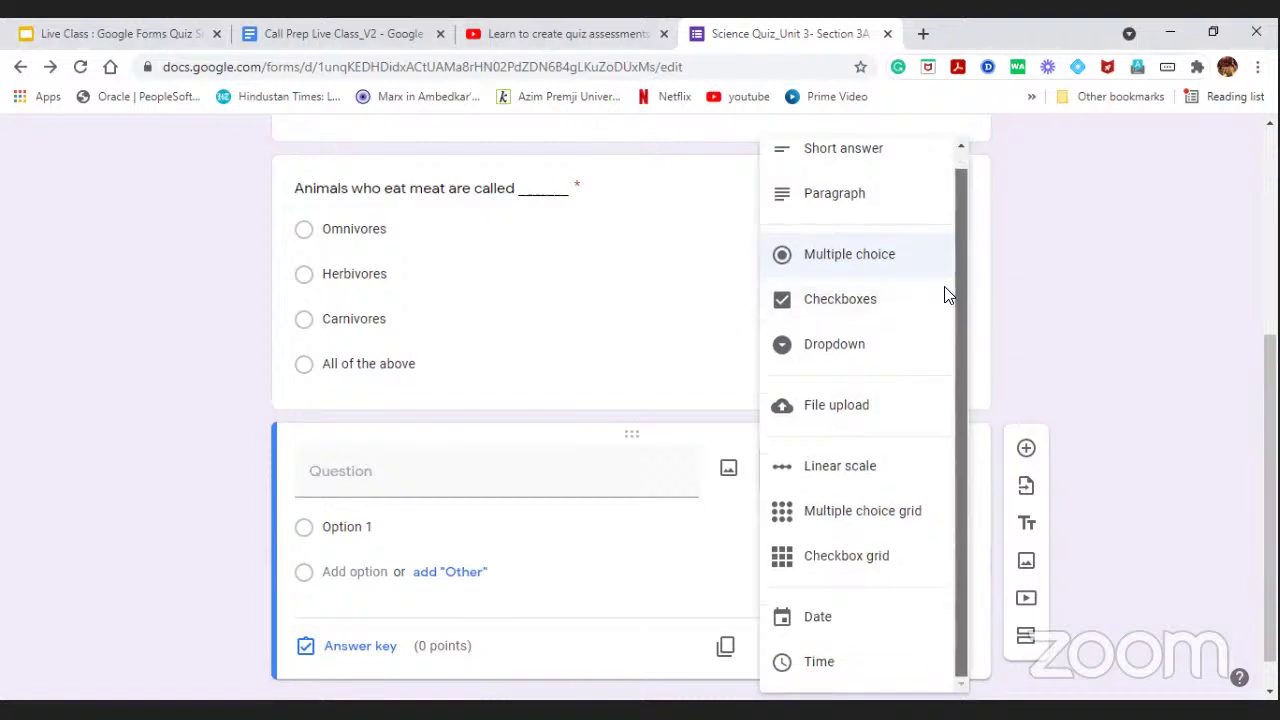
left_click(815, 522)
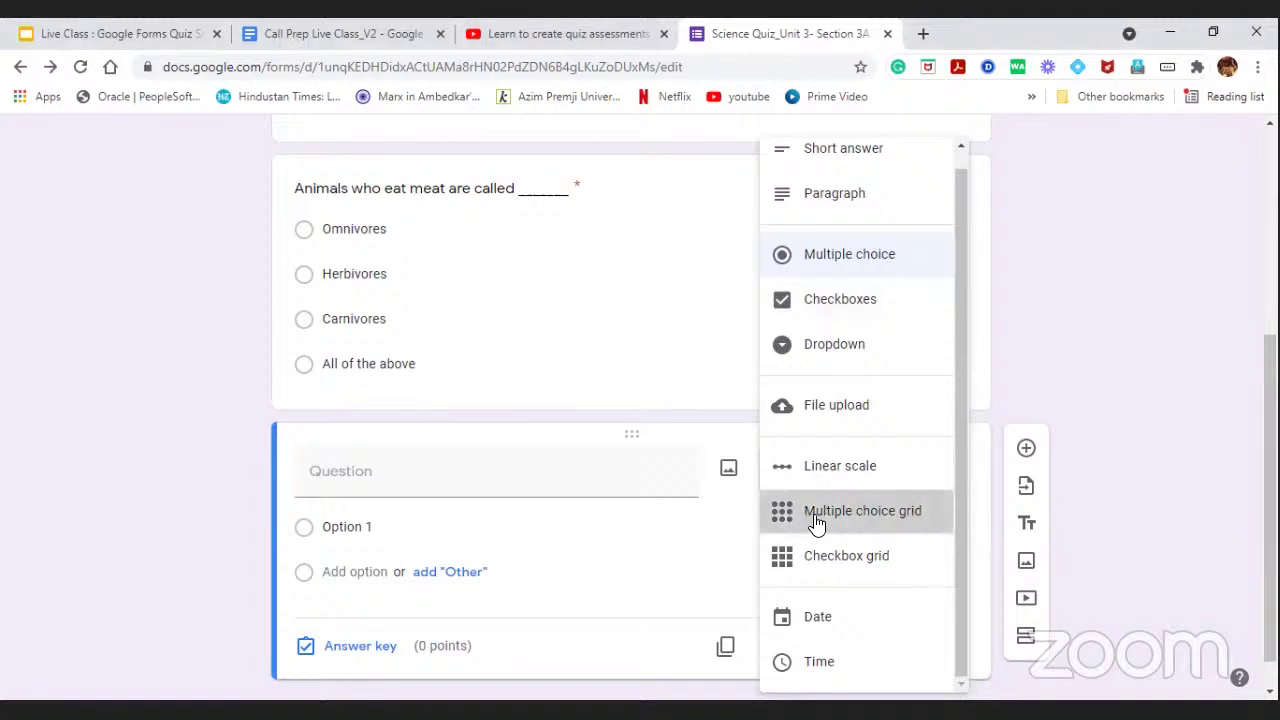
left_click(502, 470)
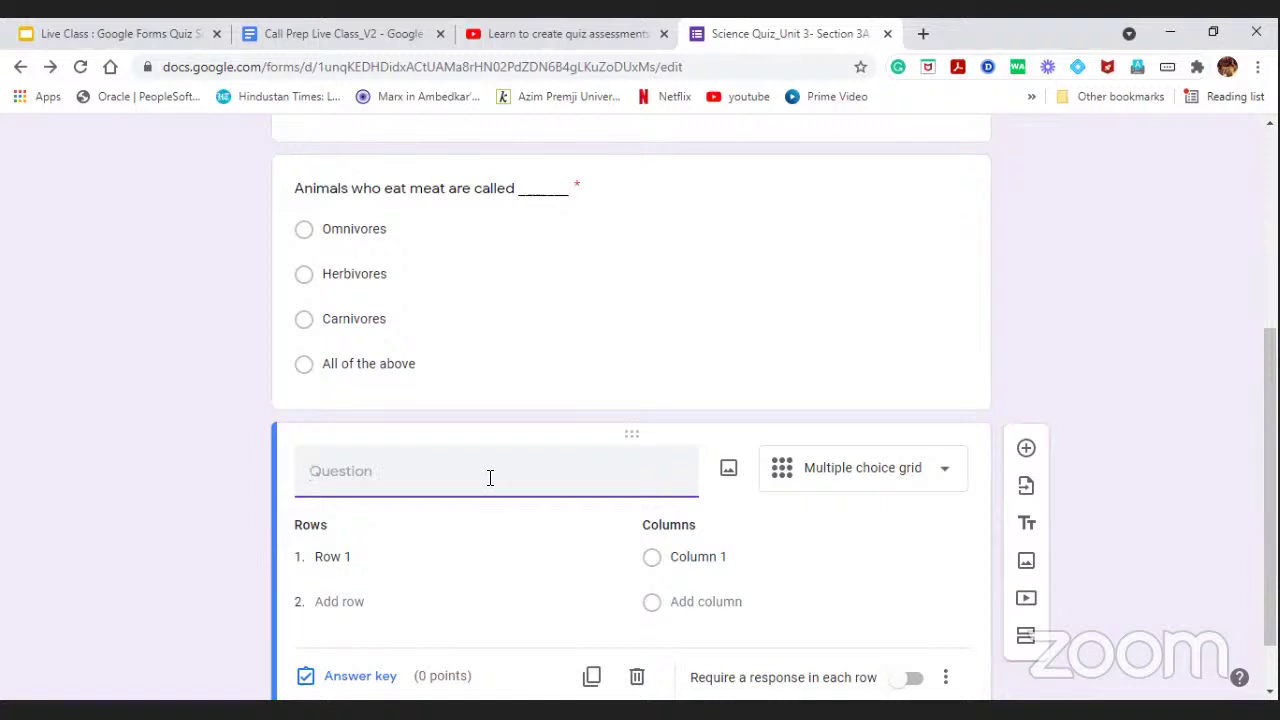
Title the grid question 'Match the state with its respective capital city'.
type("Match the states")
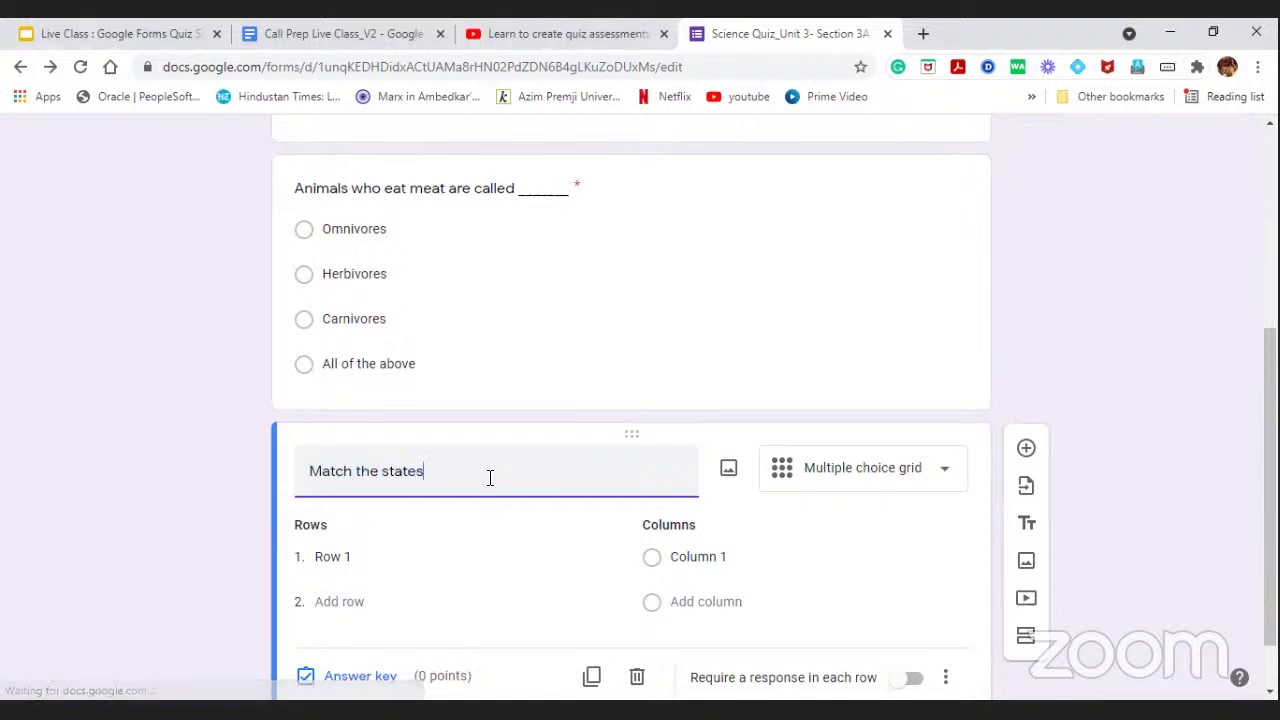
key("BackSpace")
type("s")
key("BackSpace")
type("wi")
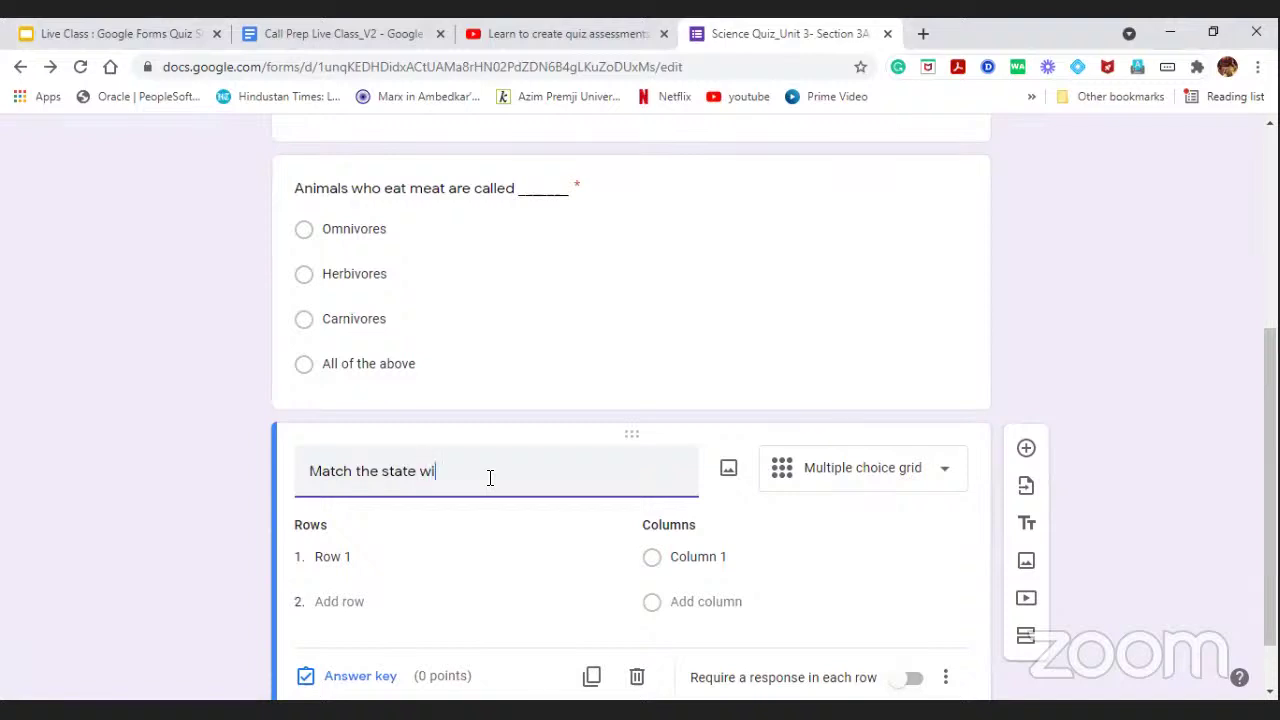
type("th its respective capital city.")
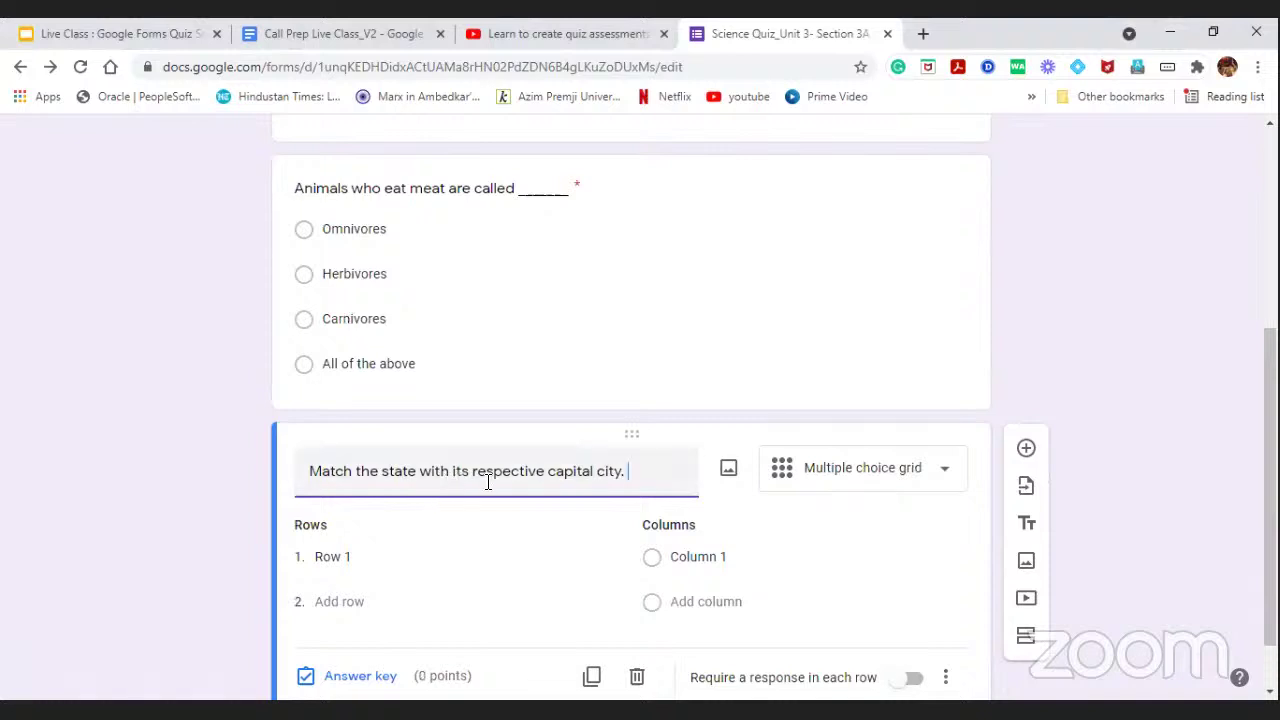
Name the grid rows West Bengal, Karnataka and Rajasthan.
left_click(368, 559)
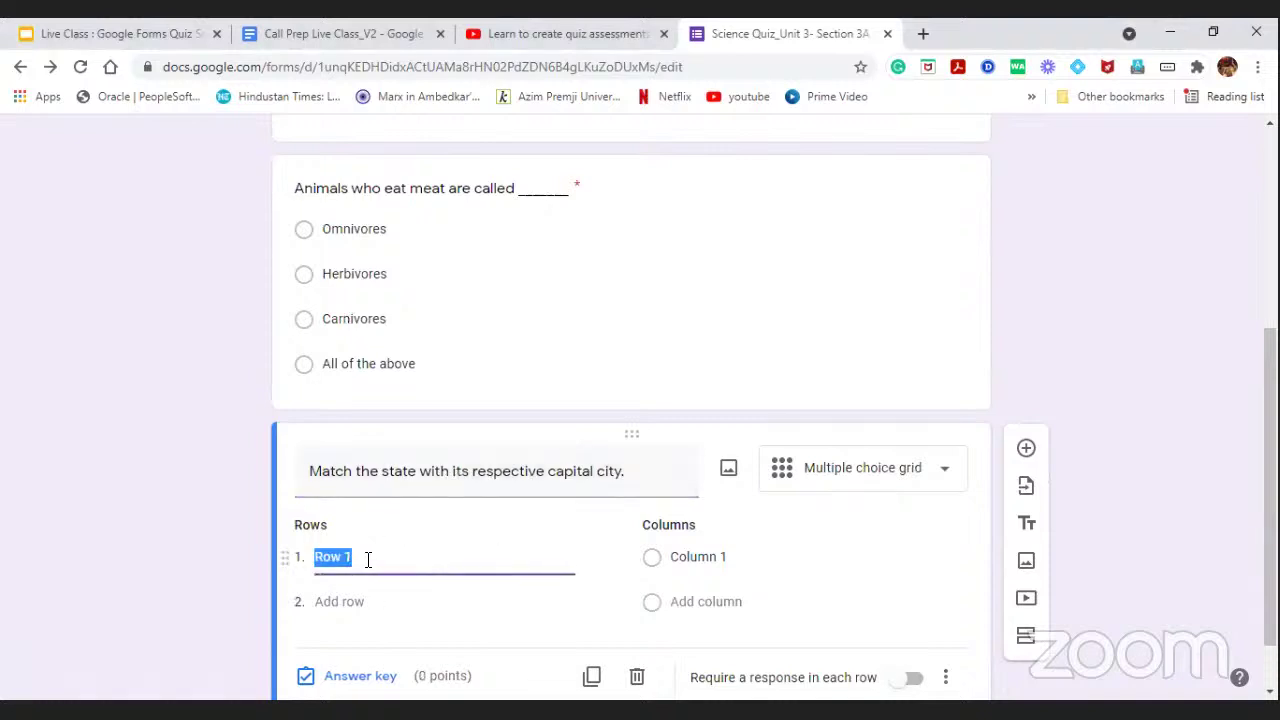
key("BackSpace")
type("West Bengal")
left_click(355, 605)
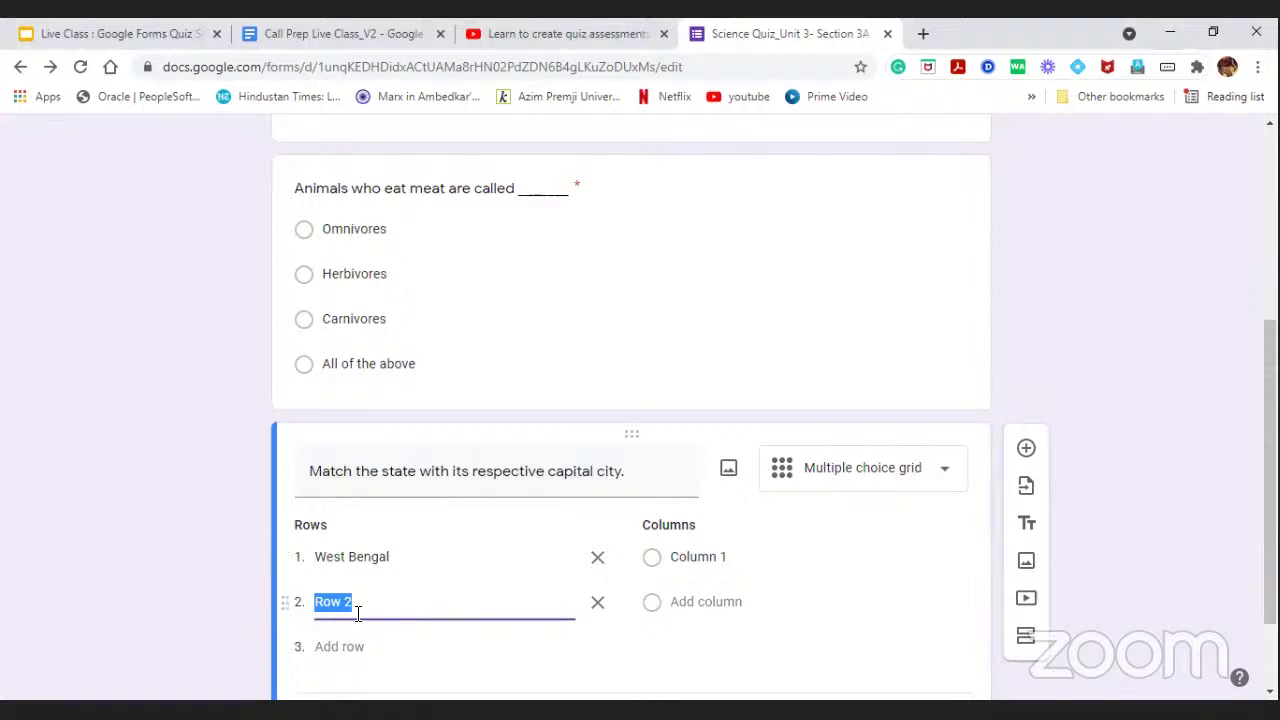
type("Karnataka")
left_click(325, 647)
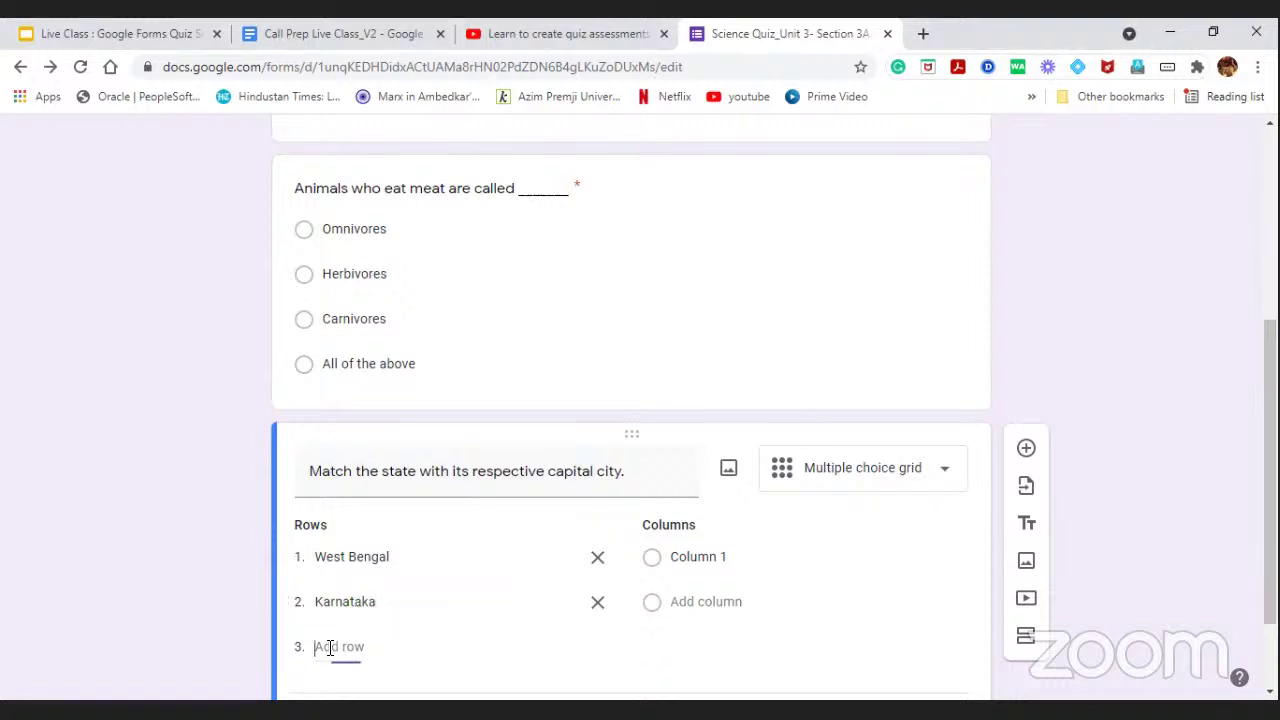
type("Raja")
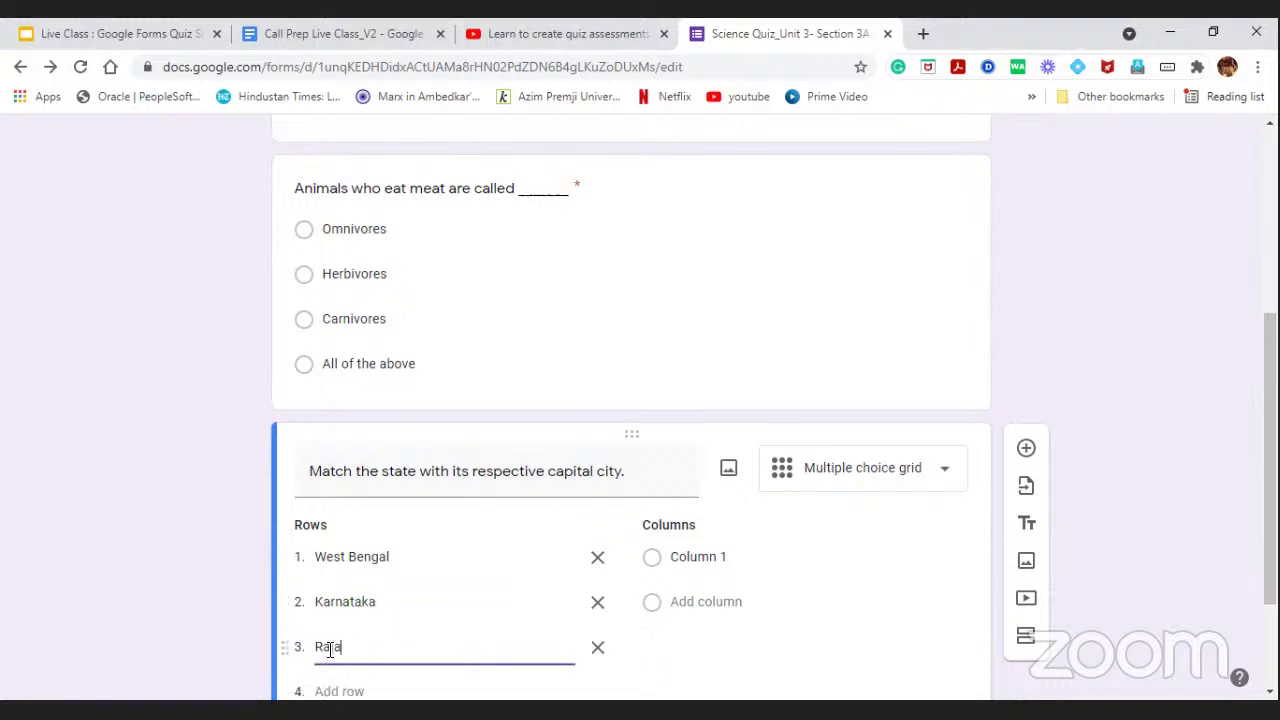
type("sthan")
scroll(420, 580, "down", 1)
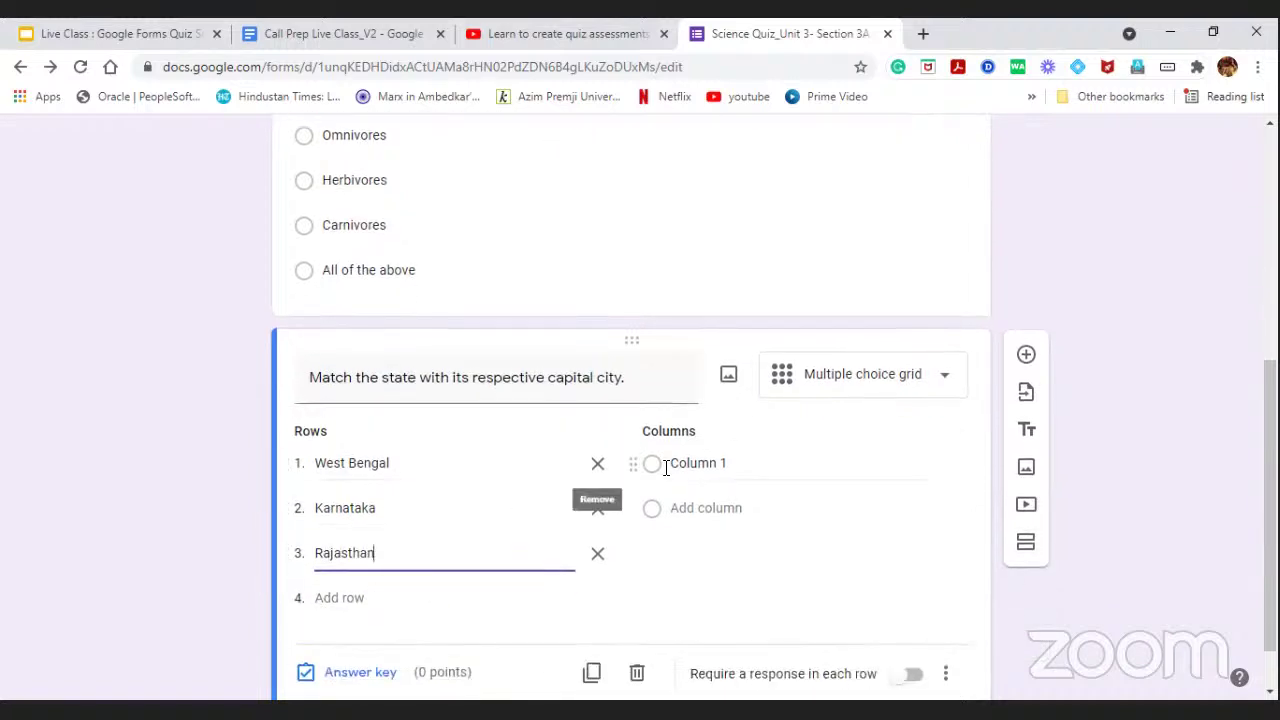
Set the grid columns to Kolkata, Bengaluru and Jaipur.
left_click(694, 462)
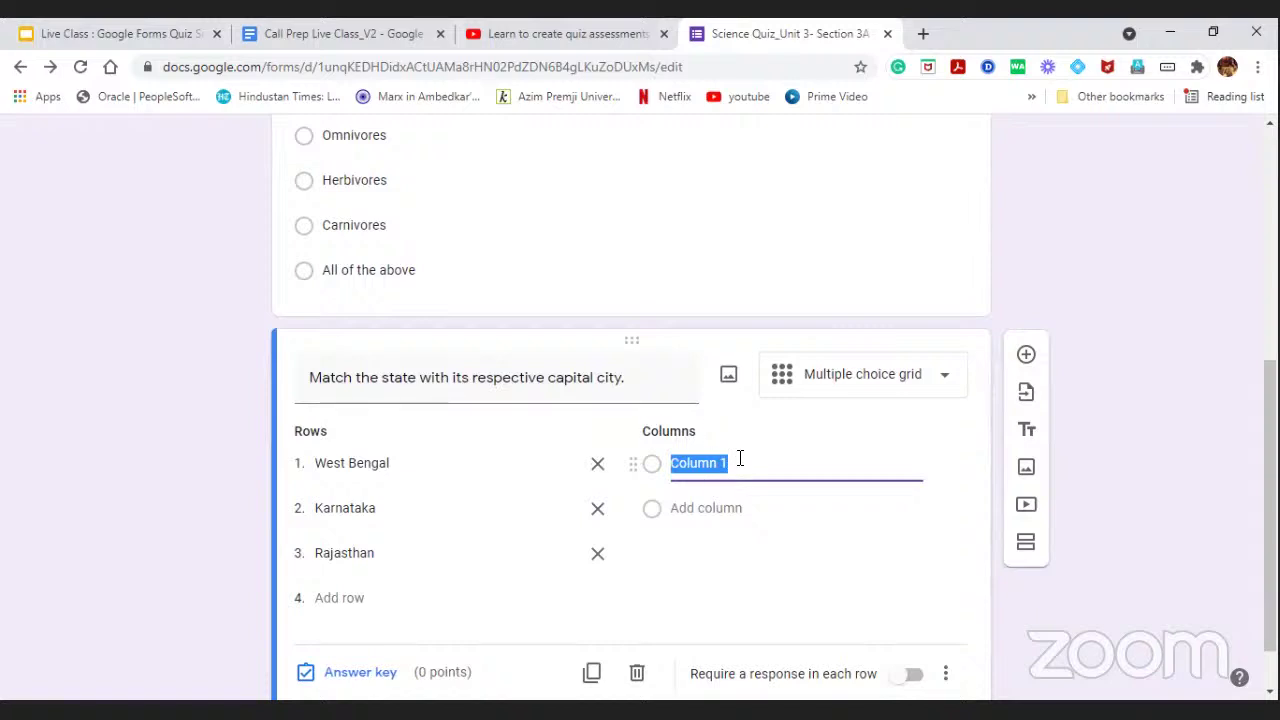
key("BackSpace")
type("Kolkata")
left_click(740, 507)
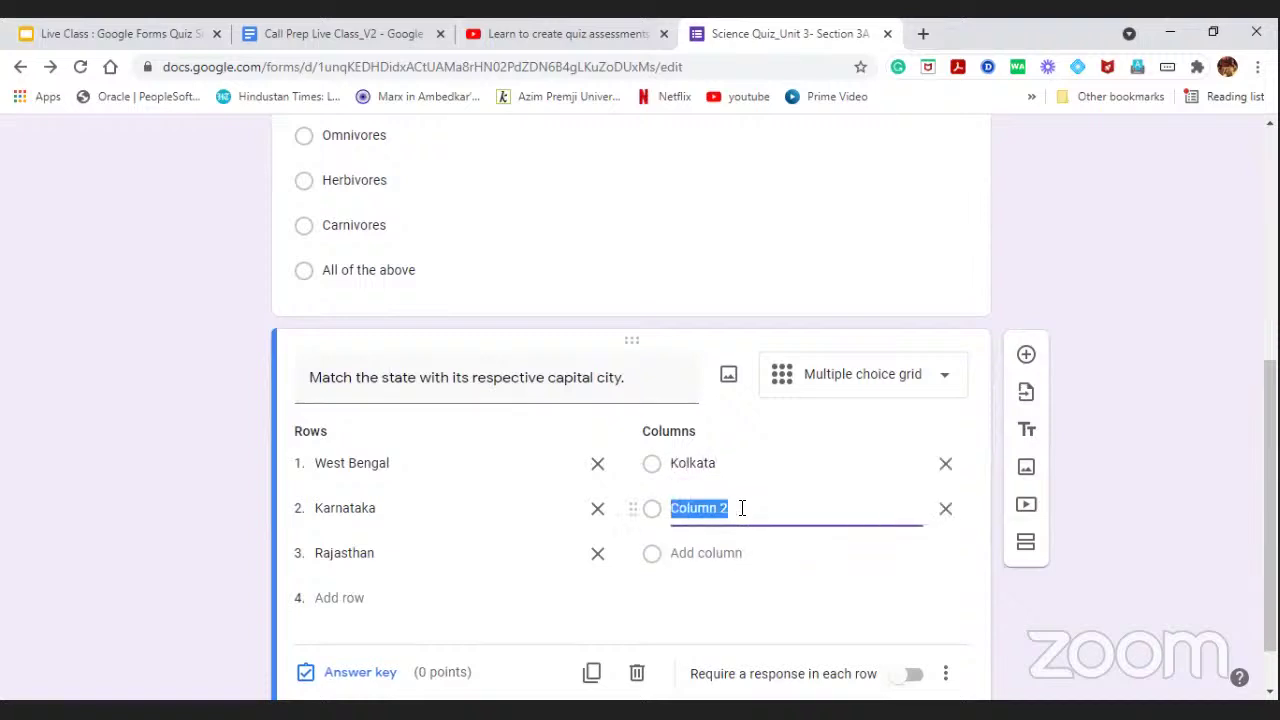
type("Bengaluru")
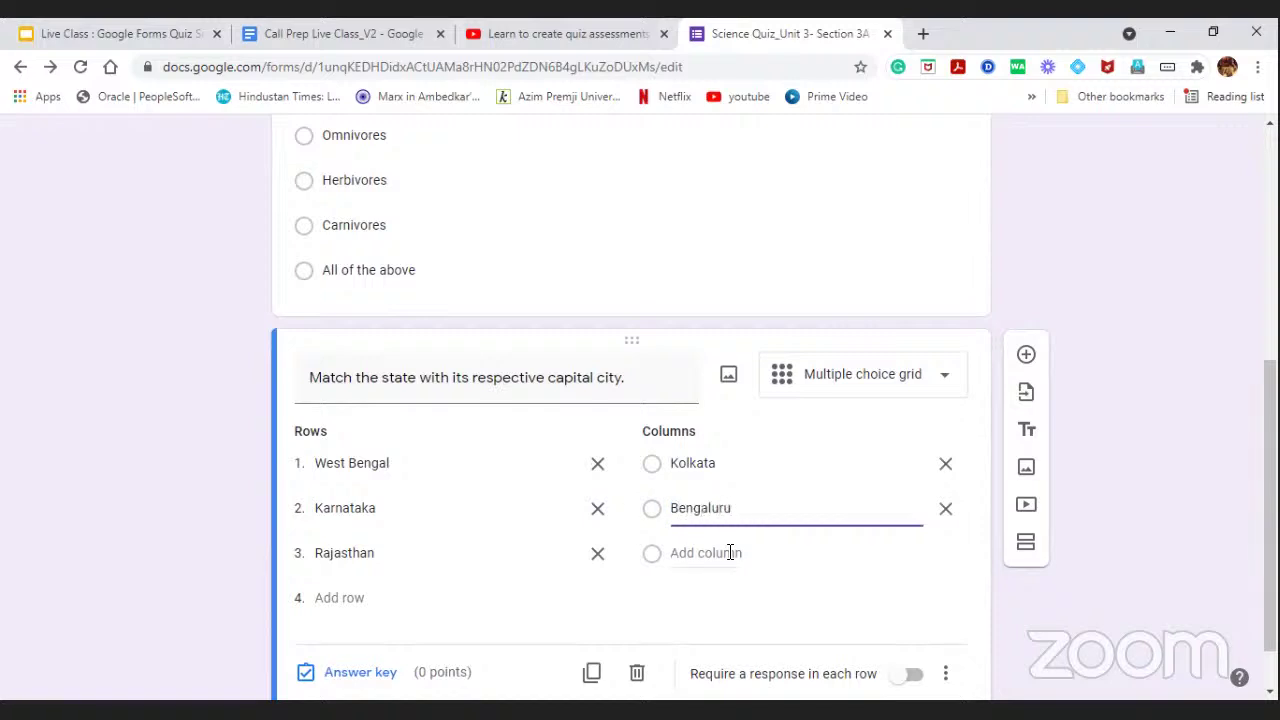
left_click(730, 553)
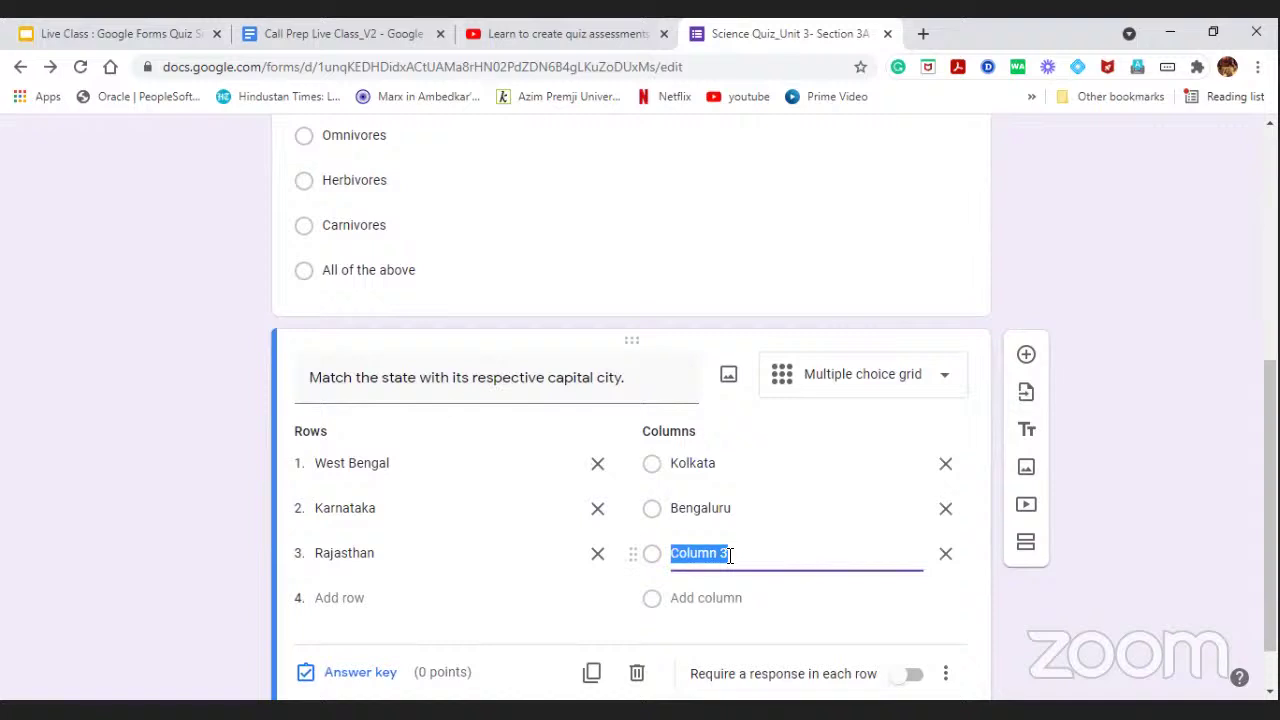
type("Jaipur")
Require a response in each row and open the grid's answer key.
scroll(928, 608, "down", 1)
left_click(914, 613)
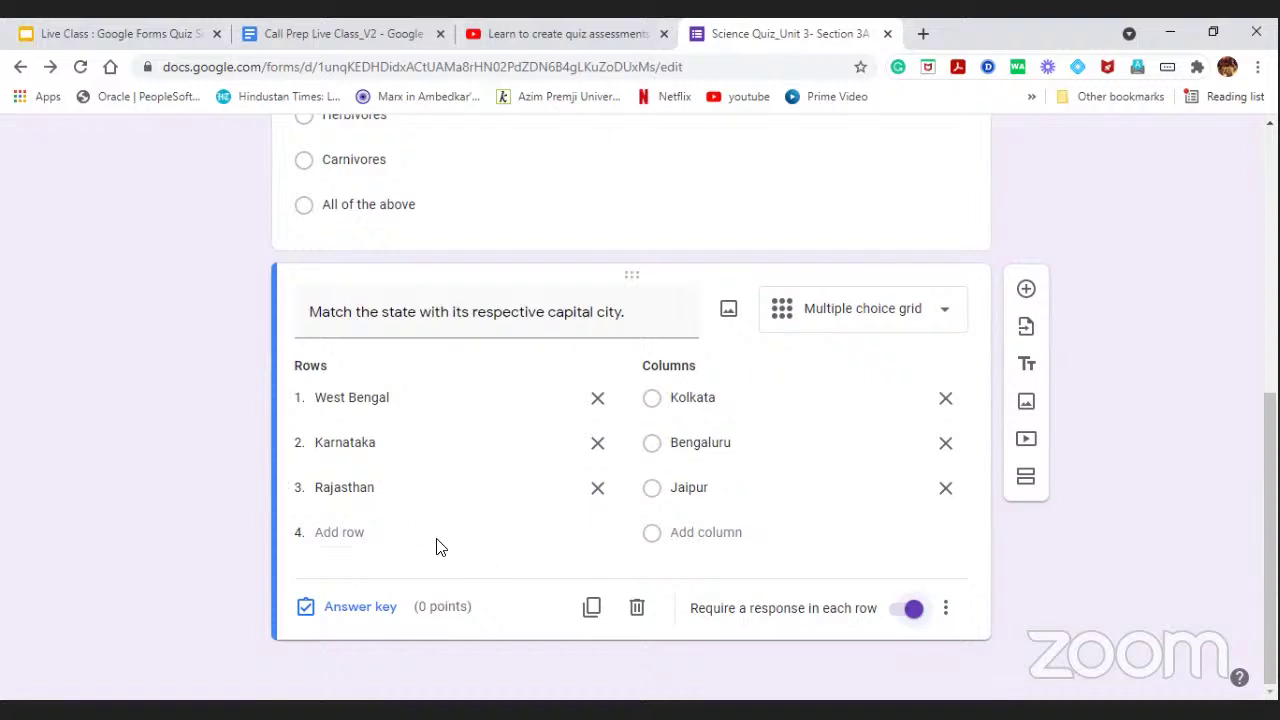
left_click(350, 610)
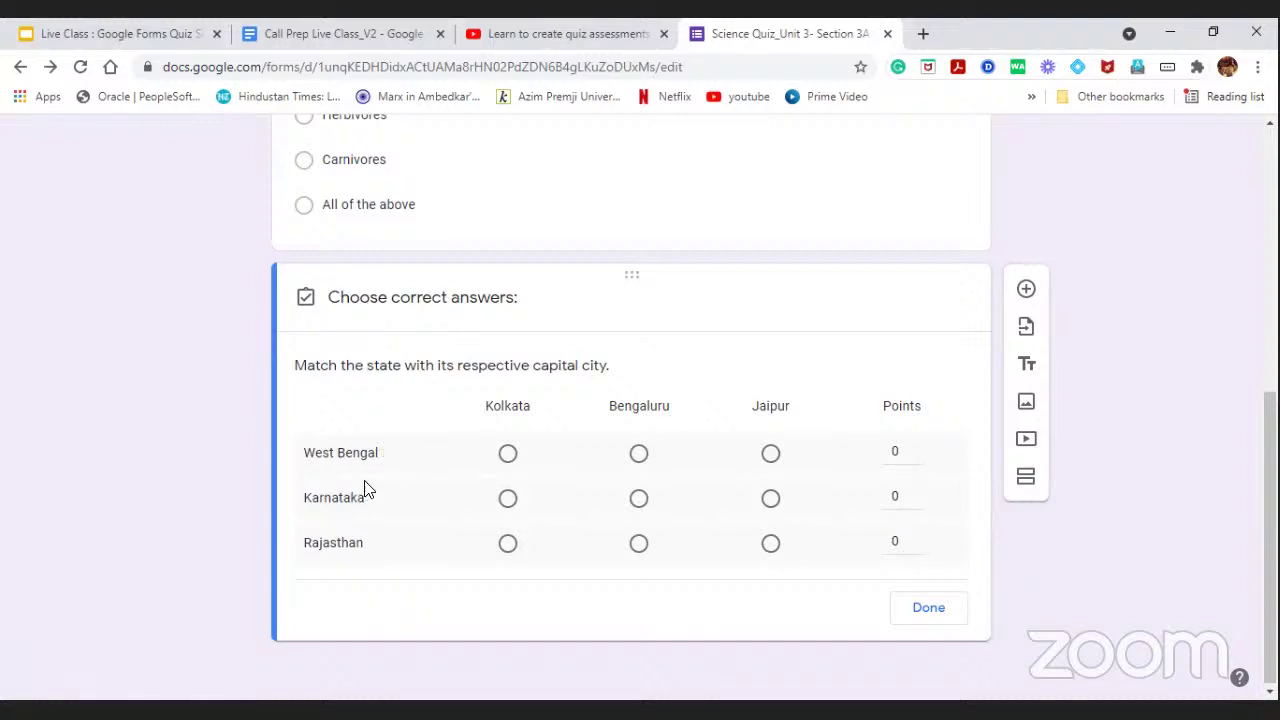
Mark Kolkata, Bengaluru and Jaipur correct for West Bengal, Karnataka and Rajasthan.
left_click(508, 455)
left_click(640, 502)
left_click(771, 548)
Give each of the three grid rows 2 points.
left_click(901, 447)
type("2")
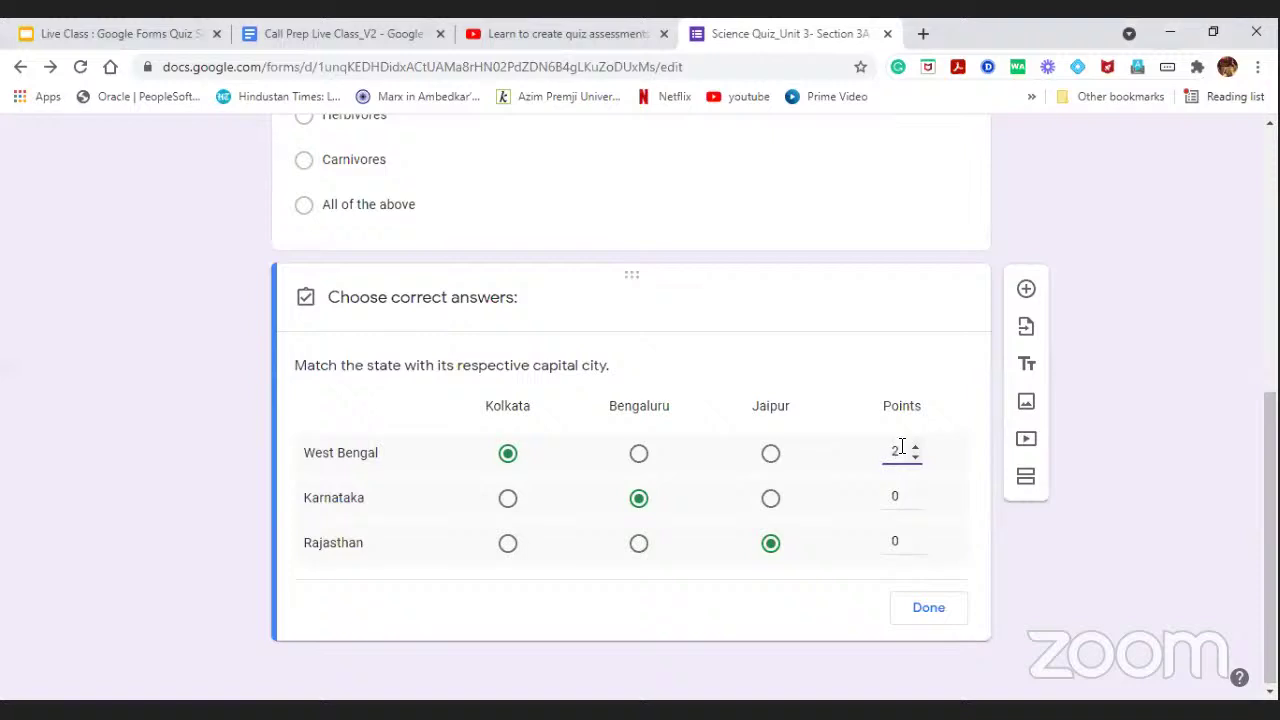
left_click(898, 494)
type("2")
left_click(895, 543)
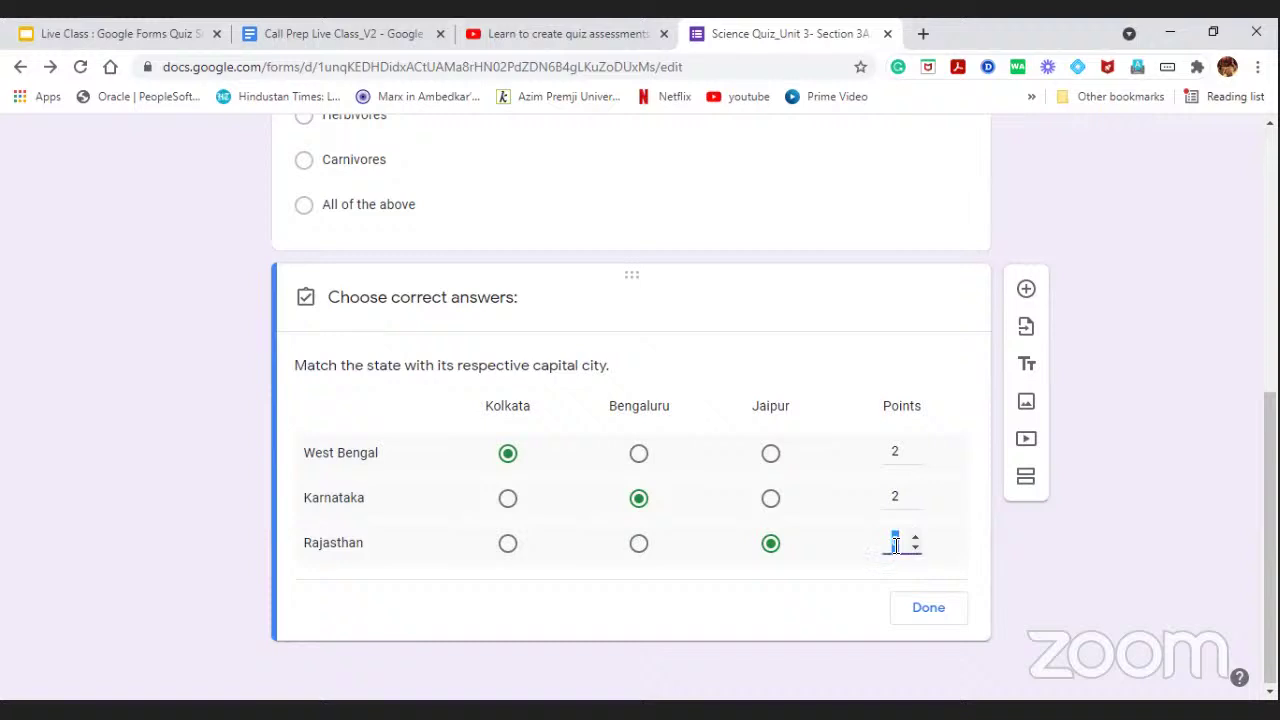
type("2")
Close the grid's answer key, keeping it a Multiple choice grid worth 6 points.
left_click(912, 607)
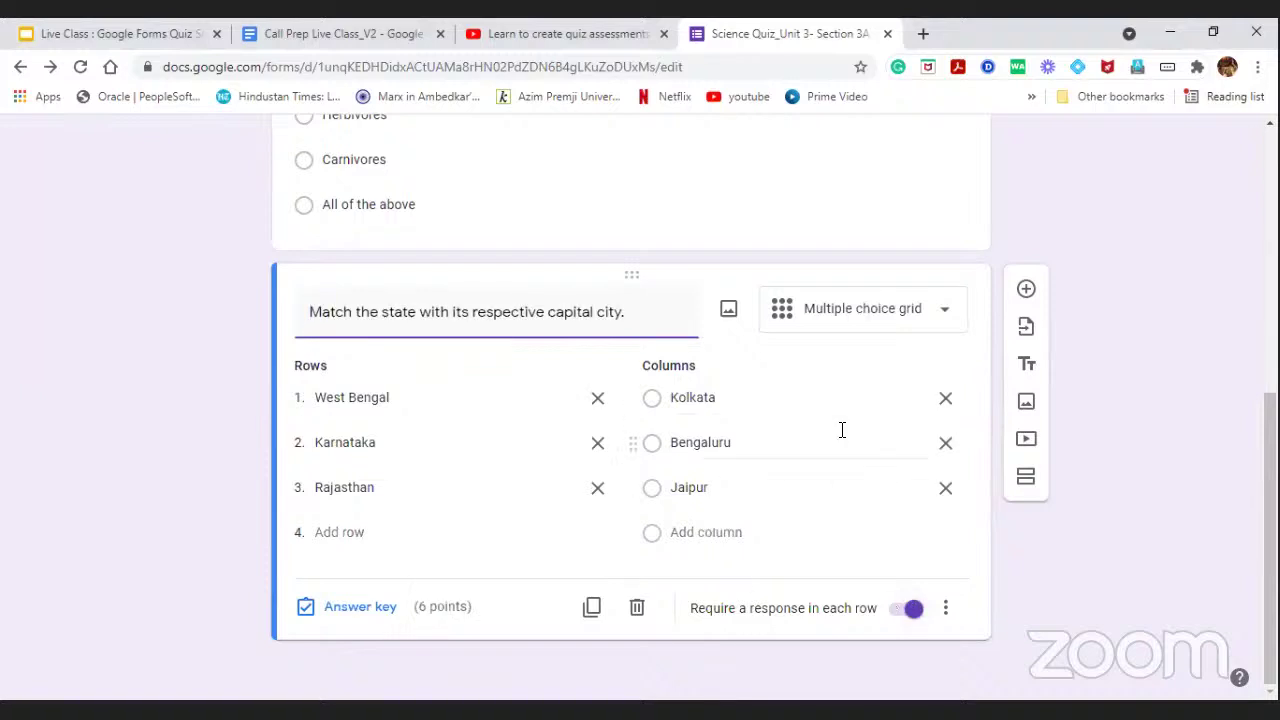
left_click(566, 41)
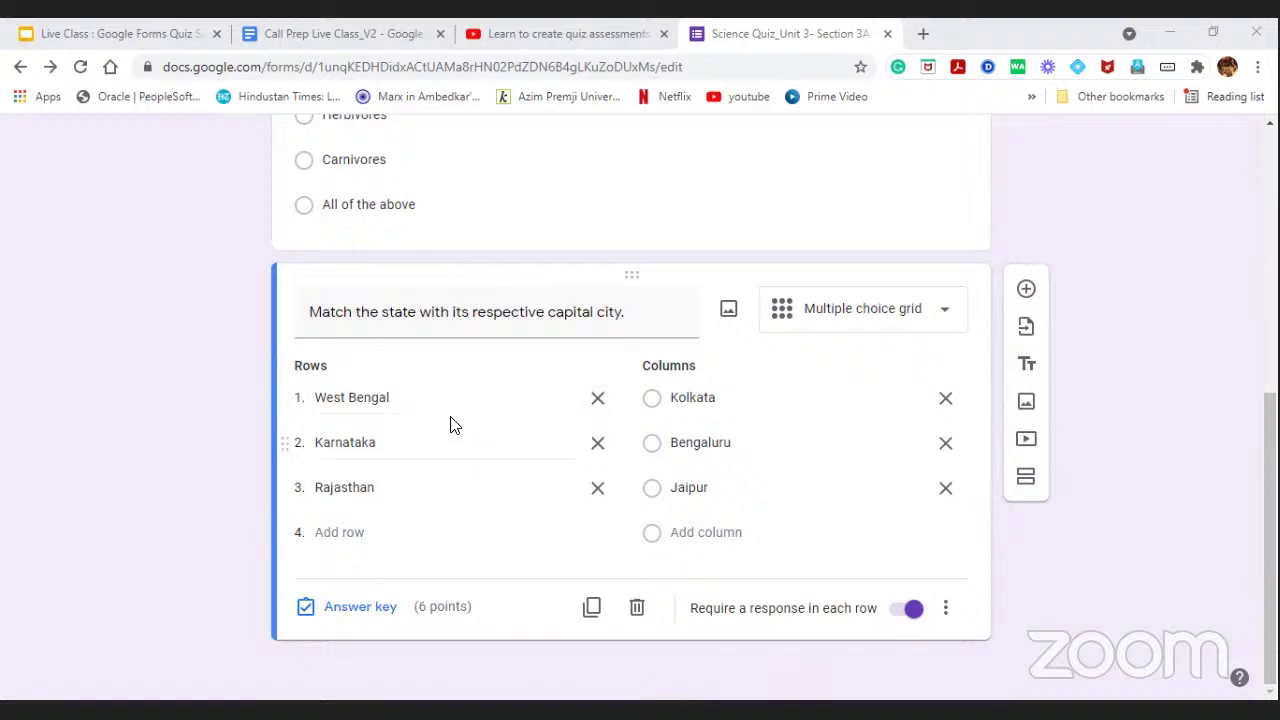
left_click(840, 313)
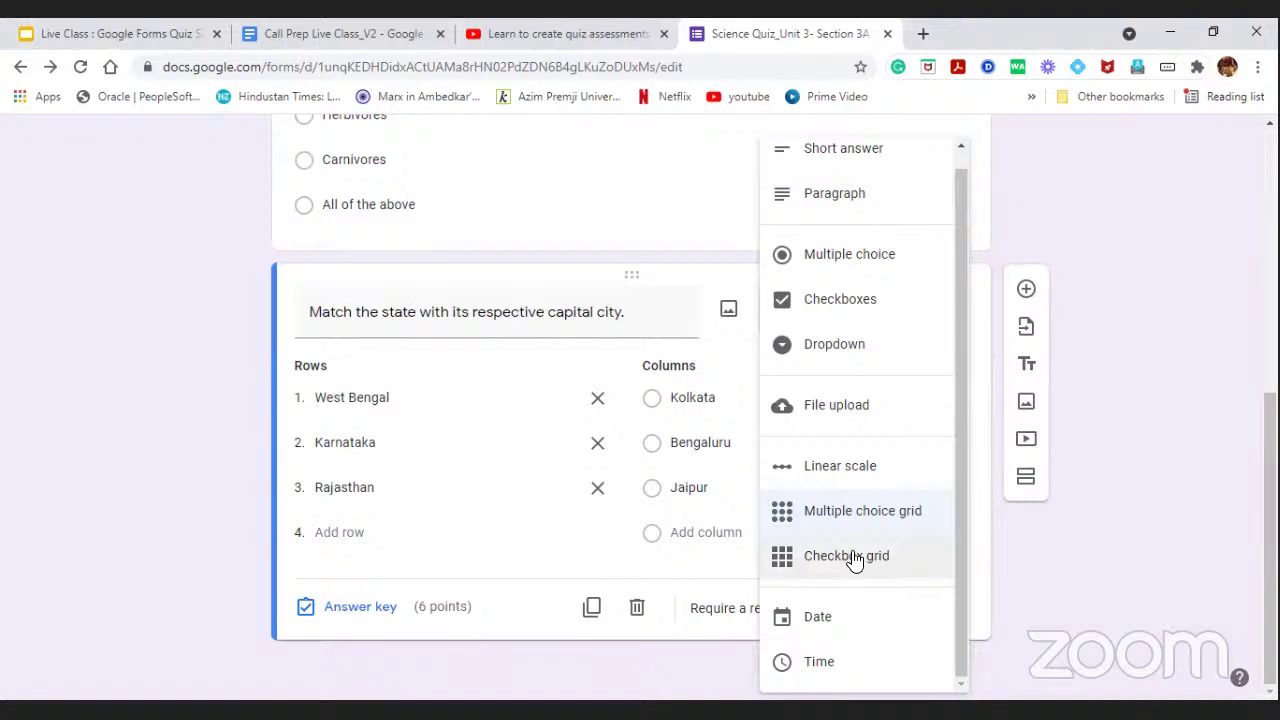
left_click(1147, 437)
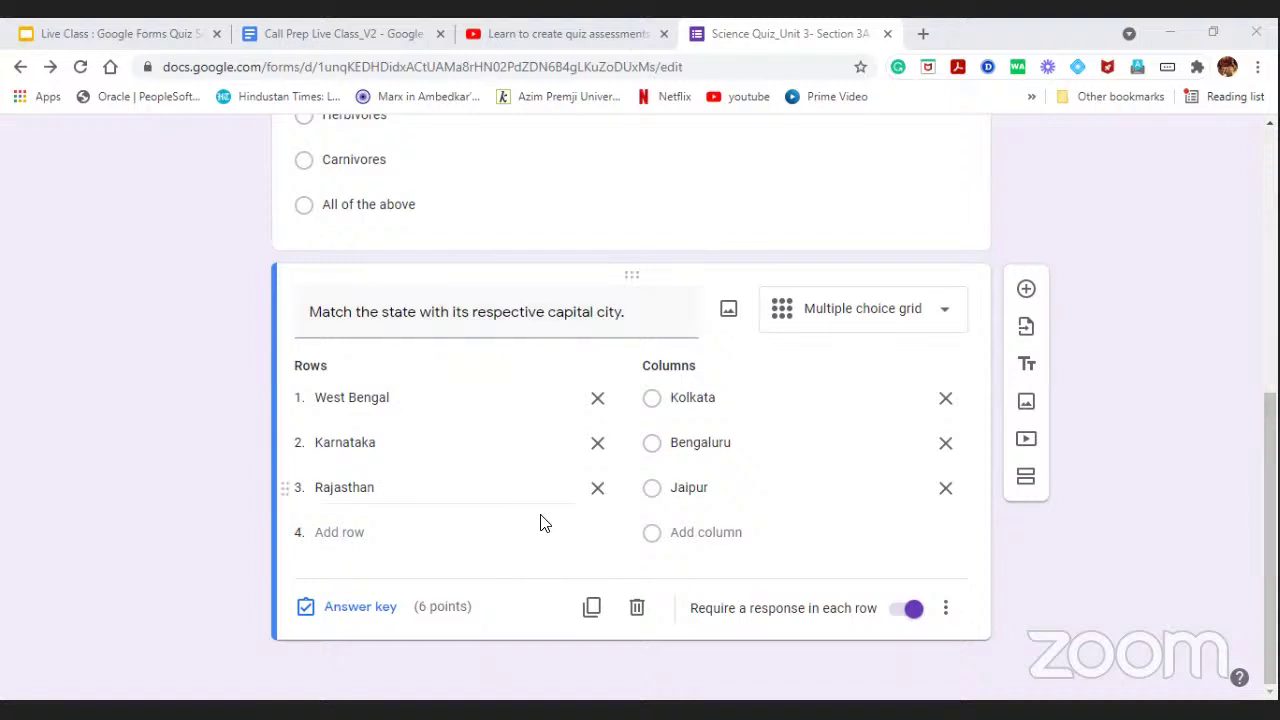
scroll(546, 530, "up", 1)
scroll(546, 530, "up", 5)
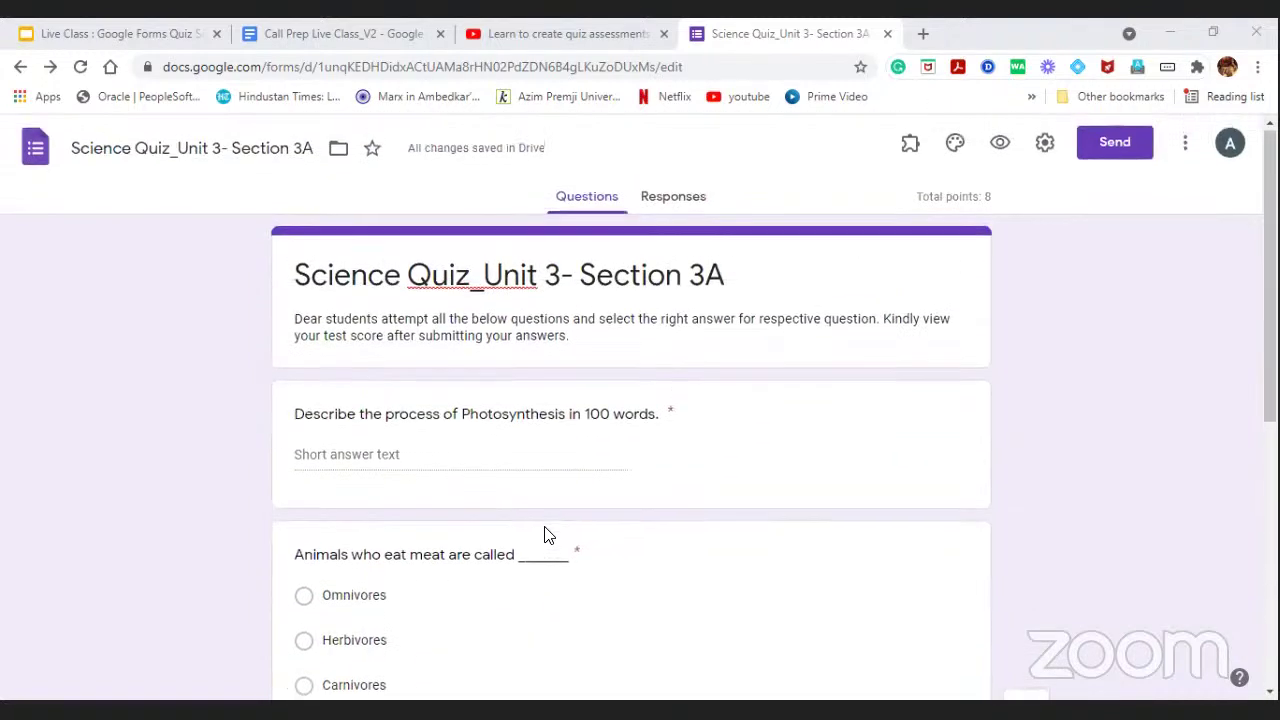
scroll(547, 523, "down", 5)
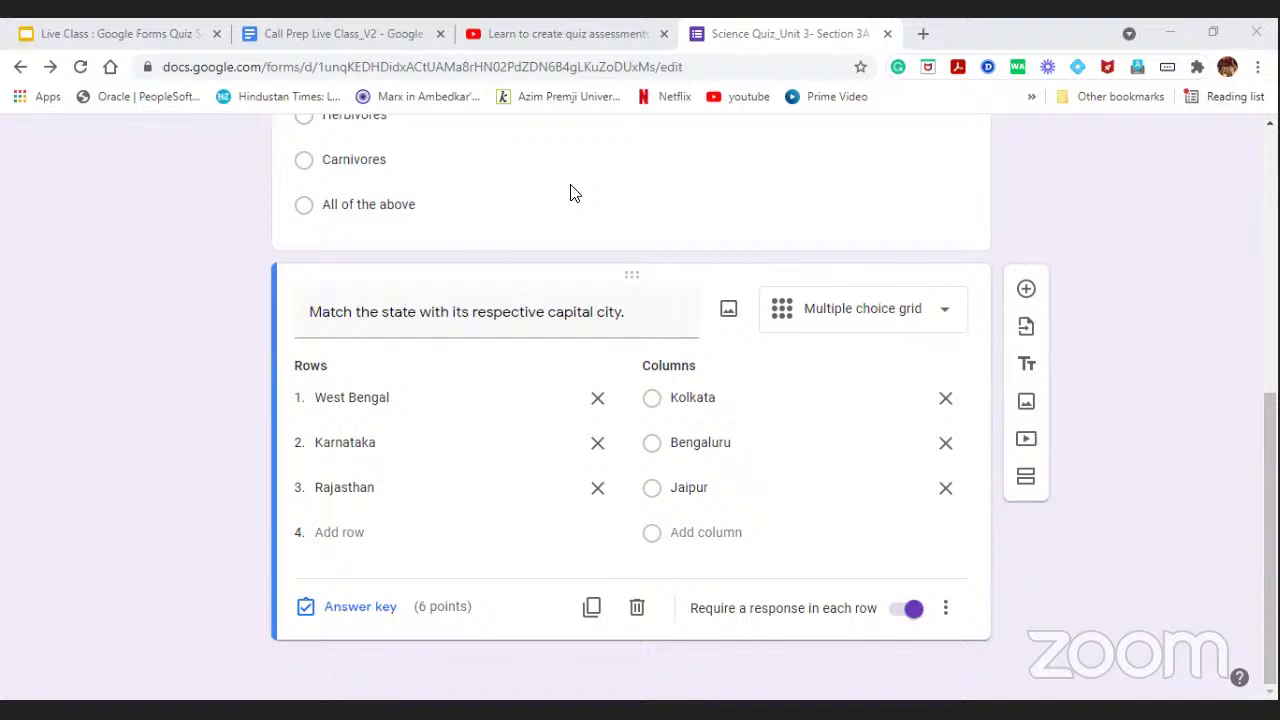
Duplicate the carnivores question.
scroll(628, 380, "up", 3)
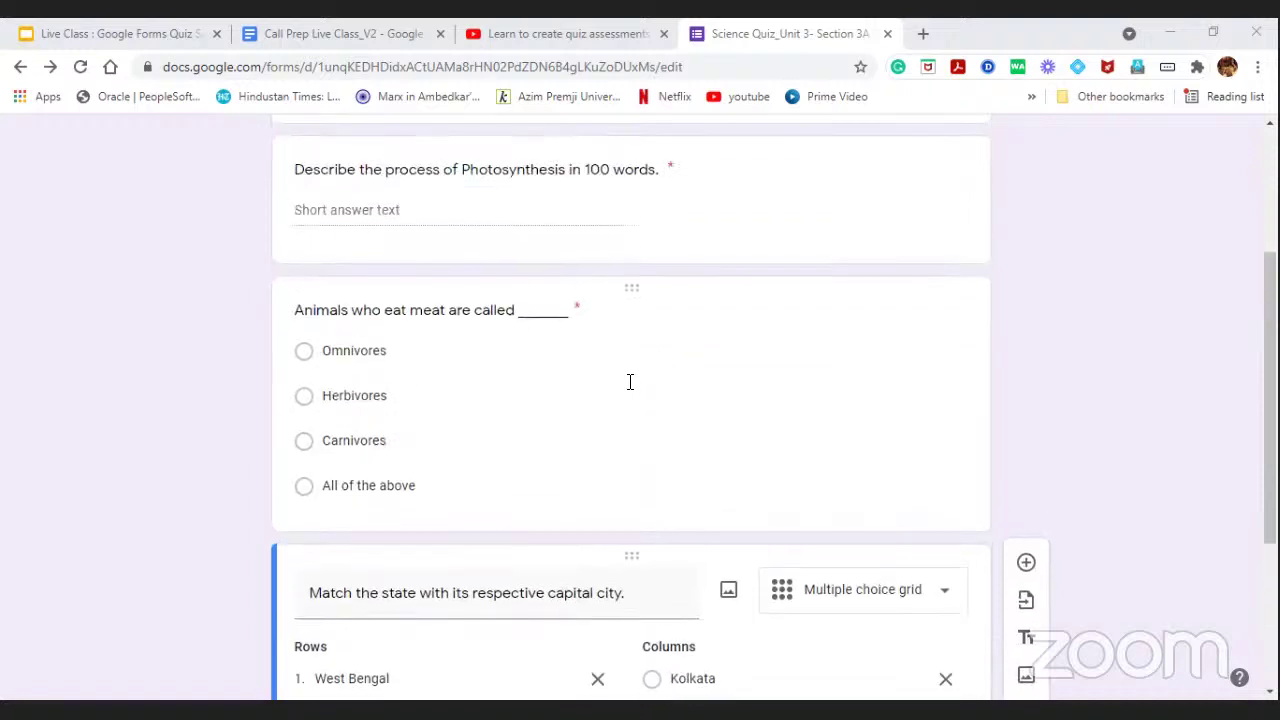
left_click(530, 365)
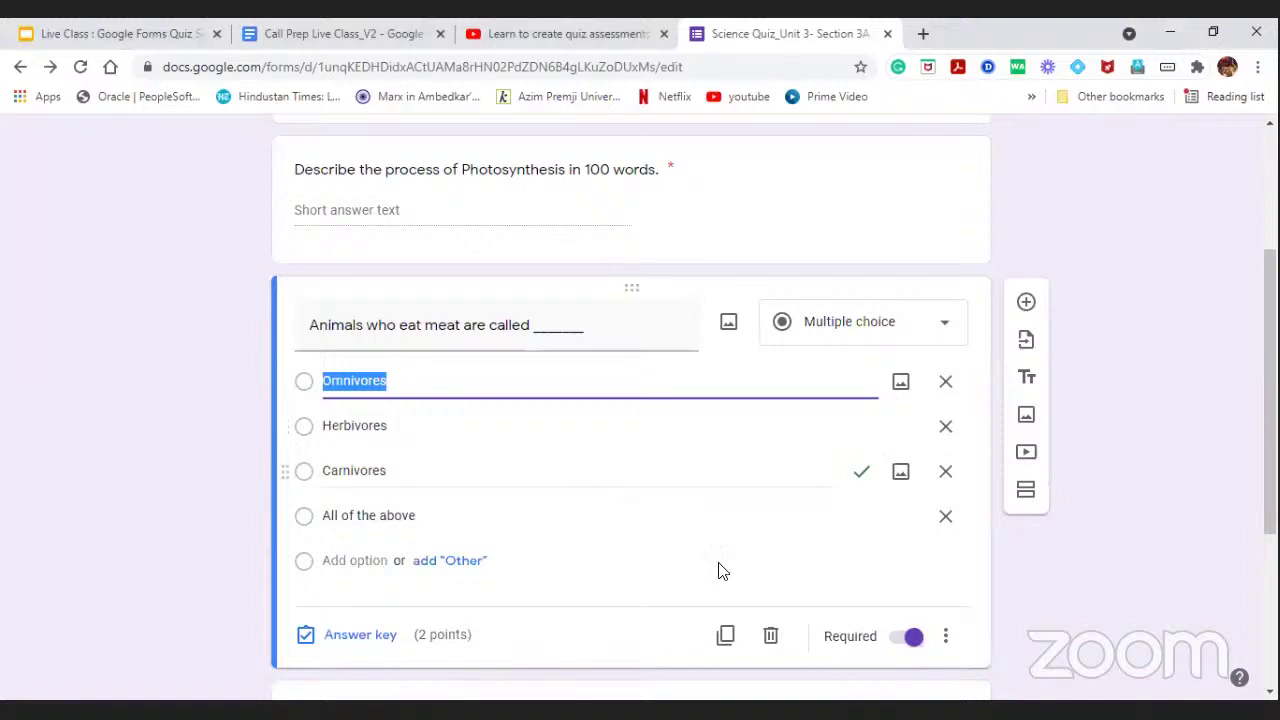
left_click(724, 636)
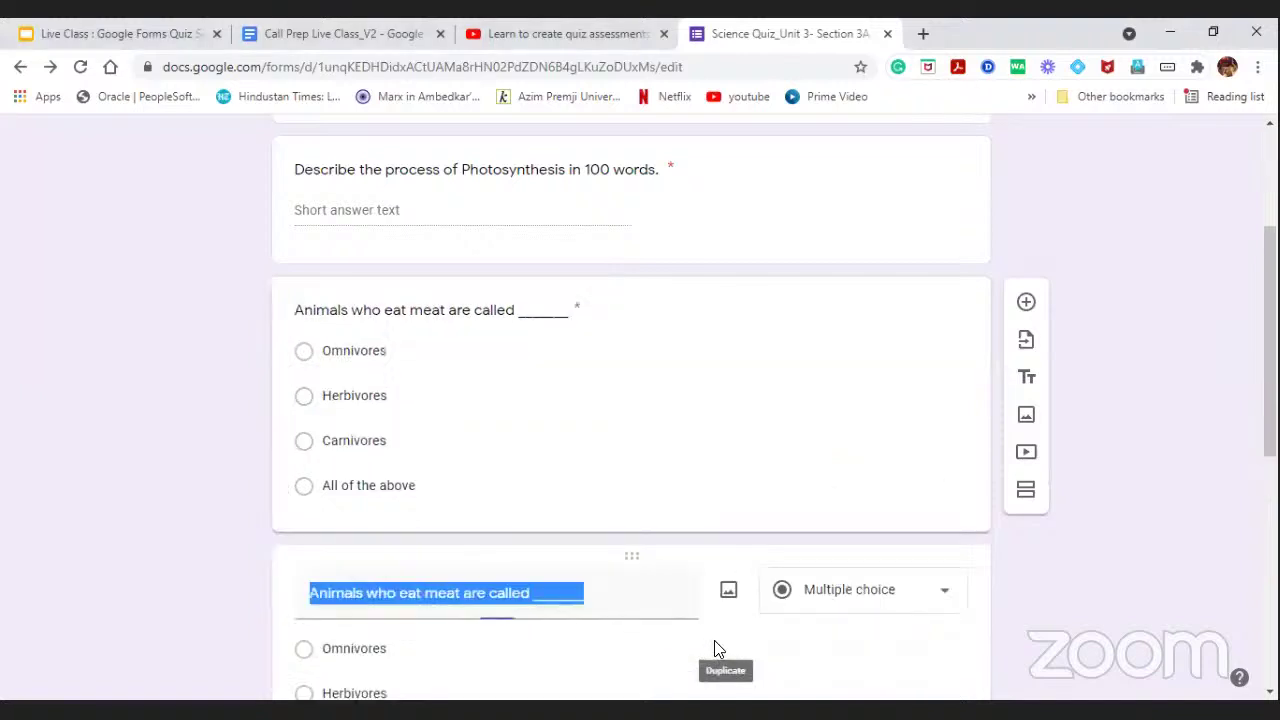
scroll(640, 457, "down", 3)
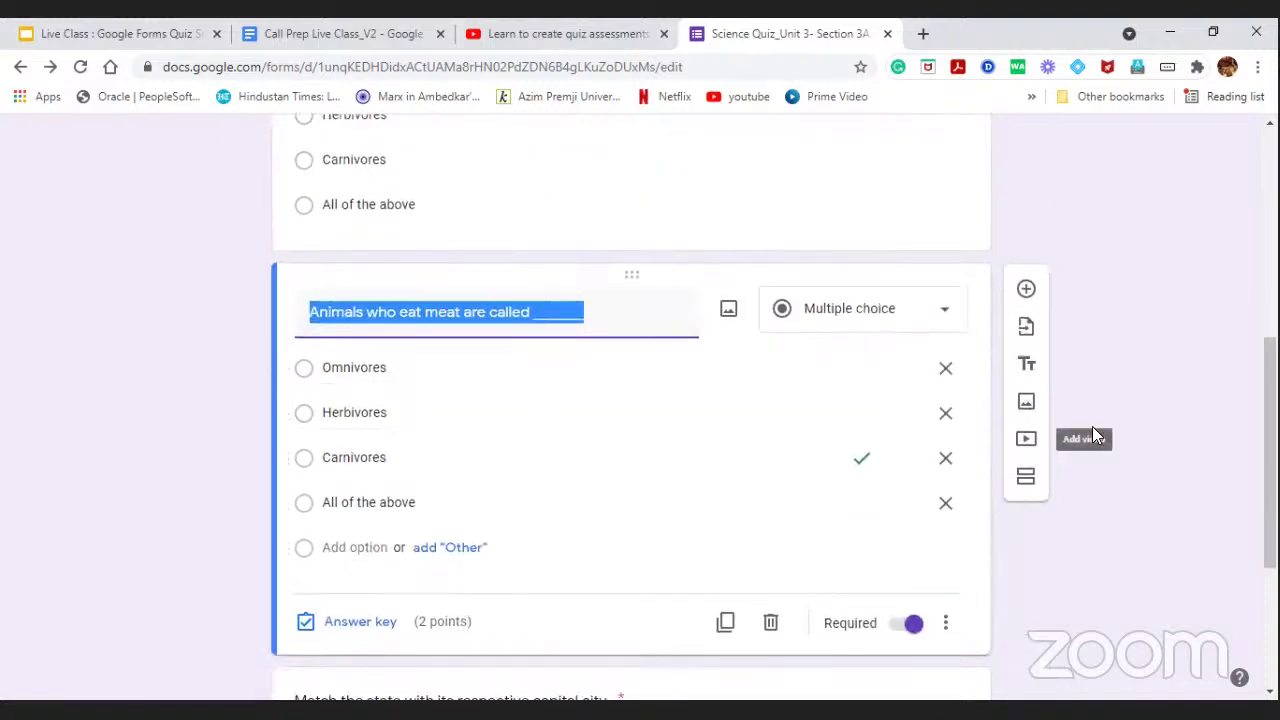
left_click(1140, 410)
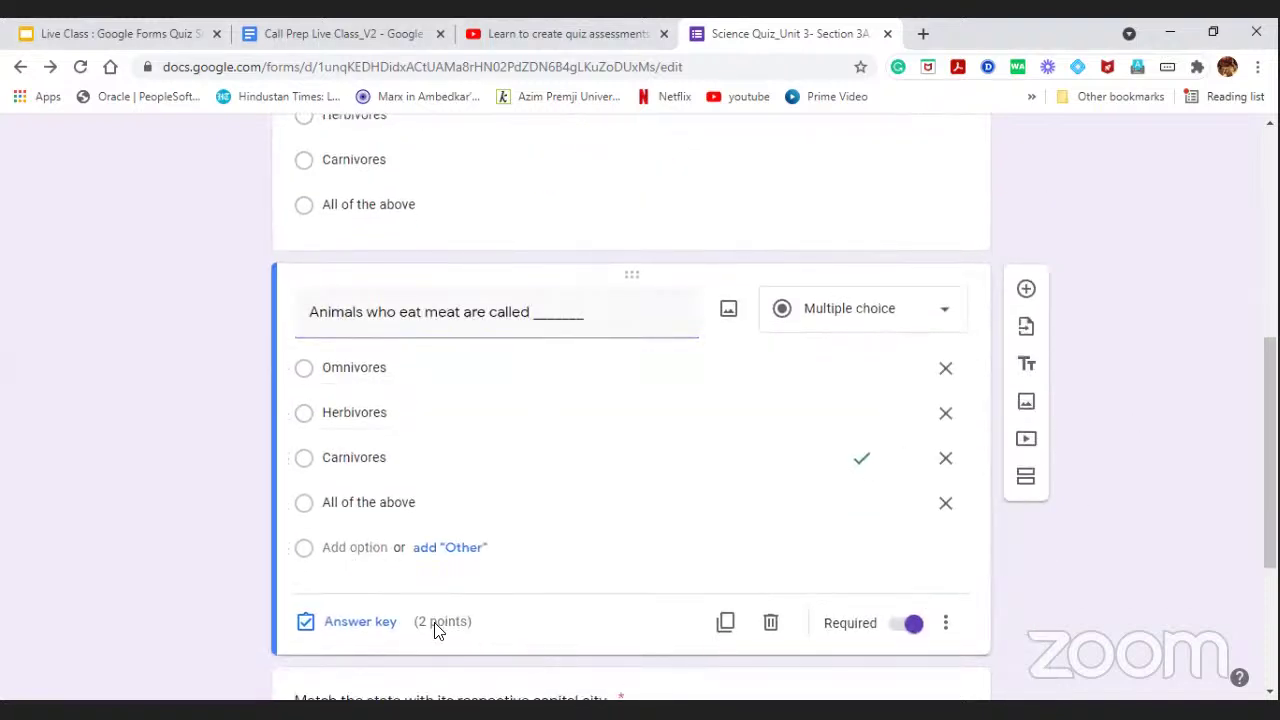
Delete both the correct- and incorrect-answer feedback from the copy's answer key.
left_click(390, 628)
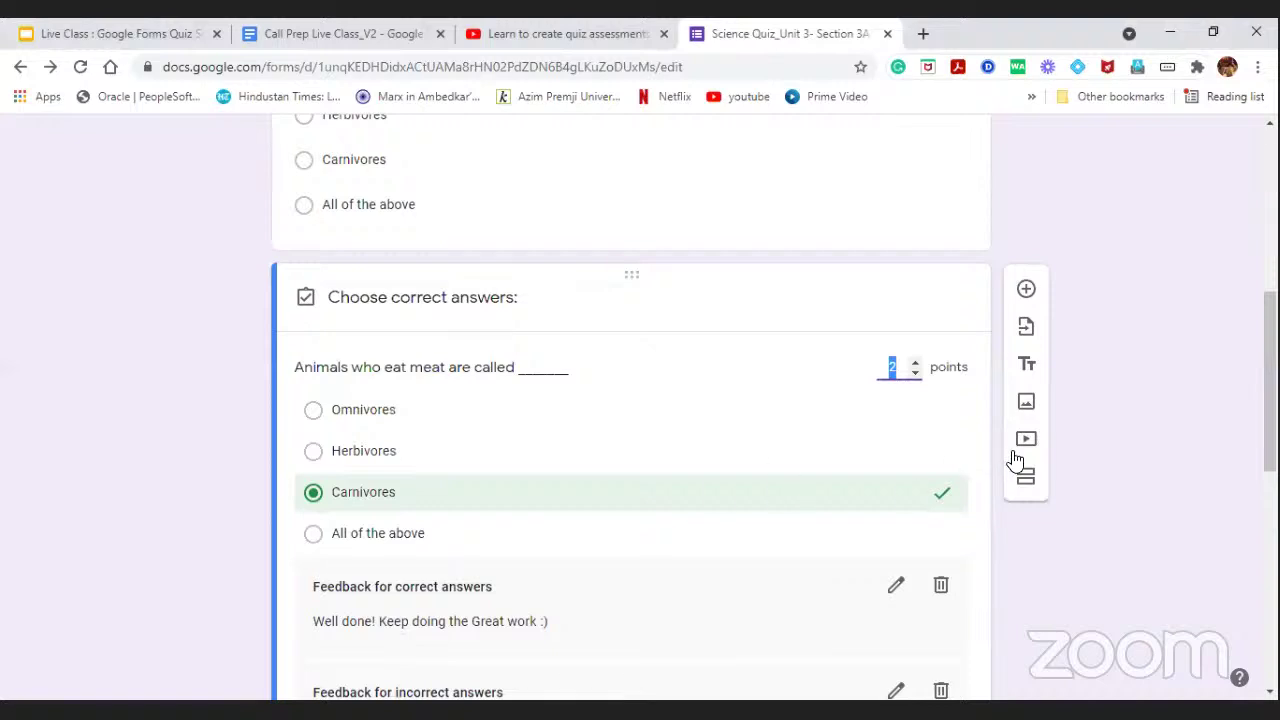
scroll(1006, 472, "down", 3)
scroll(866, 355, "down", 1)
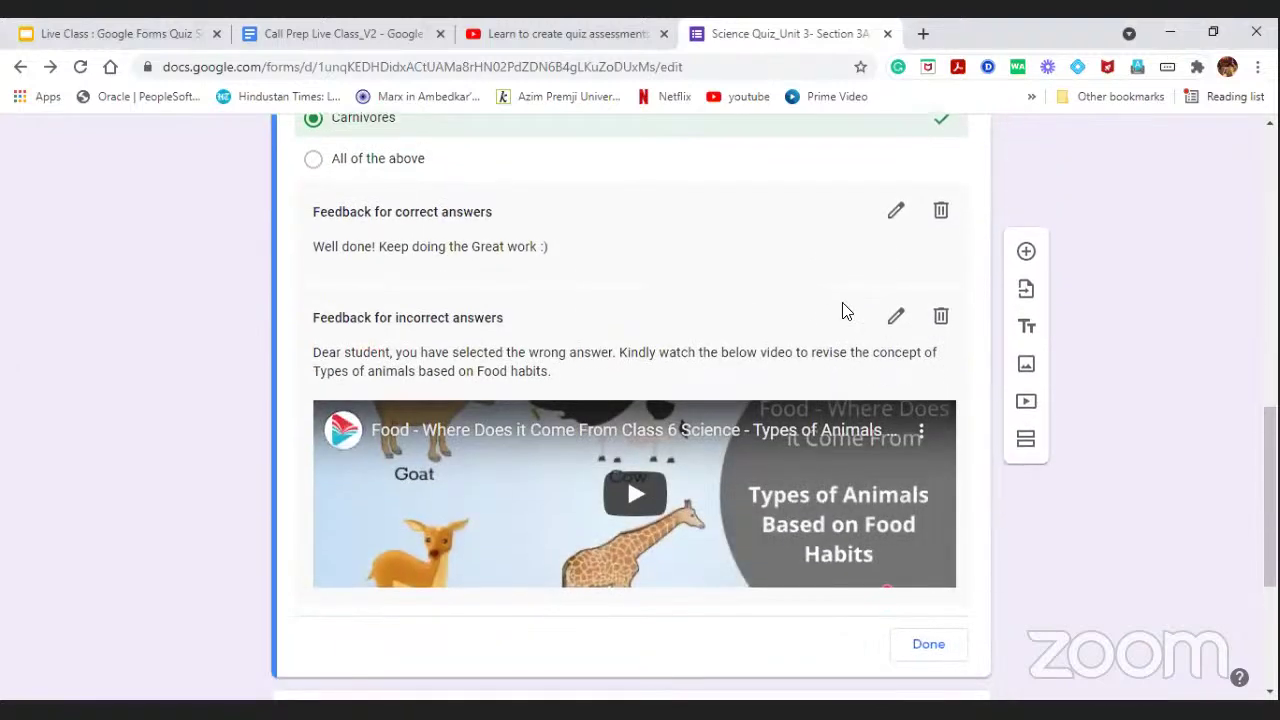
left_click(940, 212)
scroll(580, 477, "down", 3)
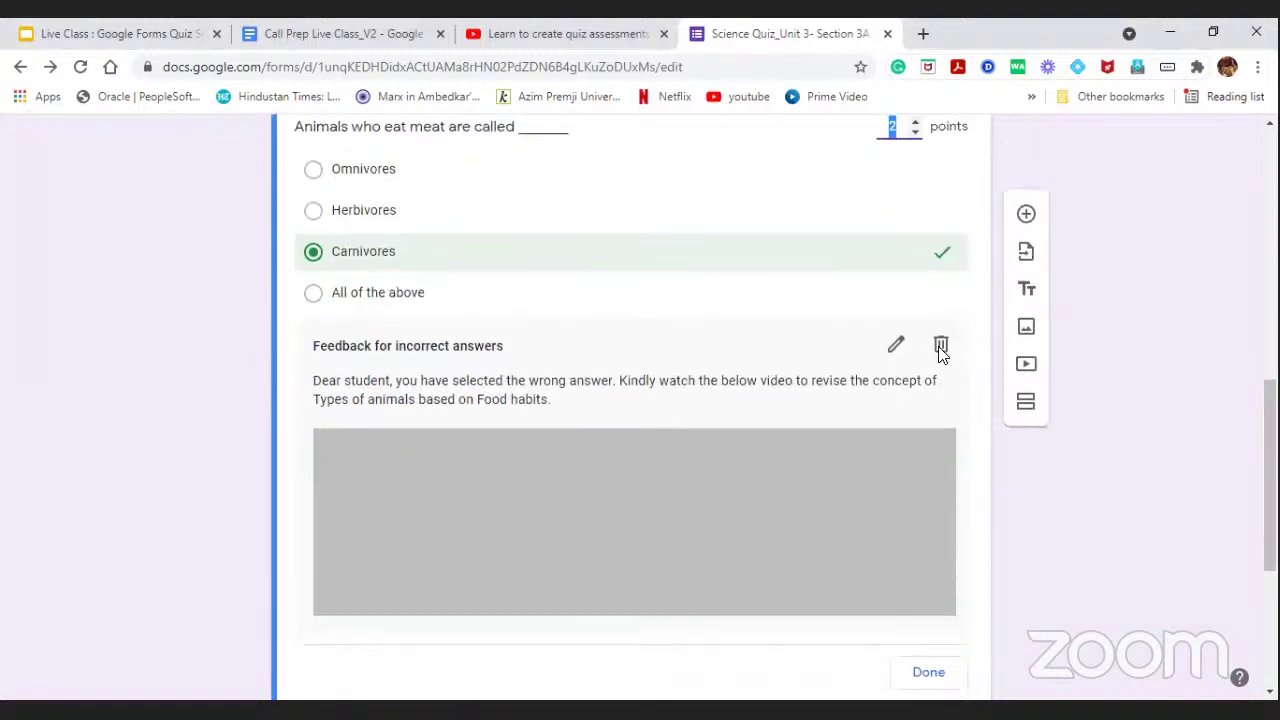
left_click(940, 346)
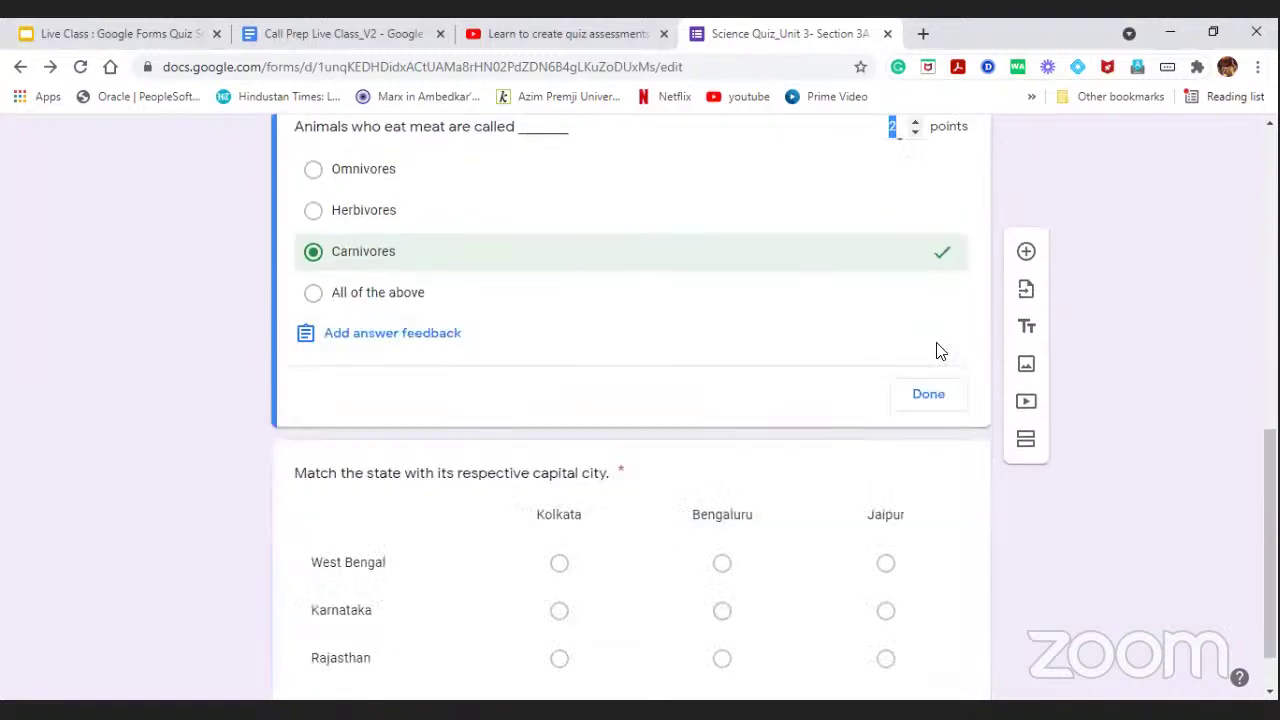
Write incorrect-answer feedback 'Kindly watch the below video to revise the concept' and add a video.
left_click(382, 338)
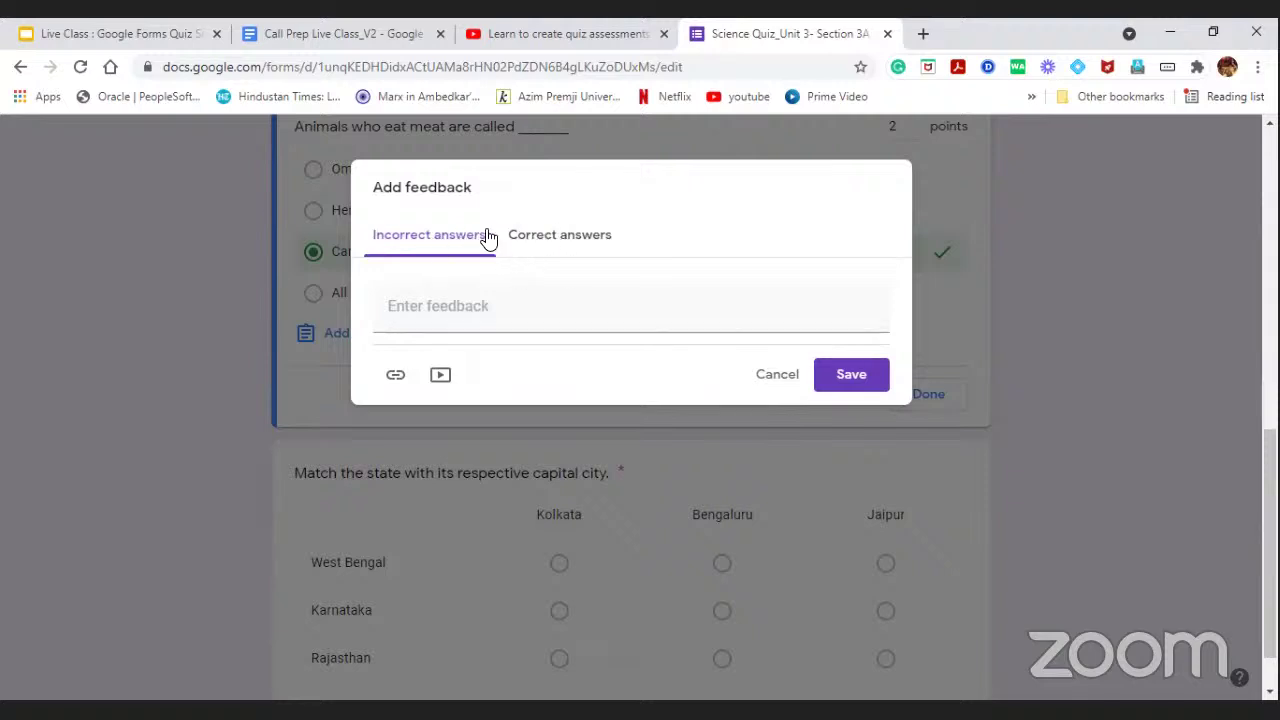
left_click(500, 313)
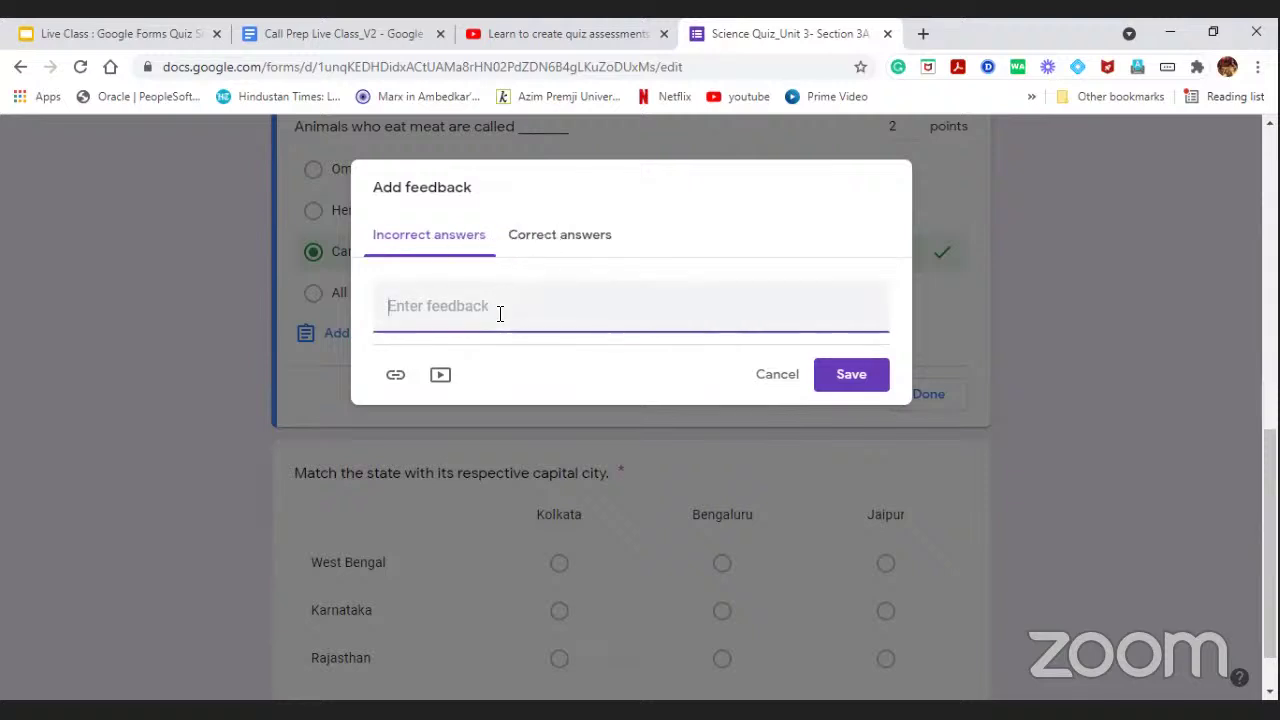
type("Kindly watch the below video")
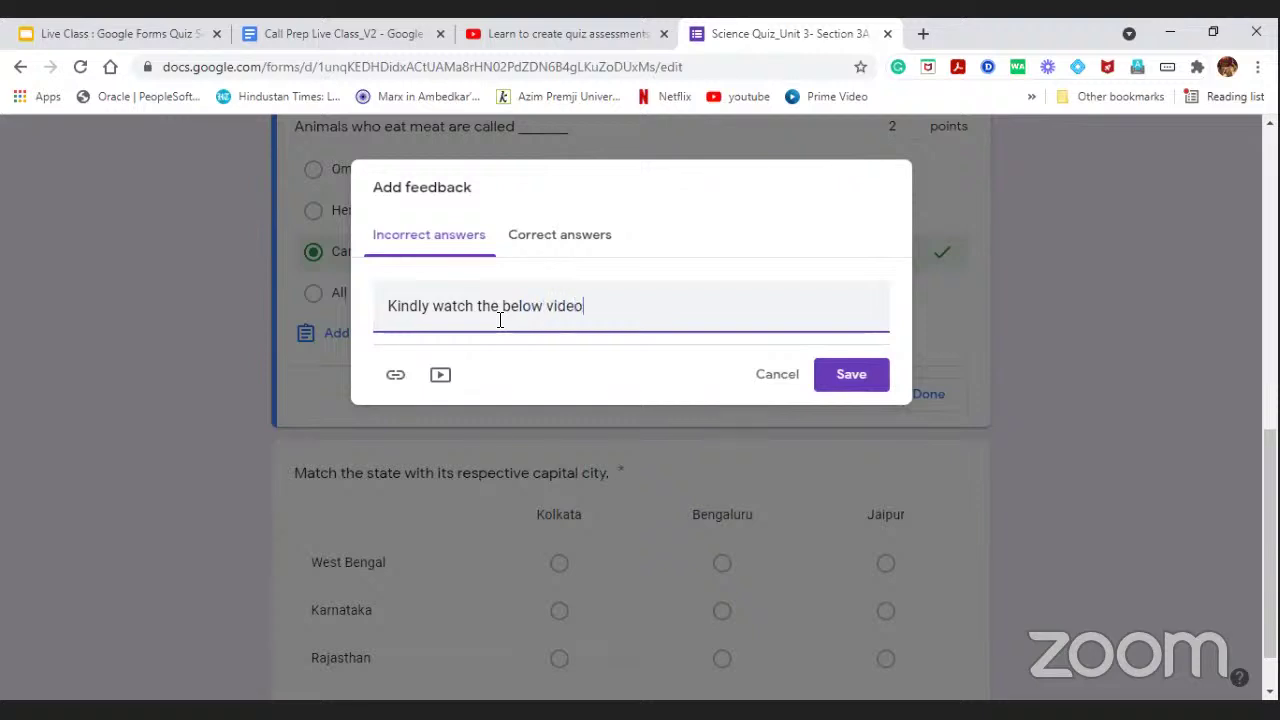
type(" to revise the concept.")
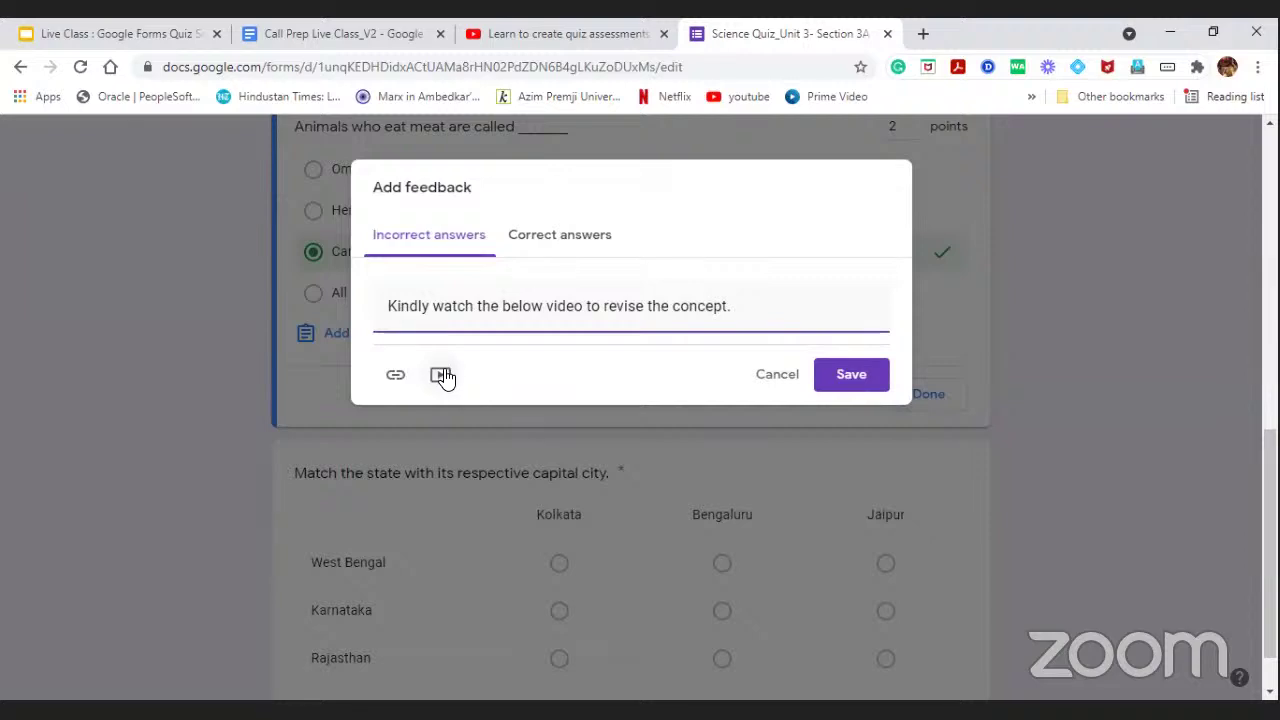
left_click(443, 374)
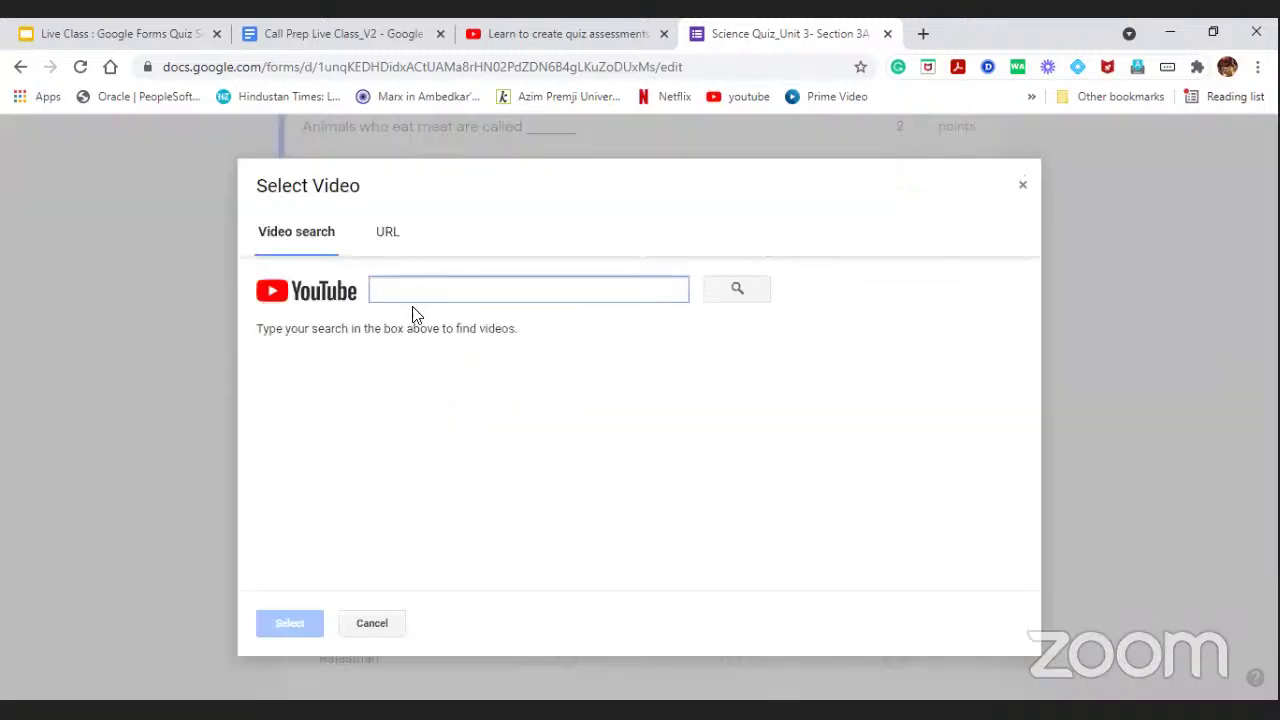
Search YouTube for 'Types of animas based on food h' in Select Video.
left_click(398, 246)
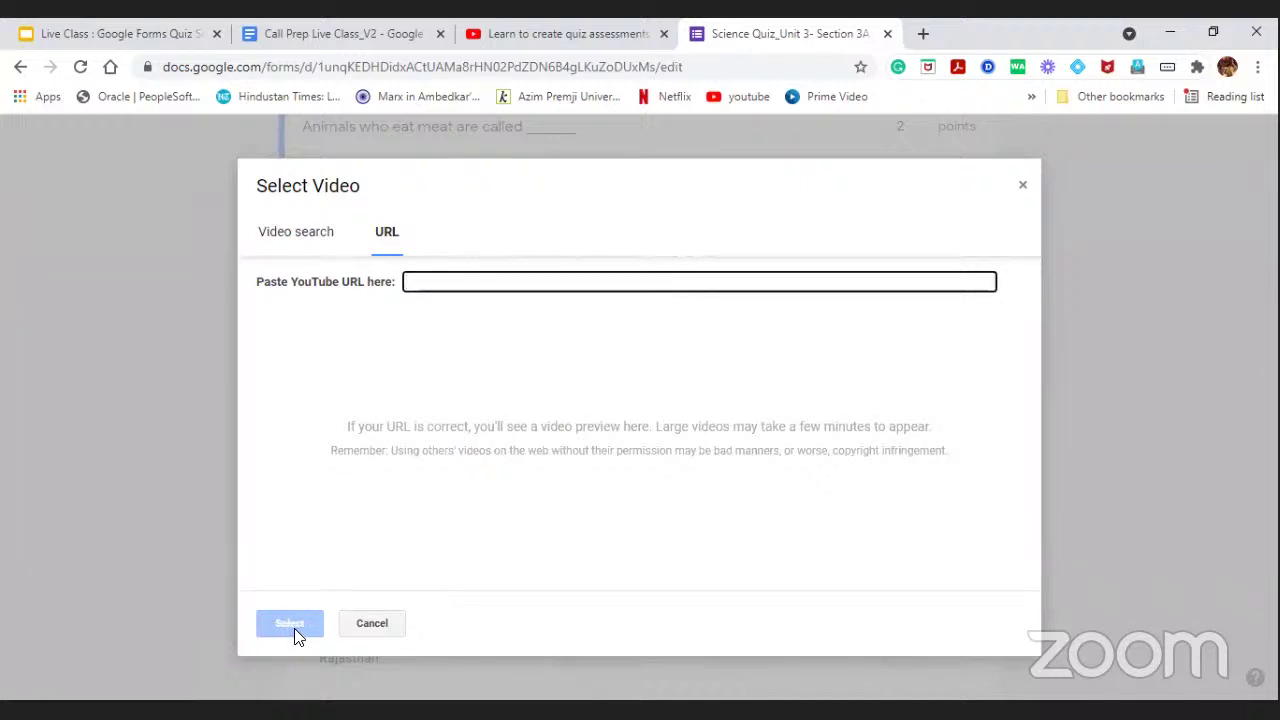
left_click(322, 245)
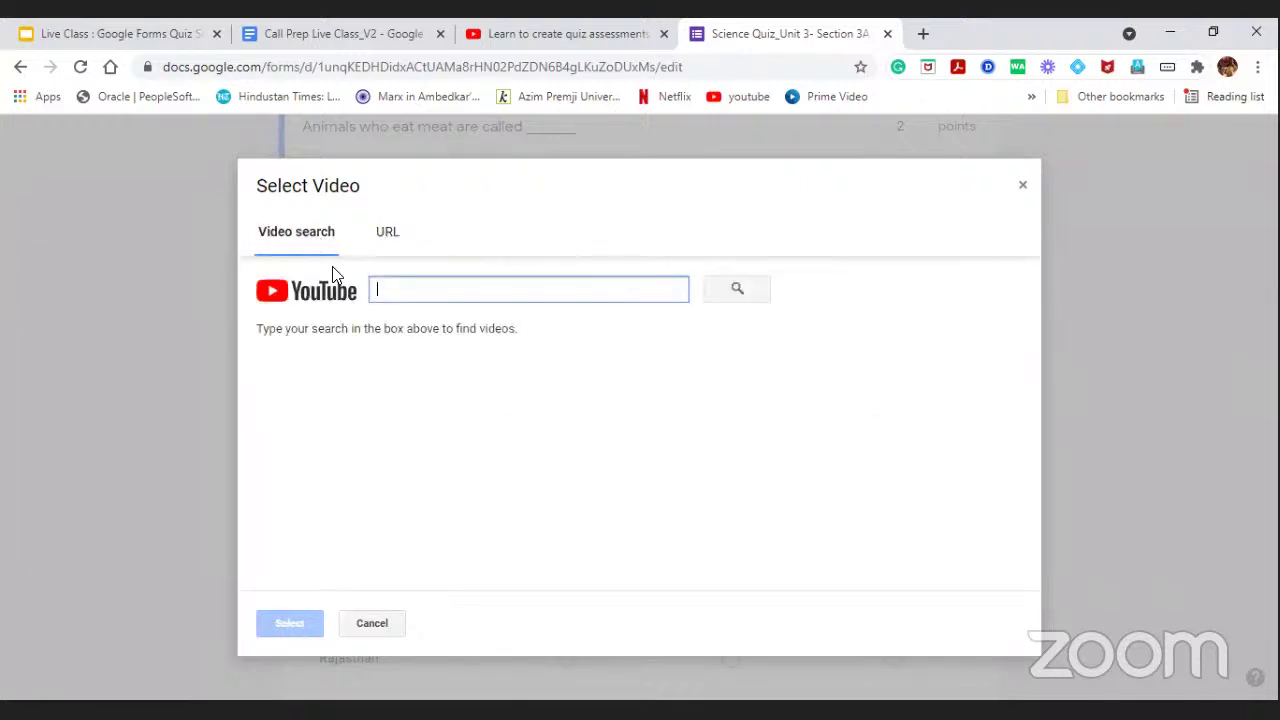
left_click(415, 295)
type("Types")
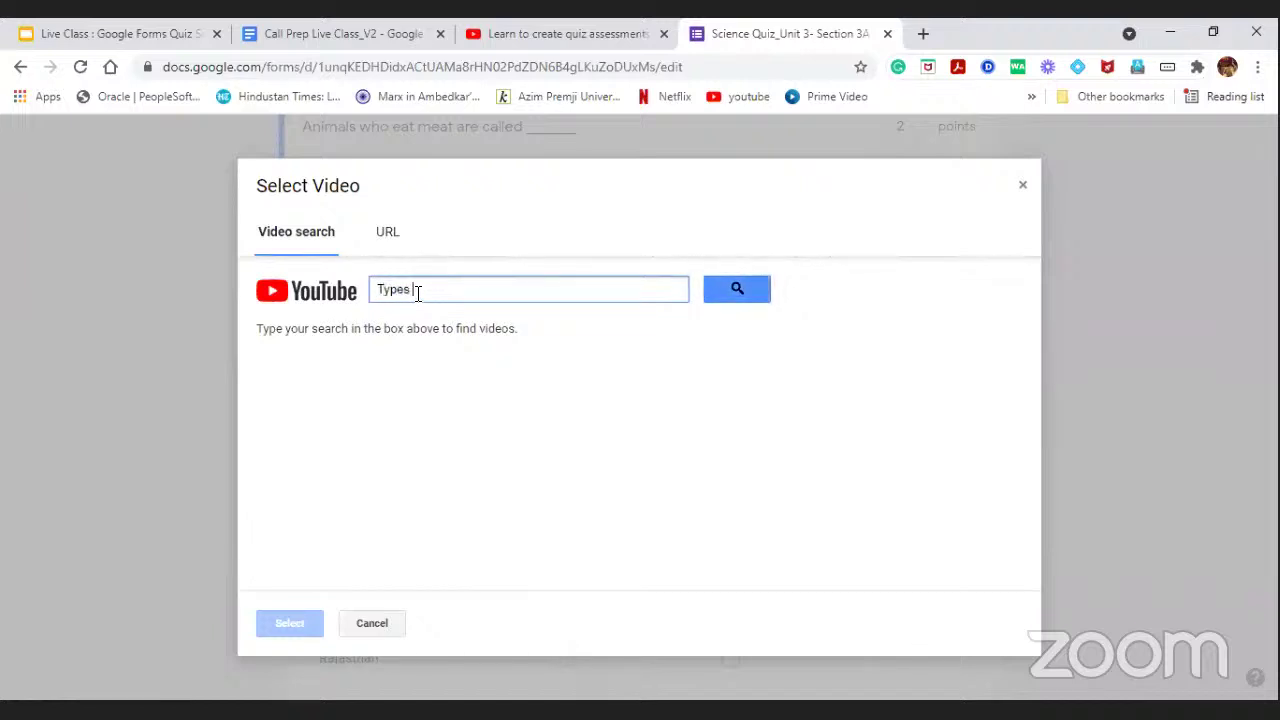
type(" of animas base")
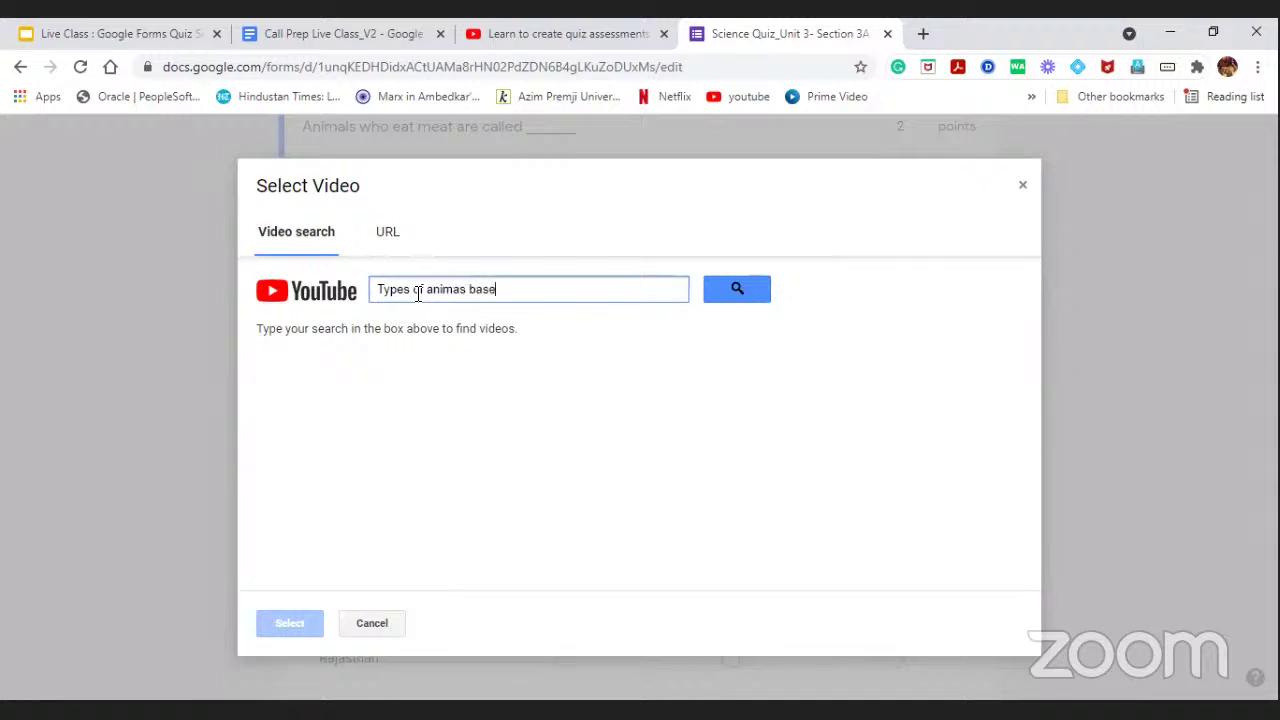
type("d on food habits")
left_click(737, 300)
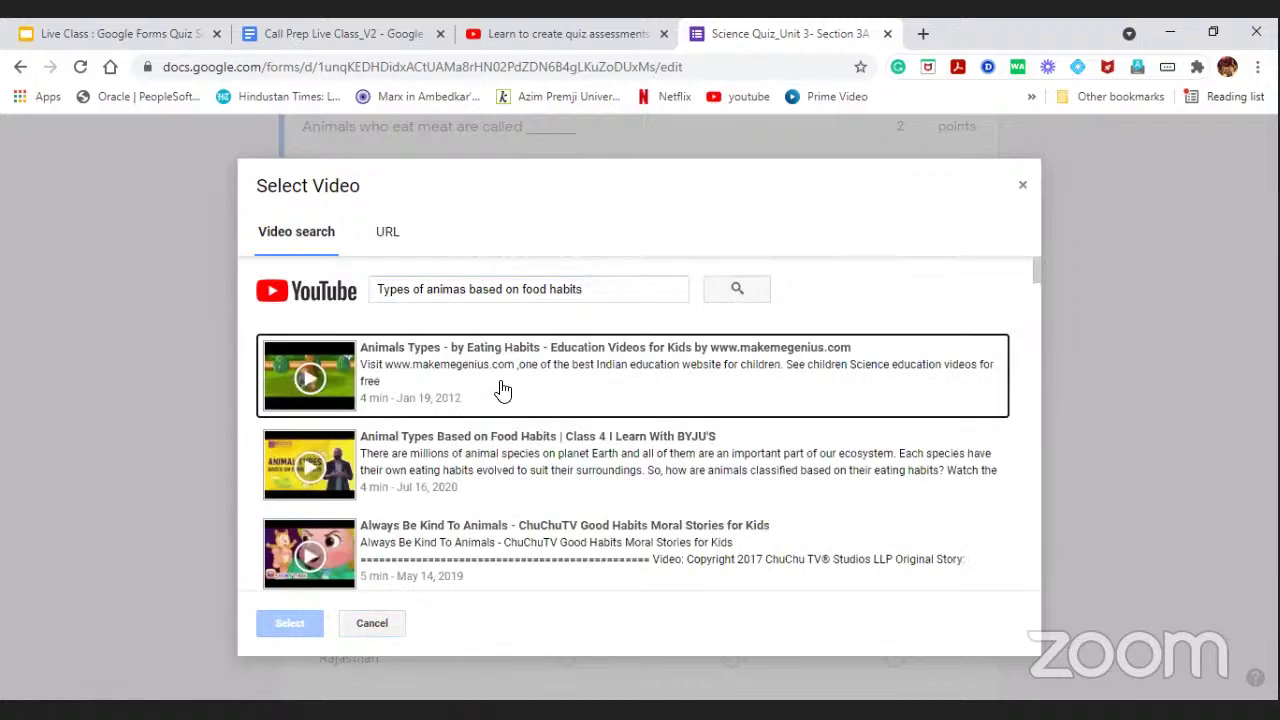
scroll(470, 370, "down", 5)
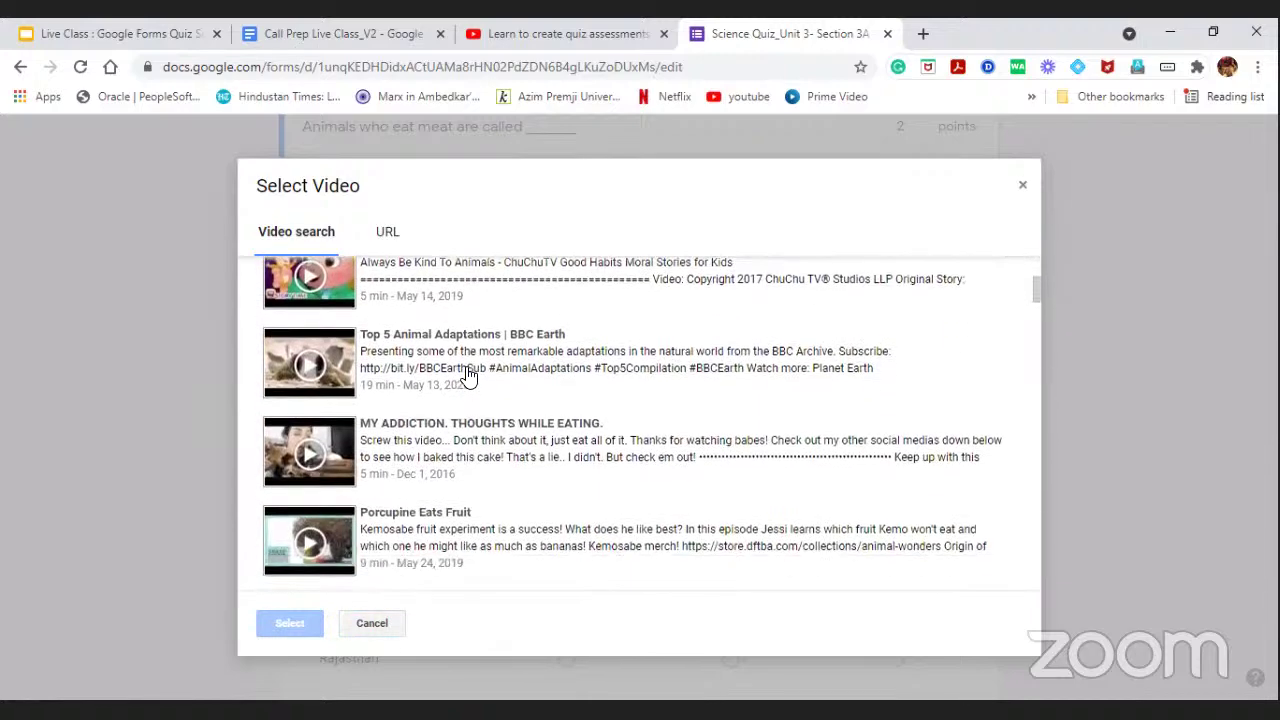
scroll(478, 360, "down", 5)
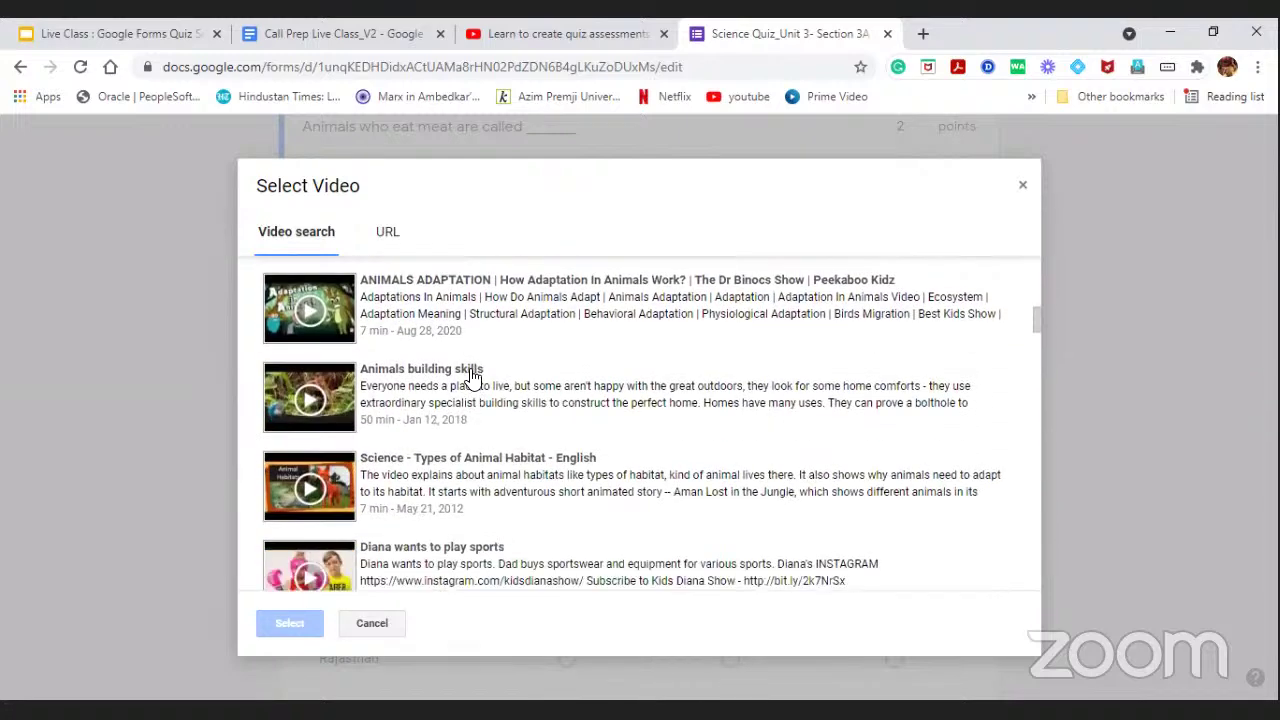
scroll(478, 365, "down", 4)
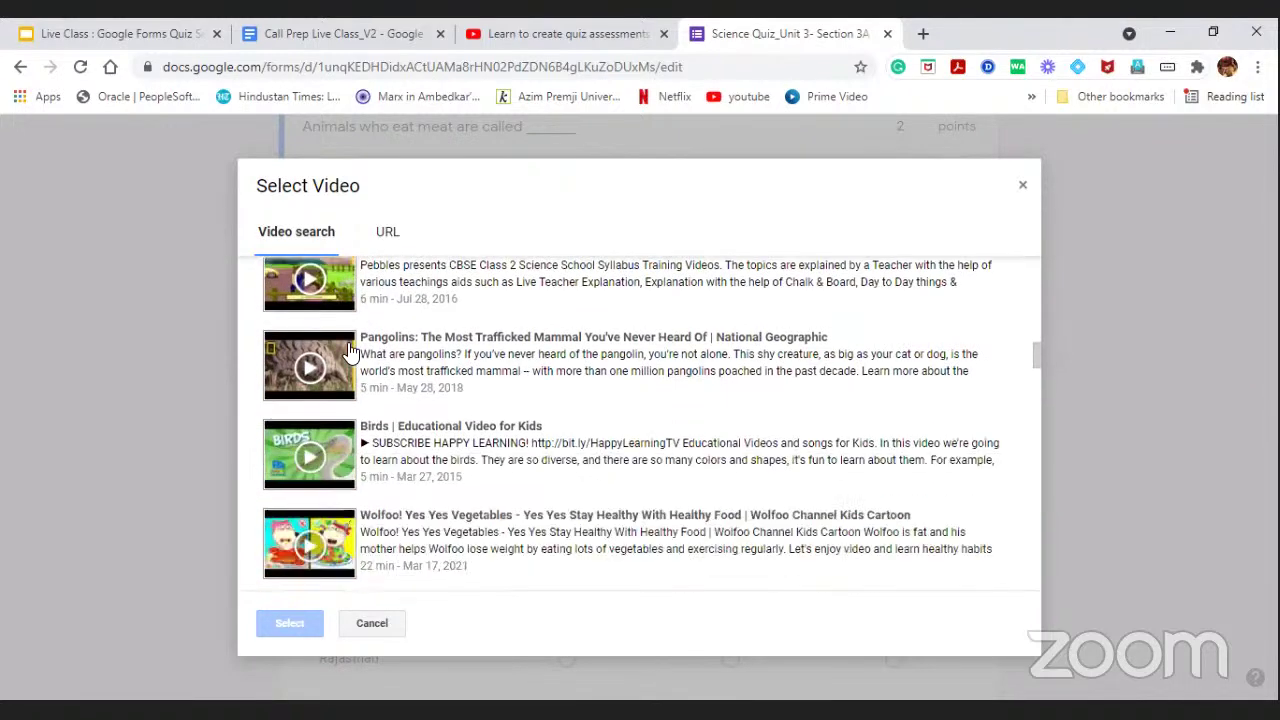
scroll(388, 360, "up", 1)
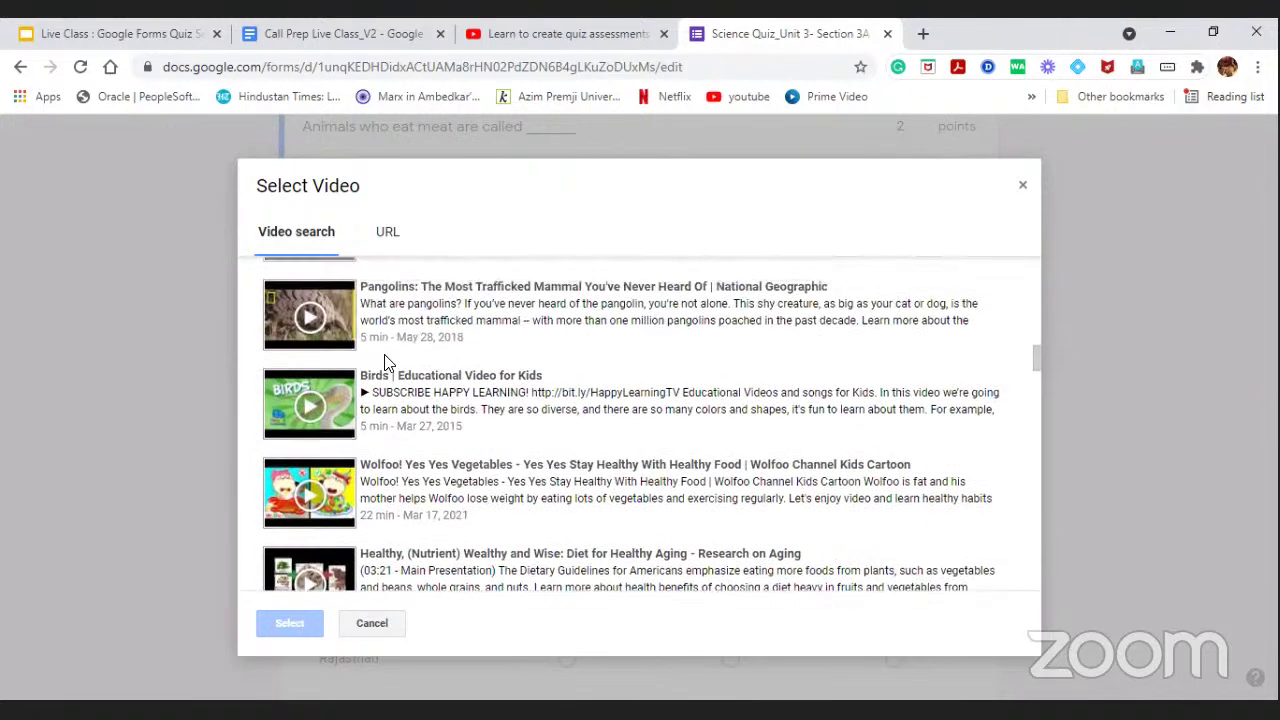
Attach the Birds video, then remove it and reopen the video picker.
left_click(318, 404)
left_click(317, 402)
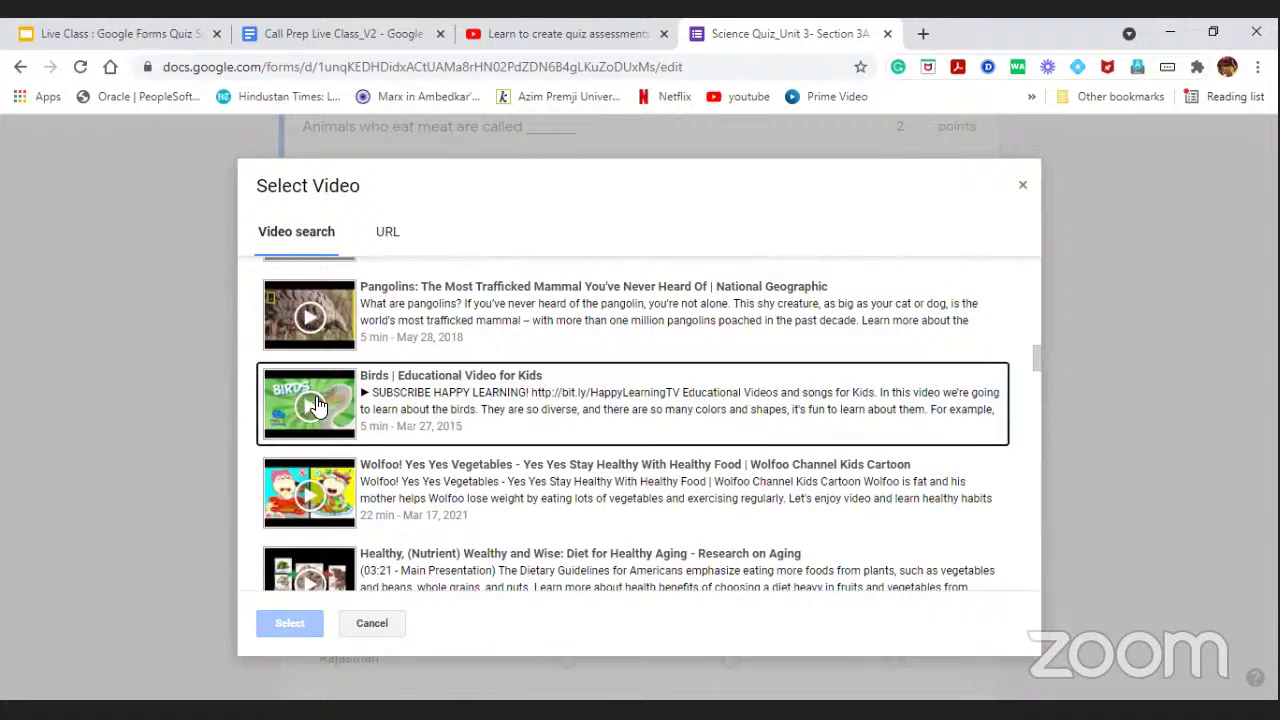
double_click(317, 404)
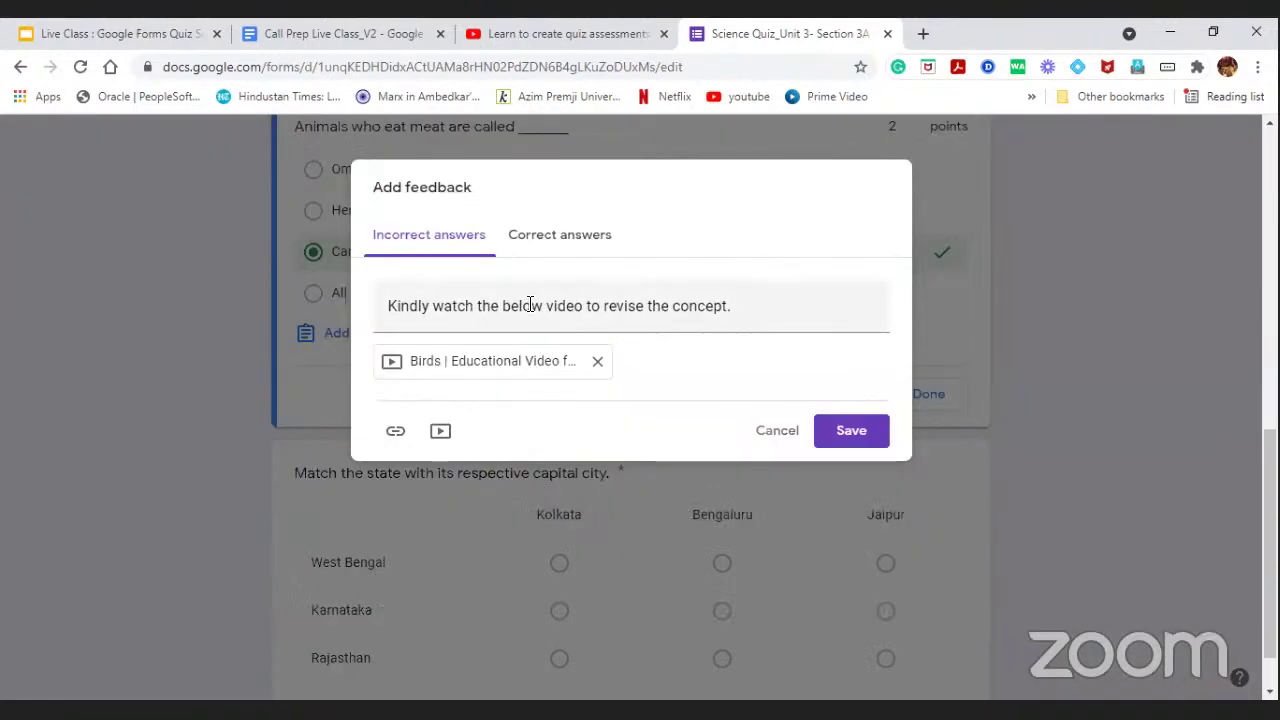
left_click(598, 364)
left_click(442, 376)
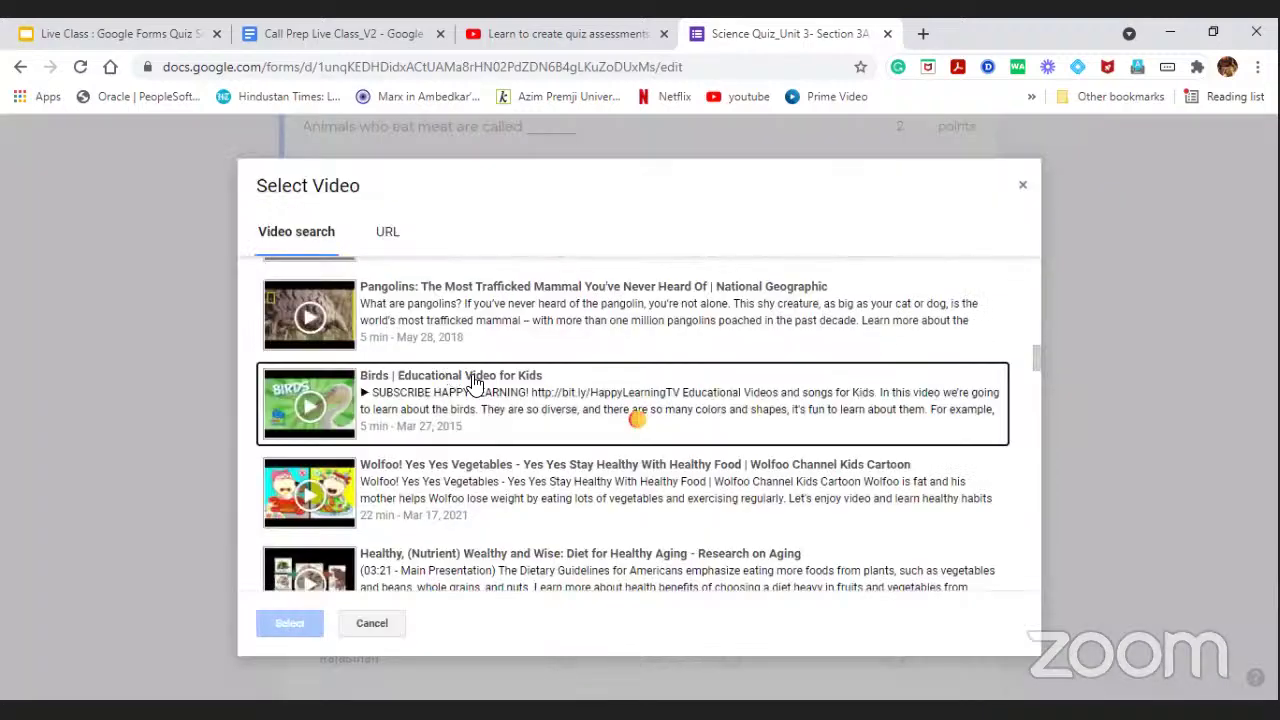
Attach the 'Animals Types - by Eating Habits' video and save the feedback.
scroll(460, 385, "up", 10)
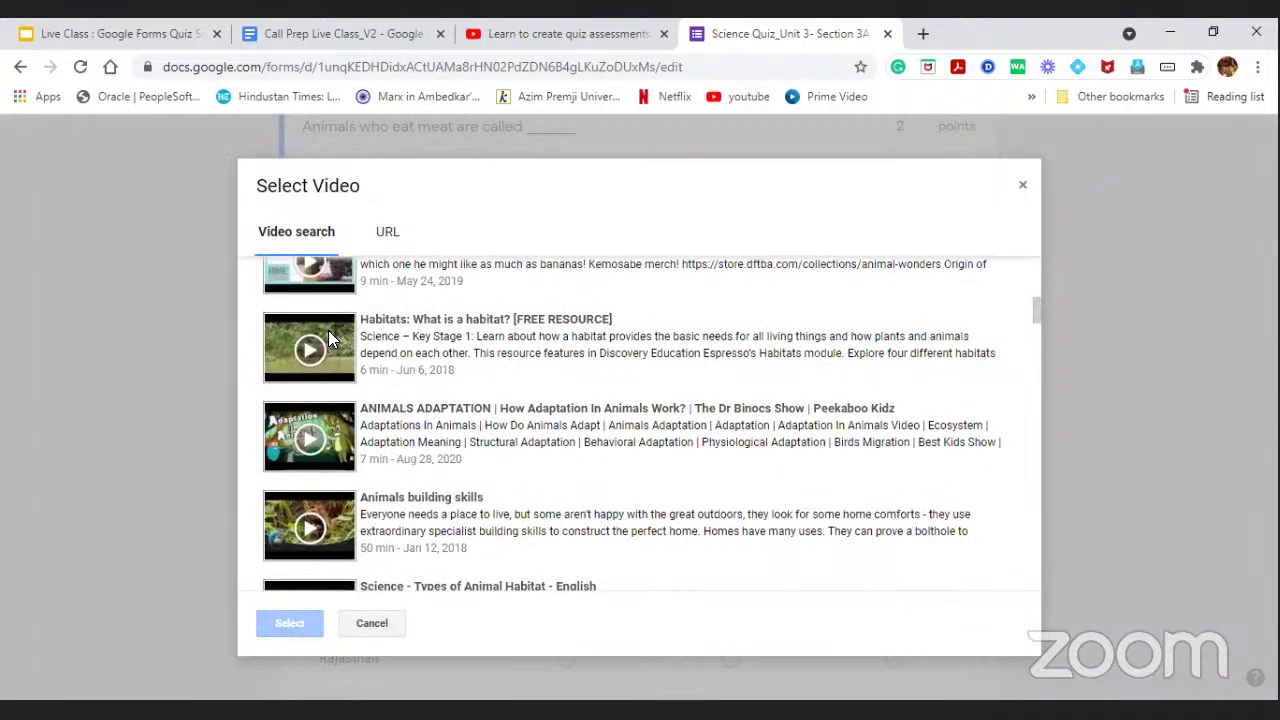
right_click(329, 333)
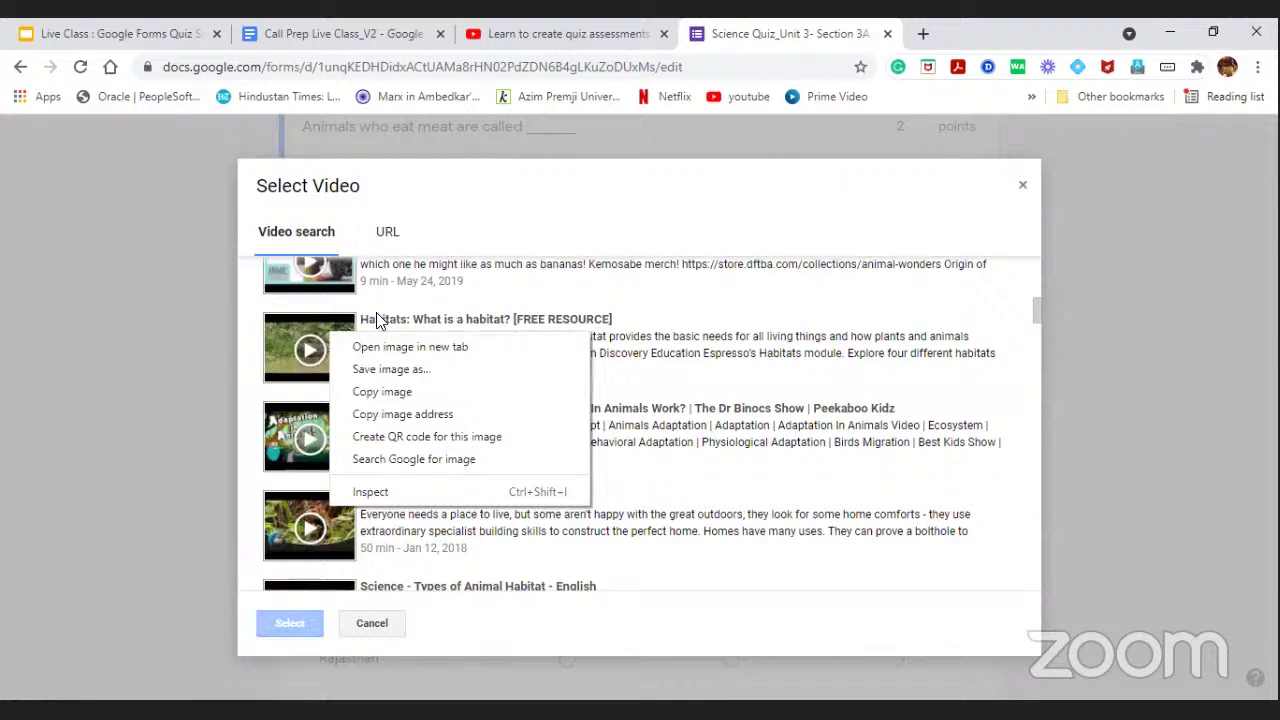
right_click(316, 320)
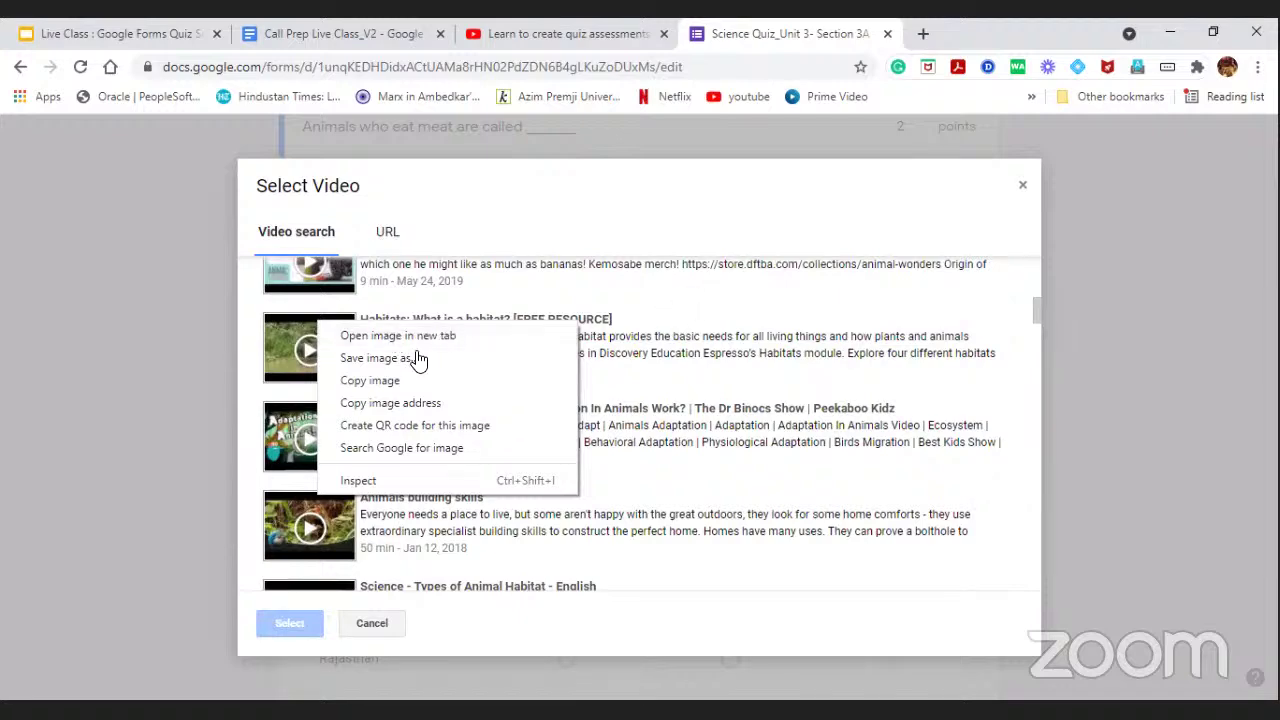
scroll(414, 357, "up", 8)
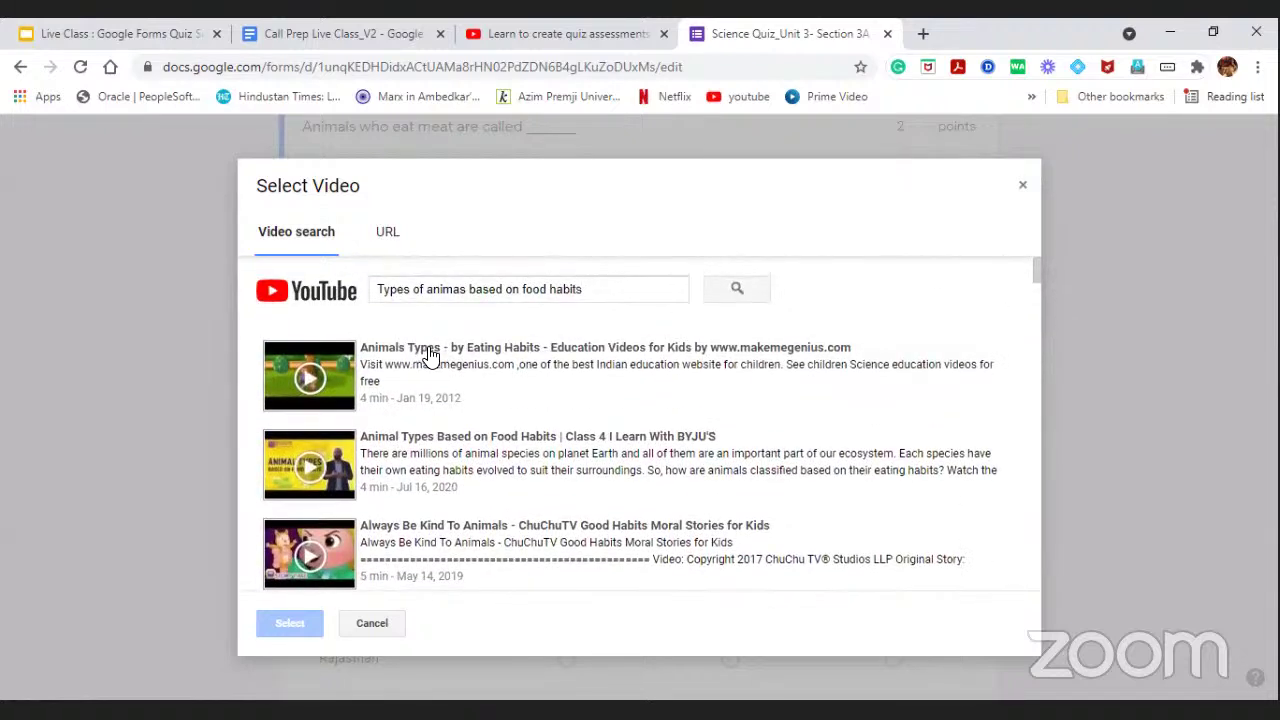
left_click(430, 357)
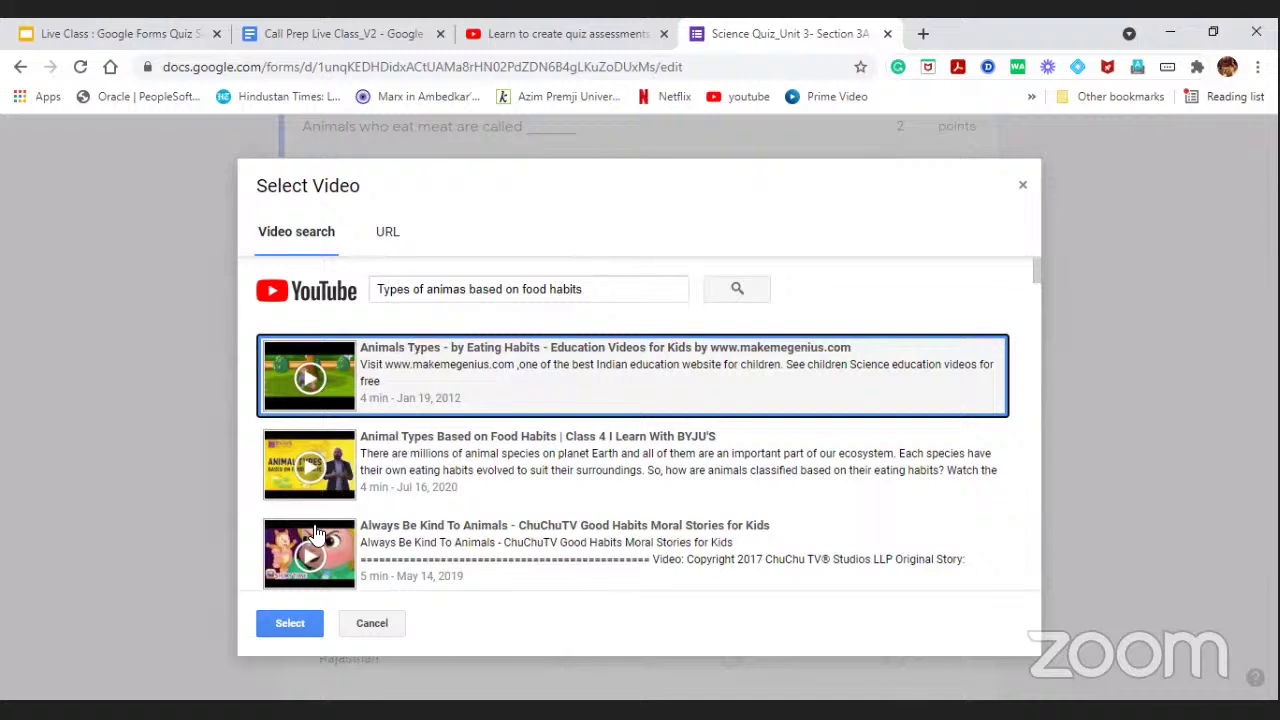
left_click(287, 621)
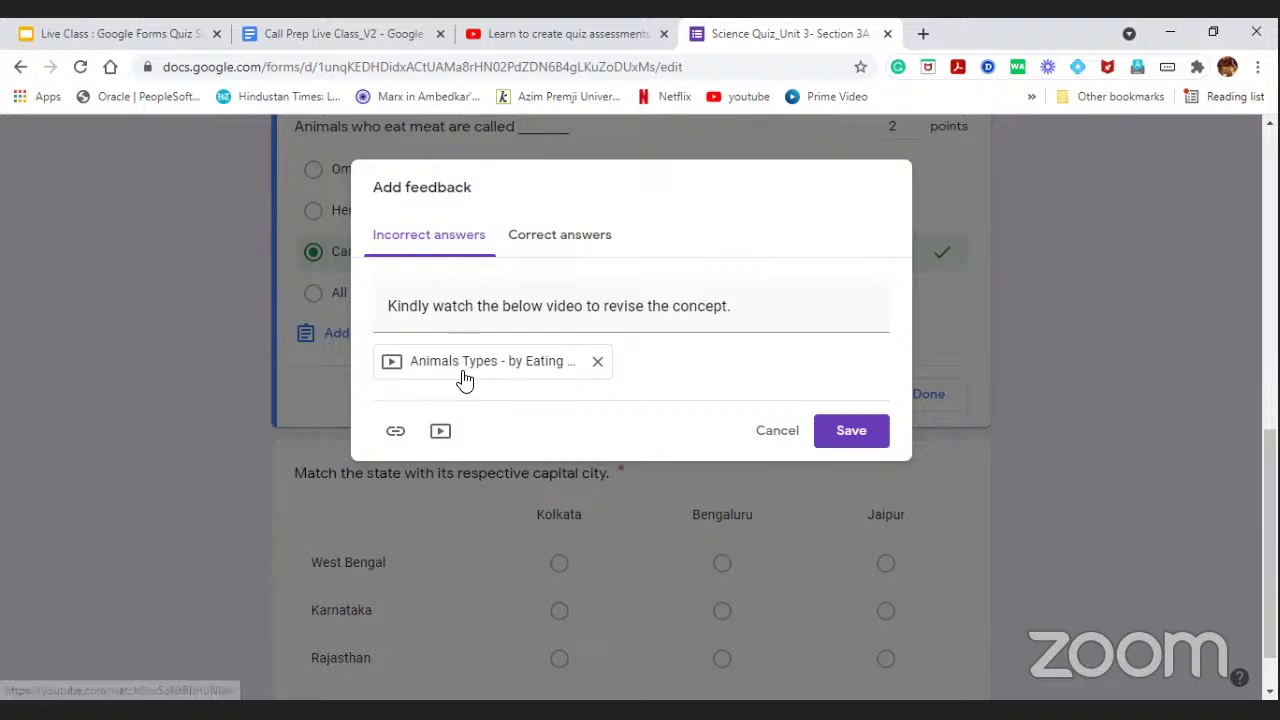
left_click(852, 440)
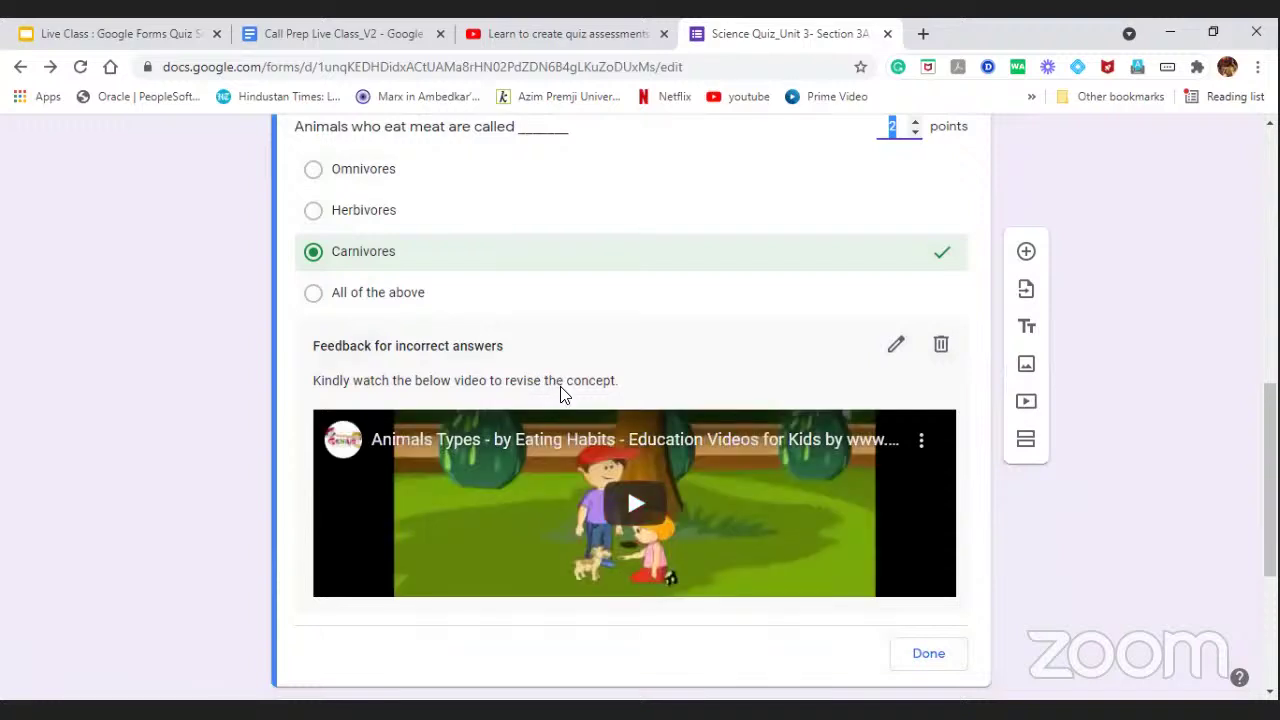
scroll(600, 440, "down", 1)
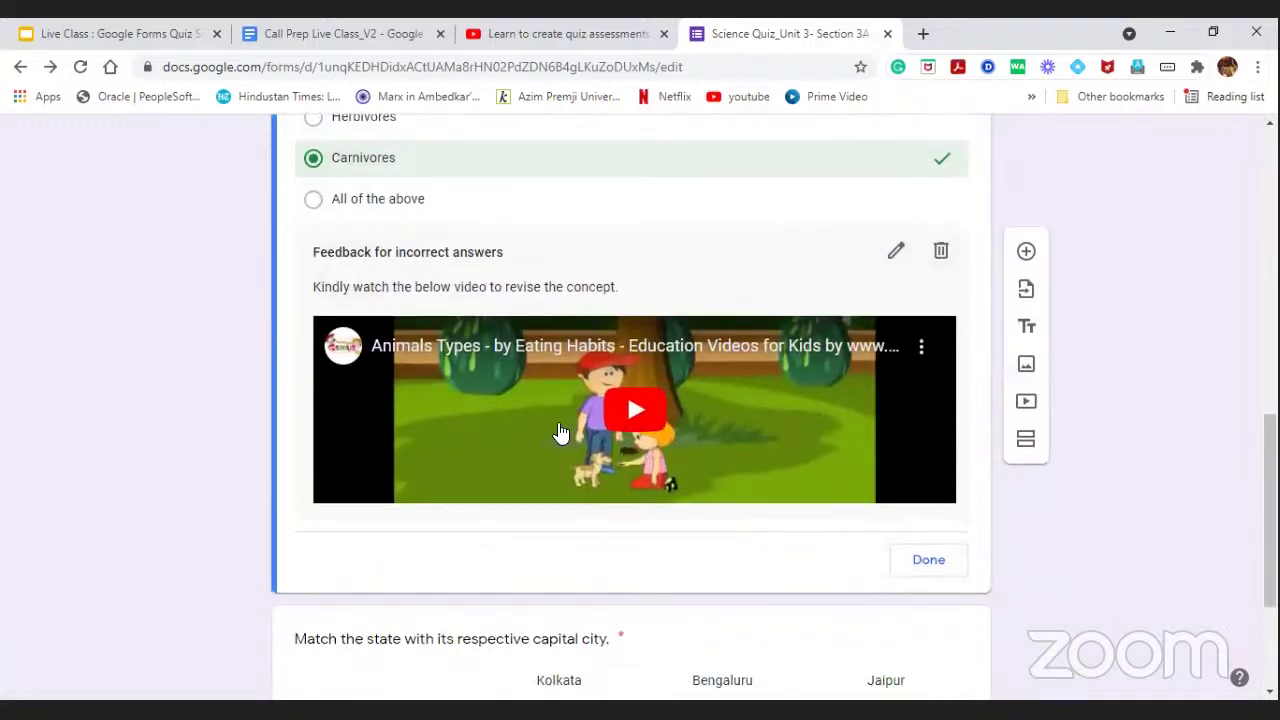
scroll(590, 350, "up", 2)
scroll(590, 350, "down", 2)
left_click(928, 561)
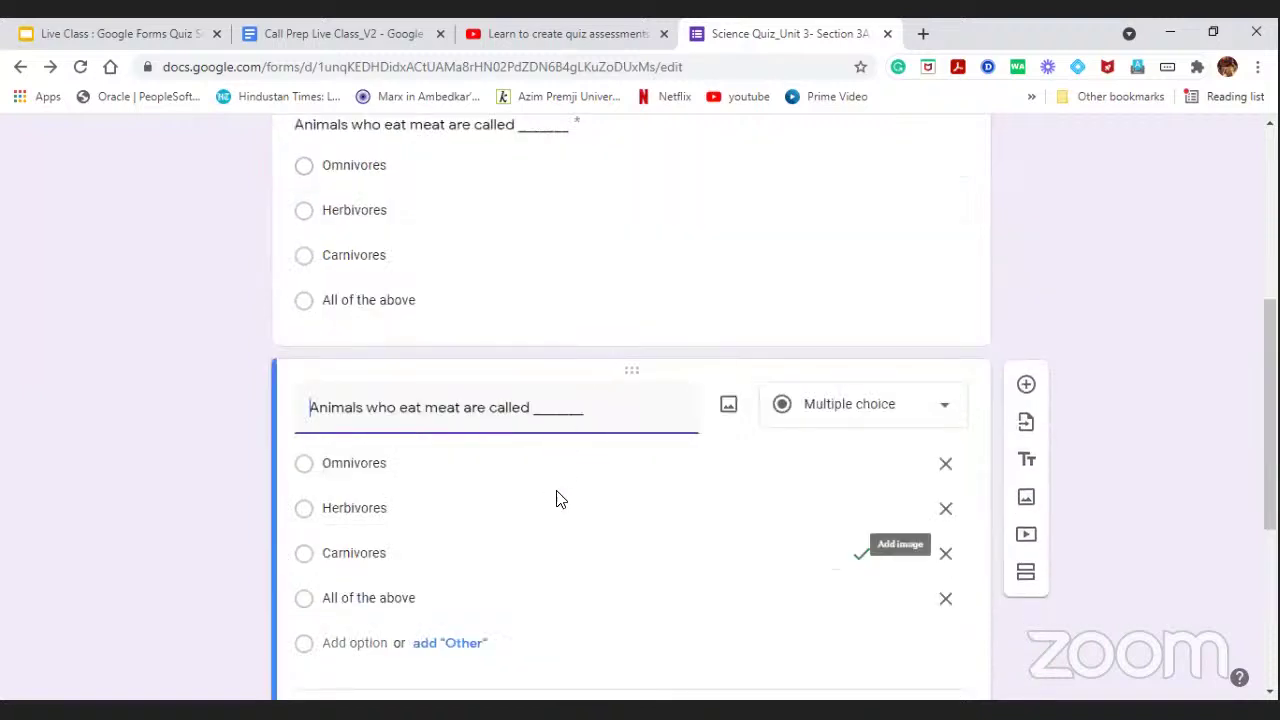
scroll(557, 505, "down", 2)
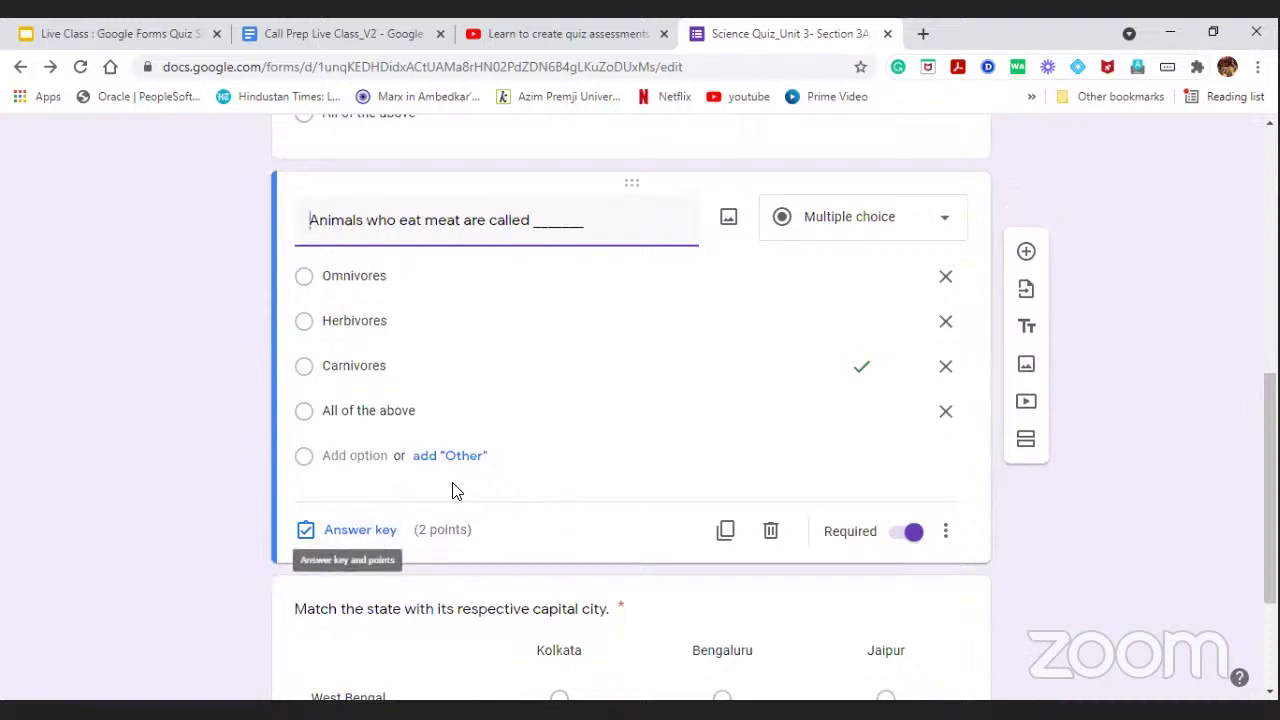
left_click(557, 229)
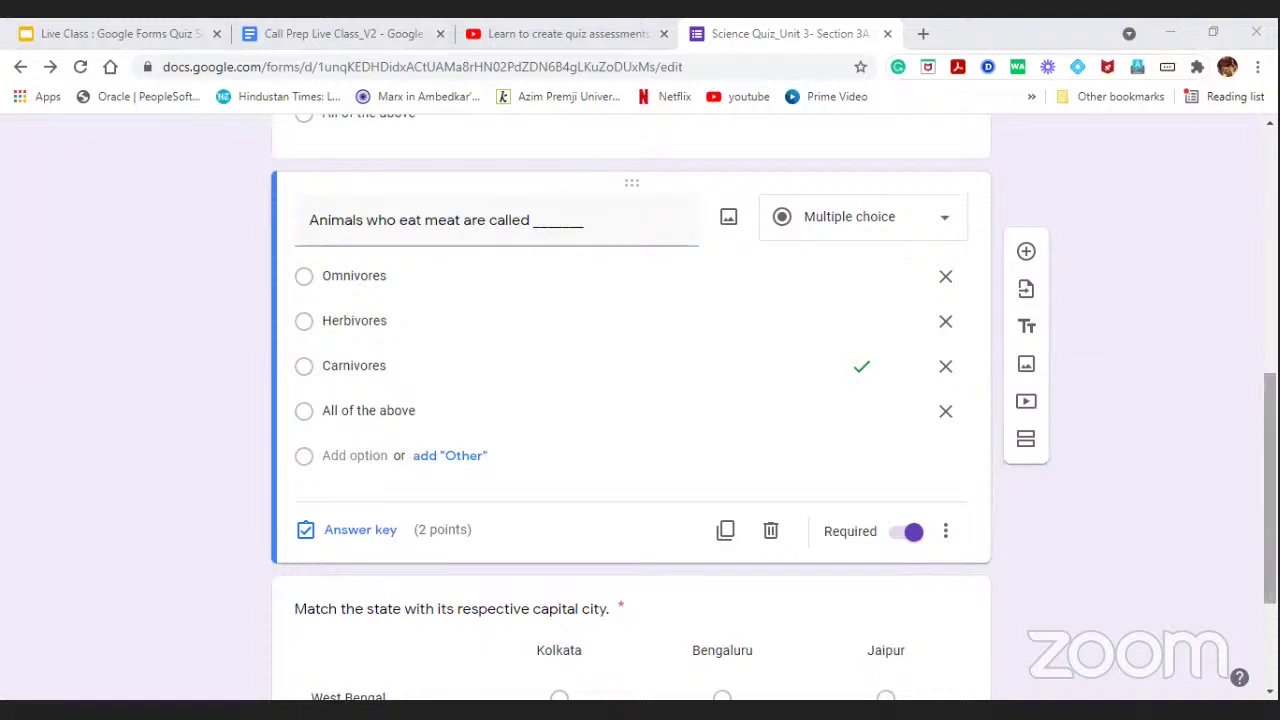
scroll(1031, 194, "up", 5)
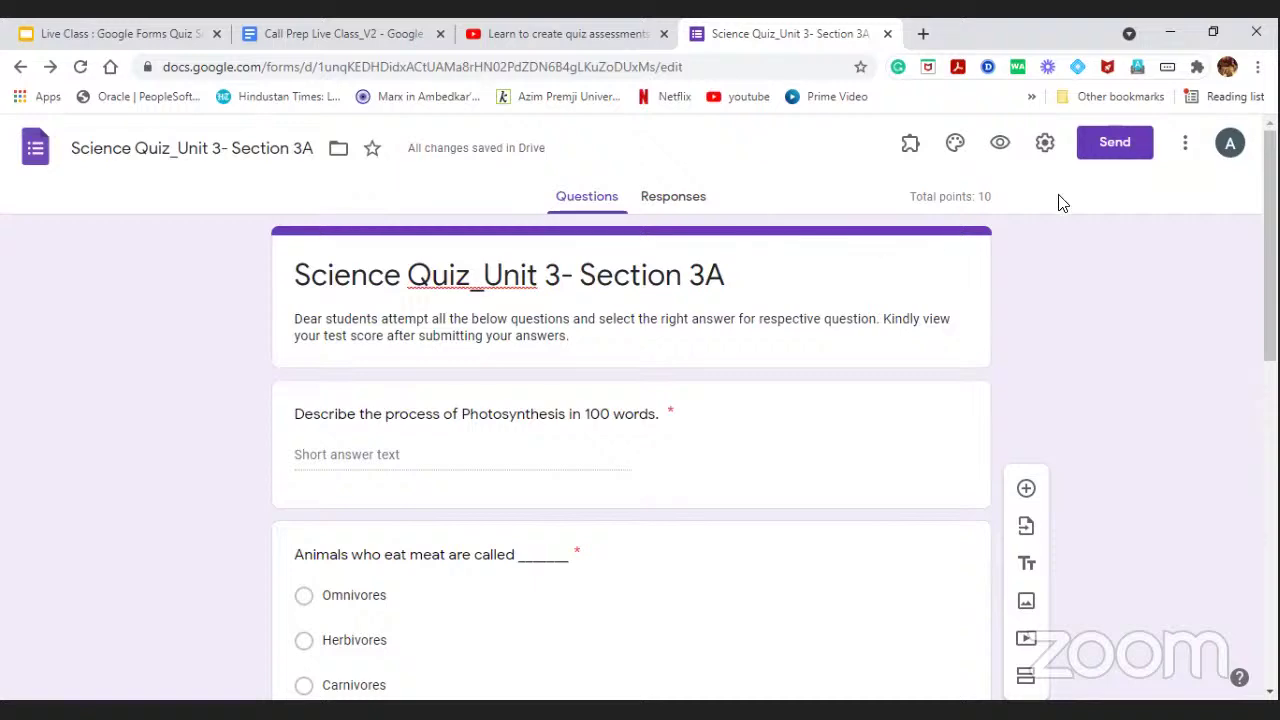
scroll(717, 391, "down", 5)
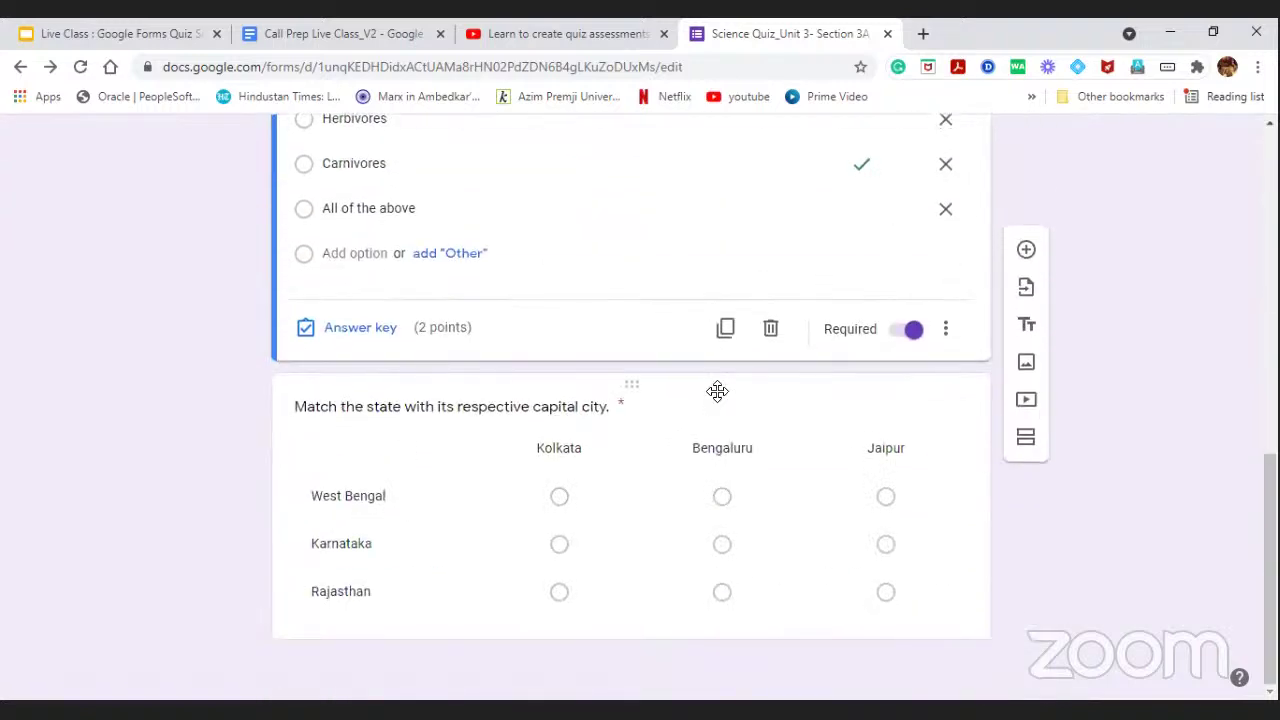
scroll(717, 407, "up", 10)
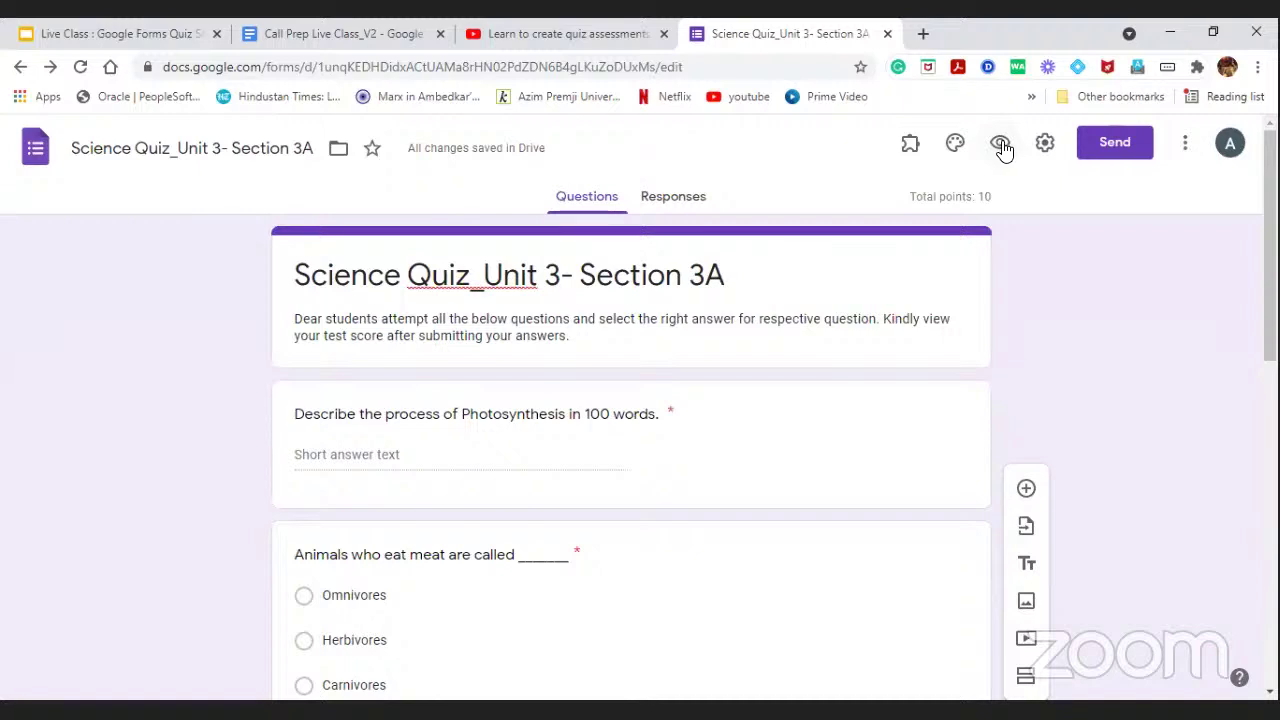
Preview the Science Quiz and type a test answer to the Photosynthesis question.
left_click(1001, 145)
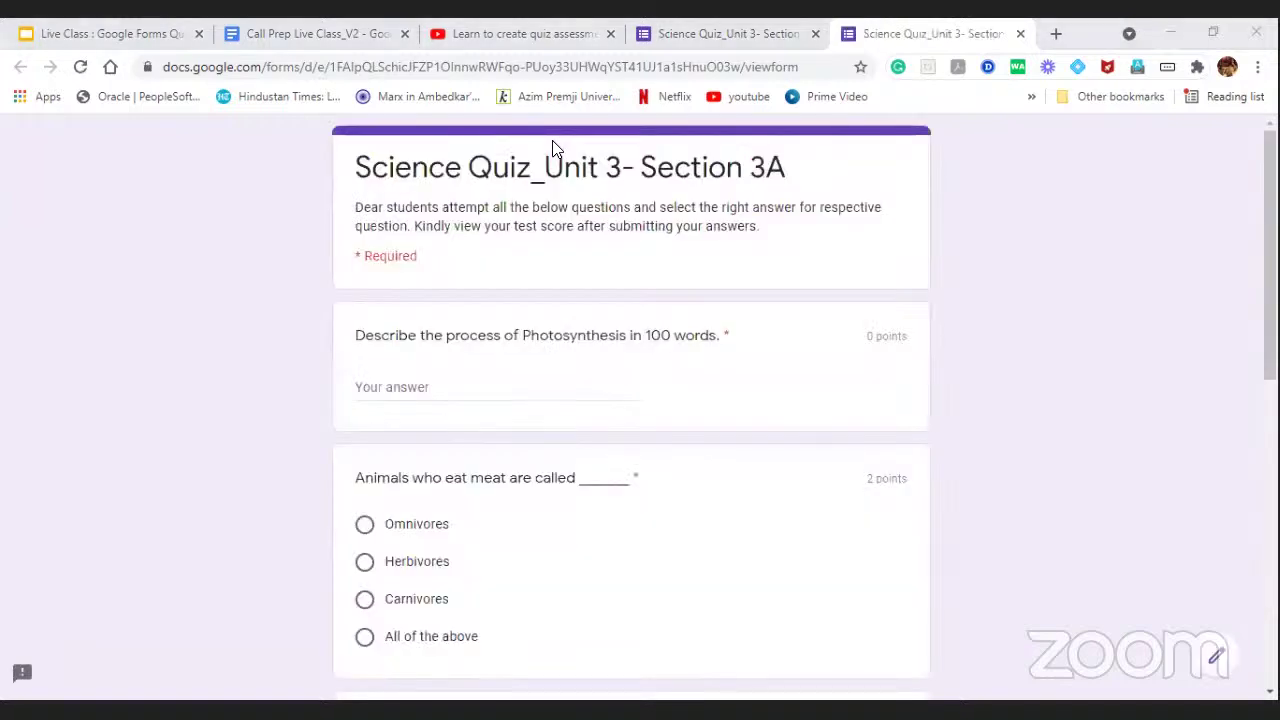
scroll(575, 240, "down", 1)
scroll(584, 285, "up", 1)
left_click(416, 388)
type("hdfj;sdf;")
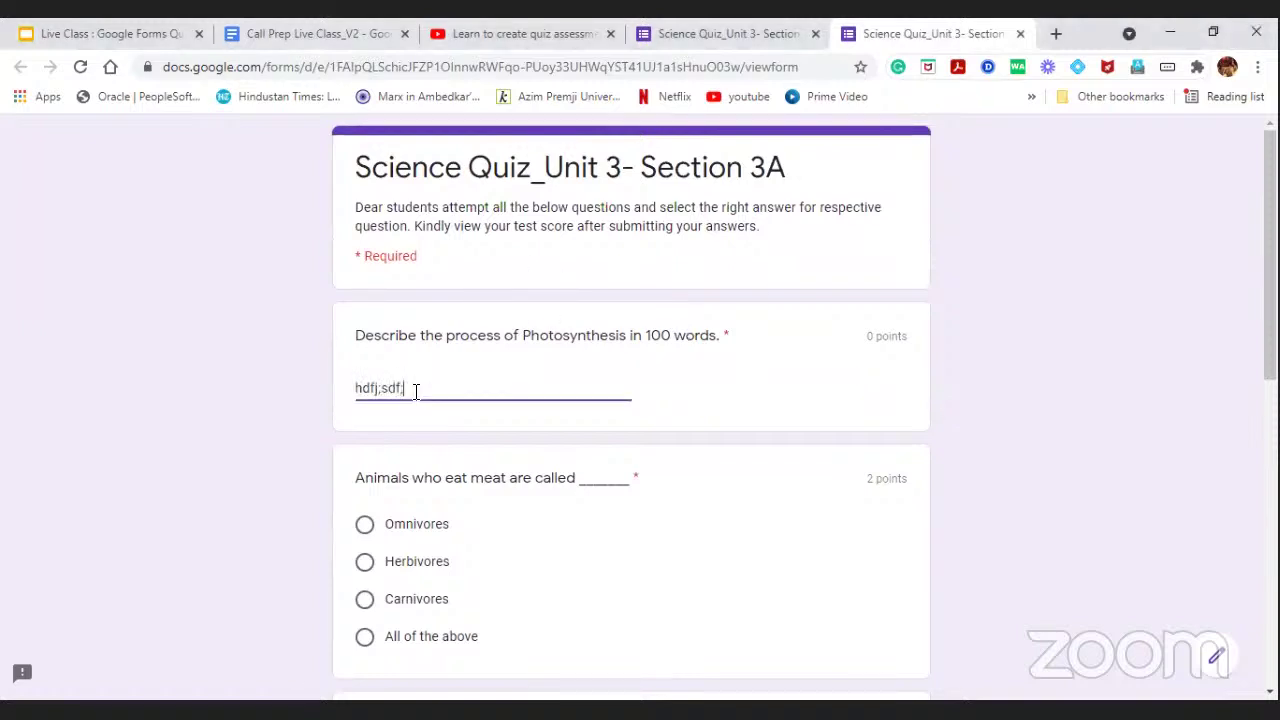
type(";kjakfjasjd")
Answer the two meat-eaters questions with Herbivores and Omnivores.
scroll(451, 455, "down", 2)
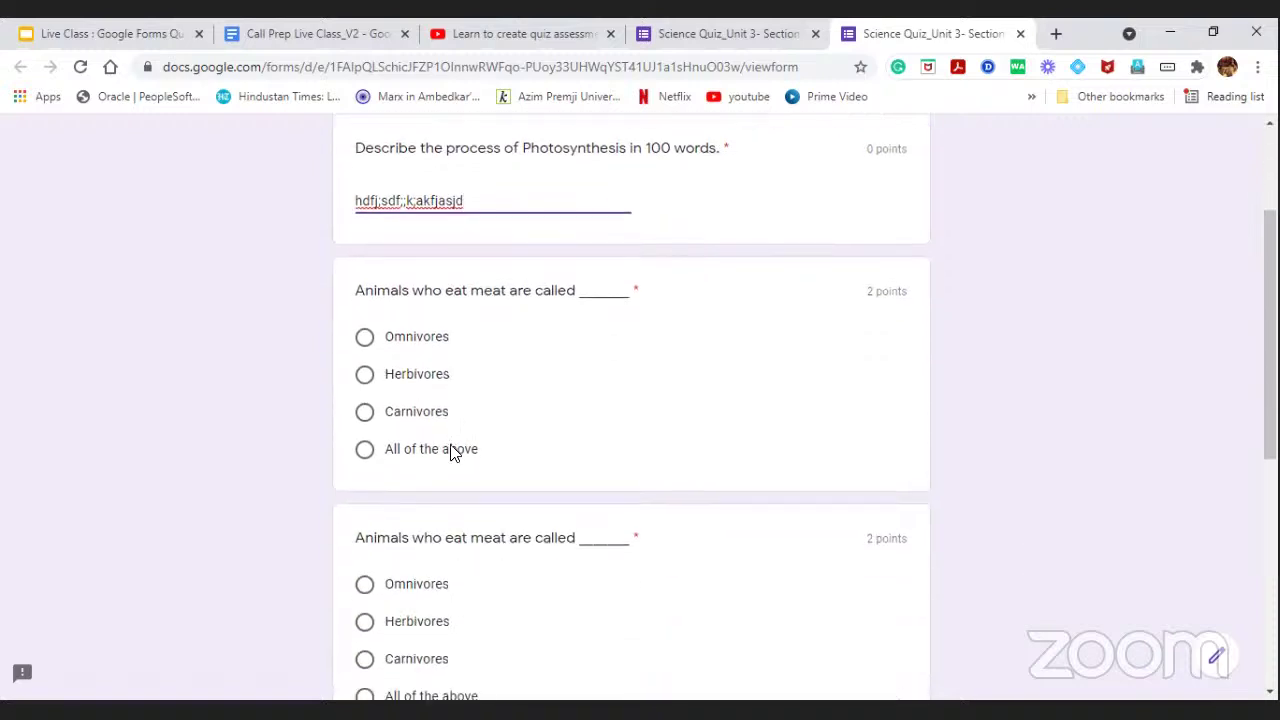
left_click(366, 378)
scroll(526, 369, "down", 3)
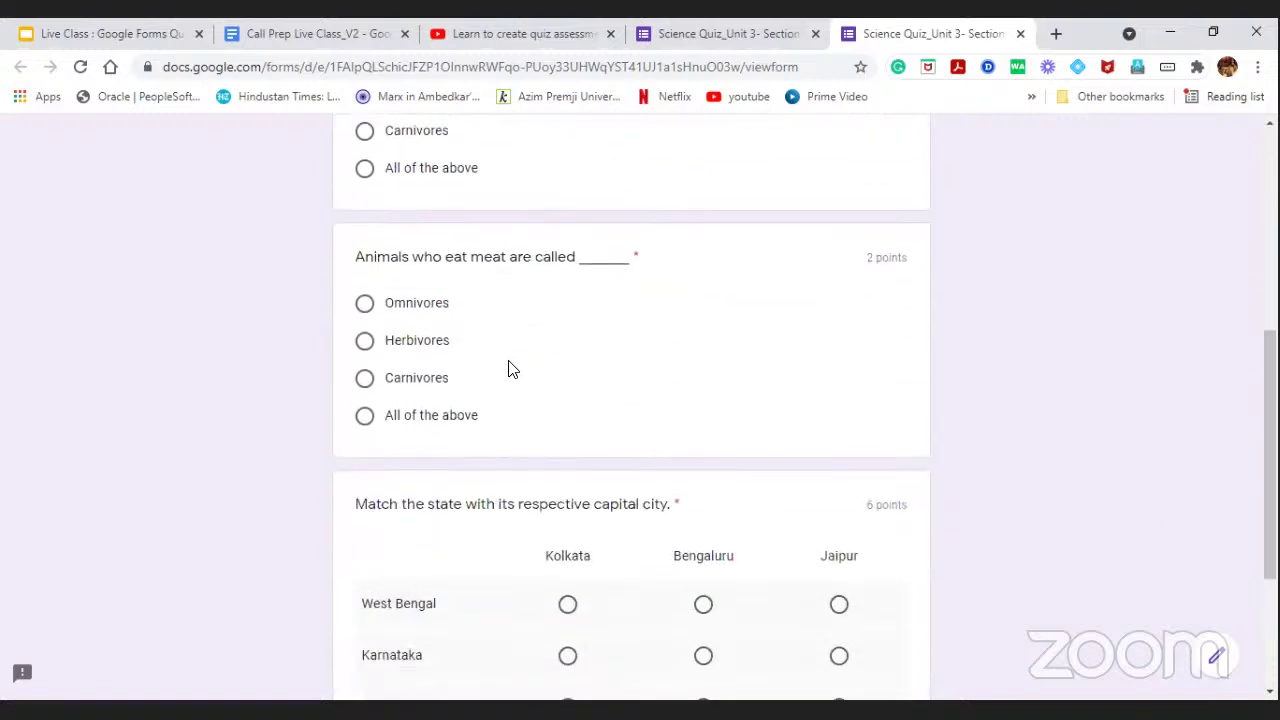
left_click(364, 303)
scroll(511, 377, "down", 3)
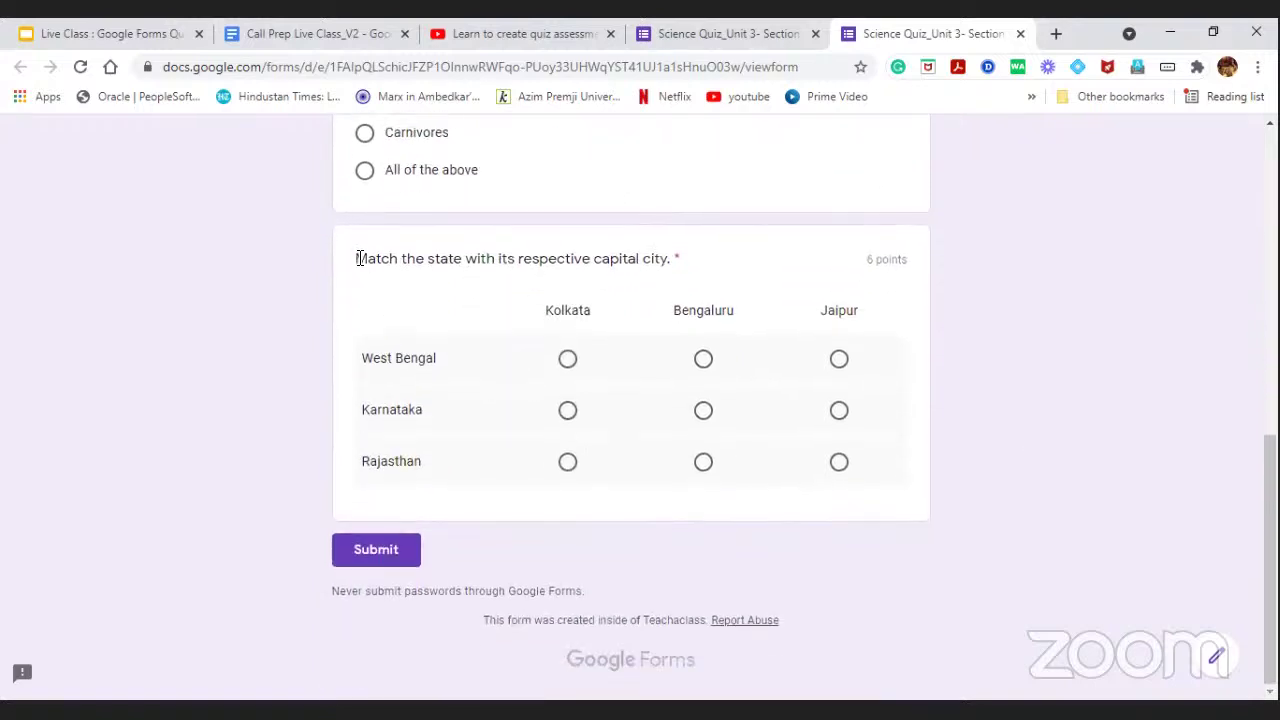
Match West Bengal–Kolkata, Karnataka–Jaipur, Rajasthan–Bengaluru, then submit the test response.
left_click(573, 362)
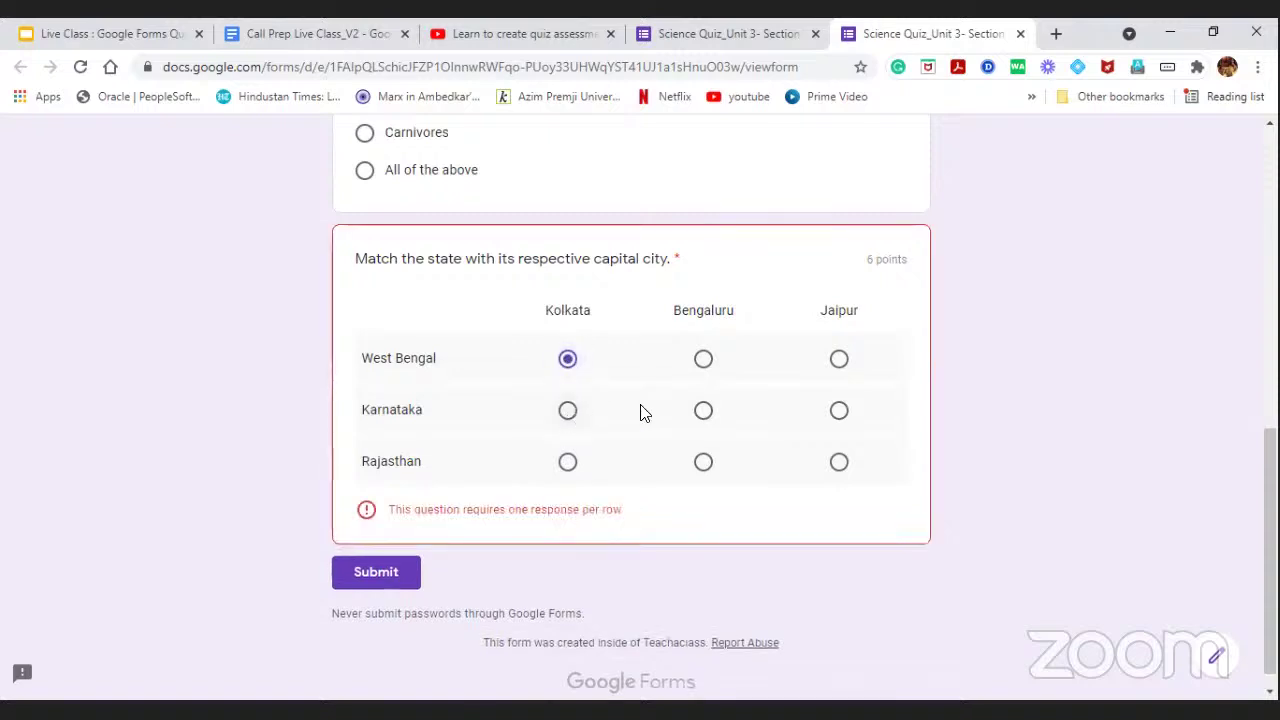
left_click(839, 410)
left_click(703, 462)
scroll(1104, 400, "up", 5)
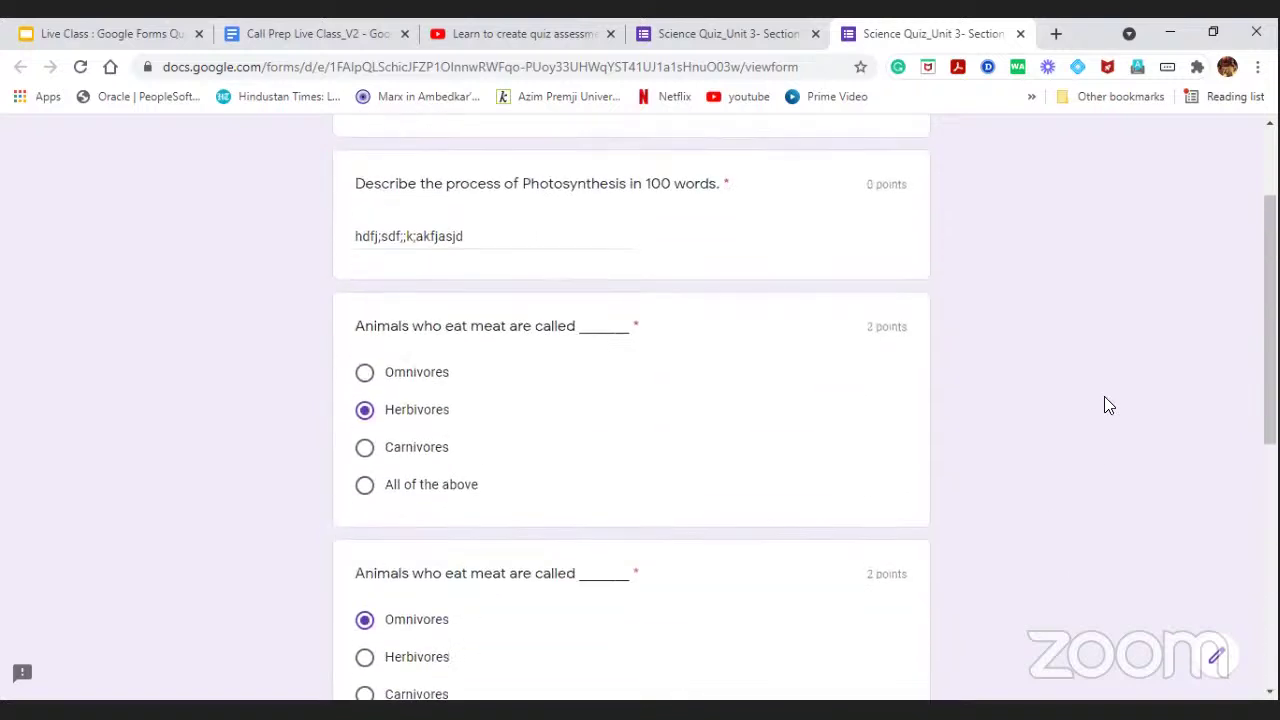
scroll(903, 377, "up", 3)
scroll(906, 366, "down", 10)
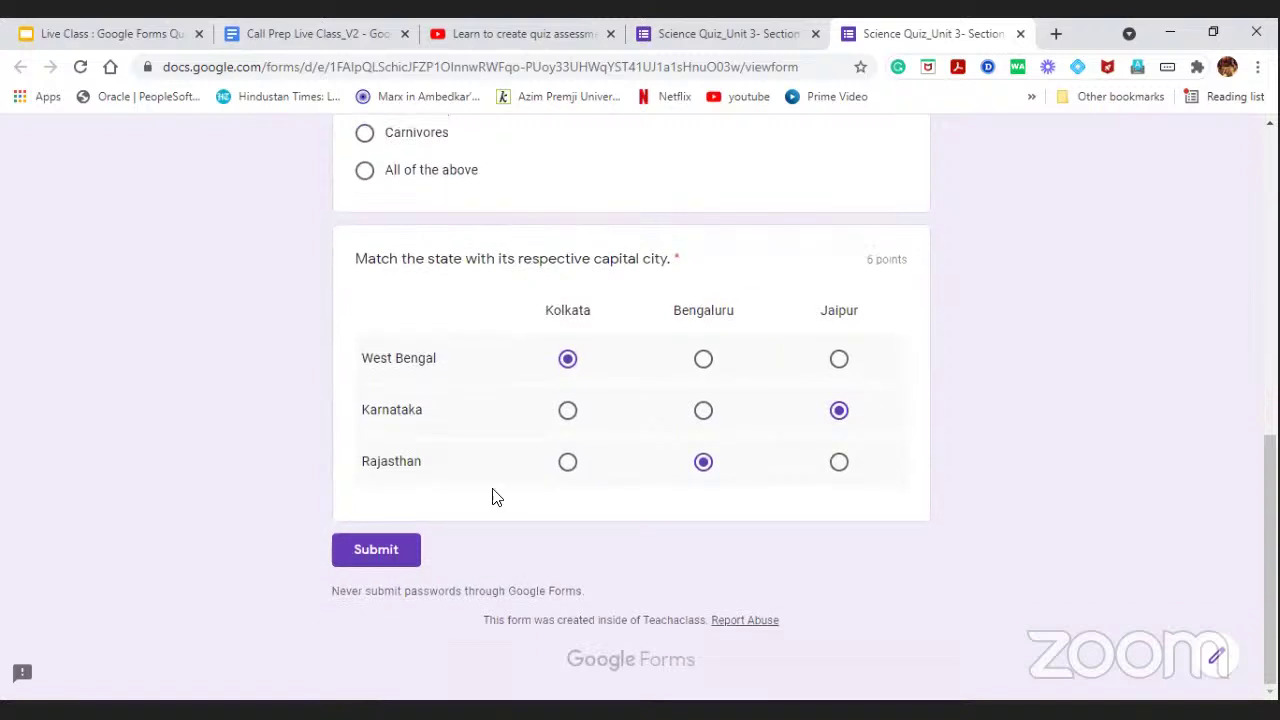
left_click(387, 558)
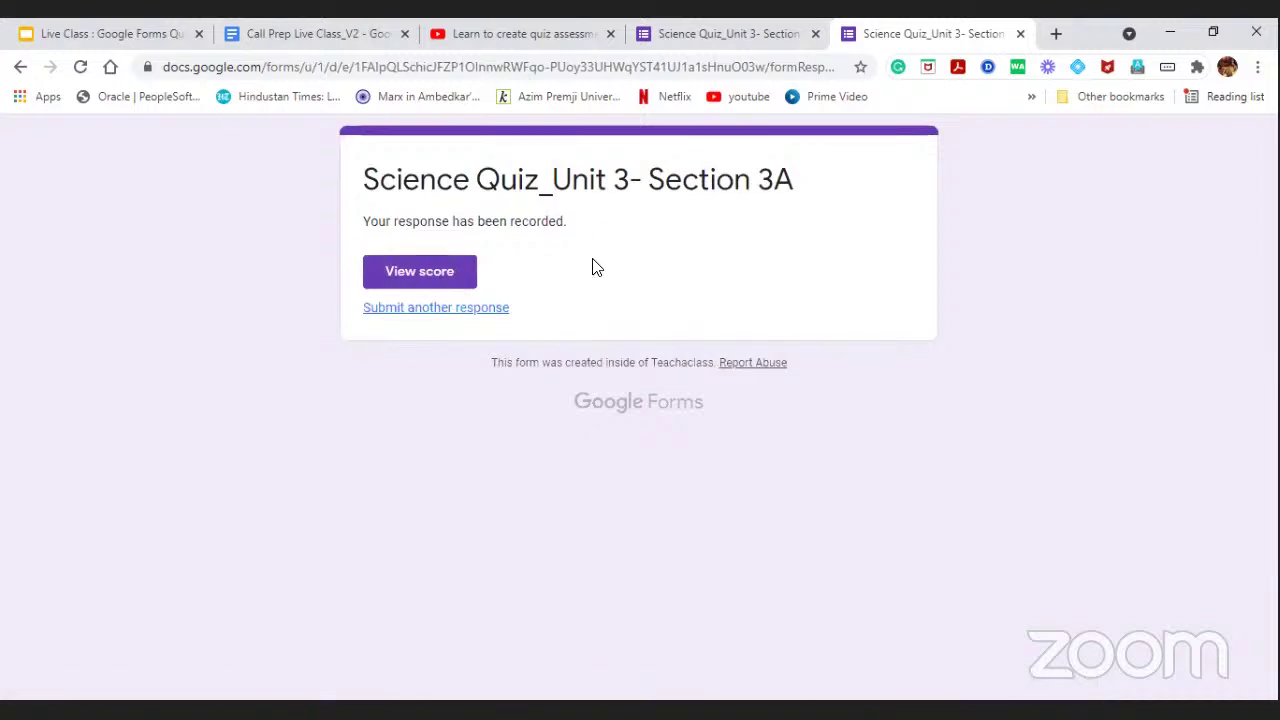
View the submitted response's score of 2/10 points with the correct answers.
left_click(406, 284)
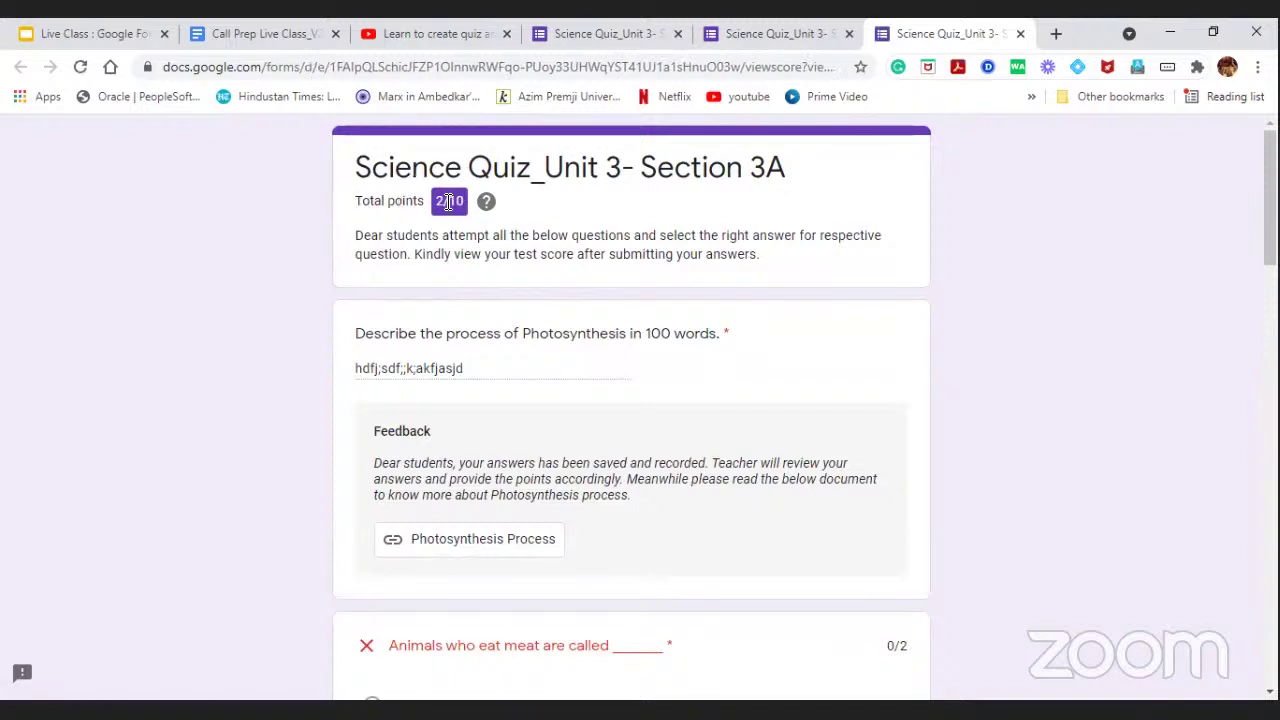
scroll(551, 352, "down", 3)
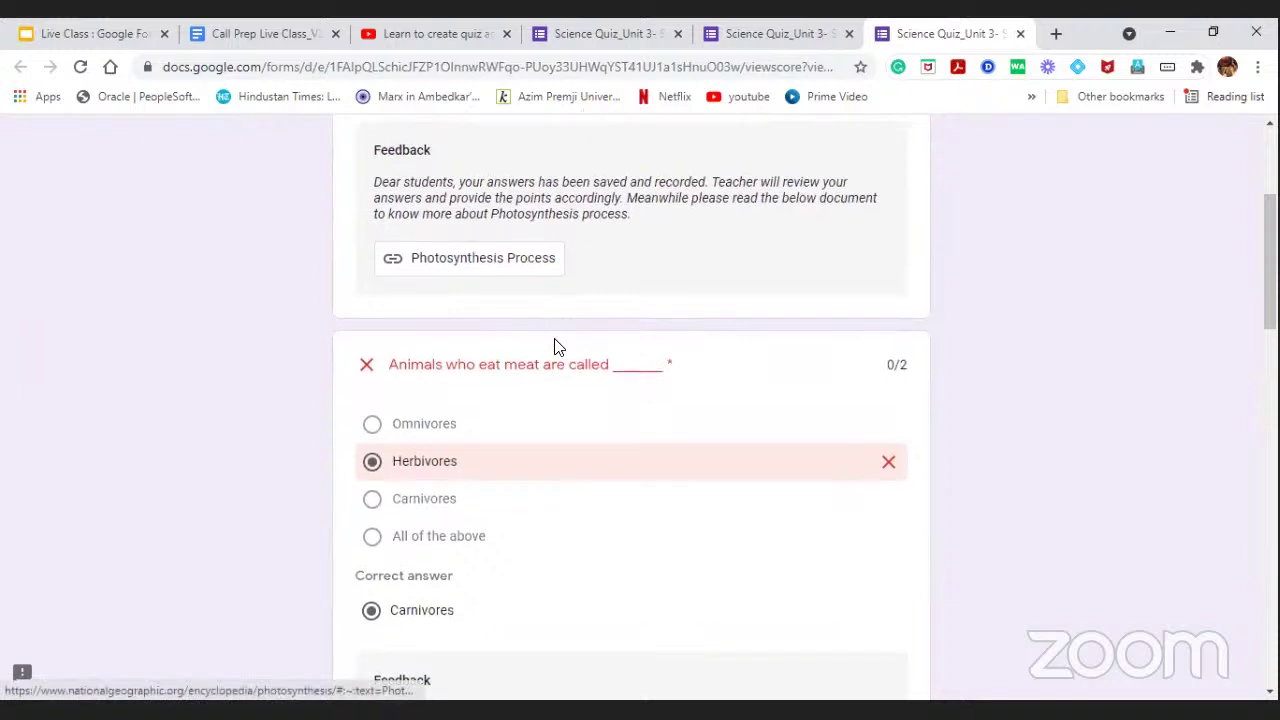
scroll(557, 346, "down", 1)
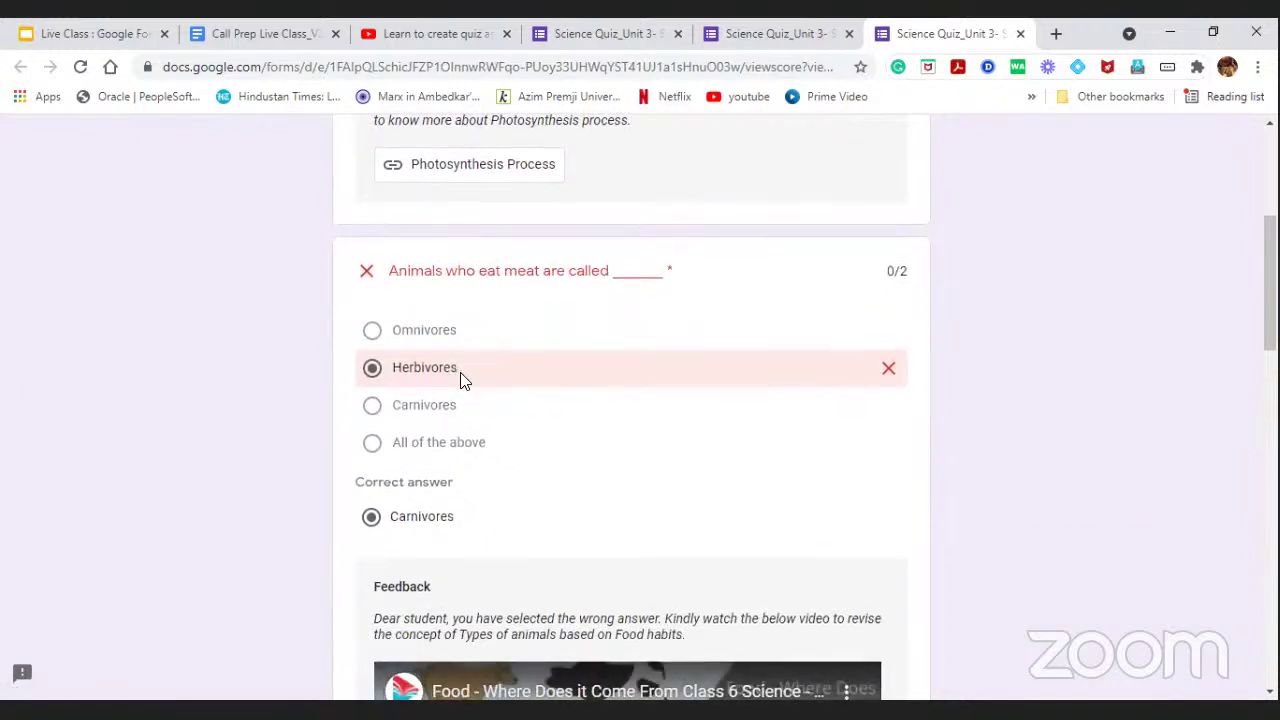
scroll(463, 378, "down", 2)
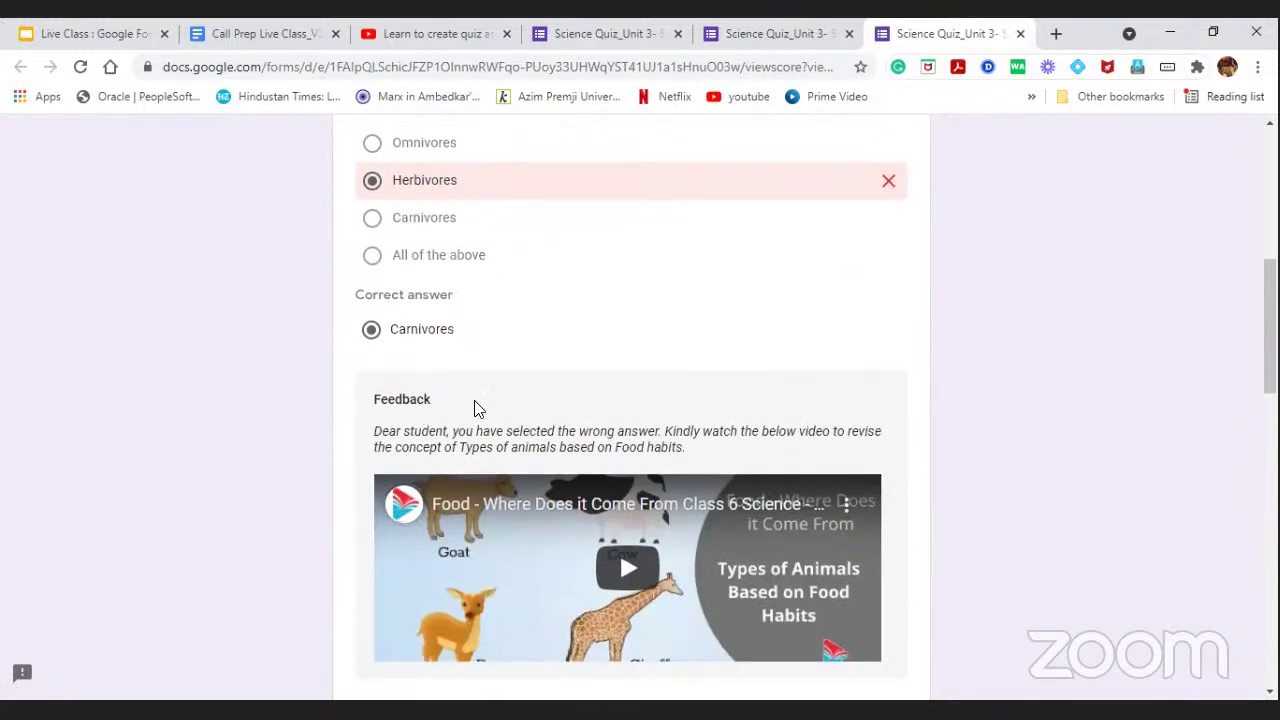
scroll(548, 427, "down", 1)
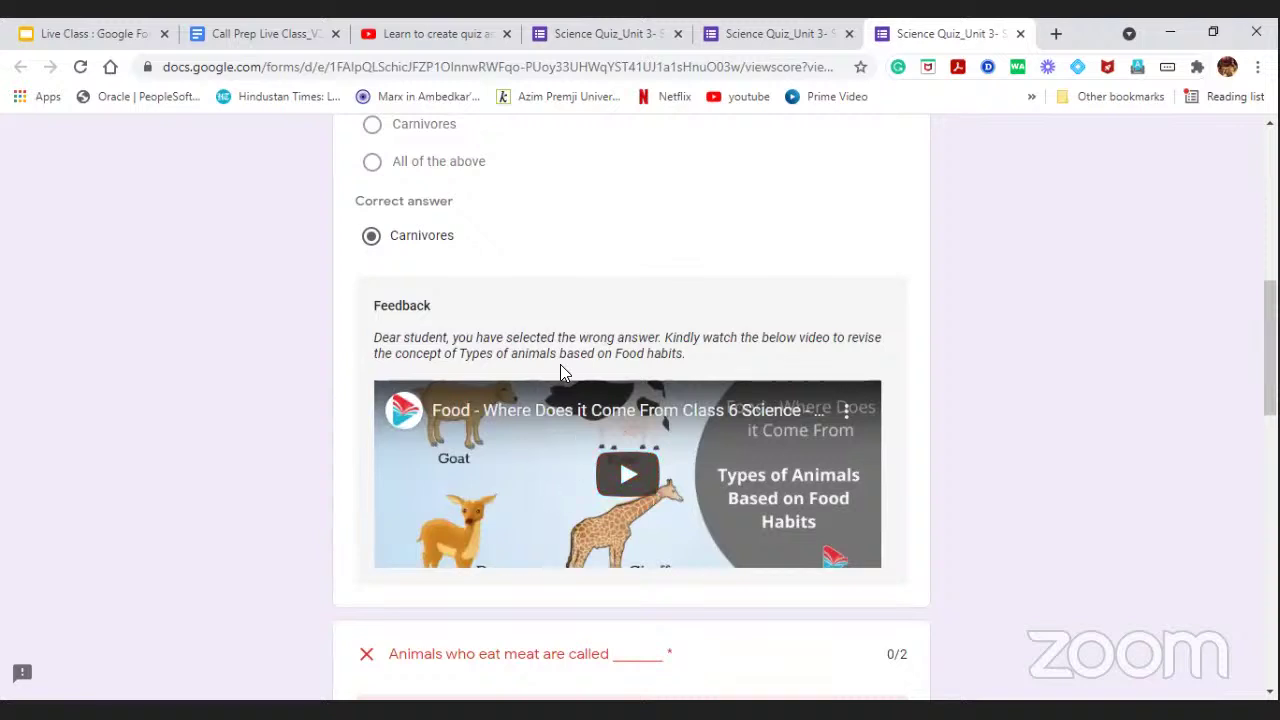
scroll(563, 371, "down", 5)
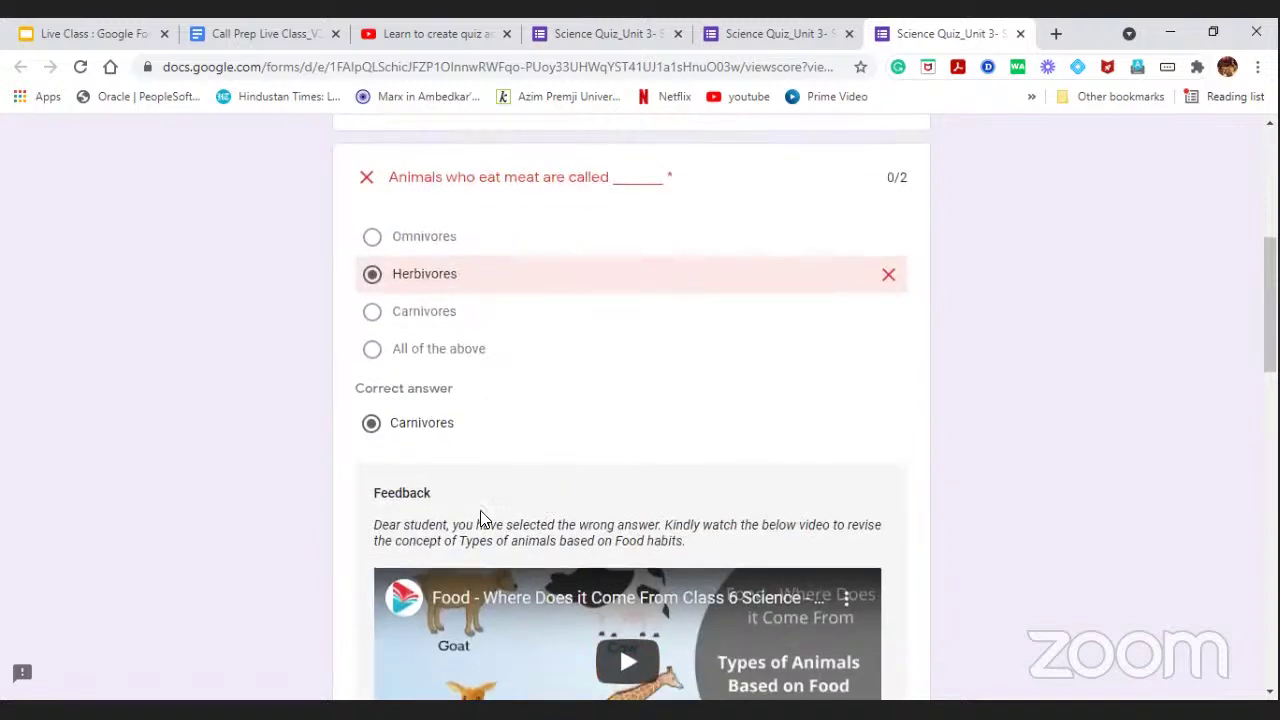
scroll(480, 514, "down", 2)
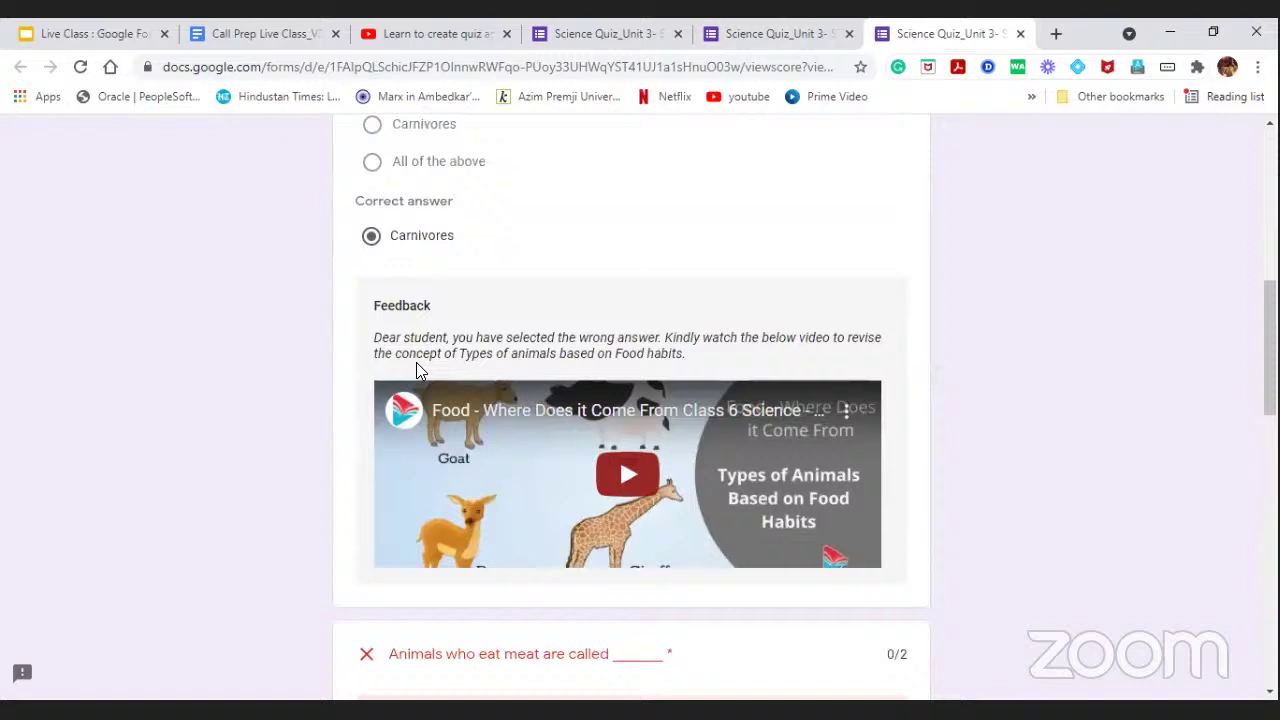
left_click(187, 102)
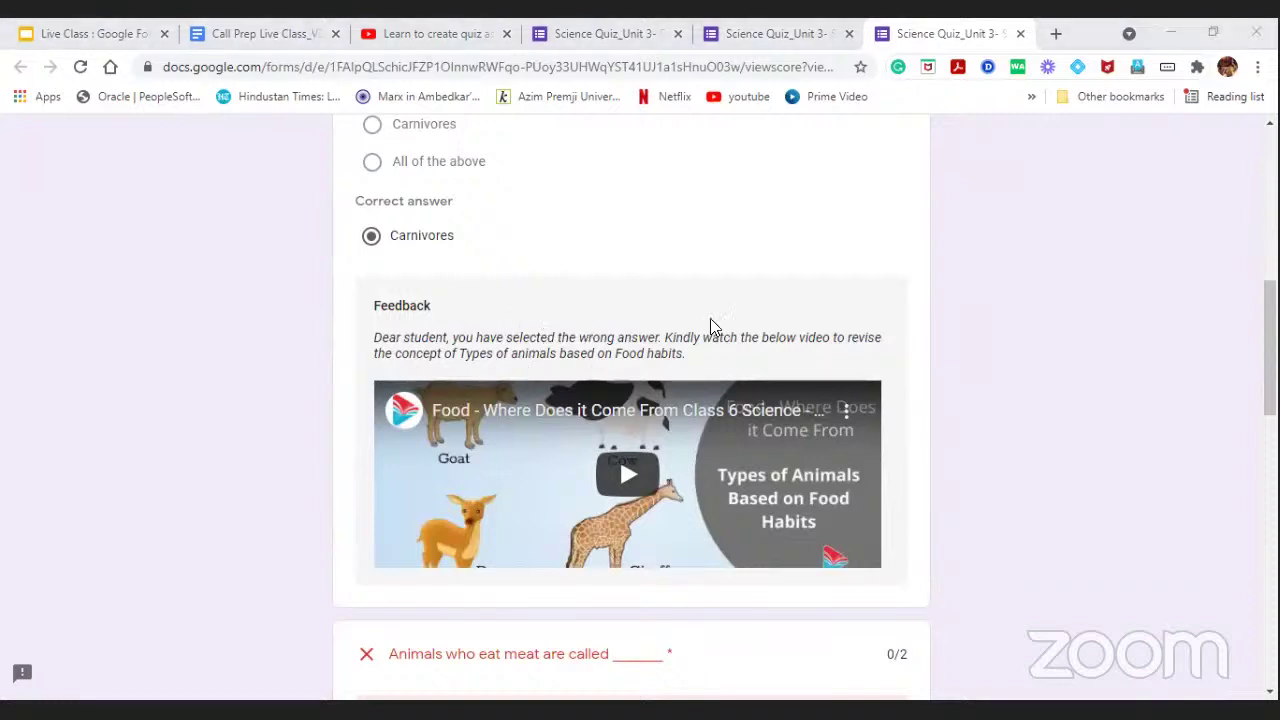
Play and pause the animal food habits feedback video, then return to the confirmation tab.
left_click(628, 487)
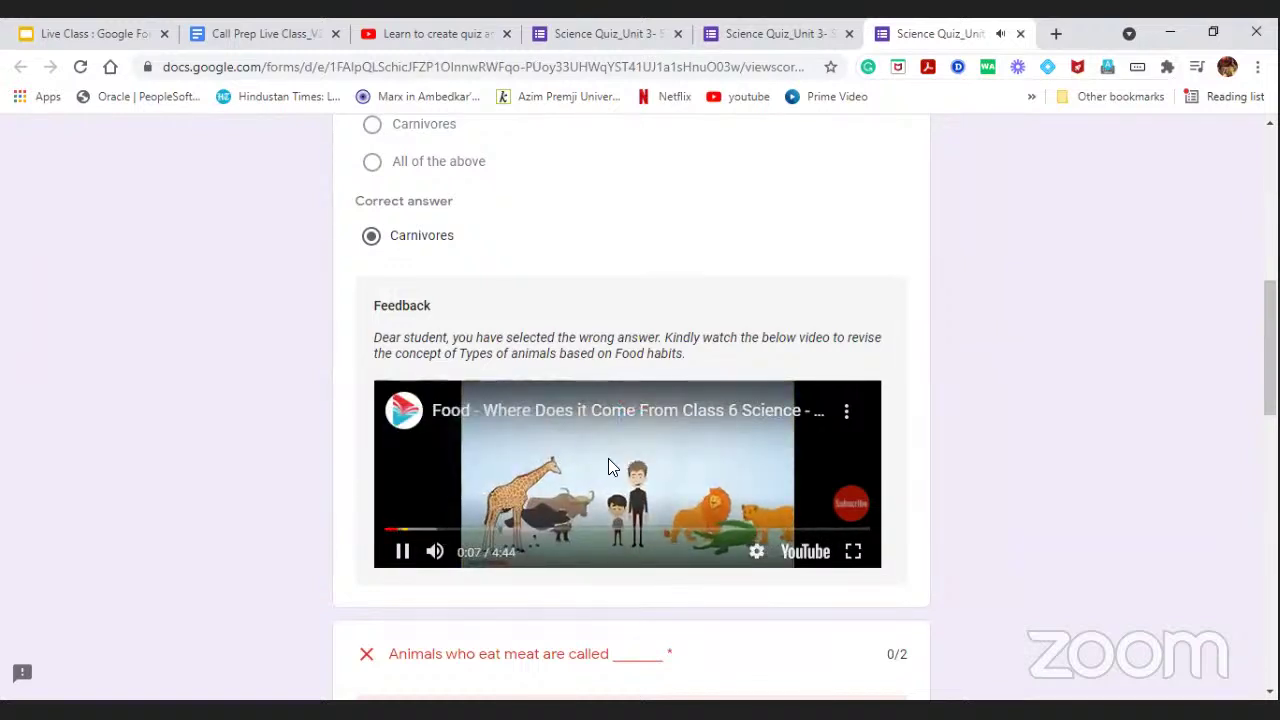
left_click(688, 470)
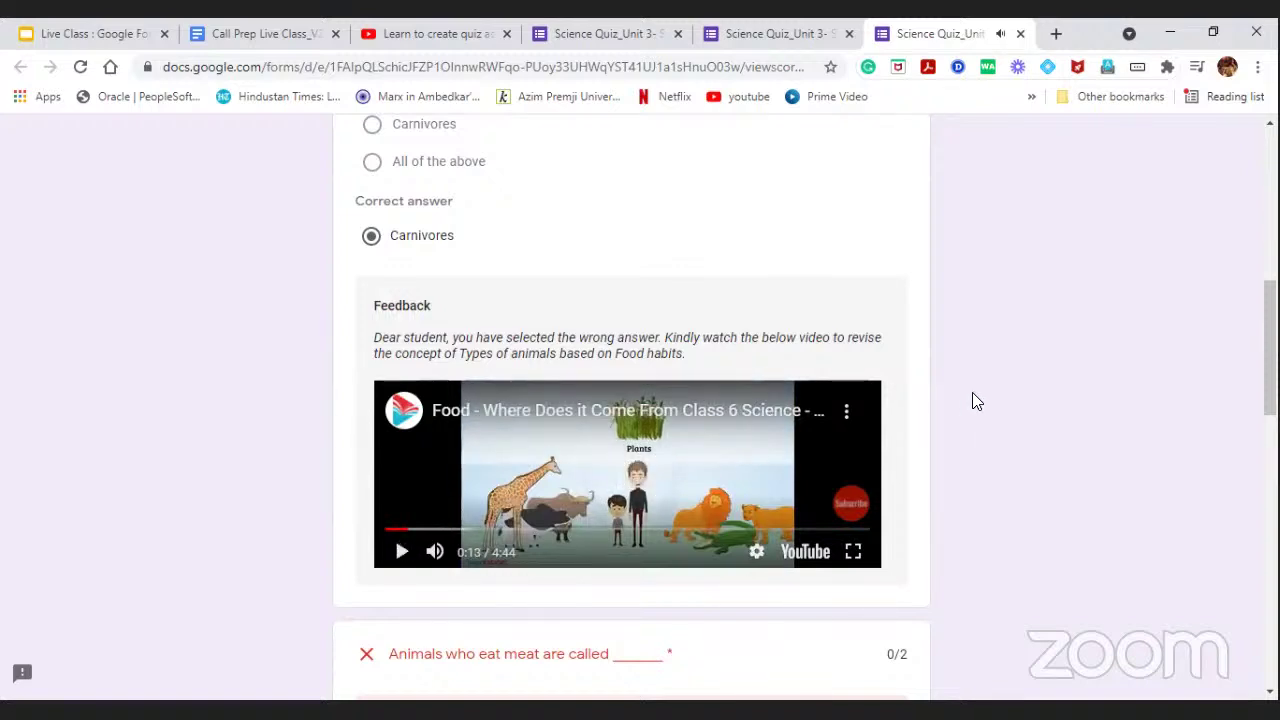
scroll(1012, 368, "down", 1)
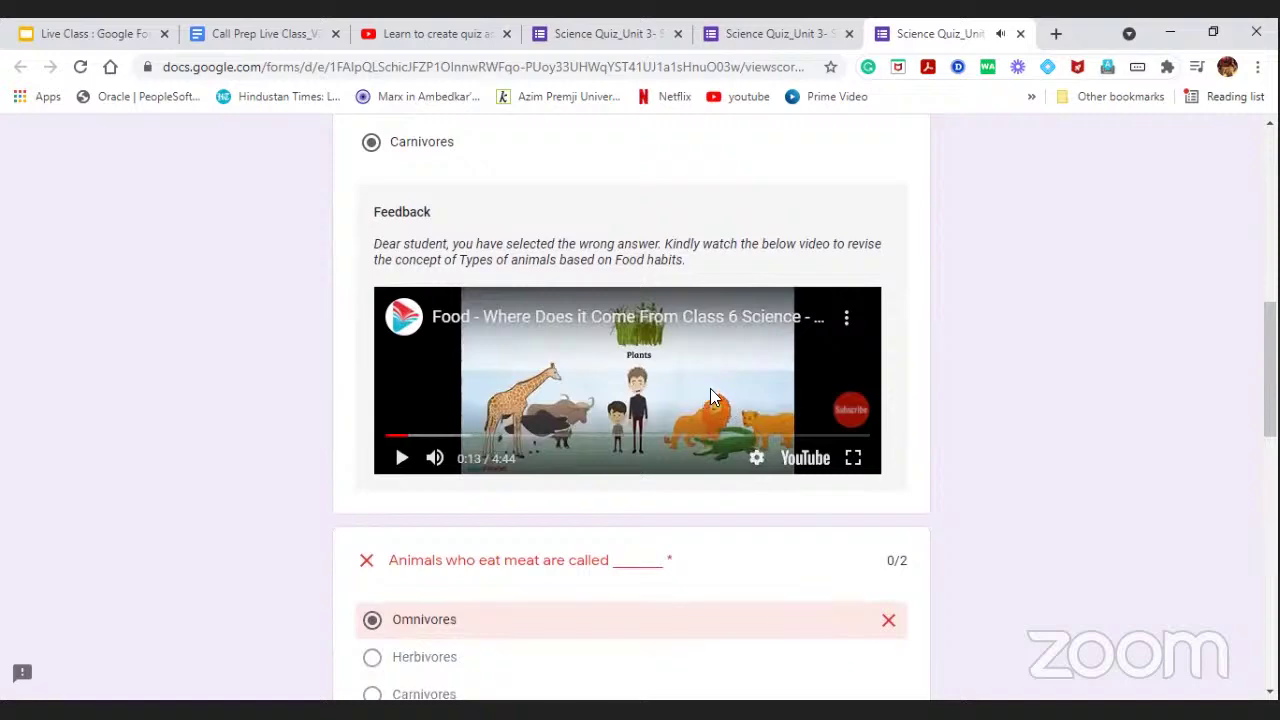
scroll(694, 331, "down", 3)
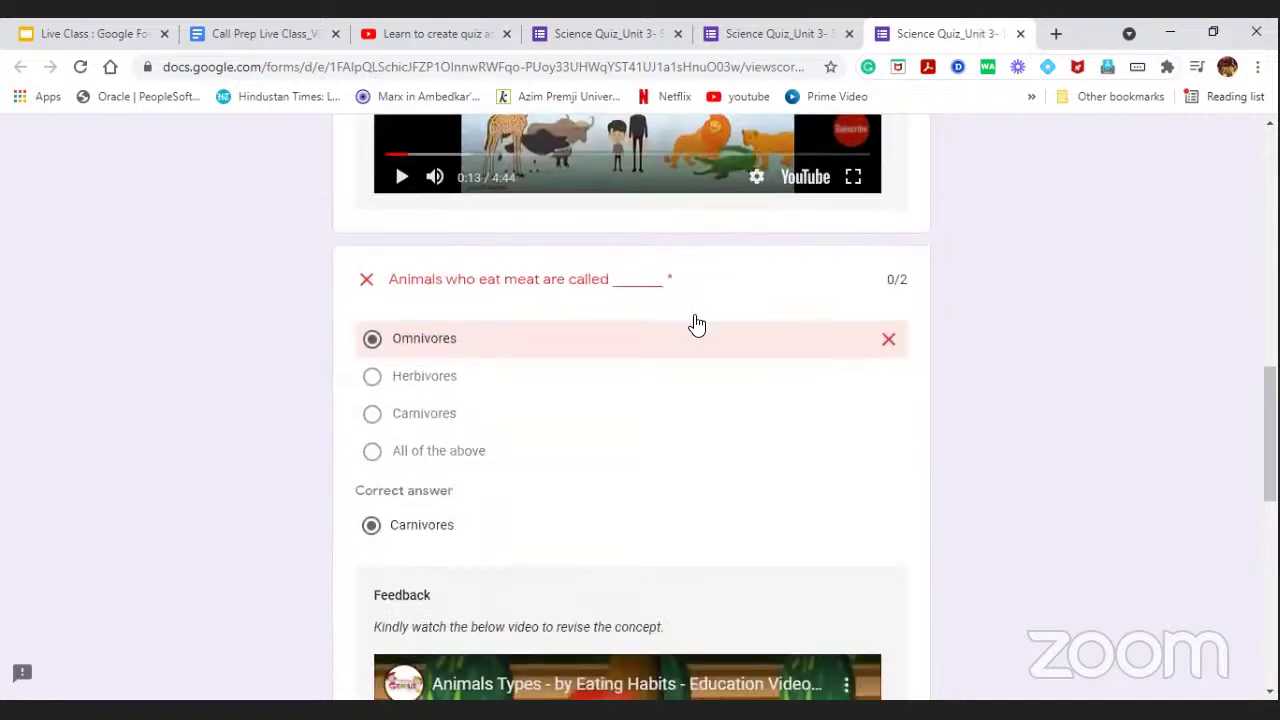
scroll(690, 333, "down", 5)
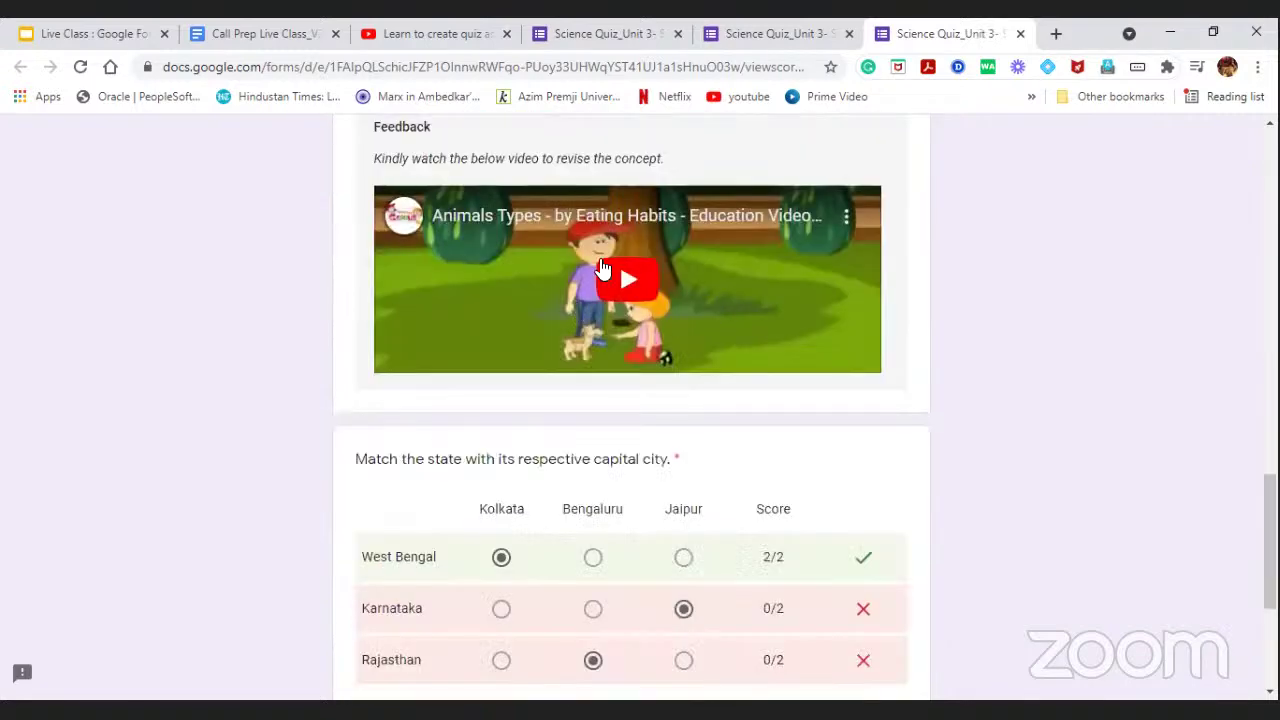
scroll(665, 275, "down", 2)
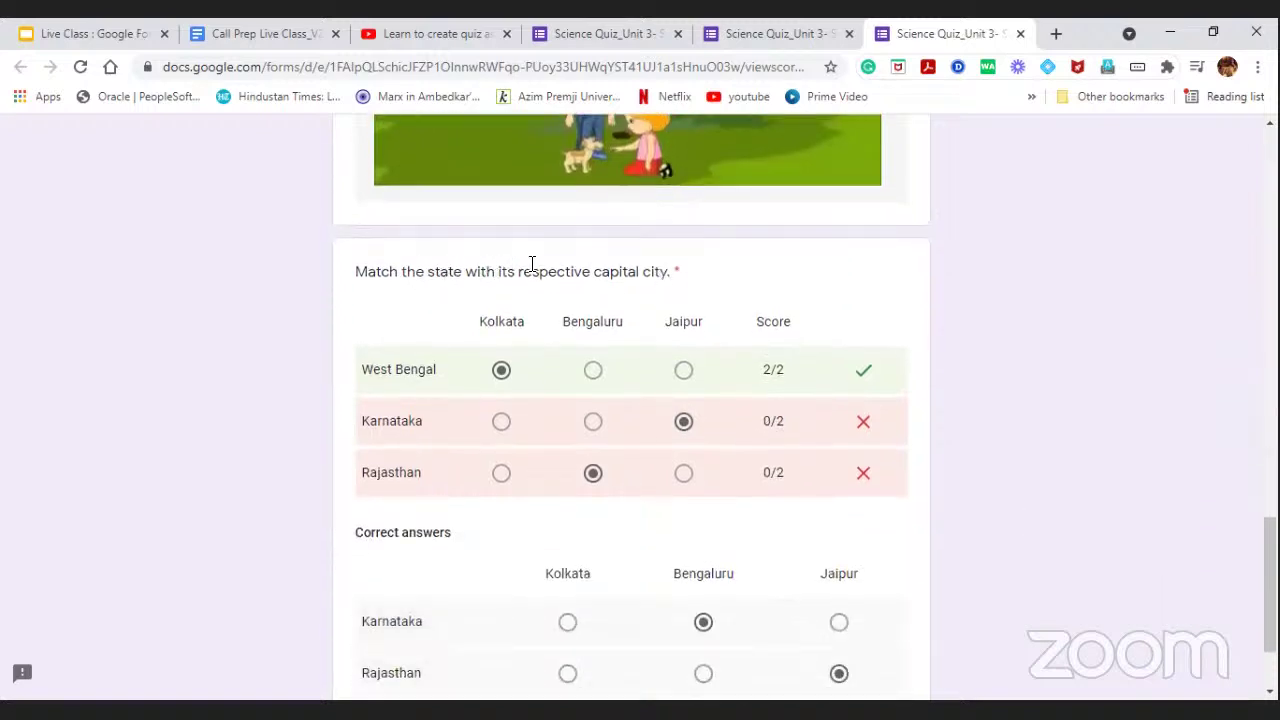
scroll(577, 273, "down", 1)
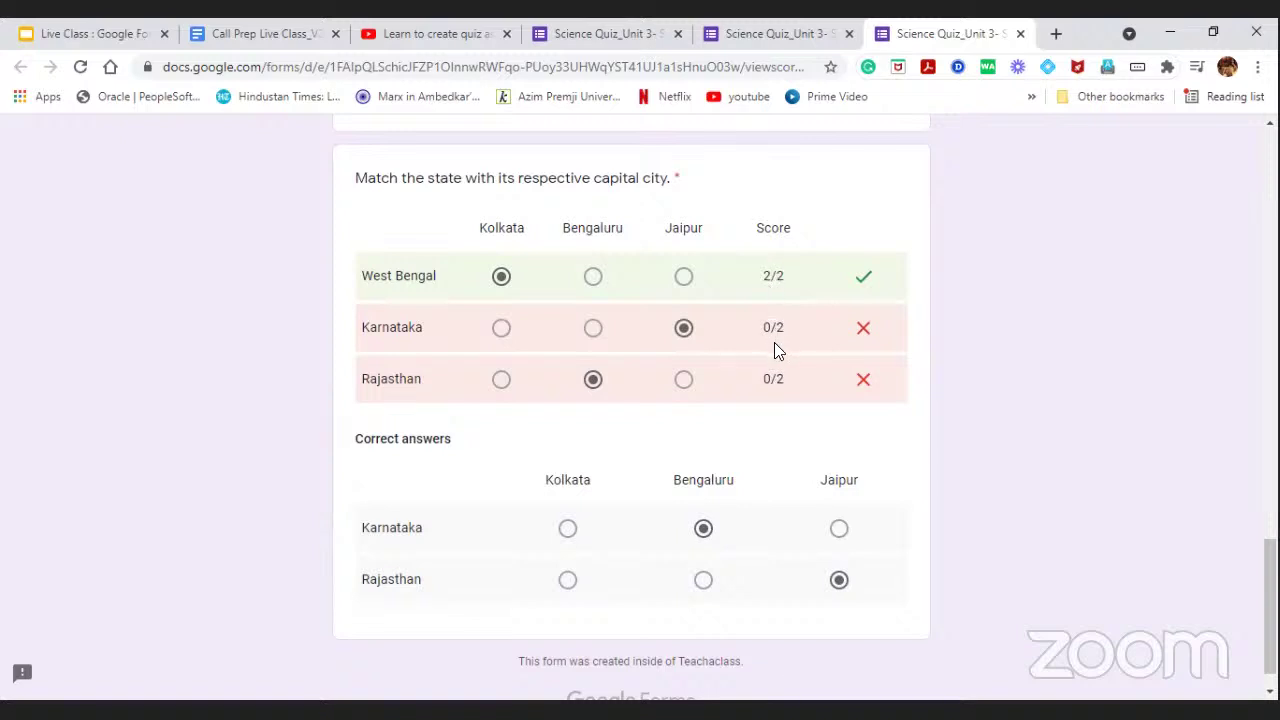
scroll(690, 470, "down", 1)
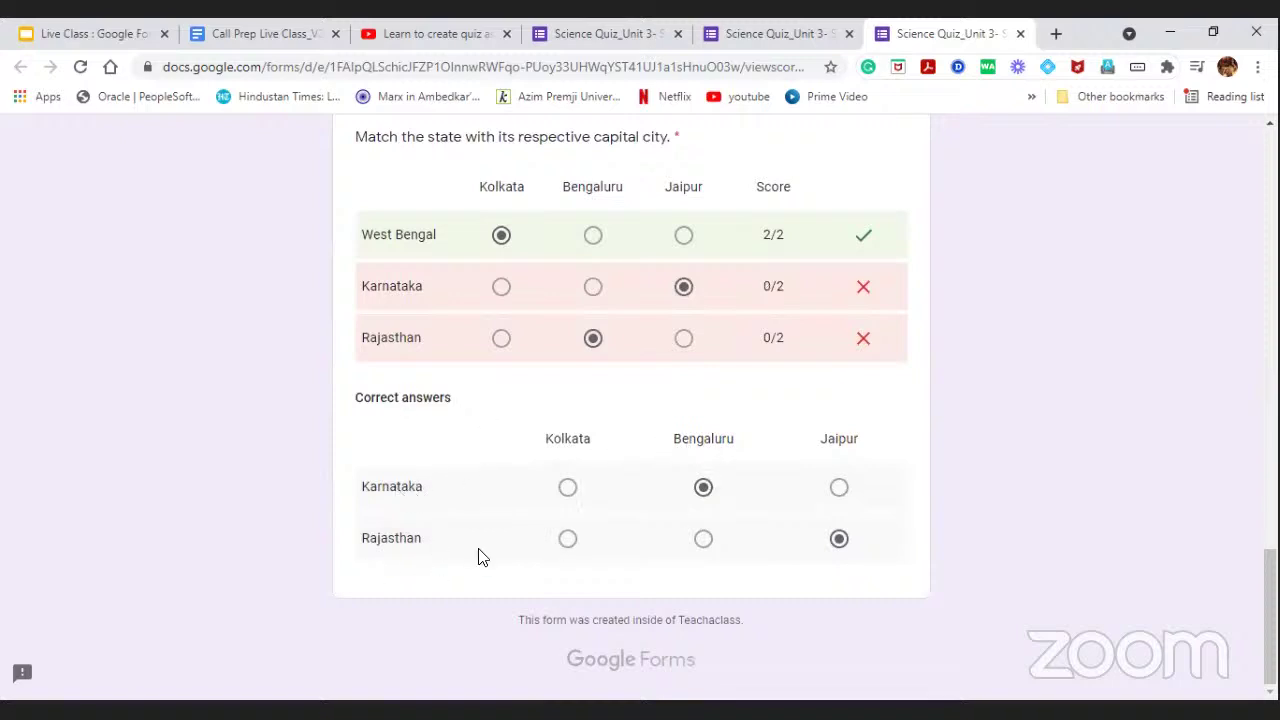
scroll(920, 582, "up", 4)
scroll(920, 582, "up", 15)
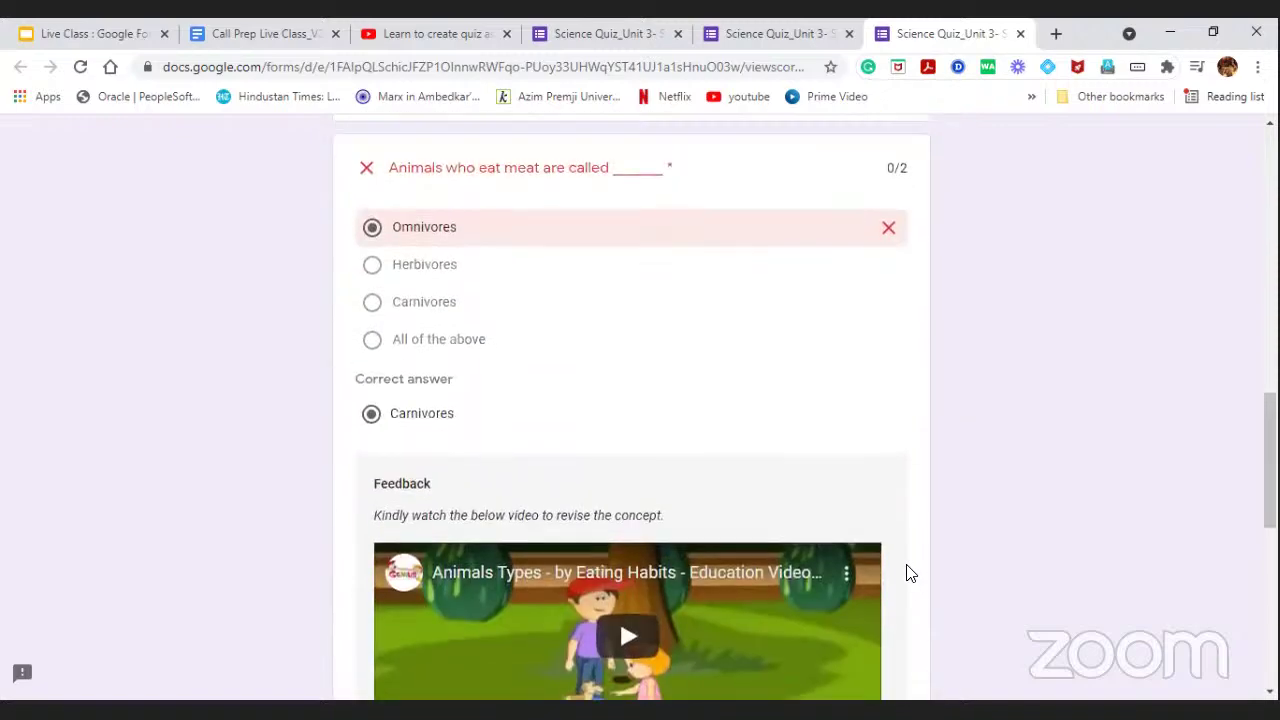
scroll(986, 510, "up", 2)
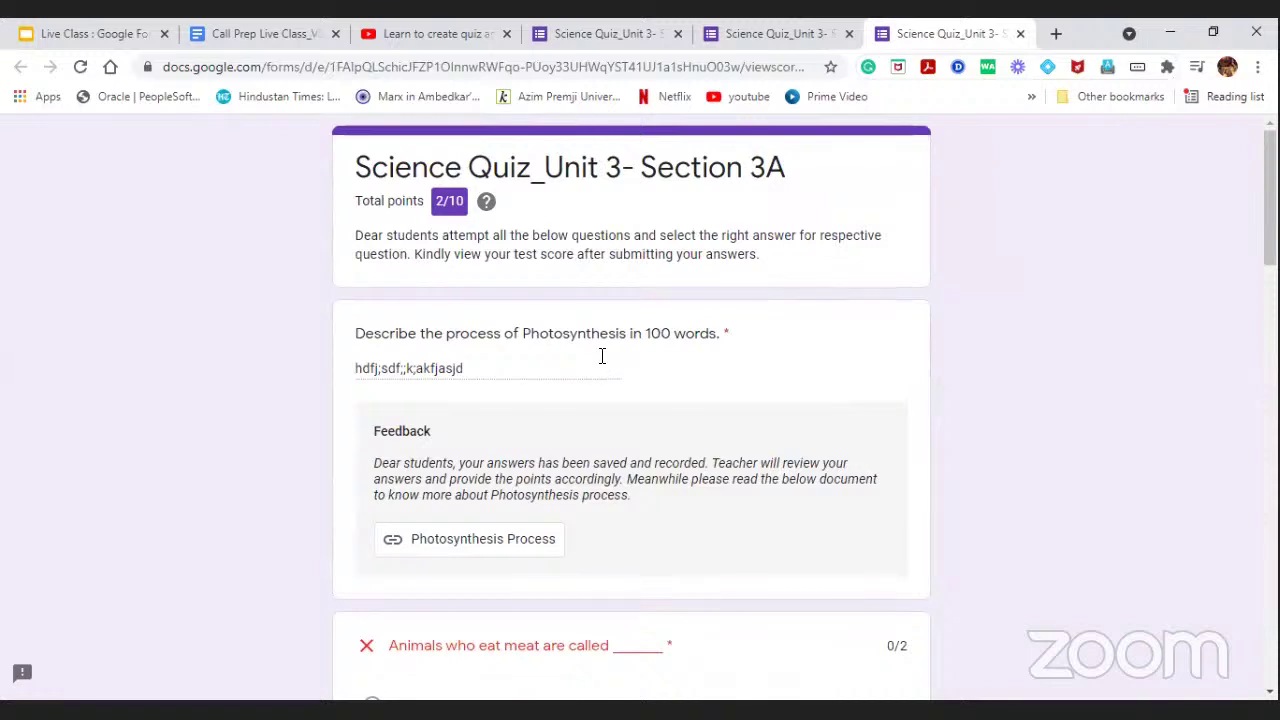
left_click(815, 28)
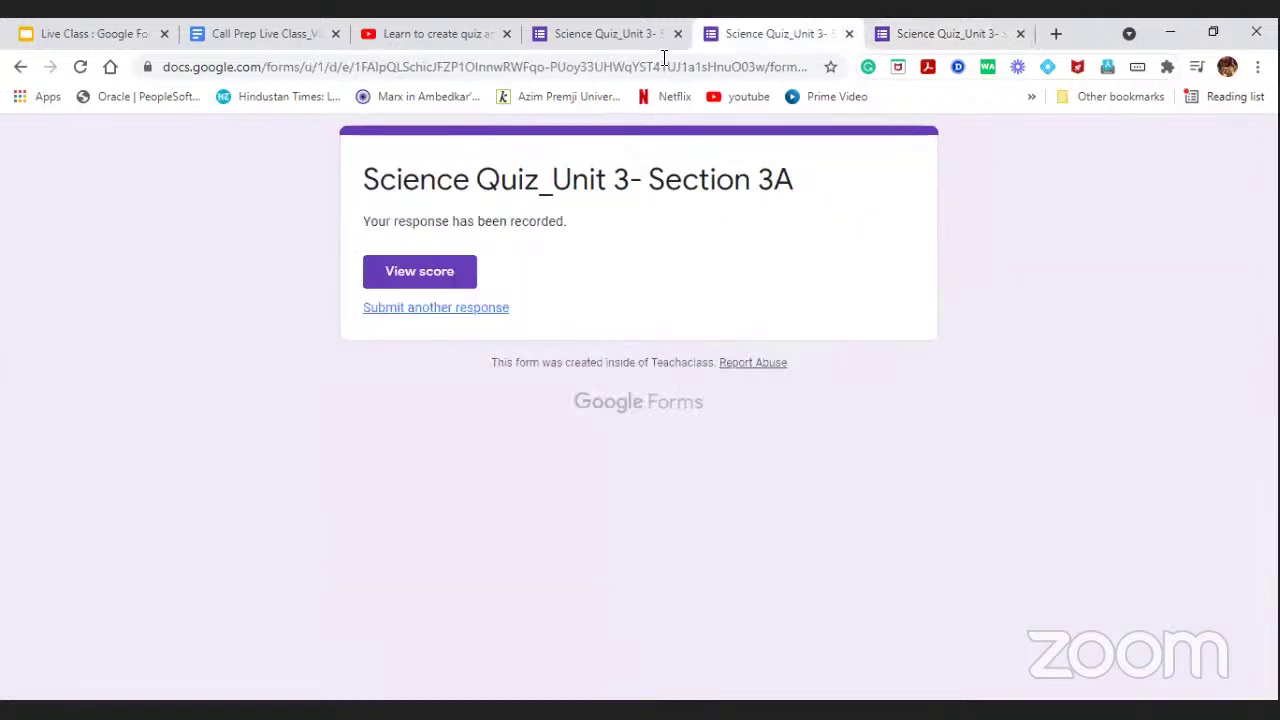
Switch to the Science Test- Unit3- Section 3C form editor with 5 responses.
left_click(615, 33)
left_click(725, 36)
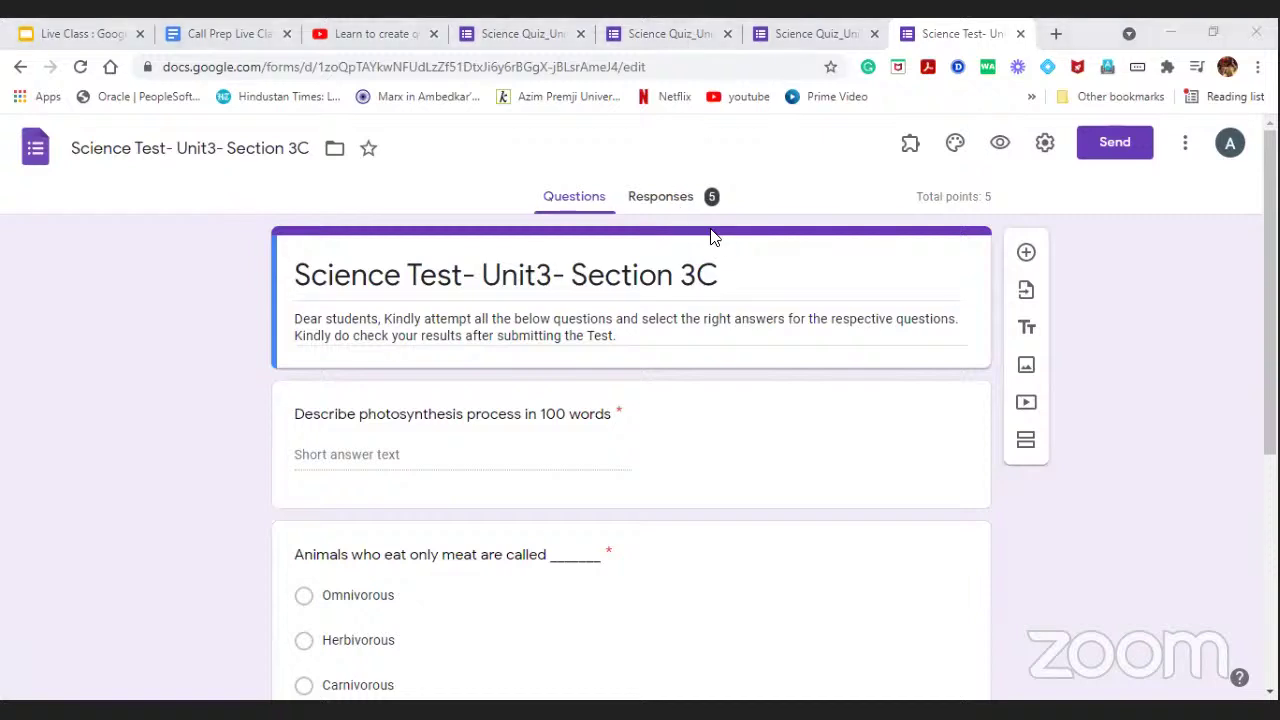
Review the Section 3C Responses summary: average 2/5, median 1/5, range 1–4 points.
left_click(662, 200)
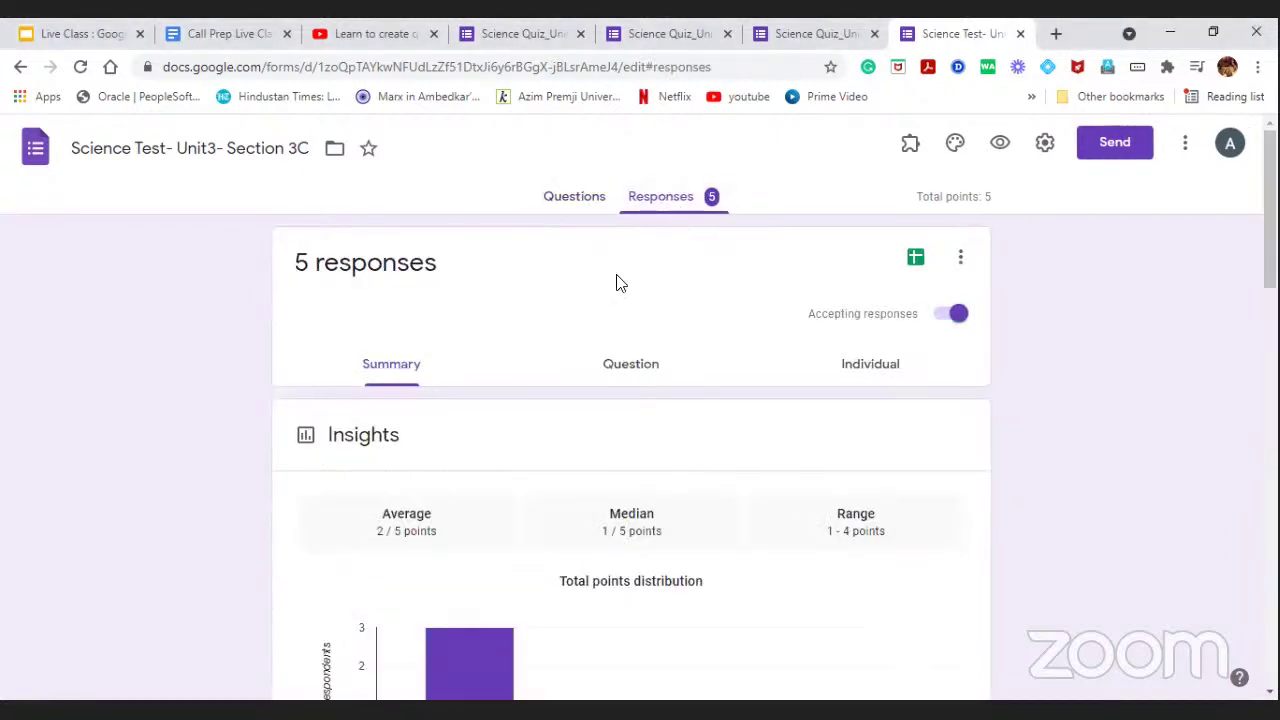
scroll(686, 285, "down", 1)
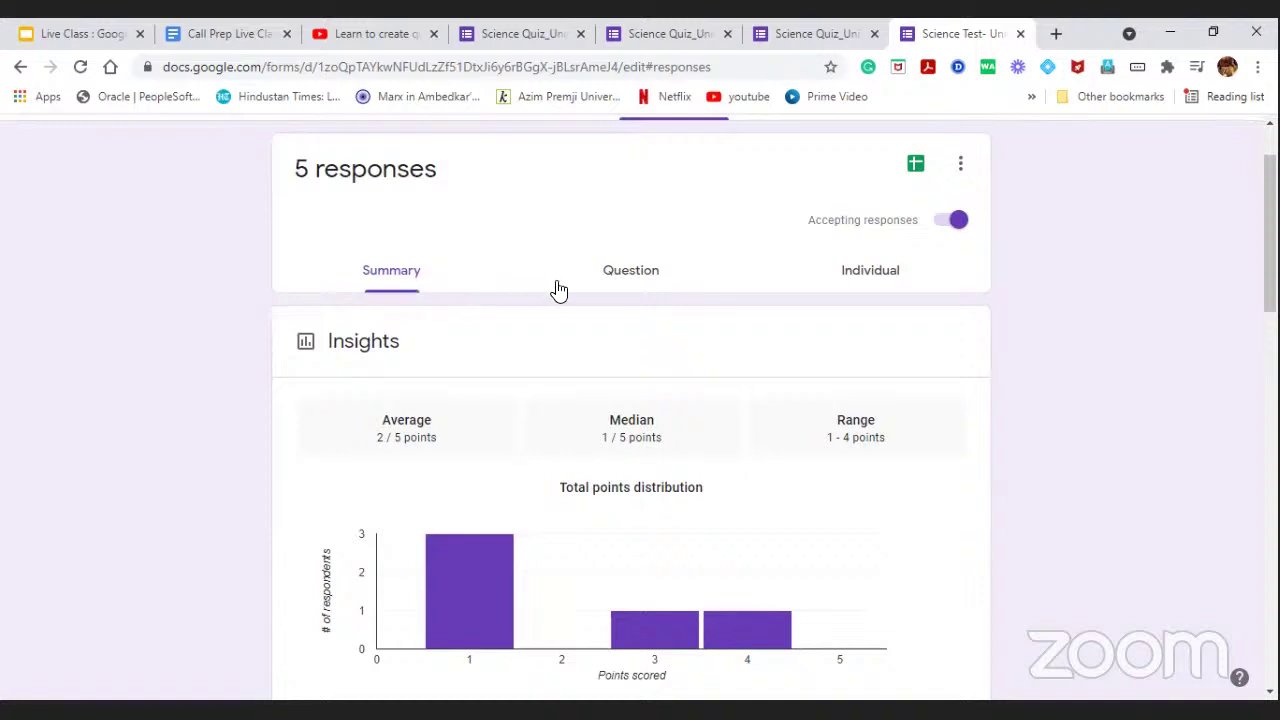
scroll(628, 380, "down", 1)
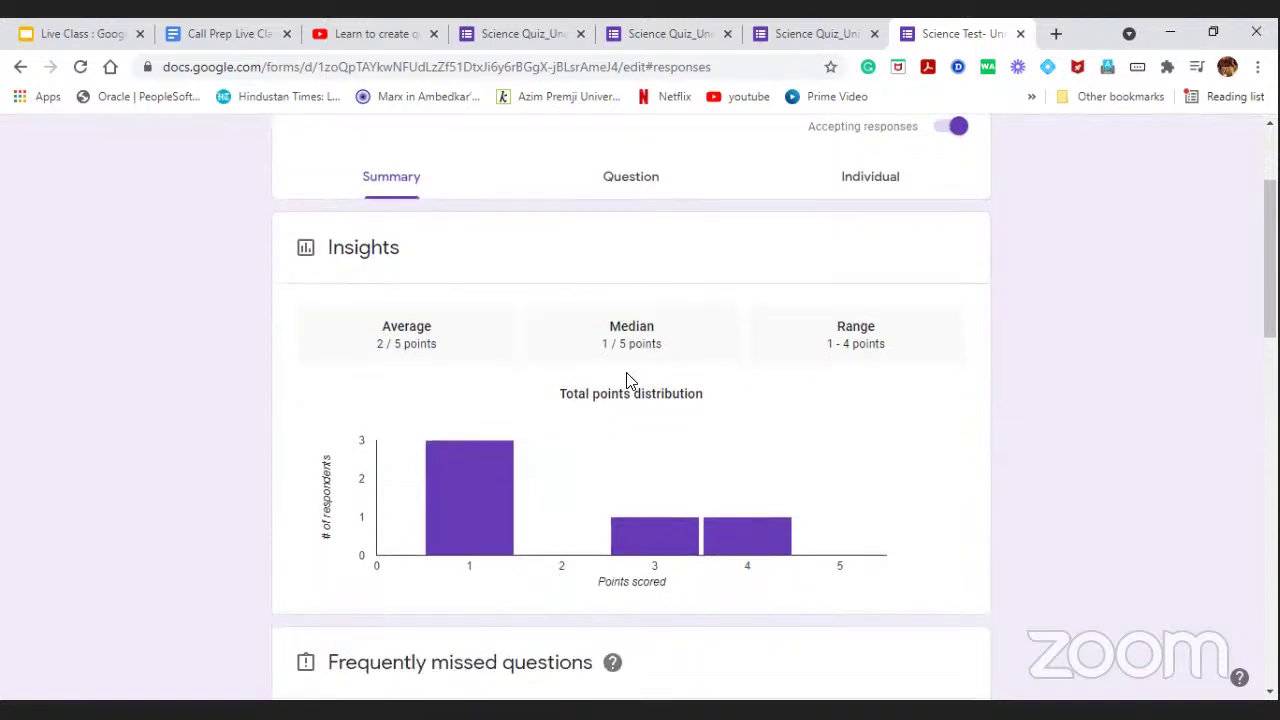
scroll(386, 286, "down", 2)
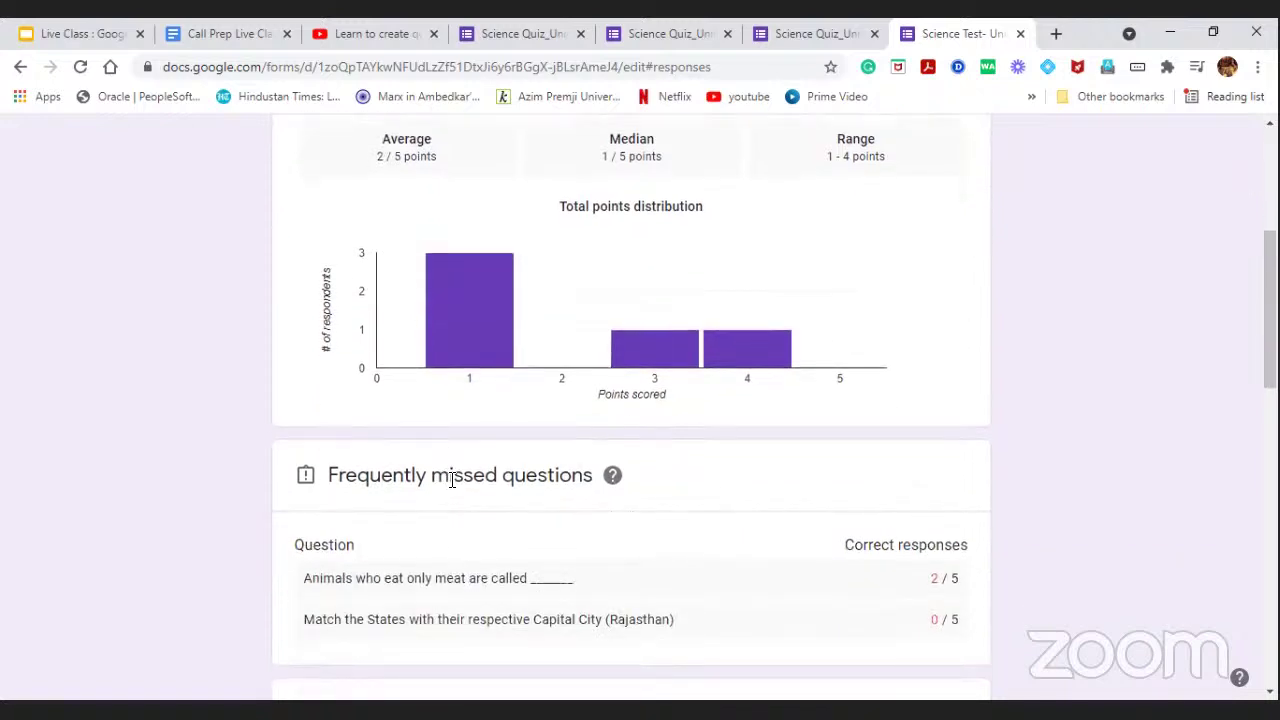
scroll(474, 465, "down", 4)
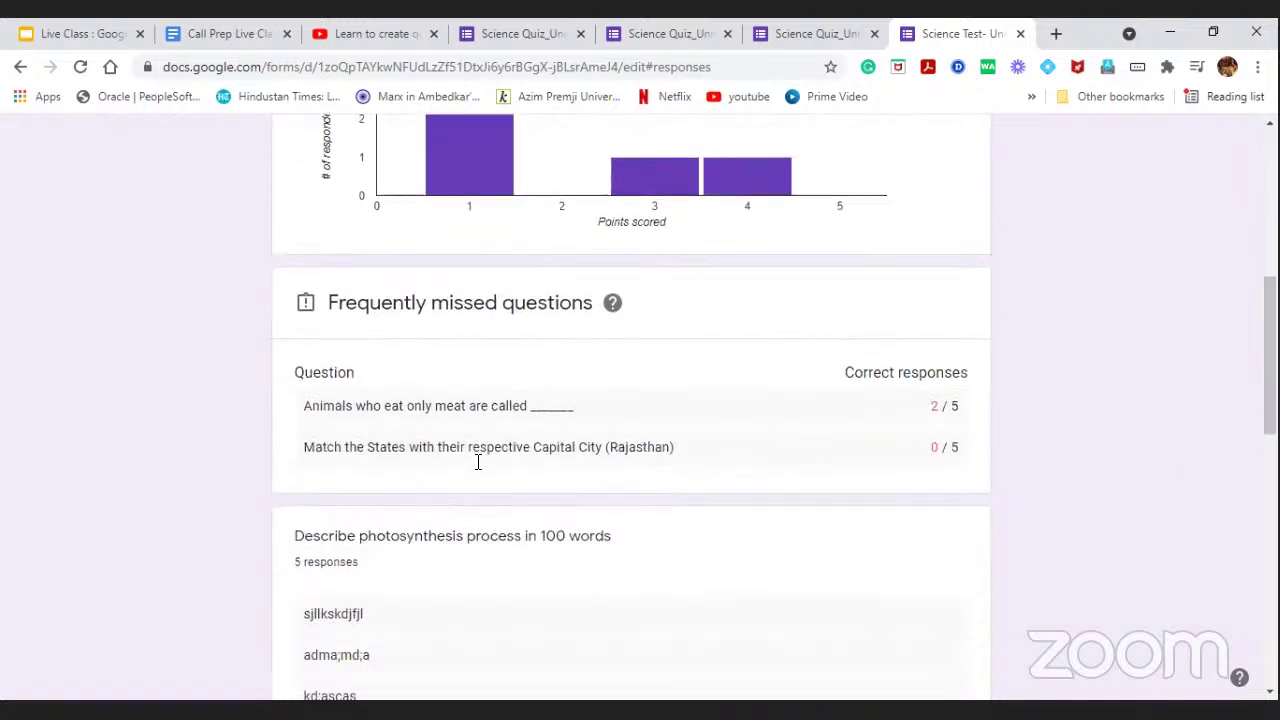
scroll(477, 466, "down", 3)
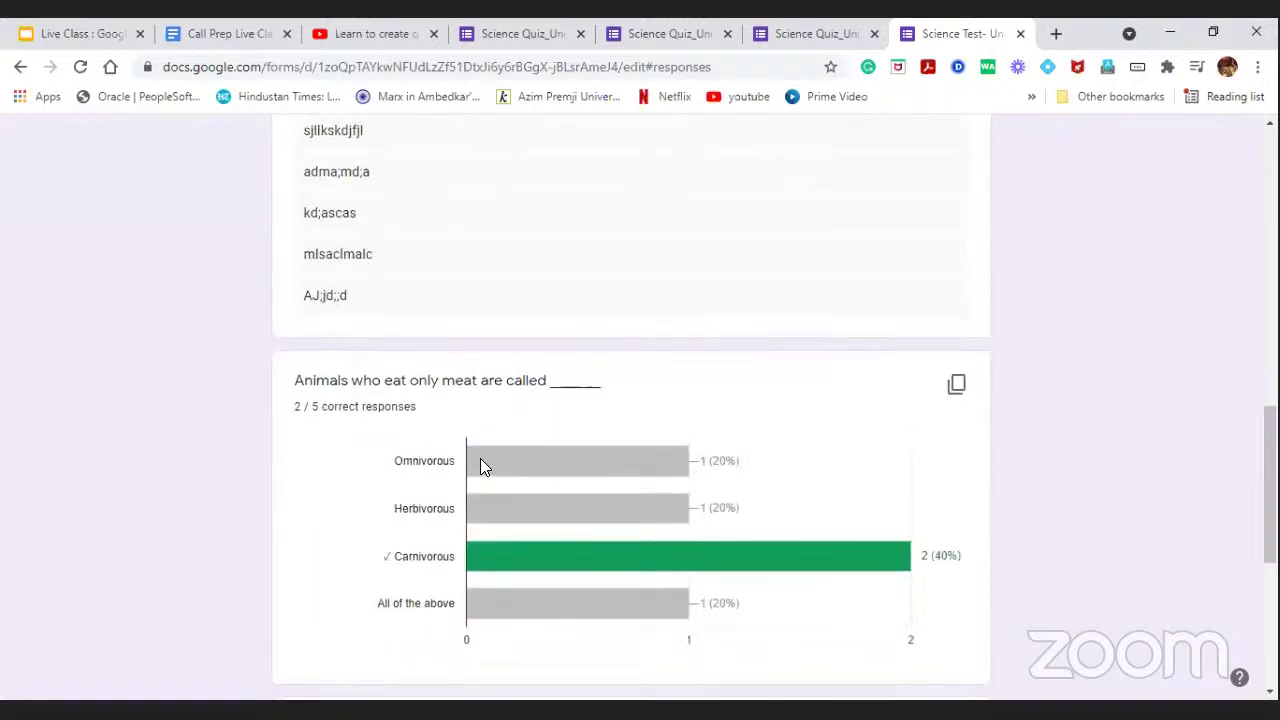
scroll(492, 451, "up", 2)
scroll(492, 452, "down", 4)
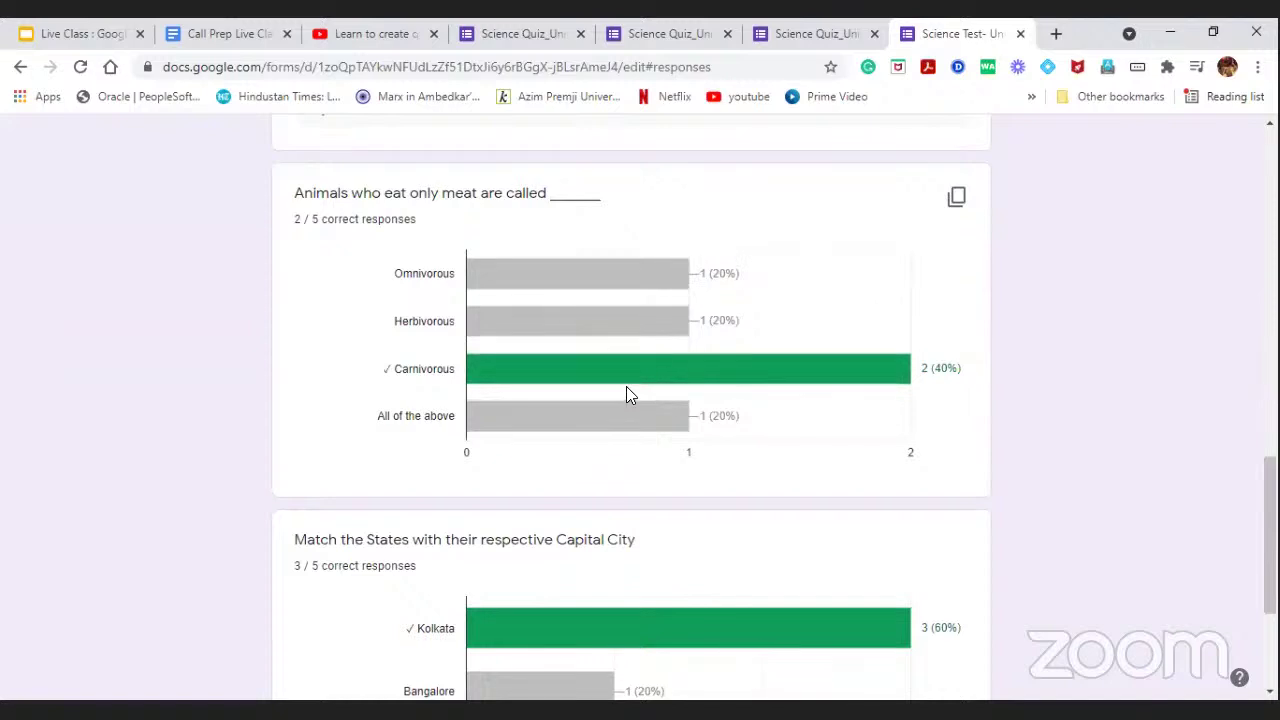
scroll(630, 395, "down", 3)
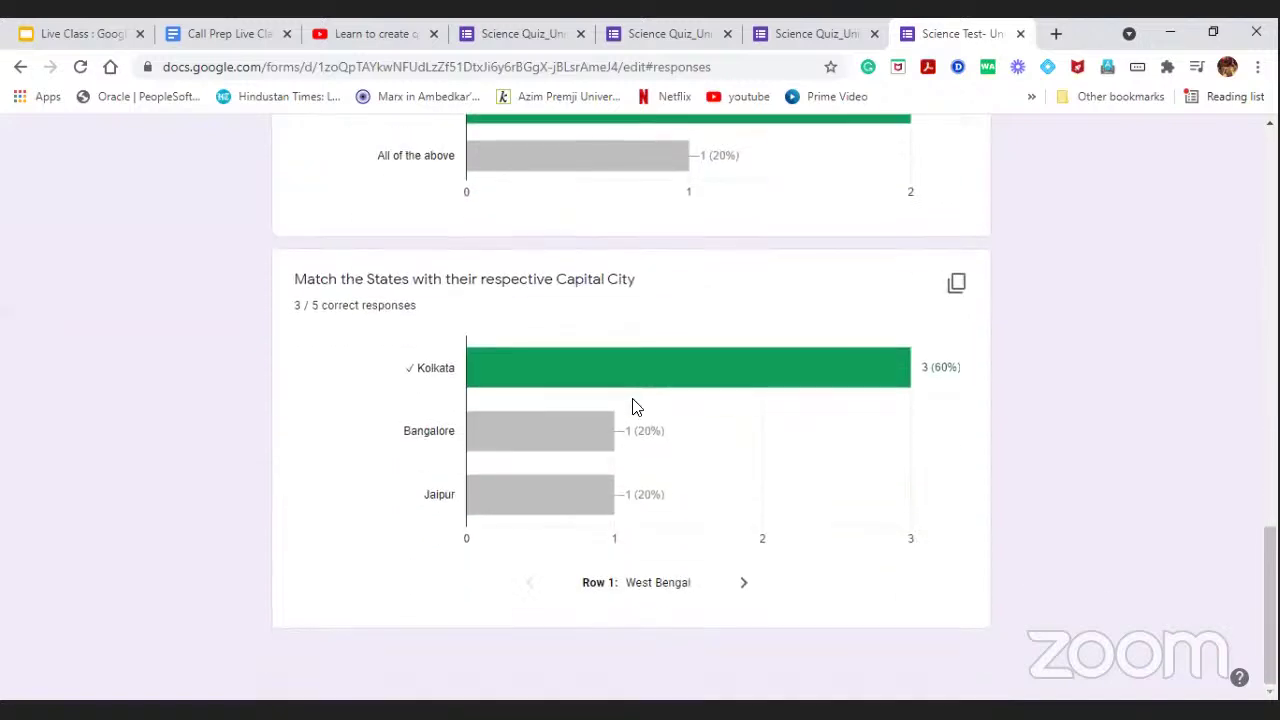
scroll(641, 411, "up", 7)
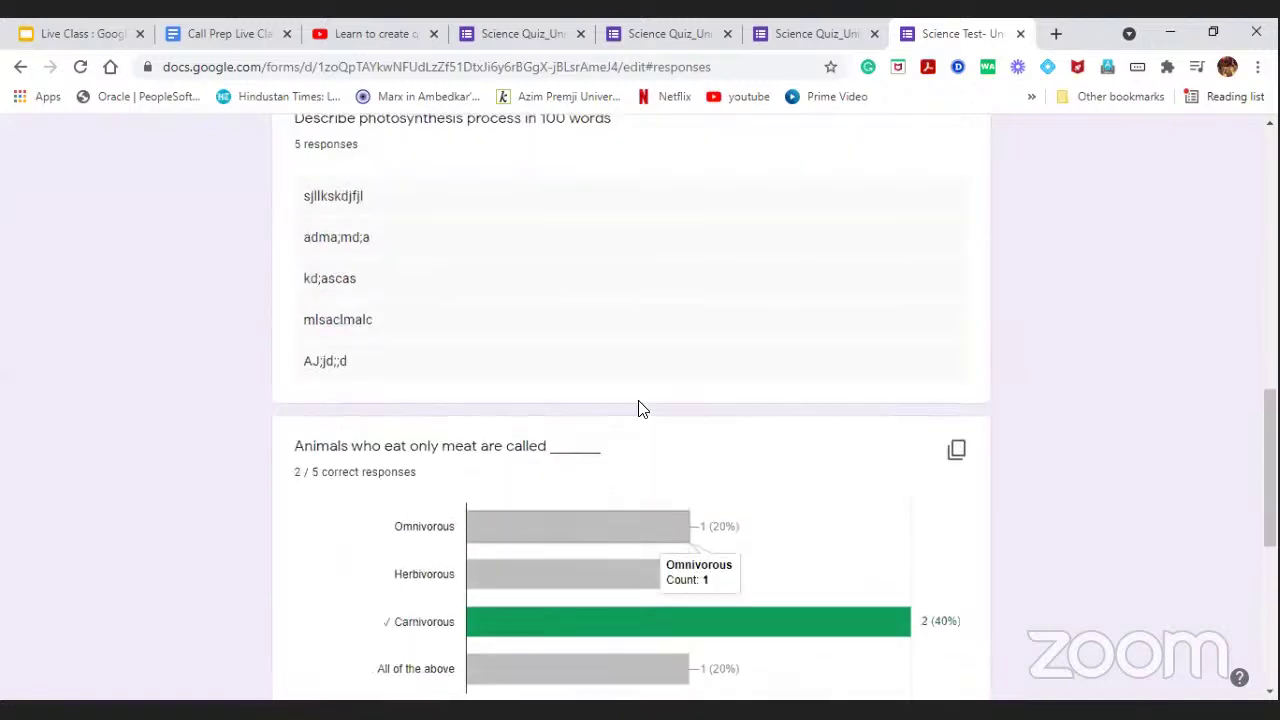
scroll(641, 411, "up", 6)
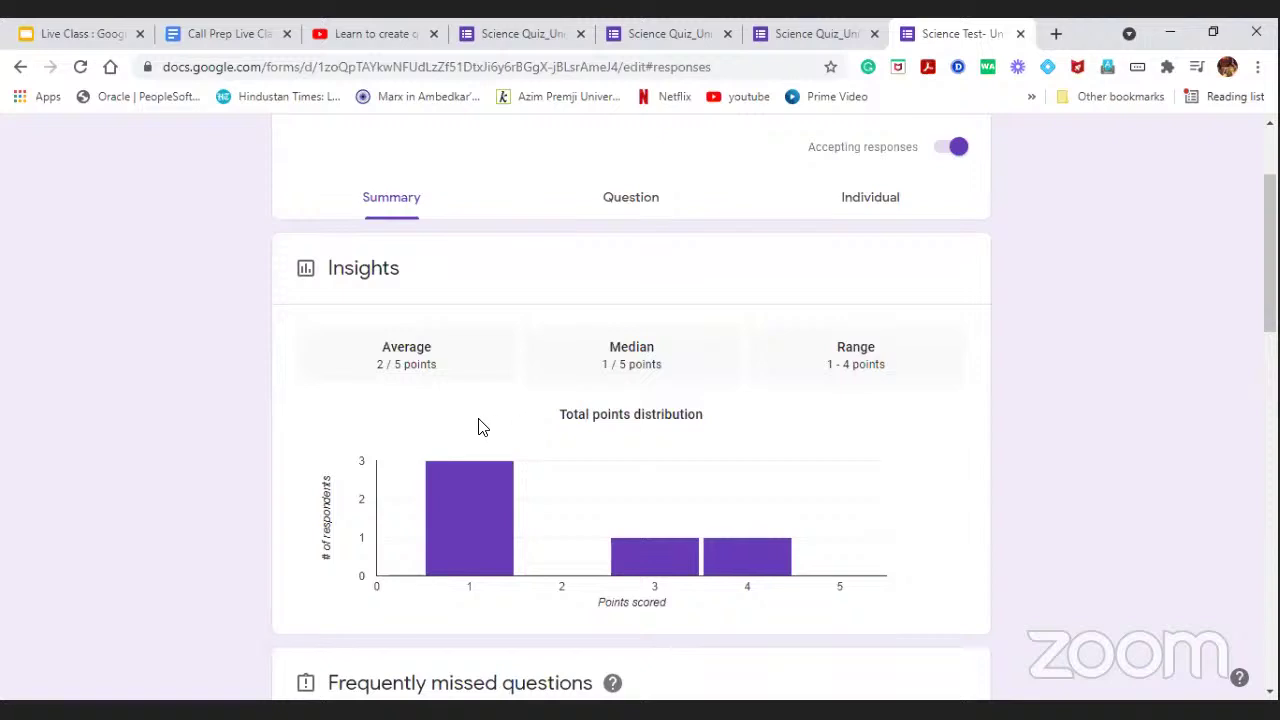
mouse_move(424, 508)
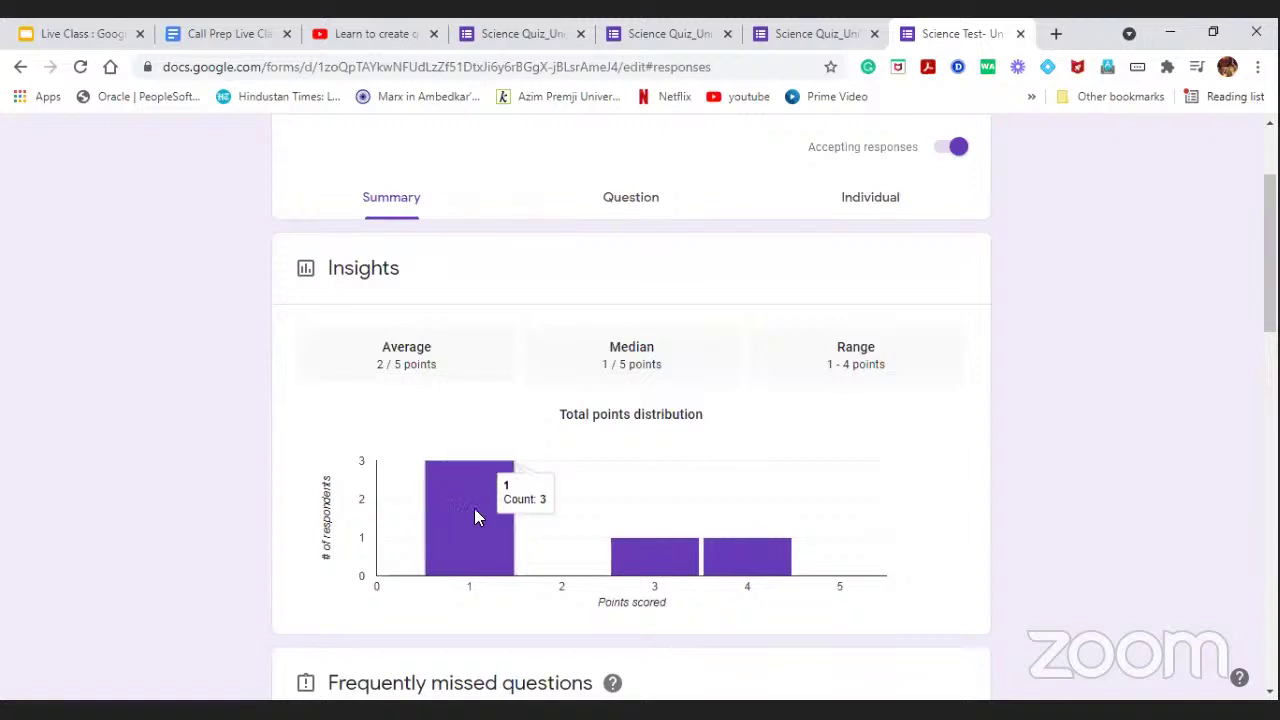
scroll(566, 420, "down", 3)
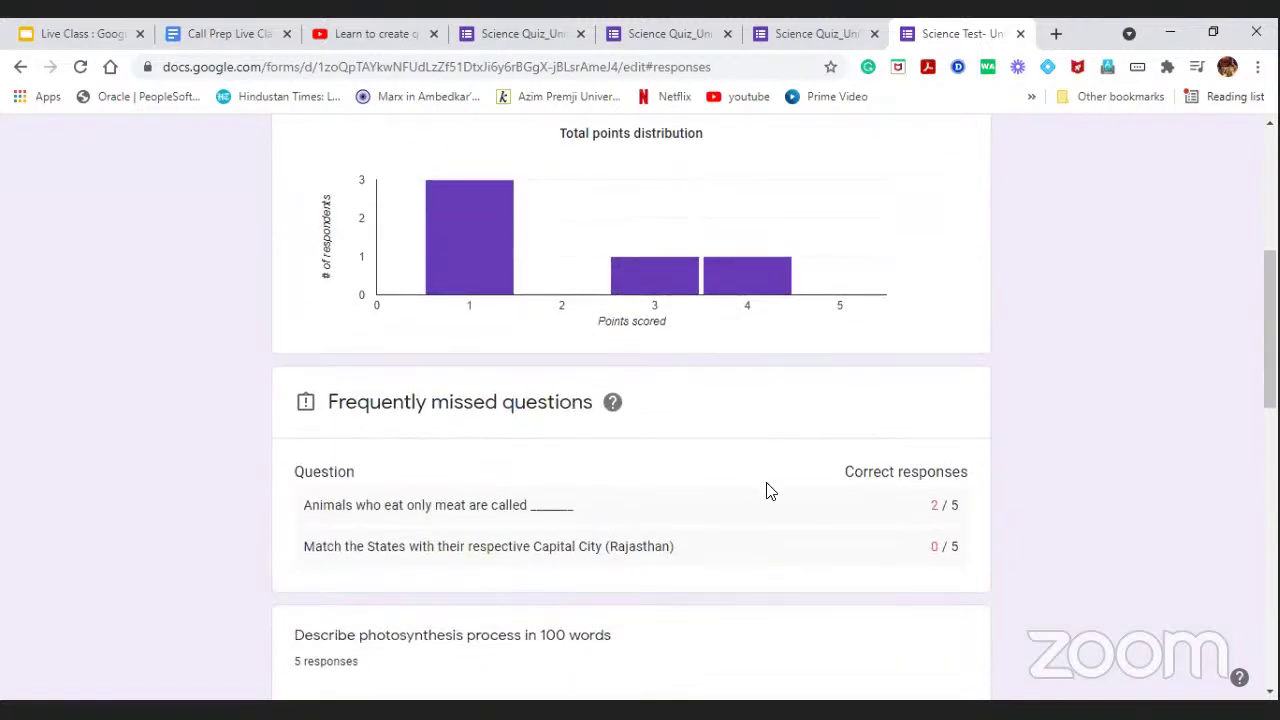
scroll(714, 469, "down", 2)
scroll(657, 471, "up", 5)
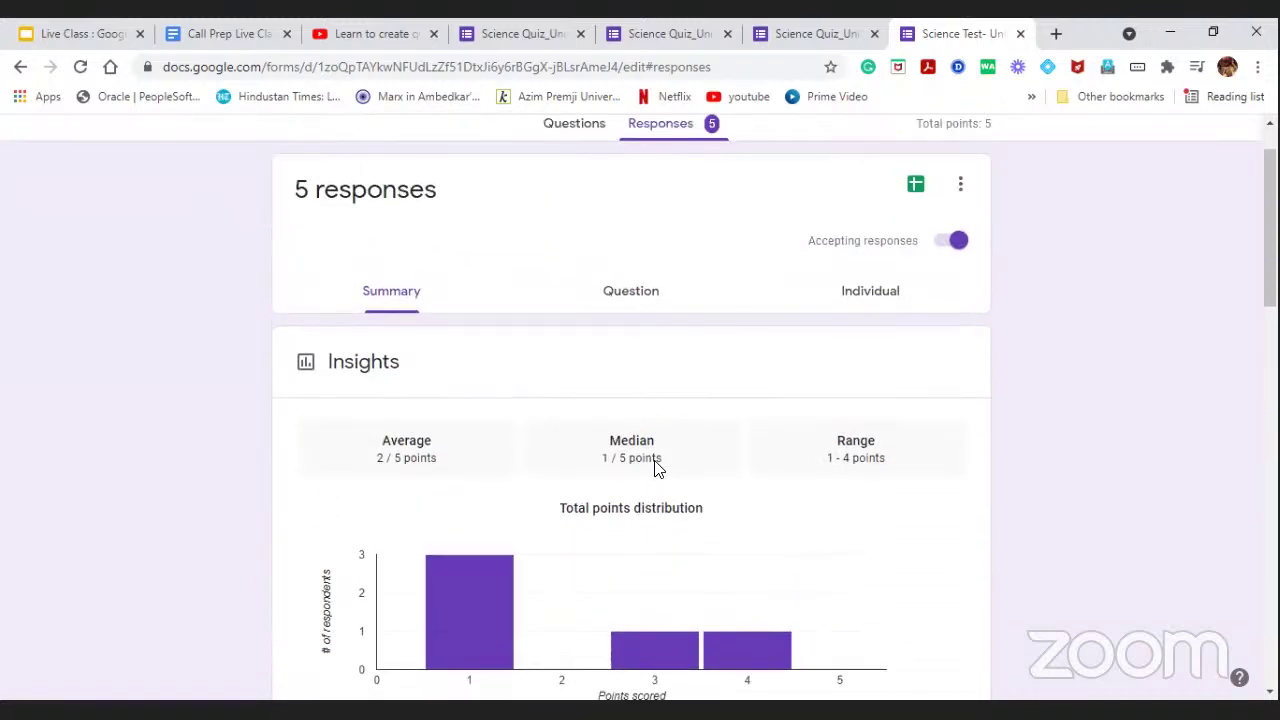
scroll(657, 469, "up", 1)
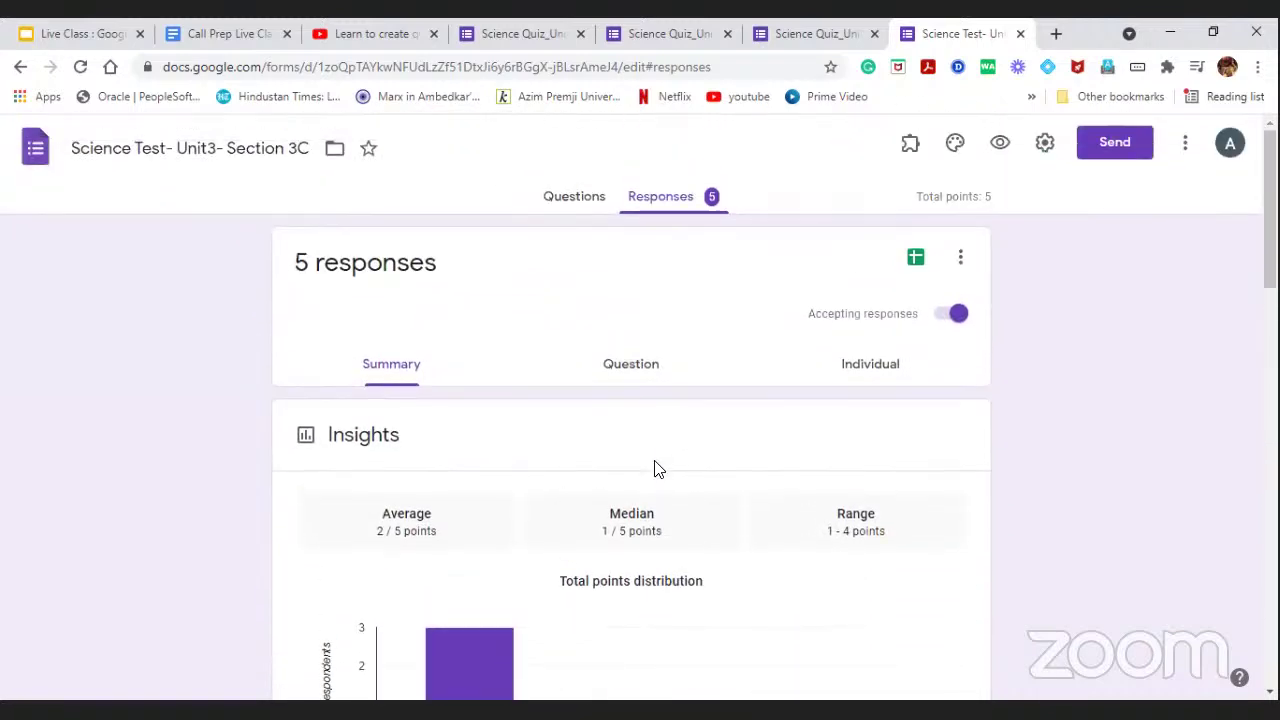
scroll(657, 469, "down", 3)
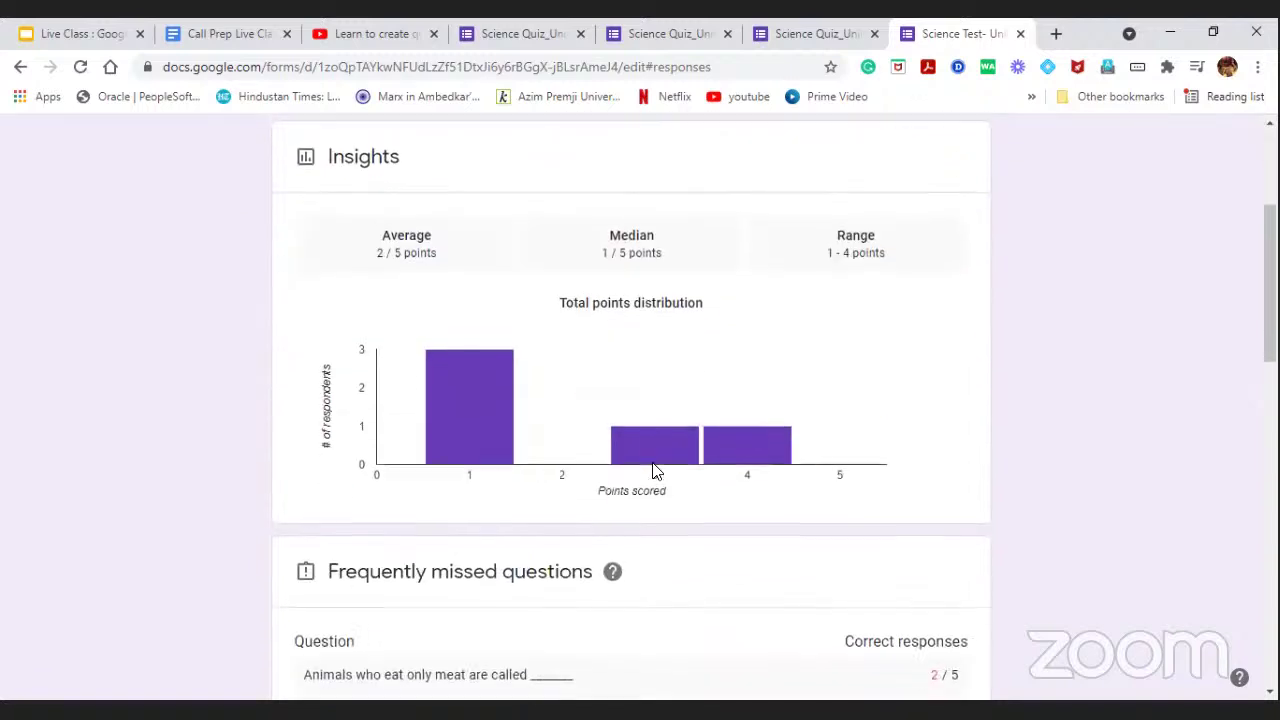
scroll(657, 471, "up", 3)
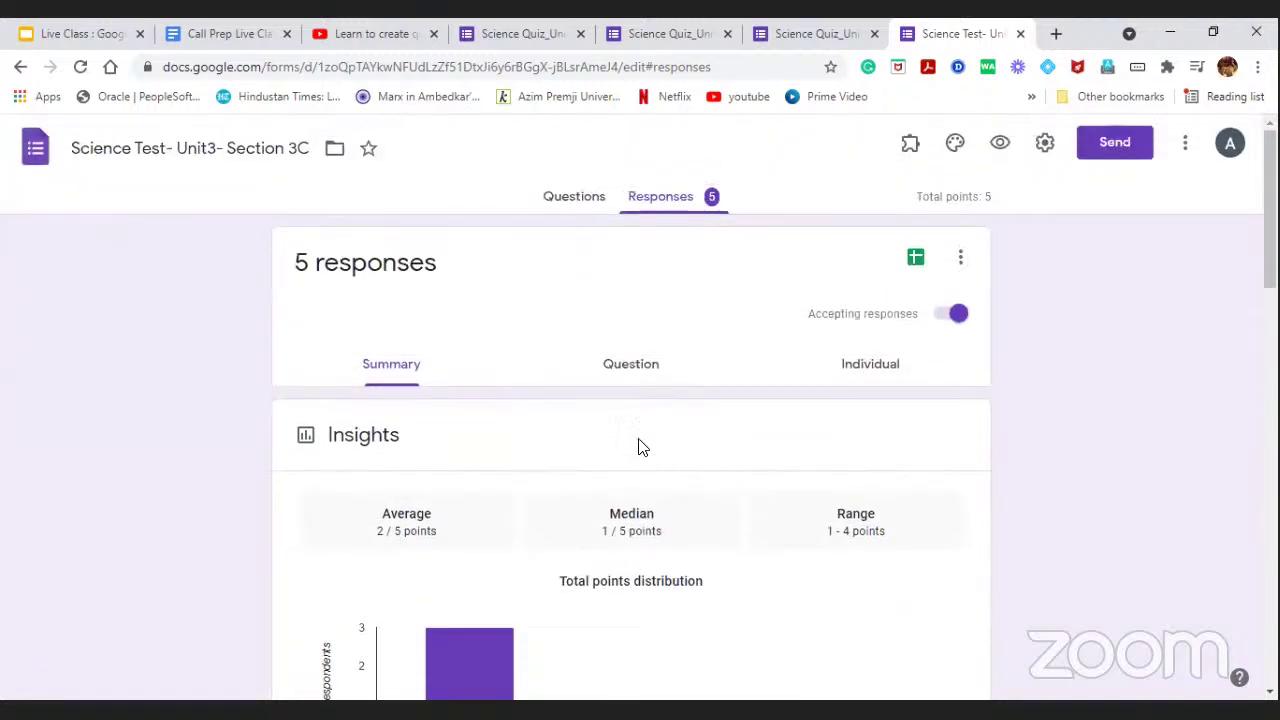
Browse the ungraded photosynthesis answers in the by-question response view.
left_click(627, 377)
scroll(617, 443, "down", 1)
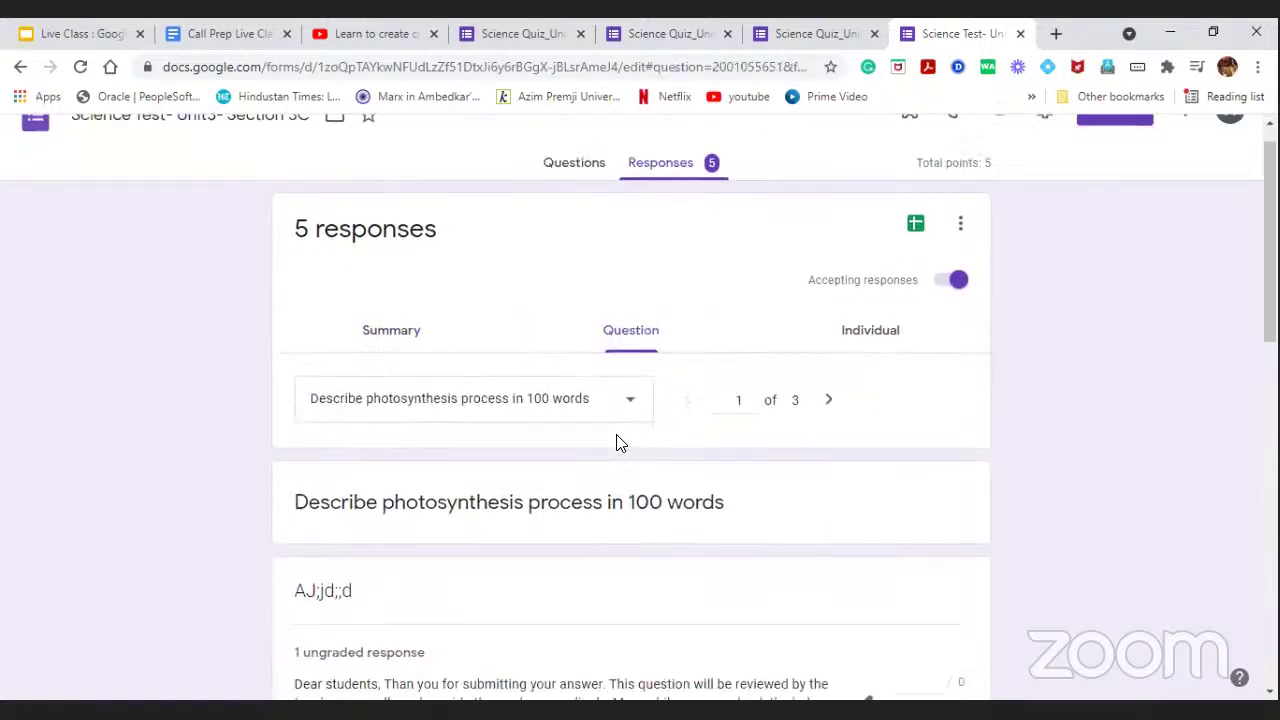
scroll(617, 443, "down", 2)
scroll(523, 366, "down", 6)
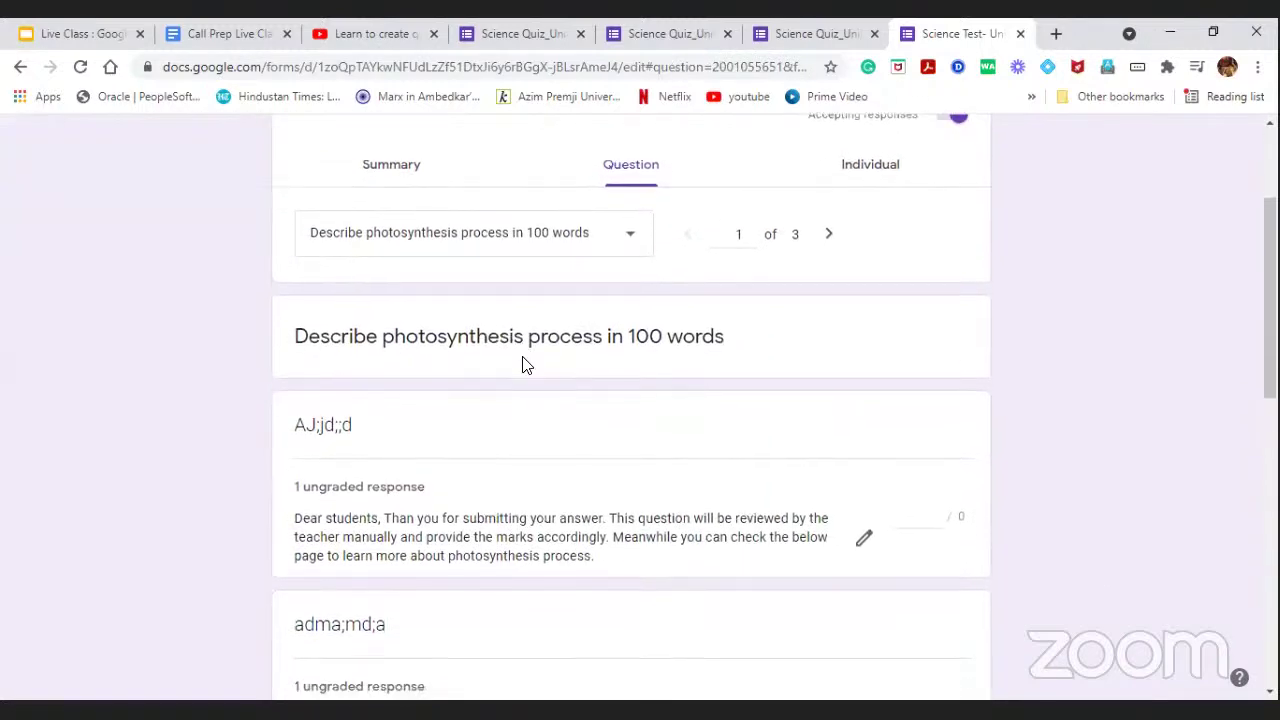
scroll(523, 371, "down", 3)
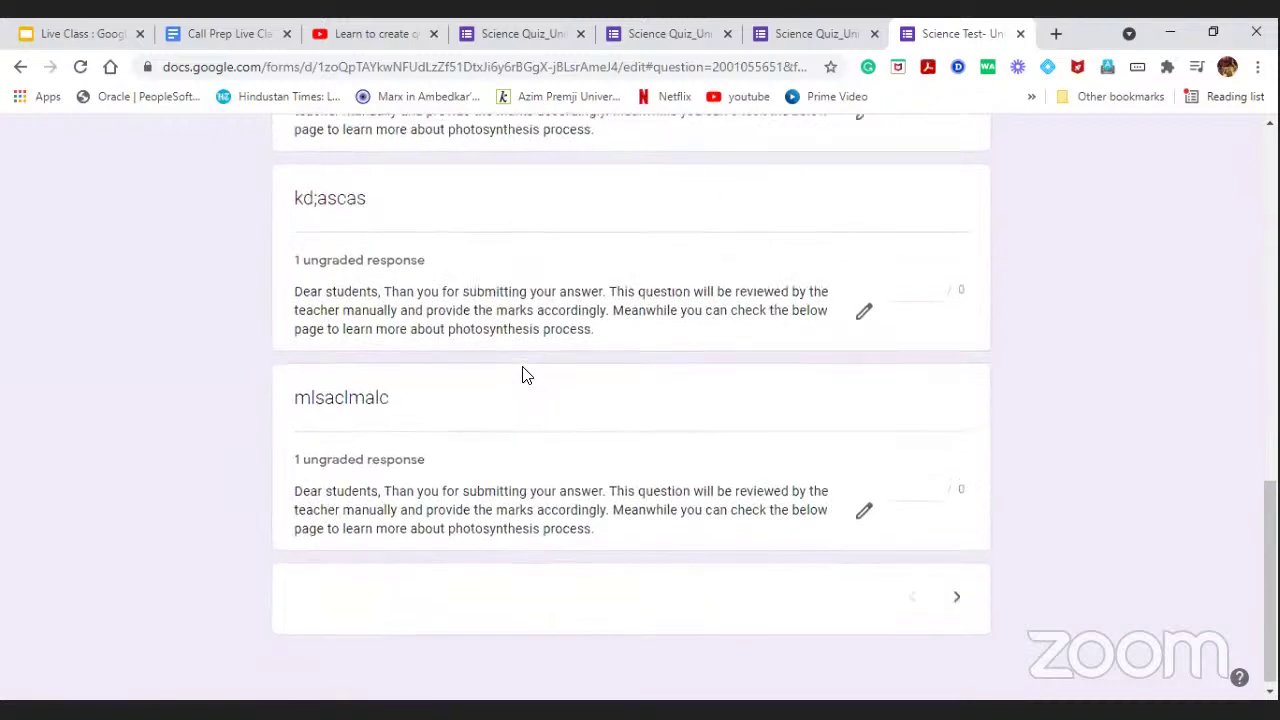
scroll(609, 340, "up", 10)
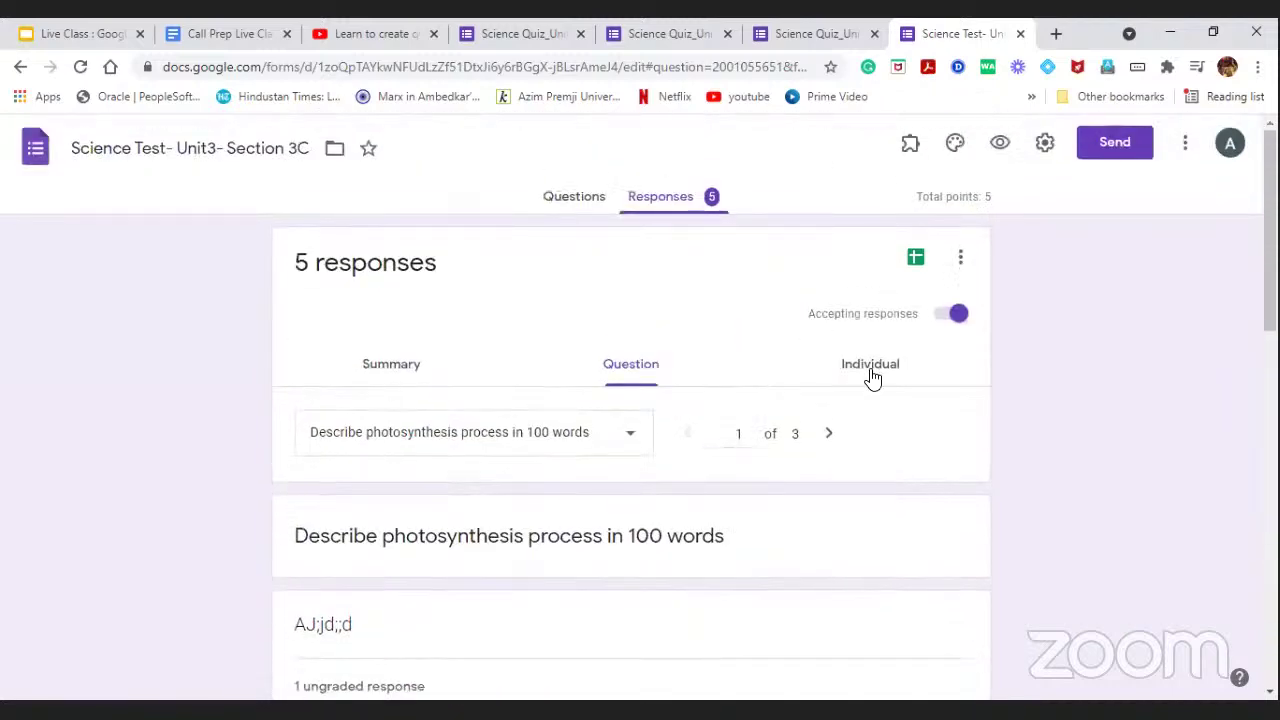
left_click(870, 370)
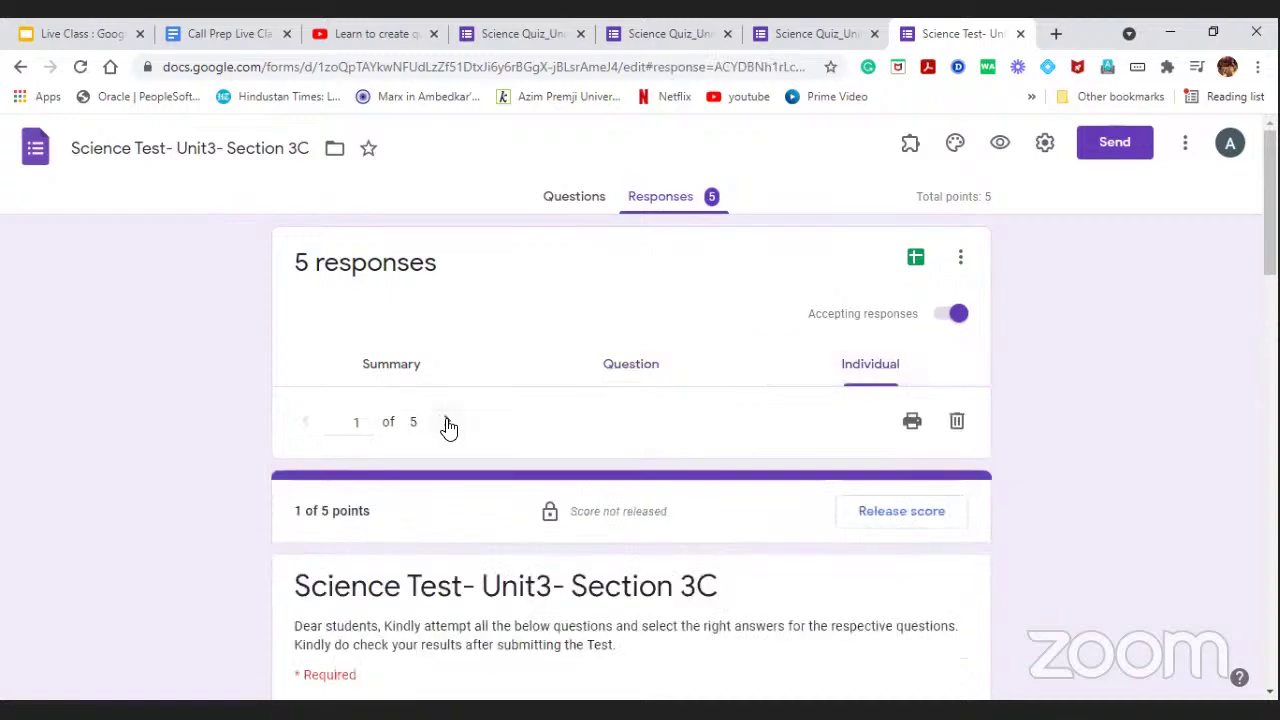
Step to response 2 of 5, scored 1 of 5, and read its video feedback.
left_click(447, 421)
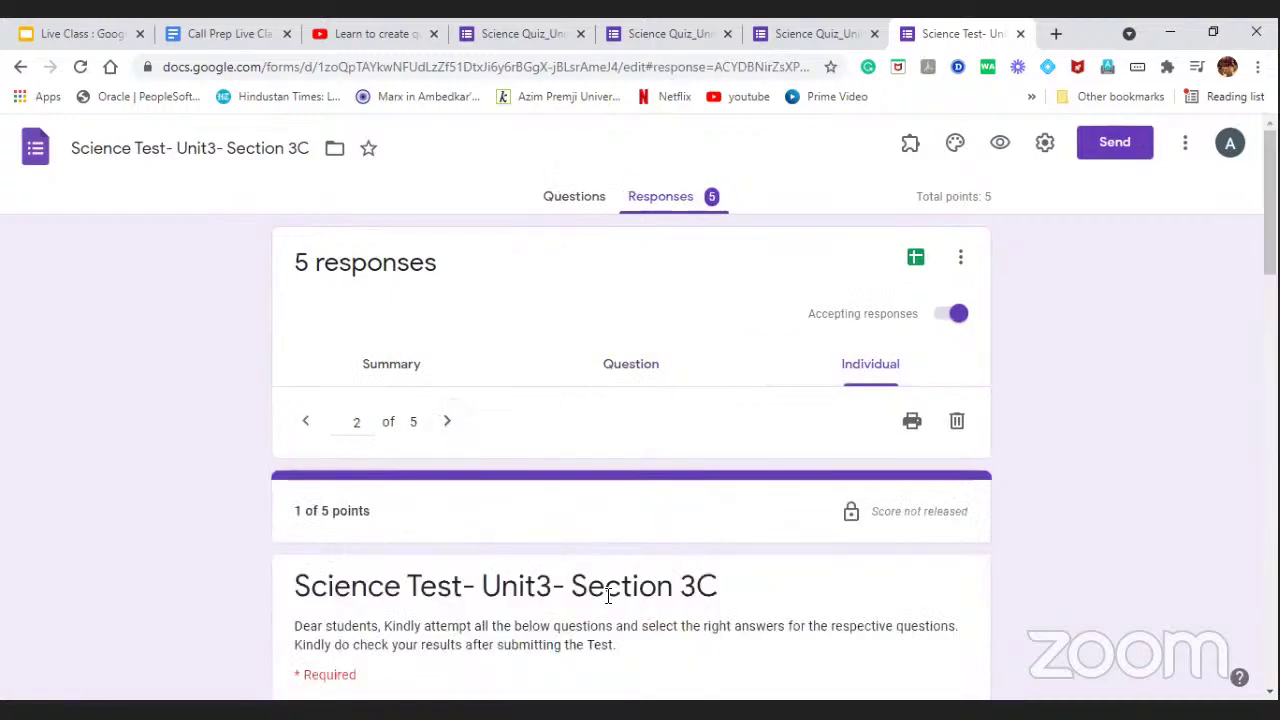
scroll(590, 530, "down", 9)
scroll(580, 516, "down", 3)
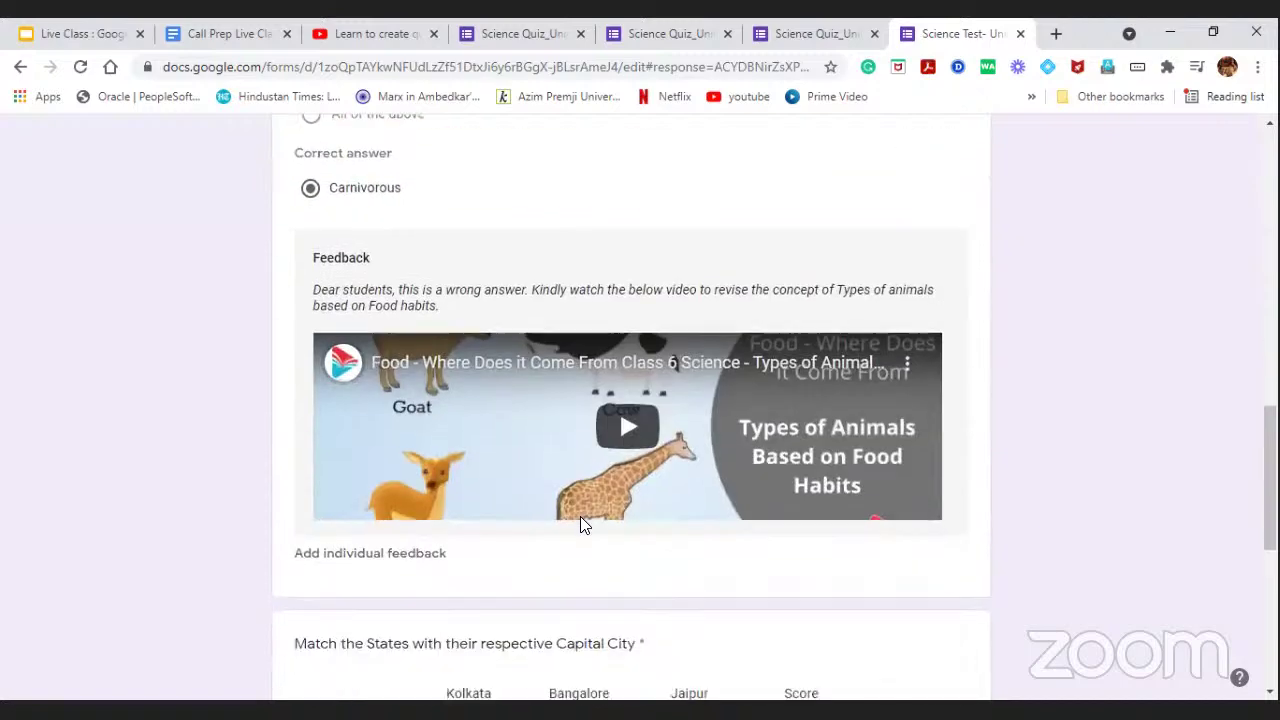
scroll(688, 483, "up", 15)
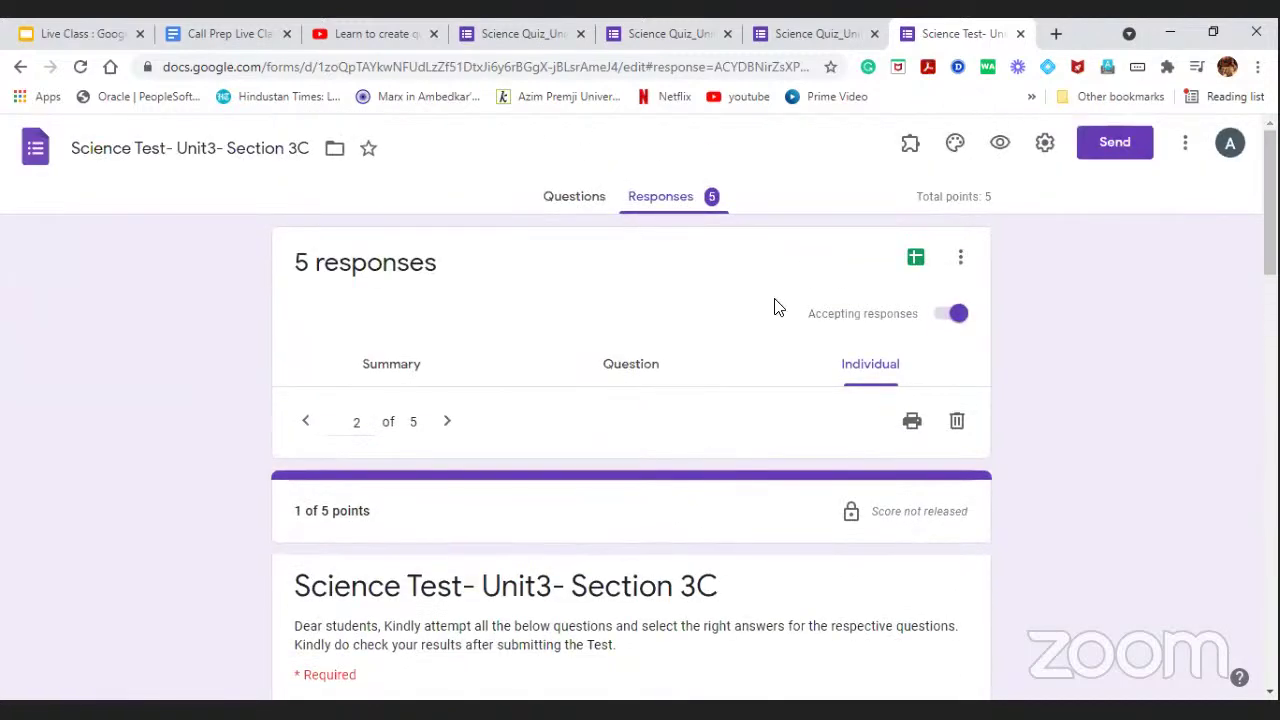
Open the Section 3C responses in Sheets and delete column C, Marks for Photosynthesis Questions.
left_click(916, 260)
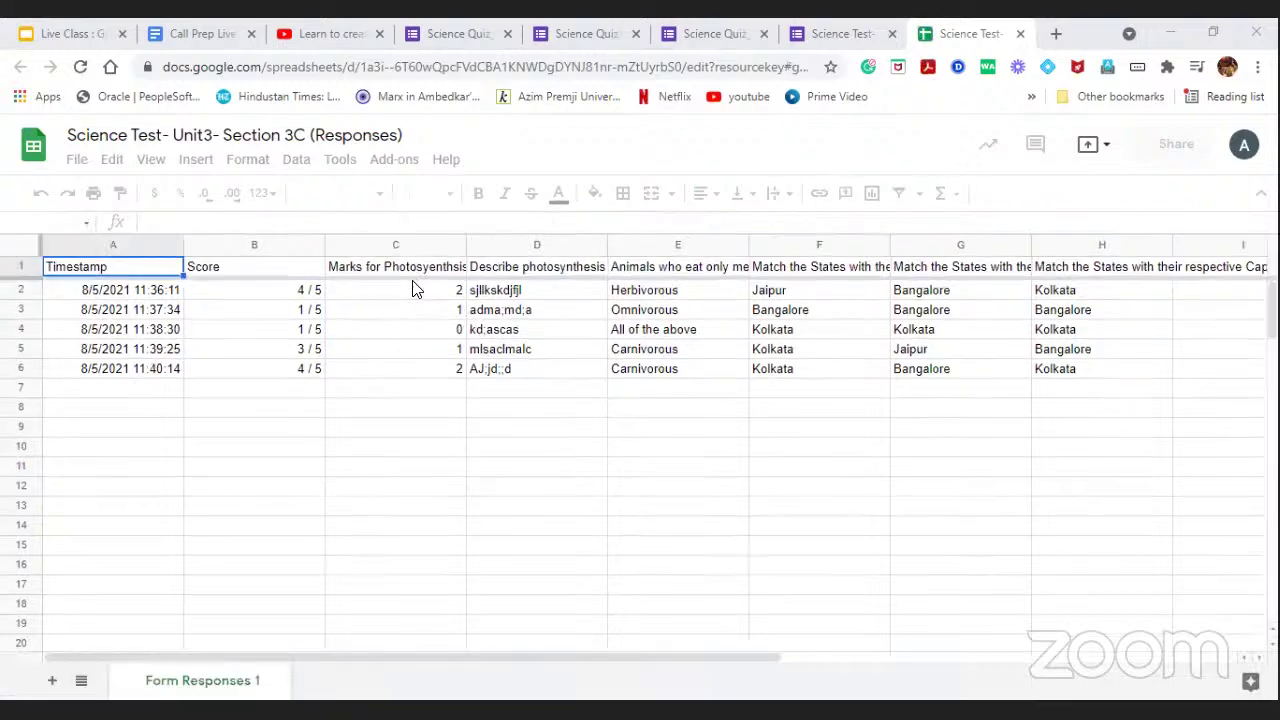
left_click(416, 250)
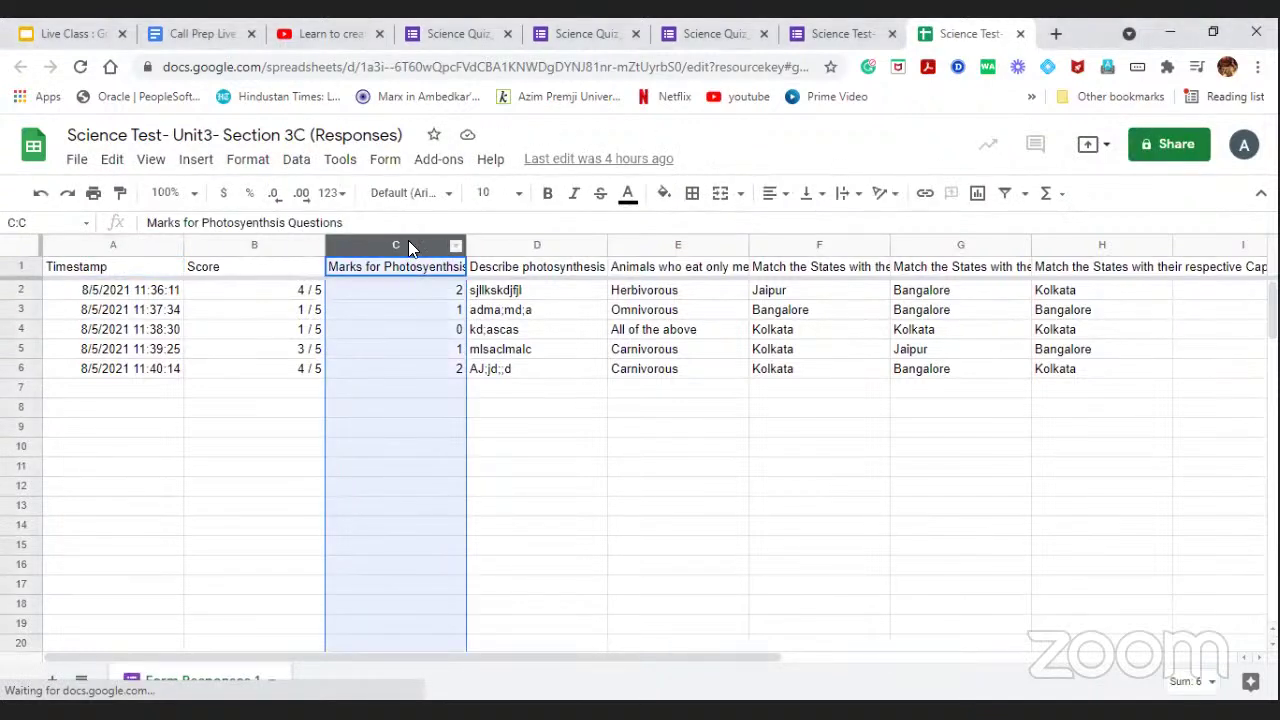
right_click(408, 242)
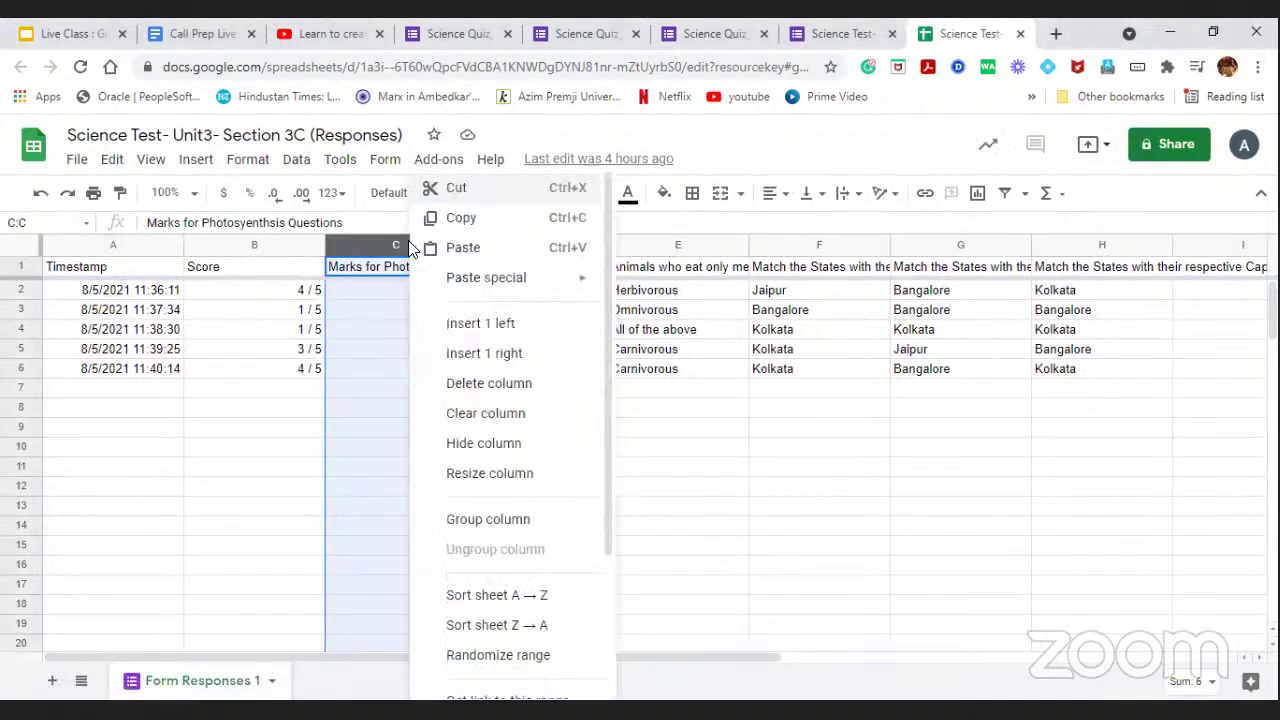
left_click(453, 388)
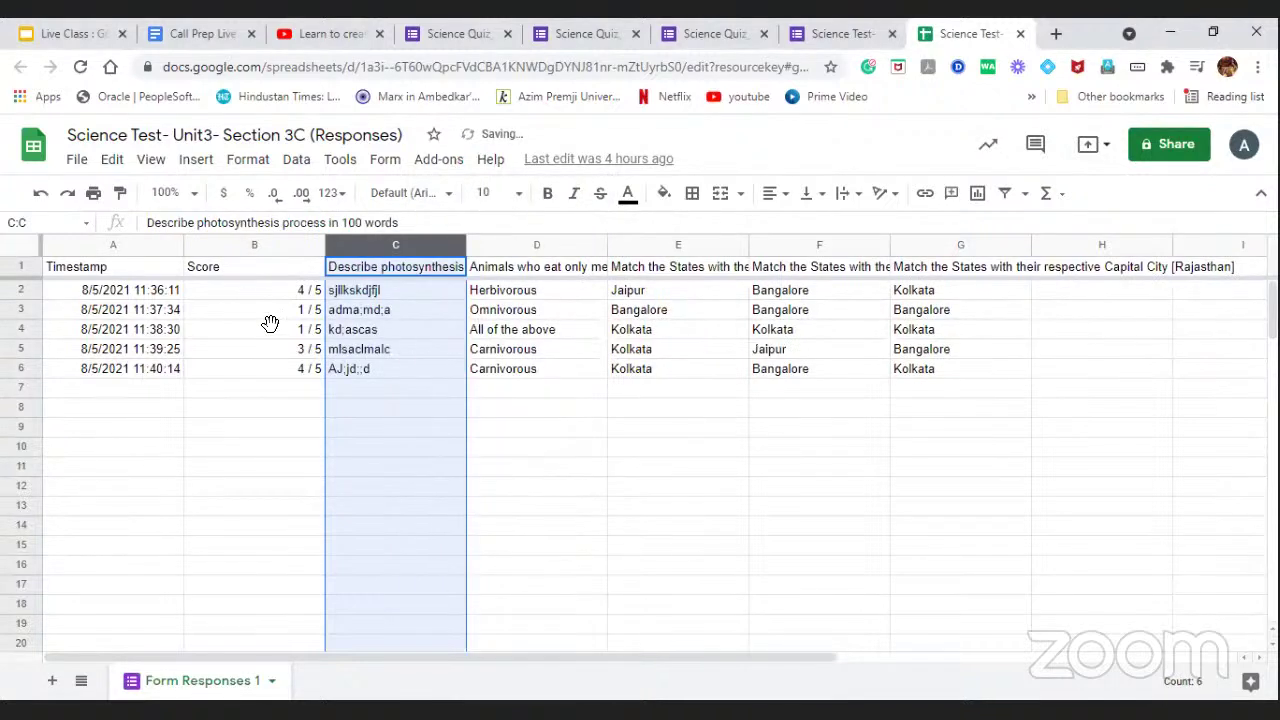
left_click(212, 335)
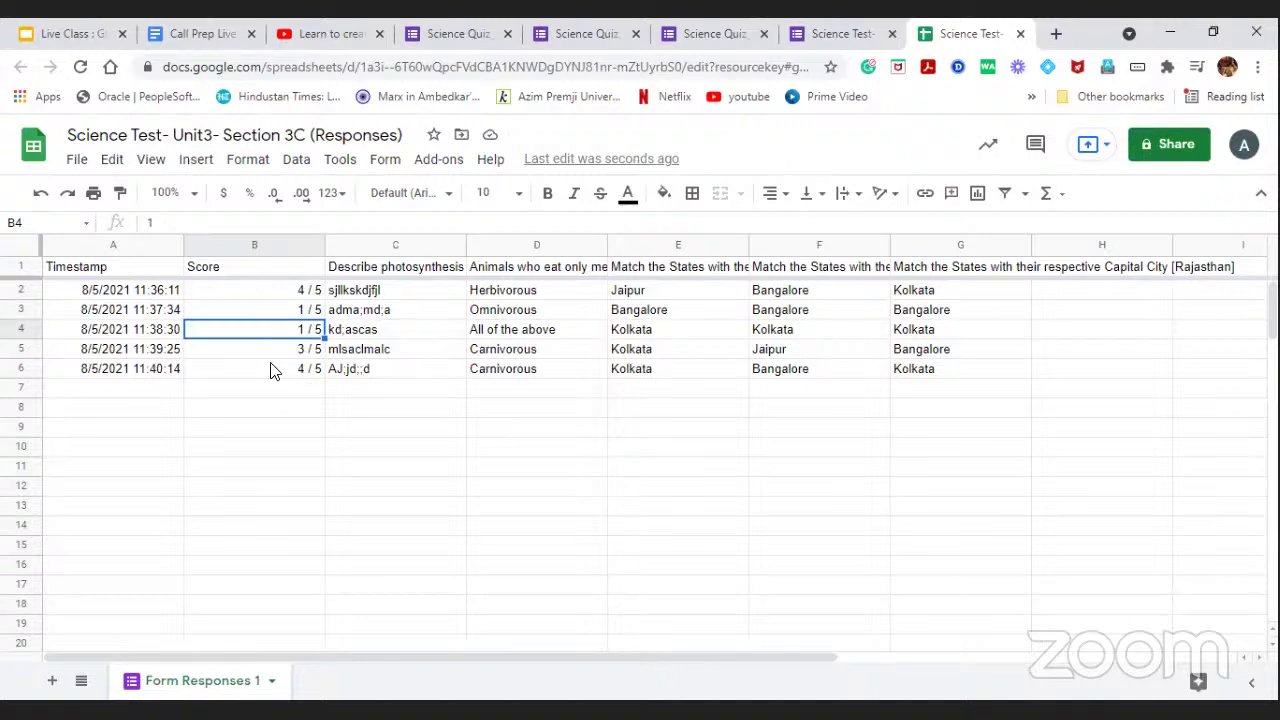
Save the Section 3C responses sheet as a Microsoft Excel (.xlsx) download.
left_click(75, 160)
mouse_move(111, 160)
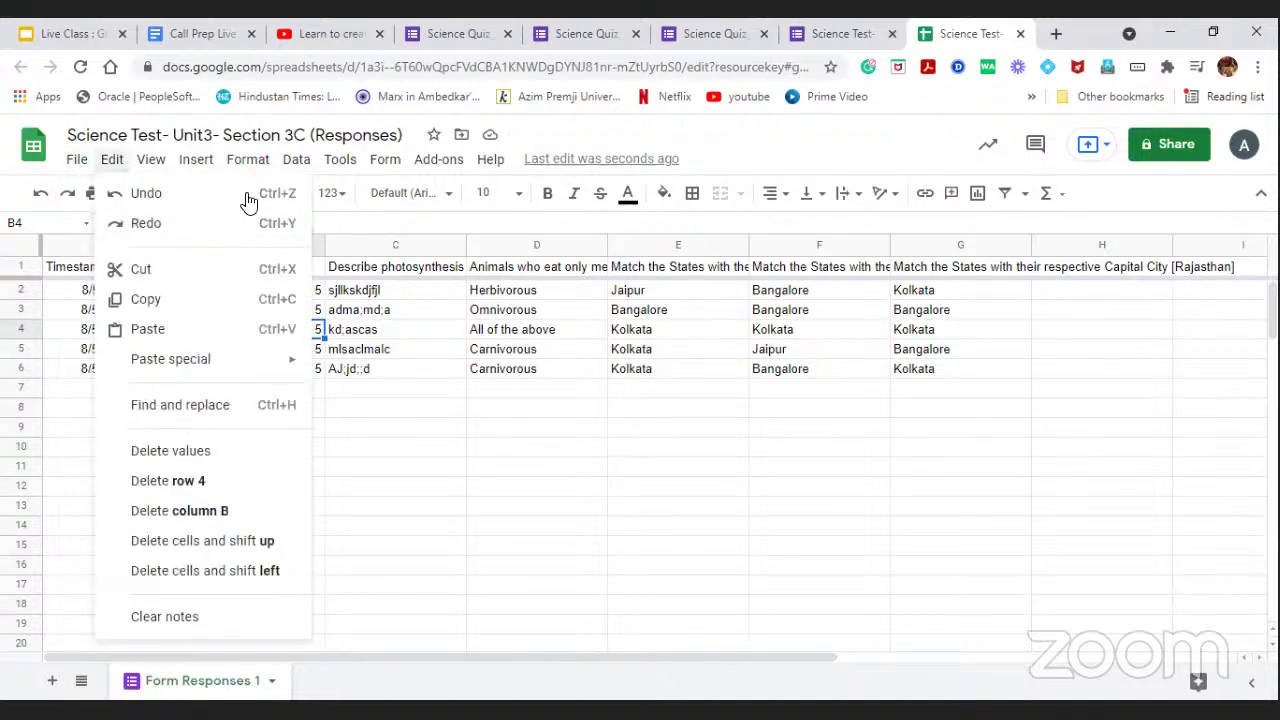
mouse_move(72, 162)
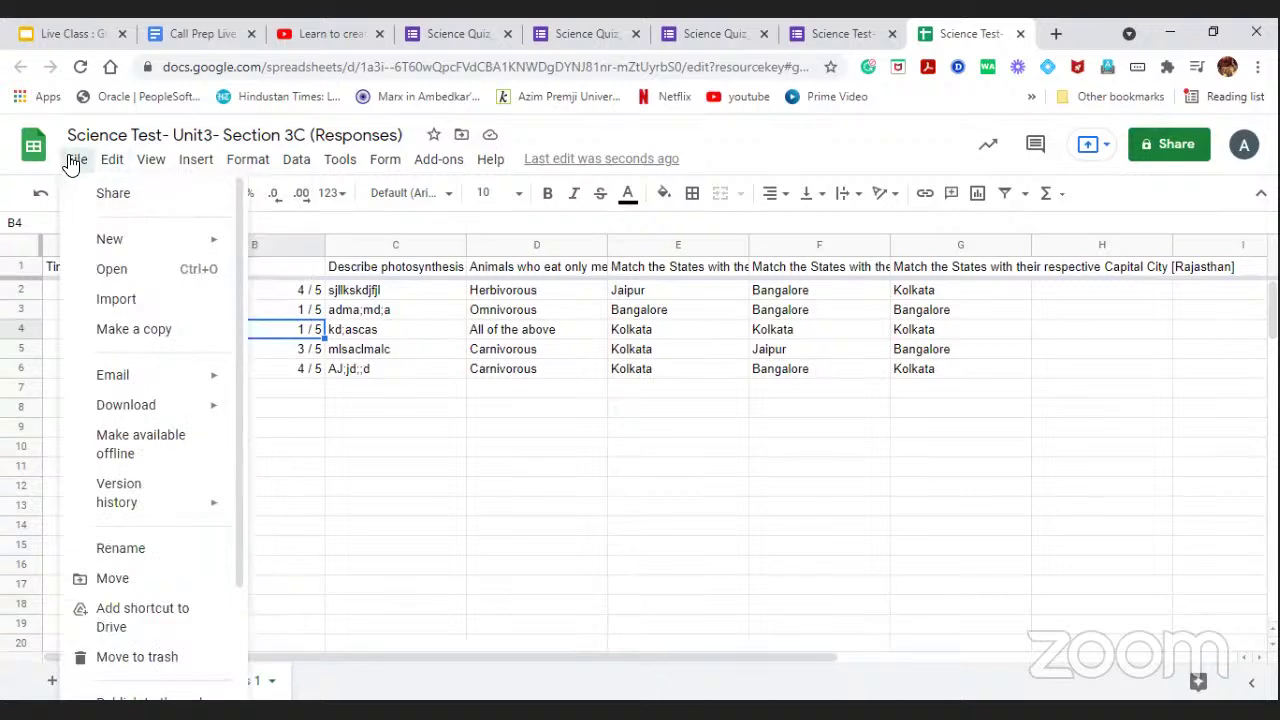
mouse_move(114, 406)
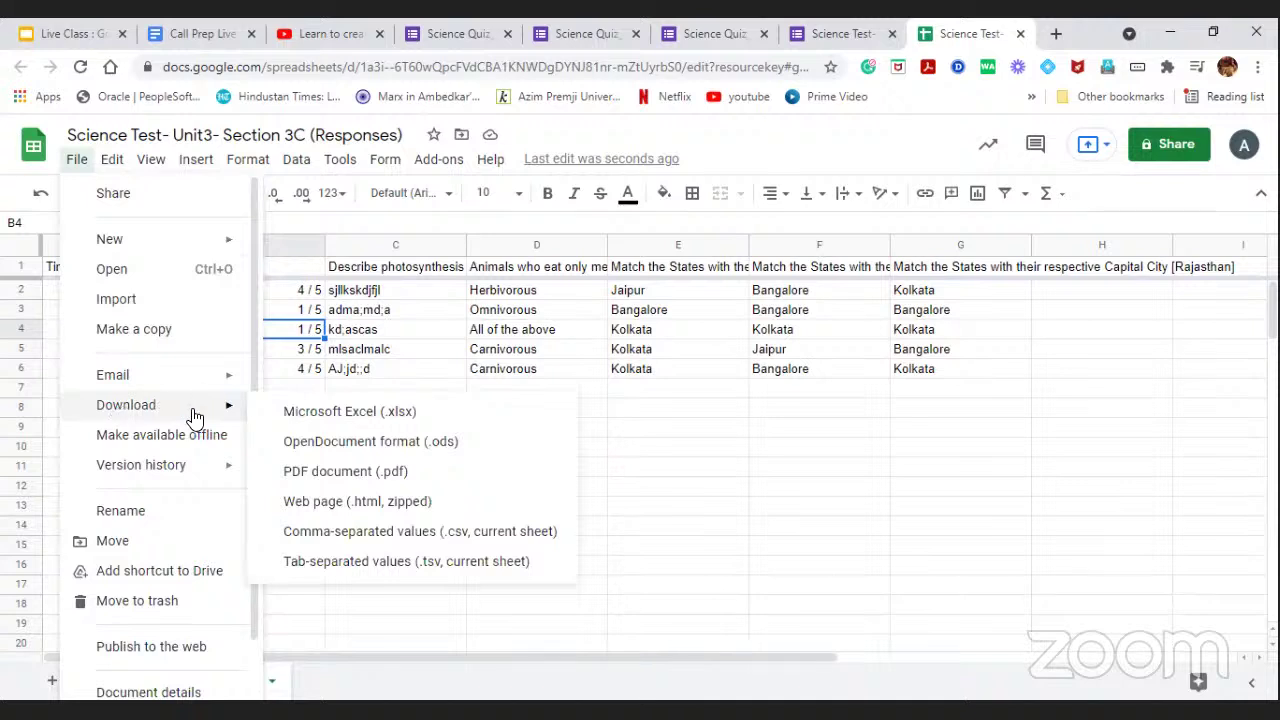
left_click(364, 412)
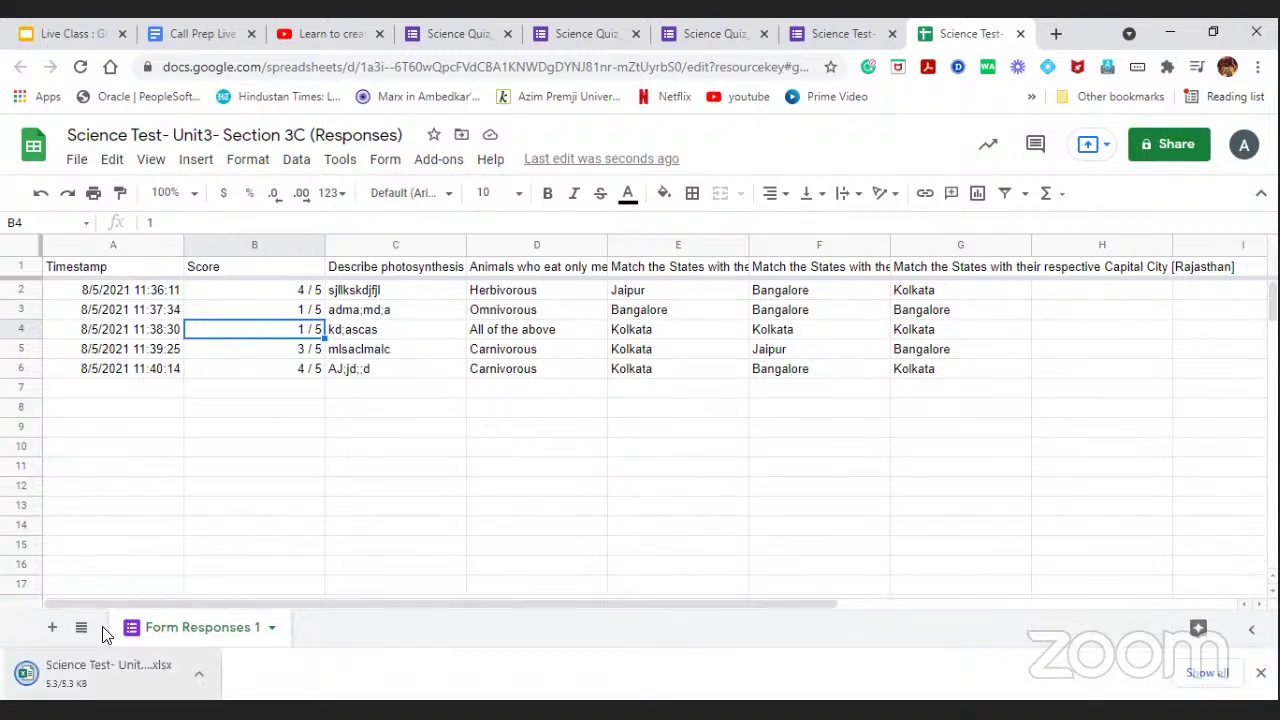
Change the first respondent's score in B2 to 2.
left_click(291, 291)
double_click(293, 291)
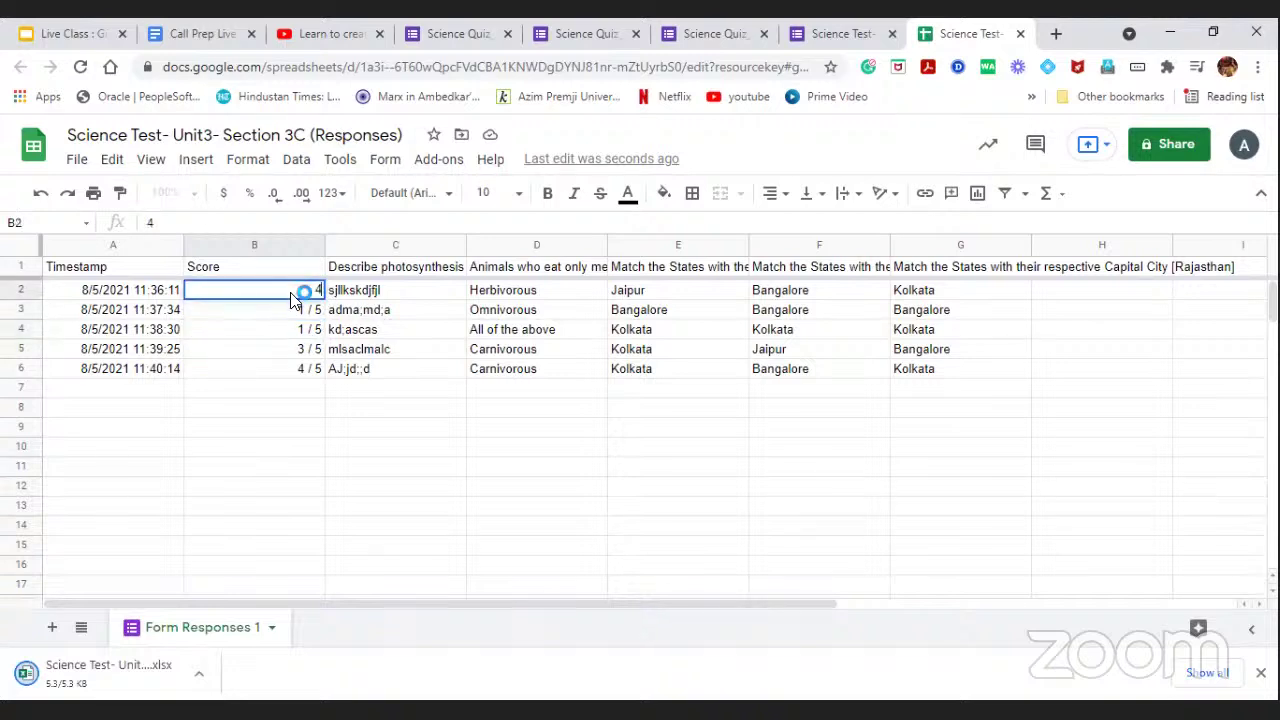
type("2")
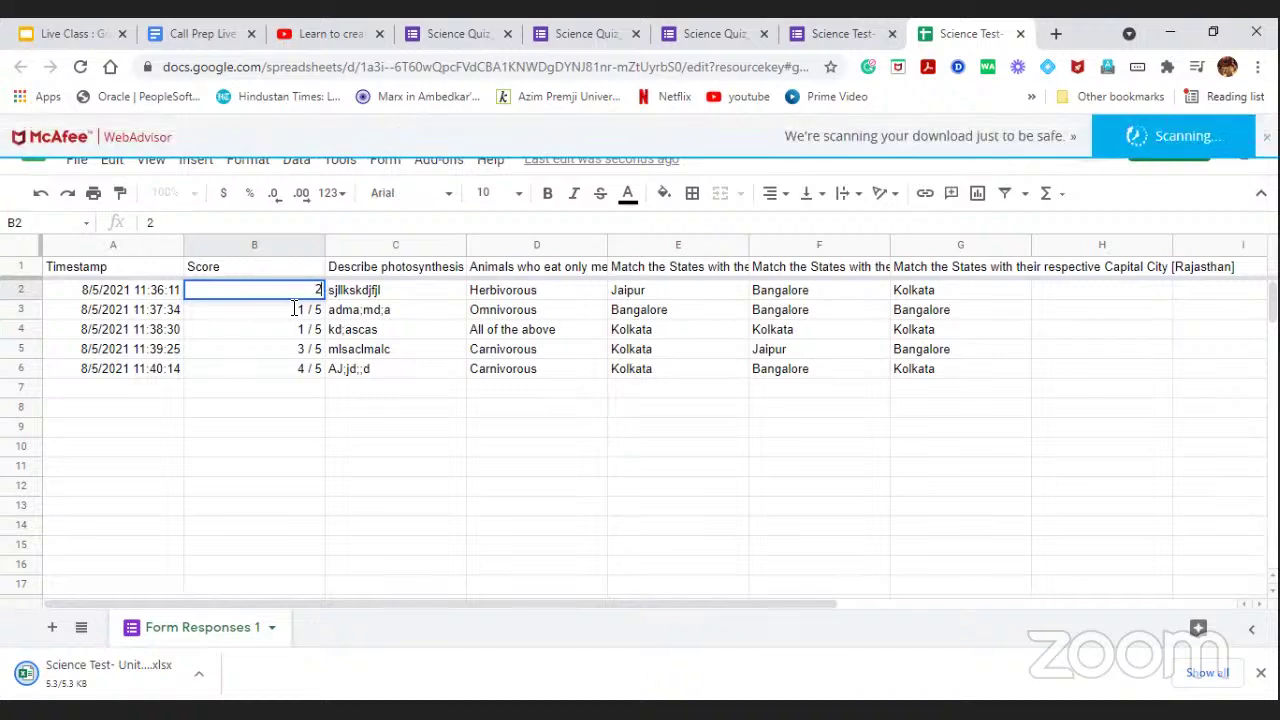
left_click(294, 451)
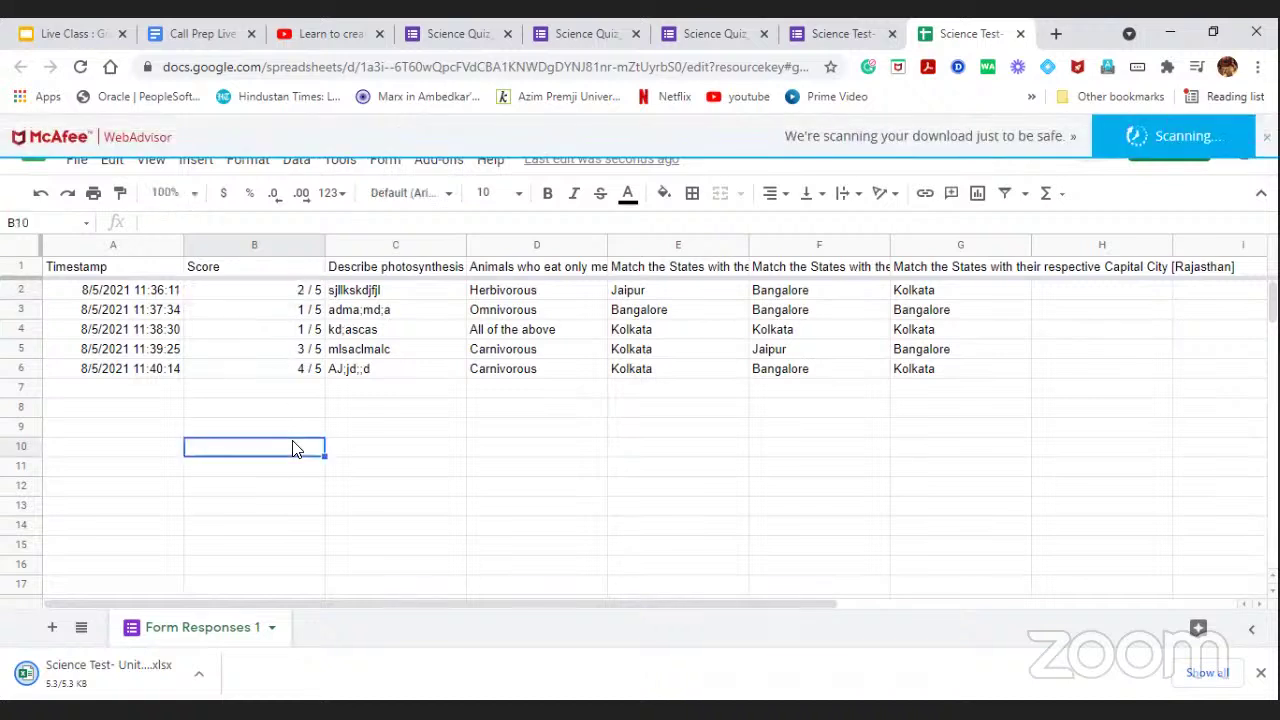
Insert a blank column left of column C headed 'Photosynthesis points'.
left_click(388, 248)
right_click(388, 248)
left_click(466, 323)
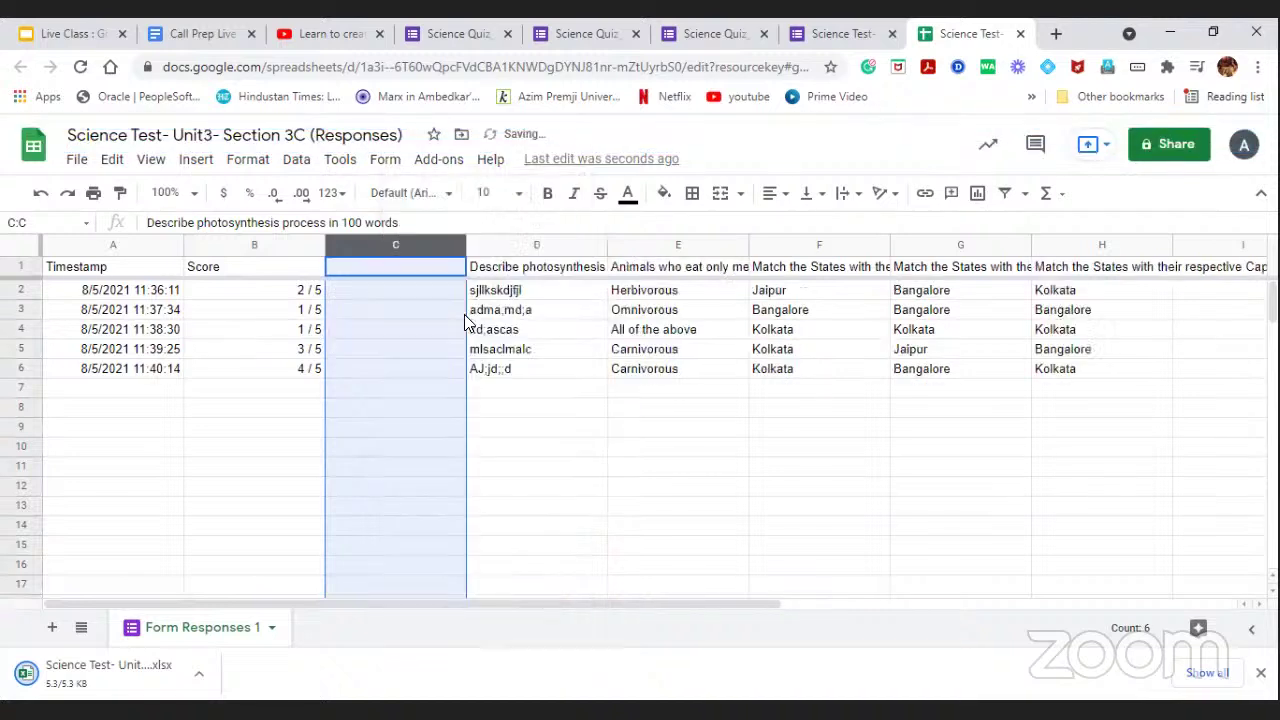
left_click(396, 268)
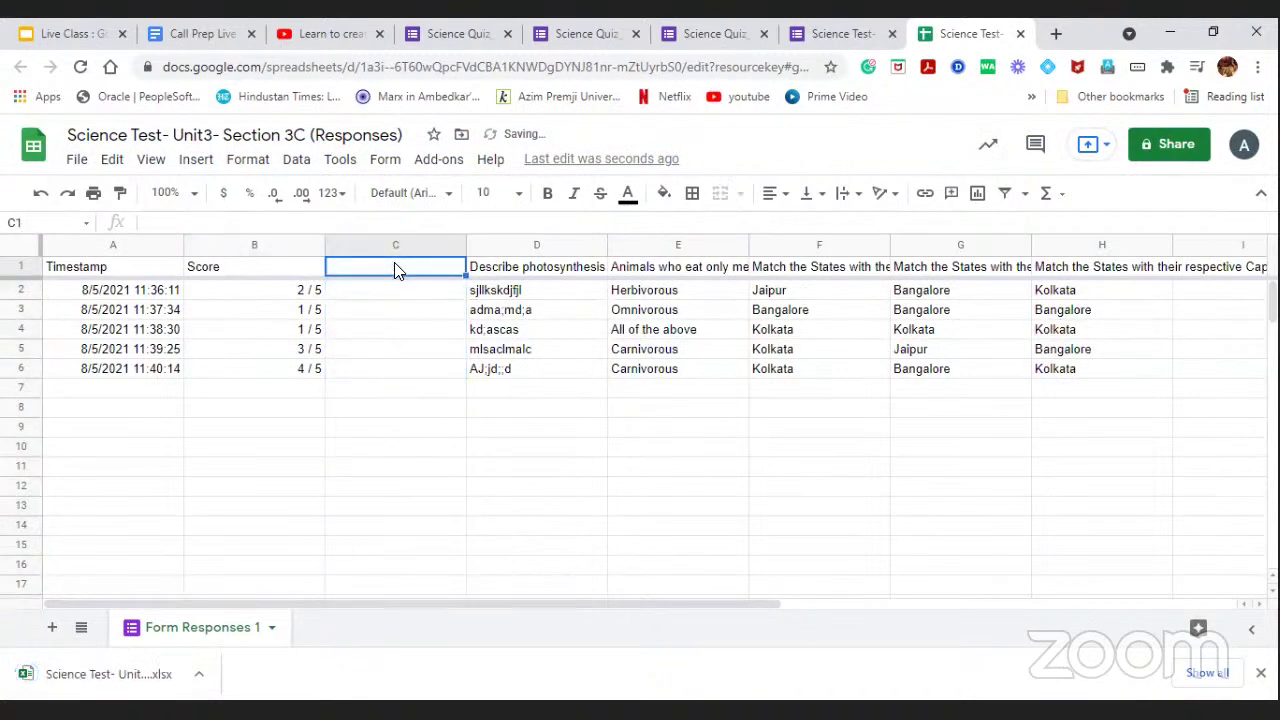
type("P")
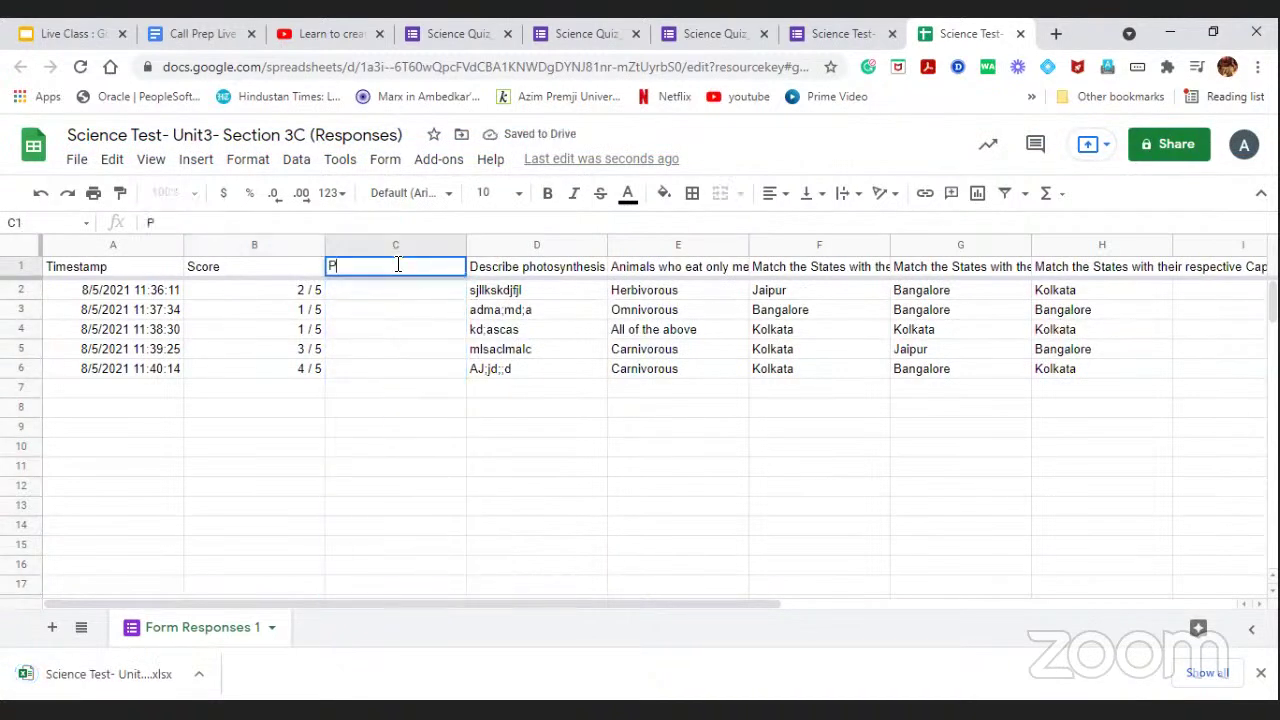
type("hot")
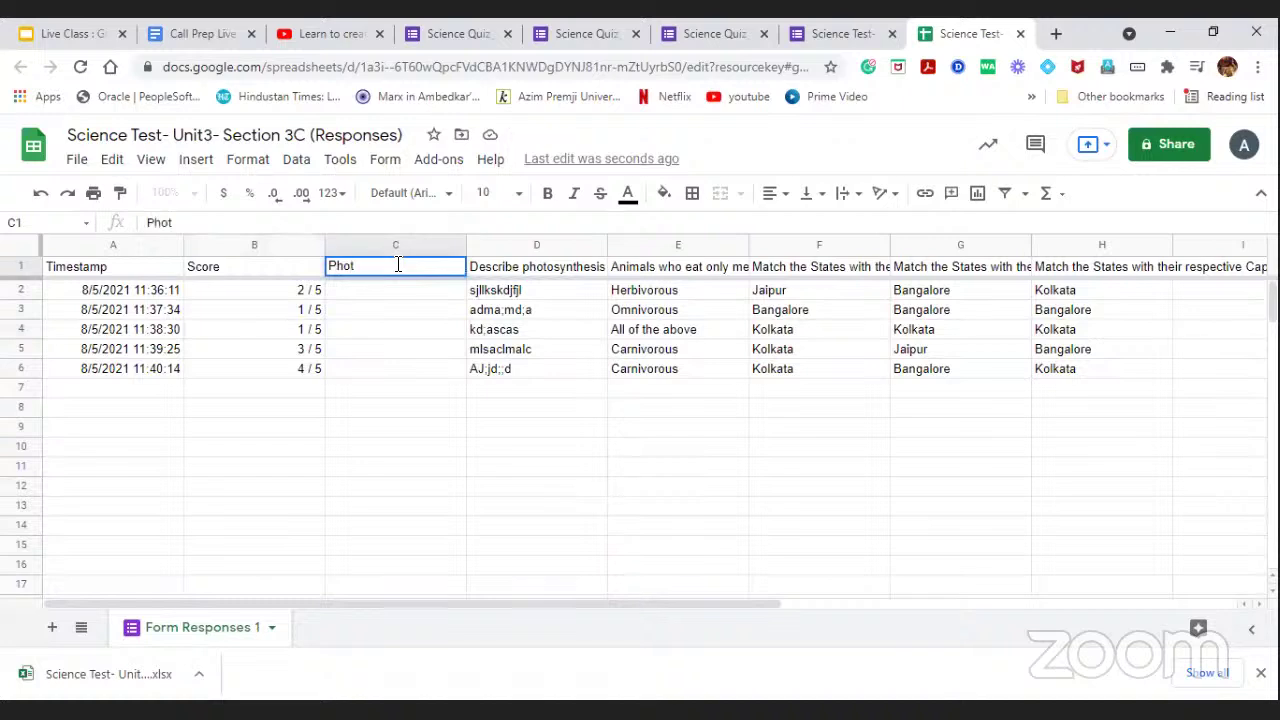
type("osynth")
type("esis ma")
type("po")
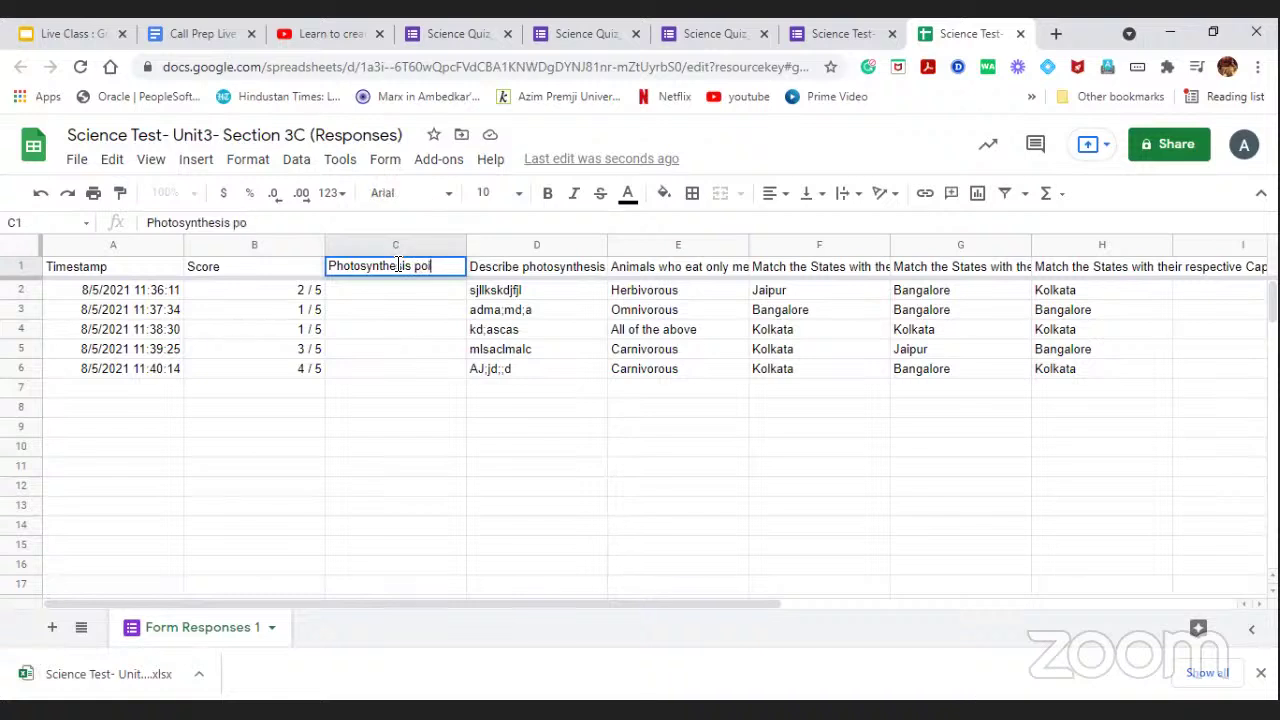
type("ints")
Commit the header and enter 2 and 2 points in C2 and C3.
left_click(410, 312)
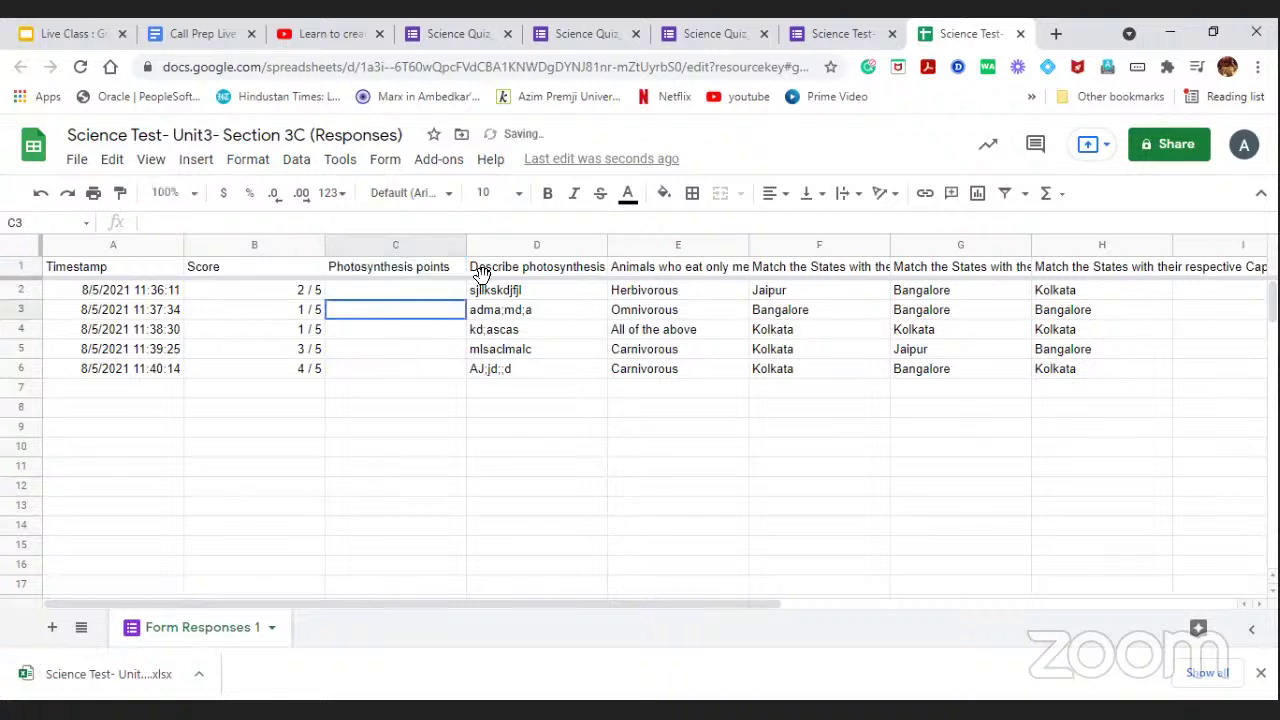
left_click(505, 295)
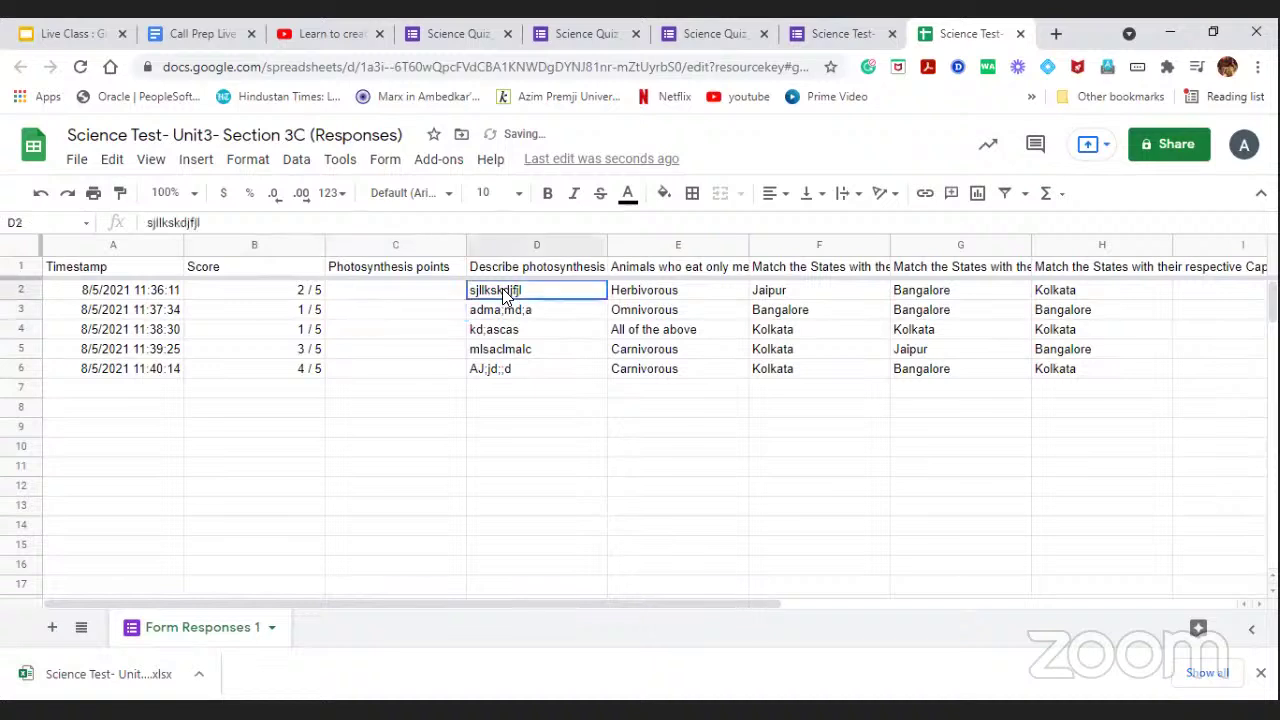
left_click(437, 296)
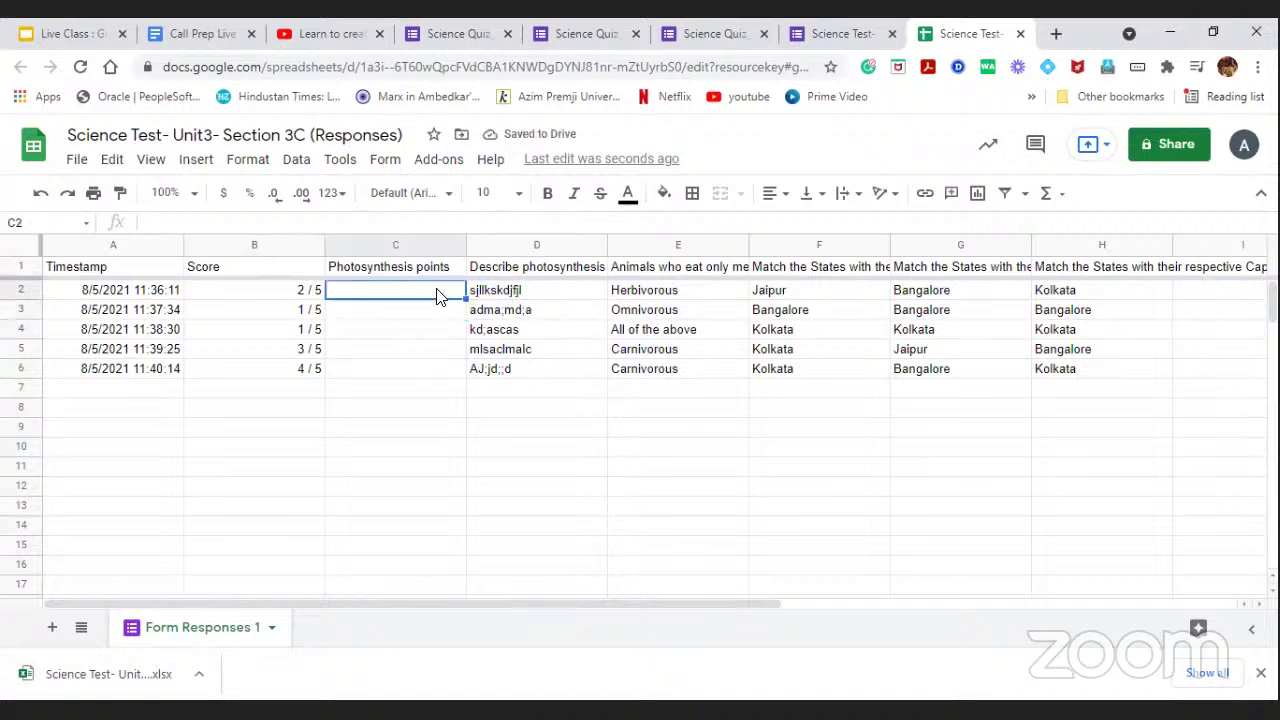
type("2")
left_click(434, 310)
type("2")
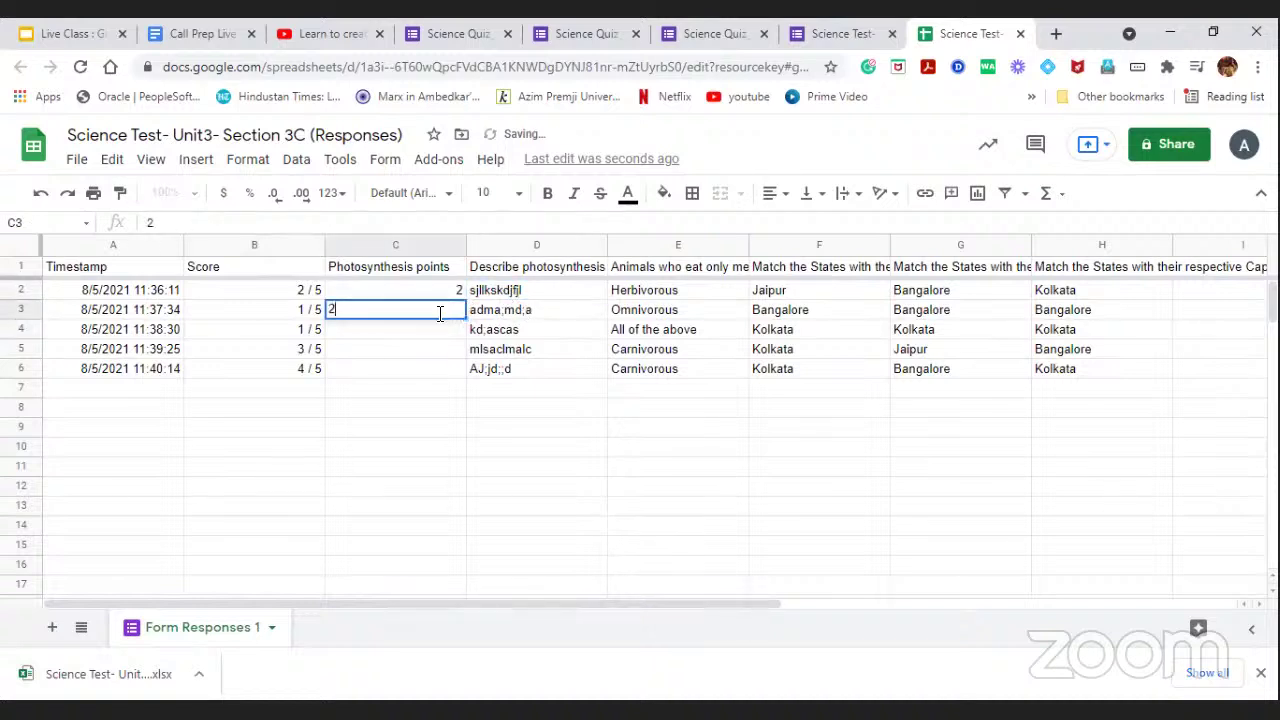
left_click(445, 340)
Enter 1, 1 and 0 points for the remaining responses, then return to Google Forms.
type("1")
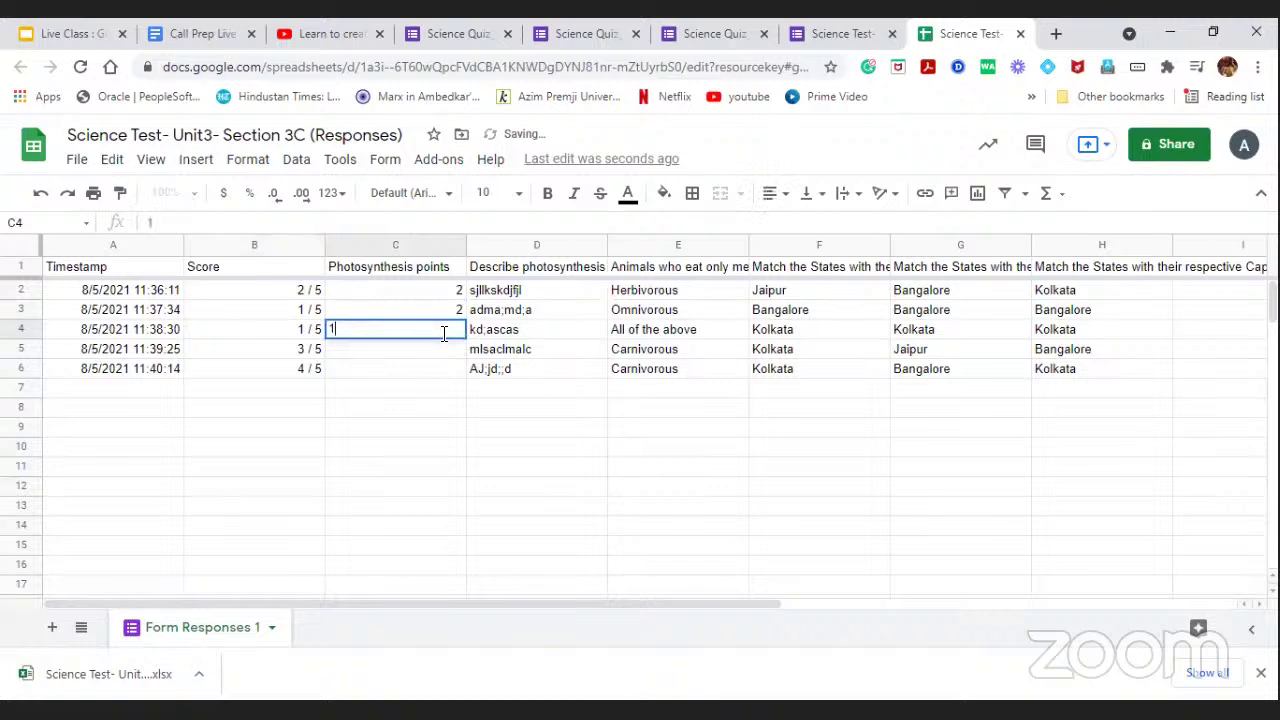
left_click(446, 350)
type("1")
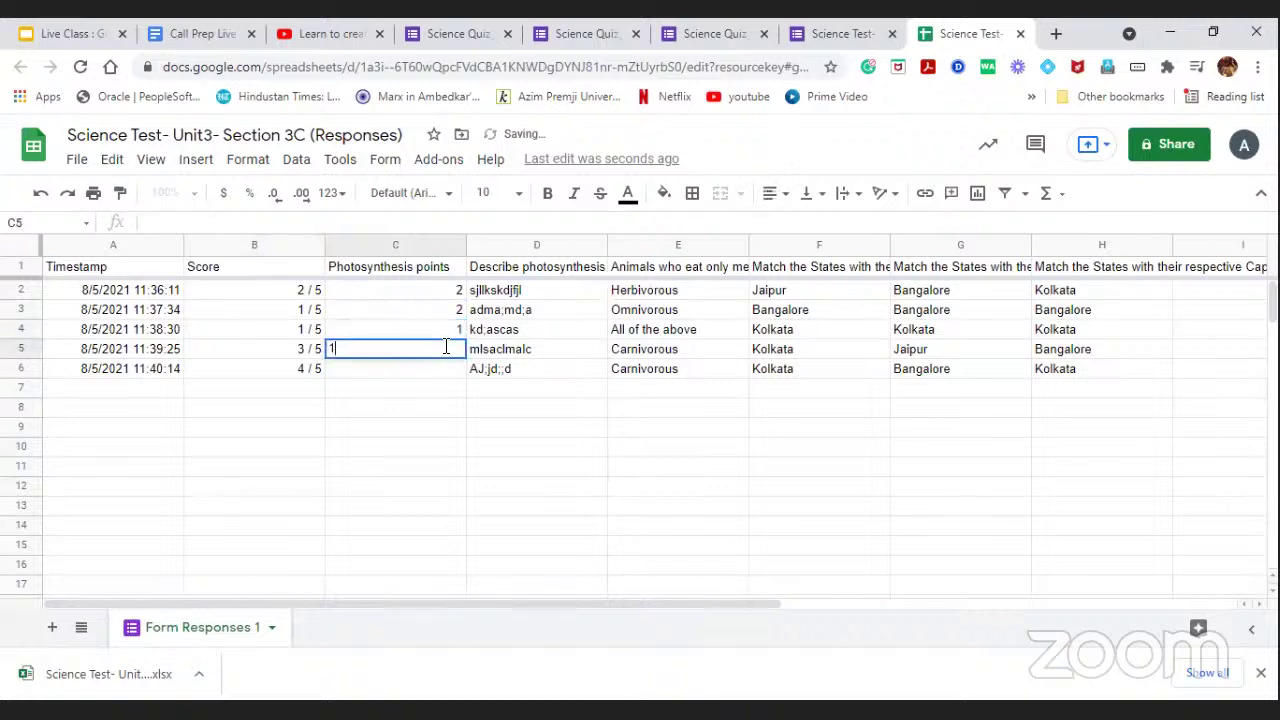
left_click(447, 376)
type("0")
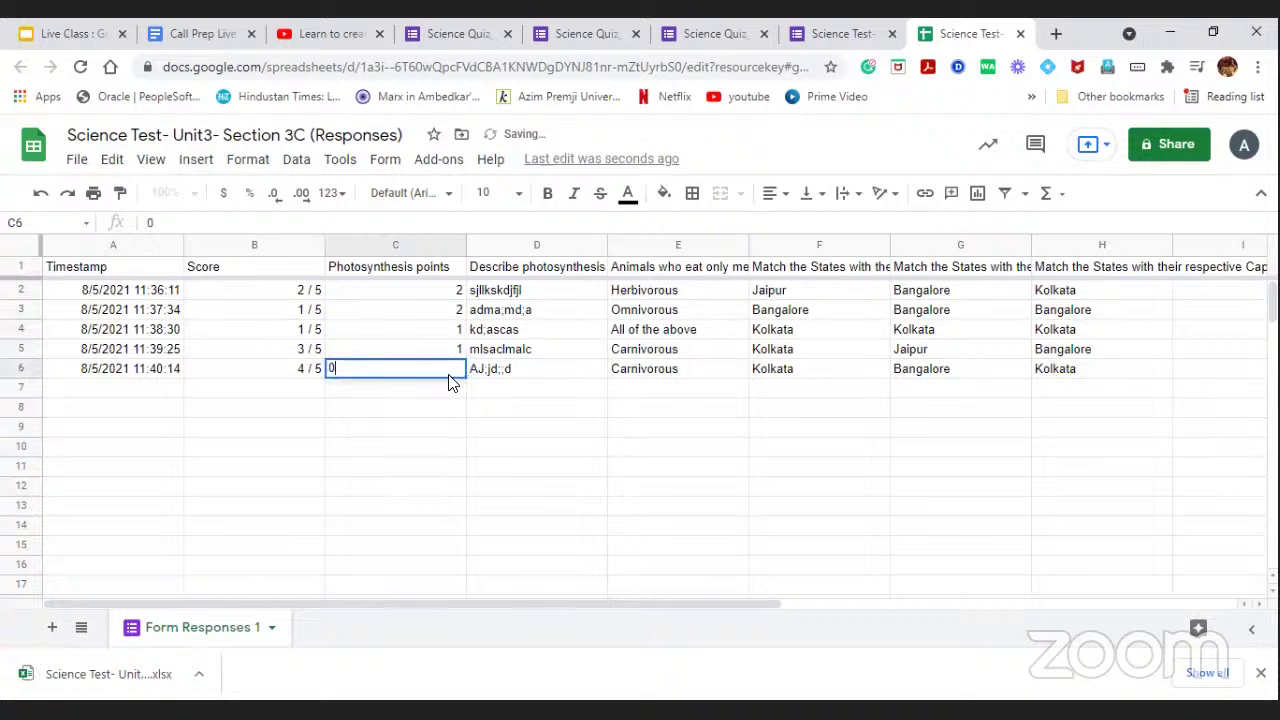
left_click_drag(445, 407, 520, 408)
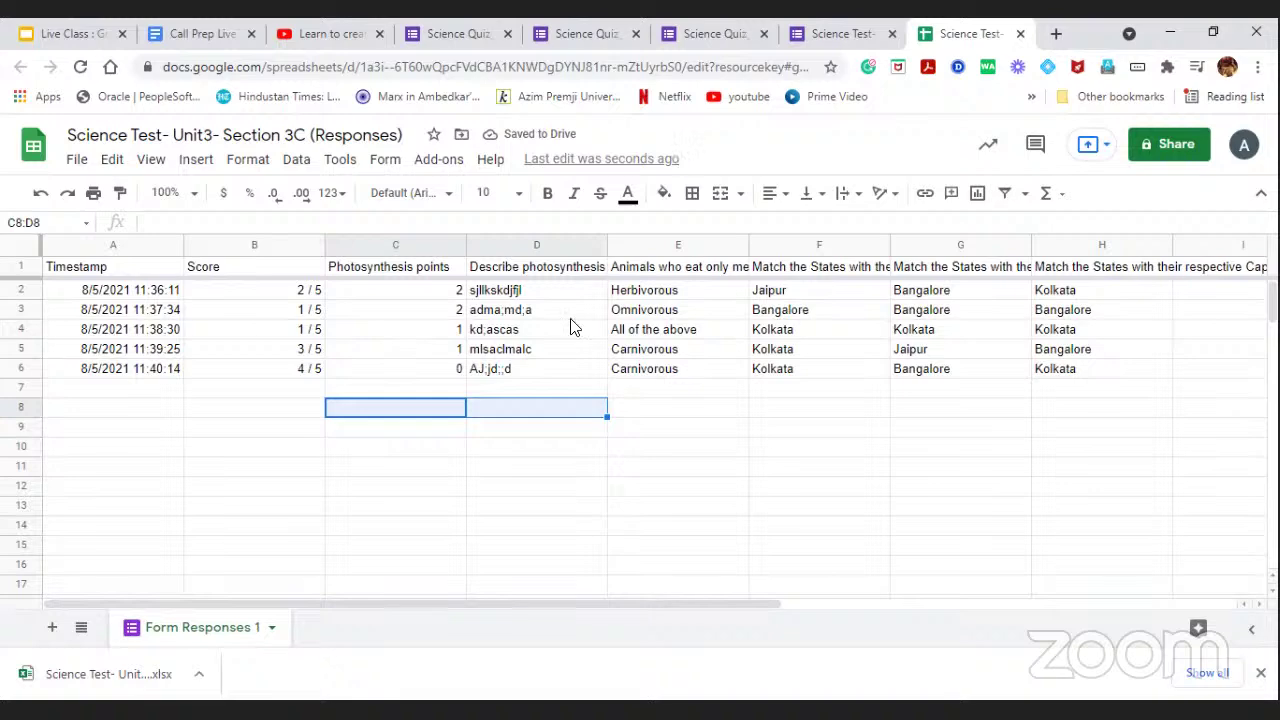
left_click(830, 37)
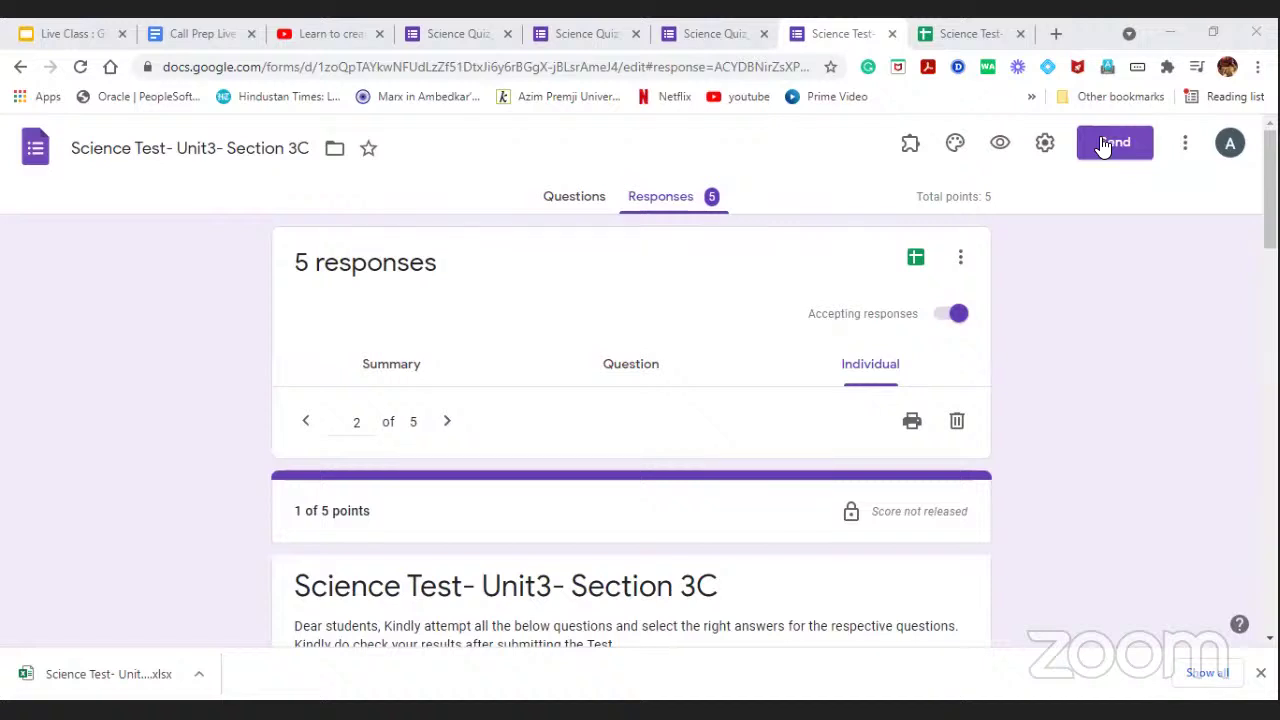
Copy the form's shortened forms.gle link from Send form and close the dialog.
left_click(1104, 146)
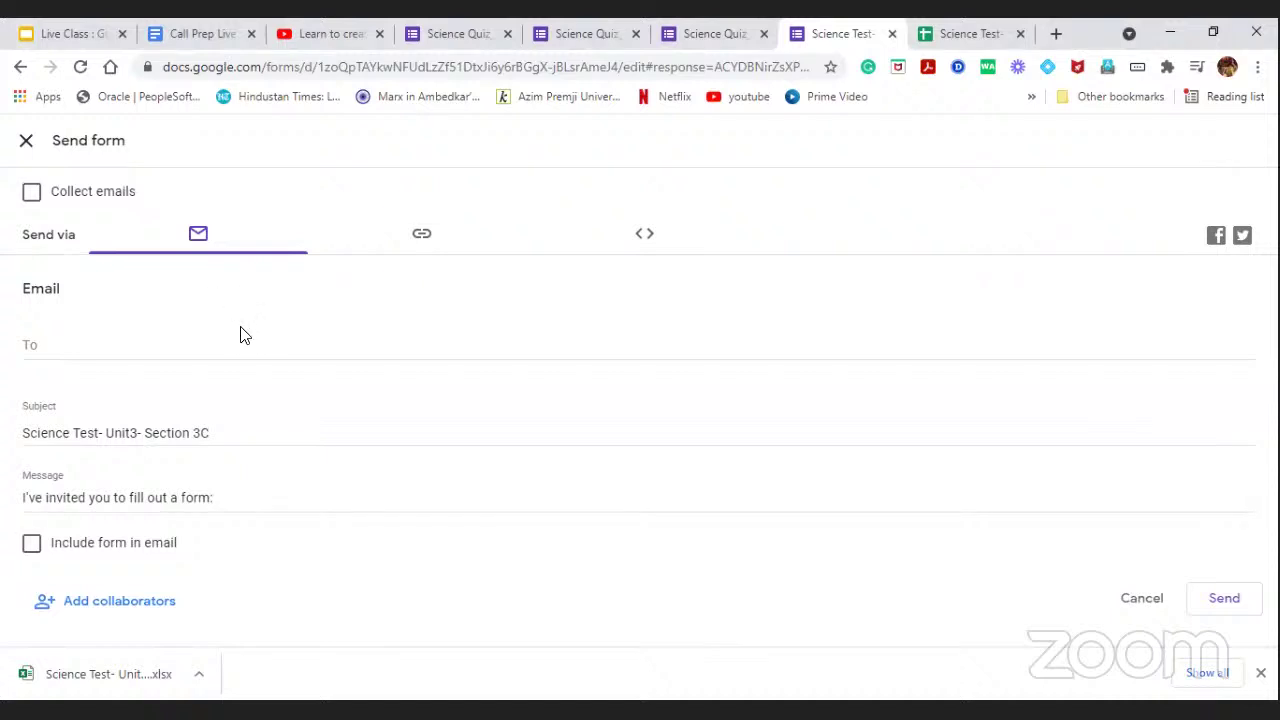
left_click(146, 349)
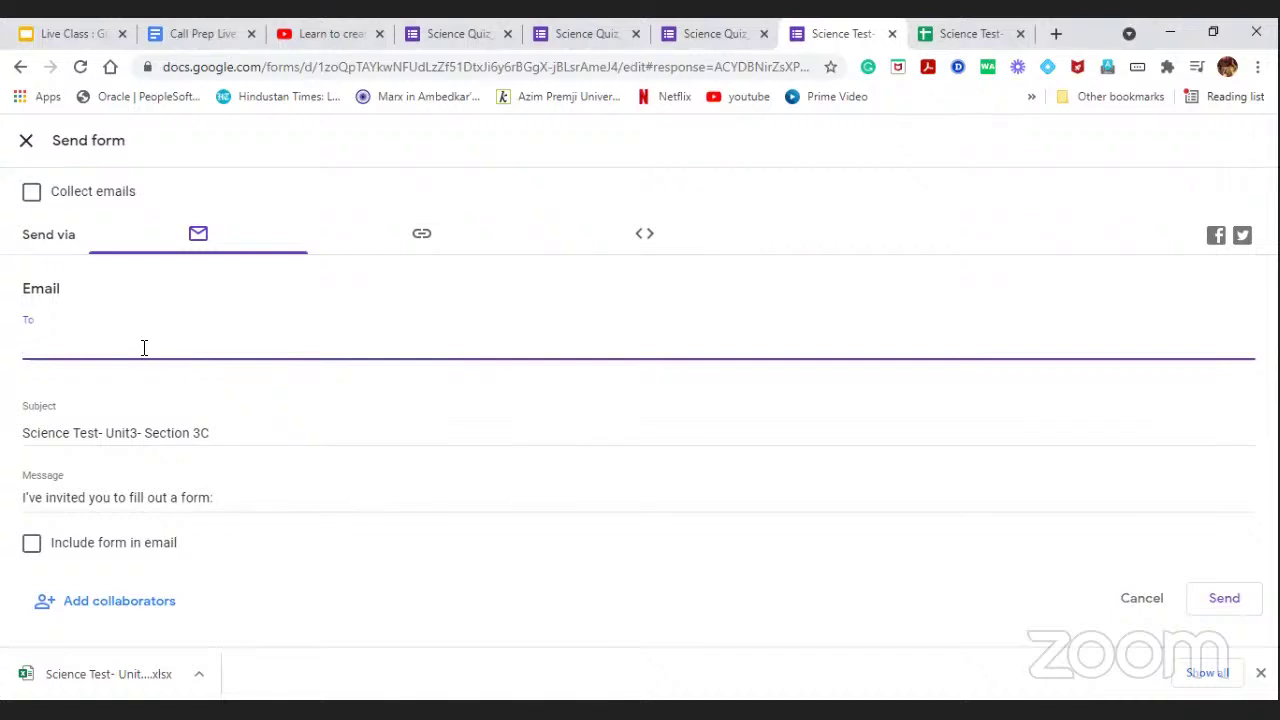
left_click(424, 237)
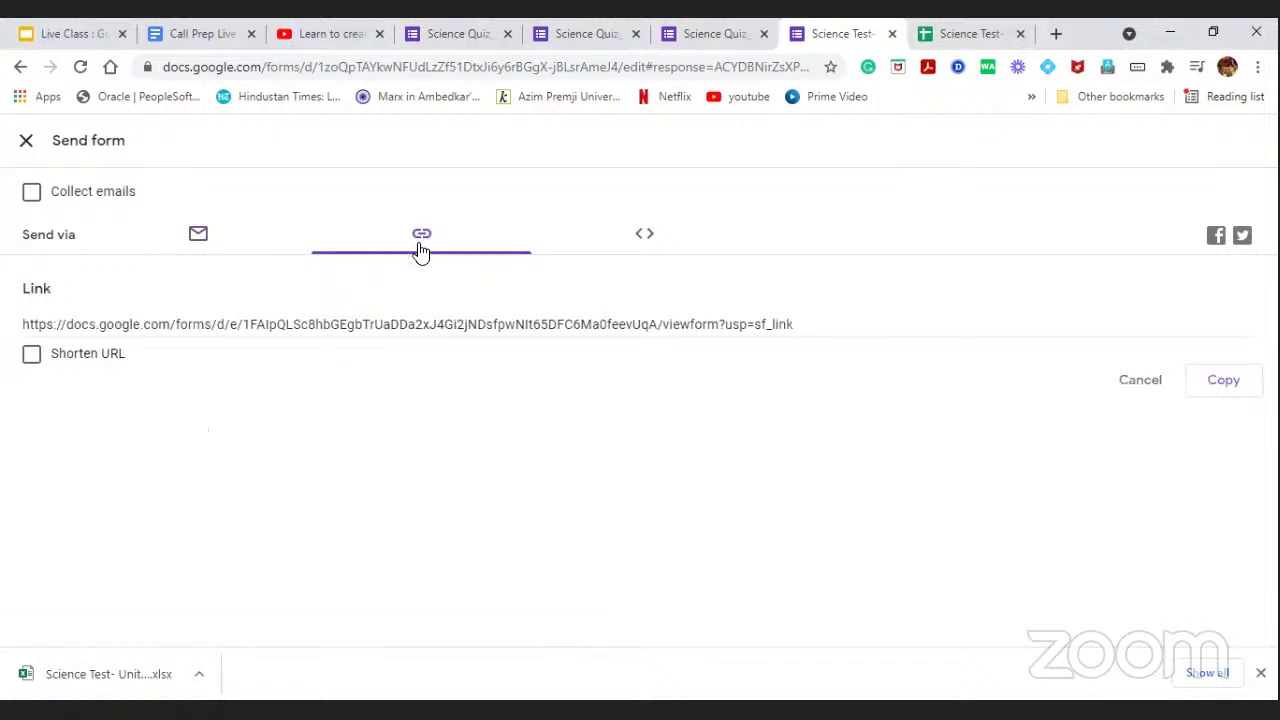
left_click(36, 364)
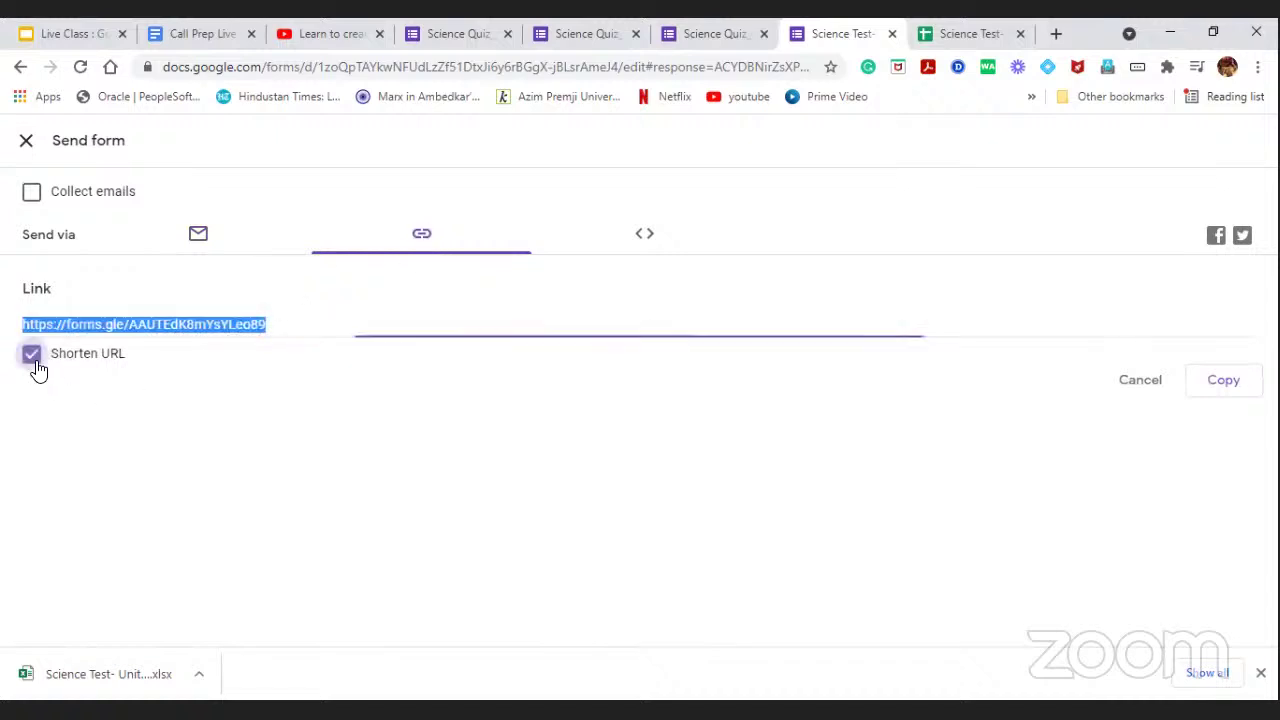
left_click(1231, 388)
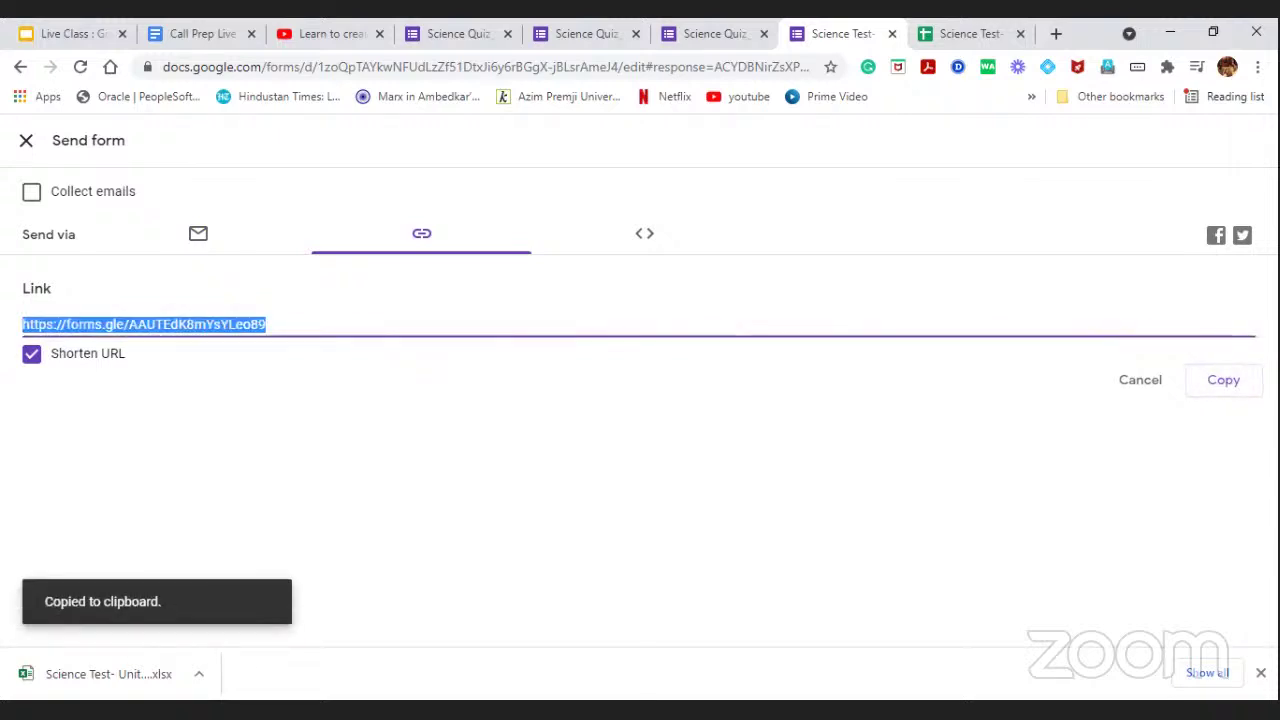
left_click(1260, 673)
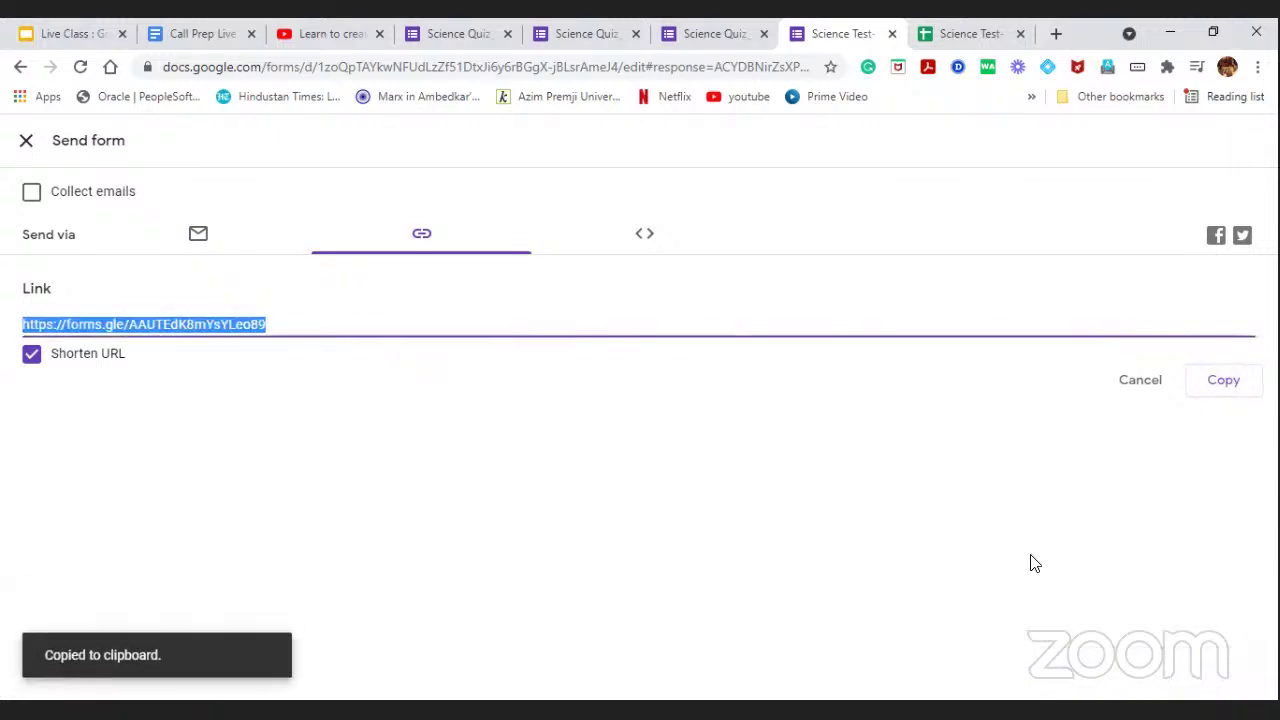
left_click(26, 142)
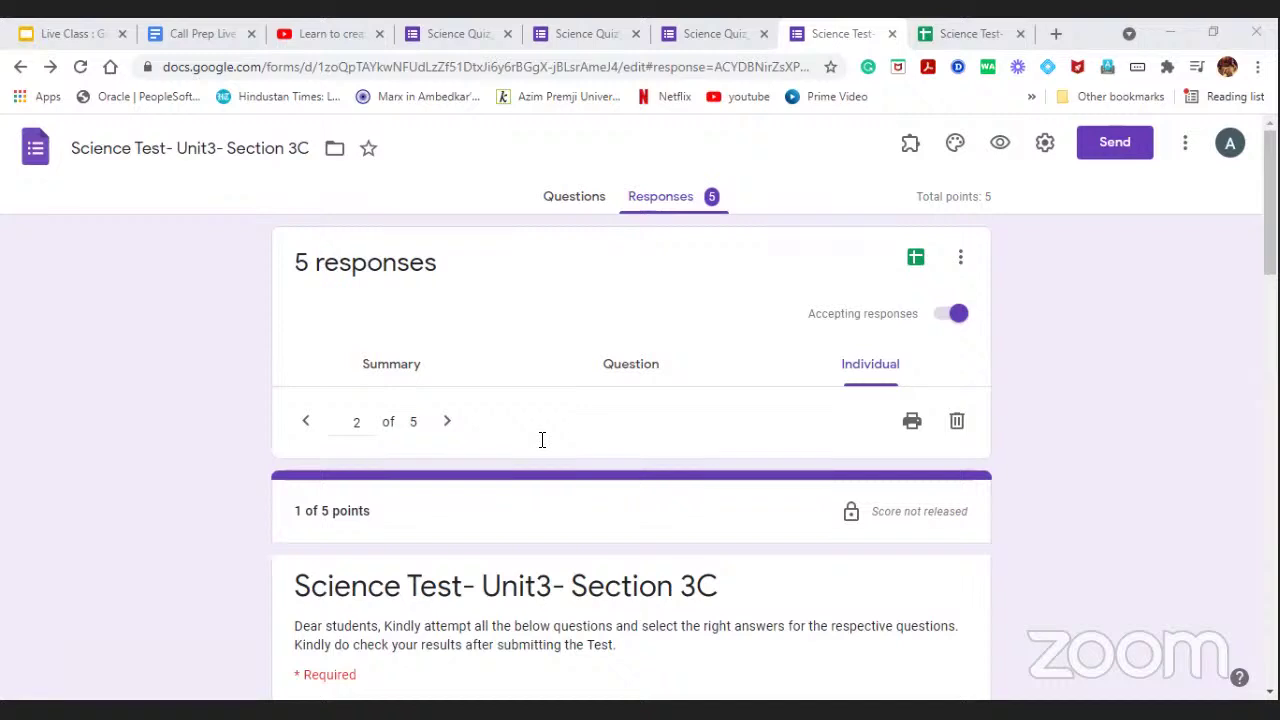
Copy the shortened form link again and close the Send form dialog.
left_click(1115, 142)
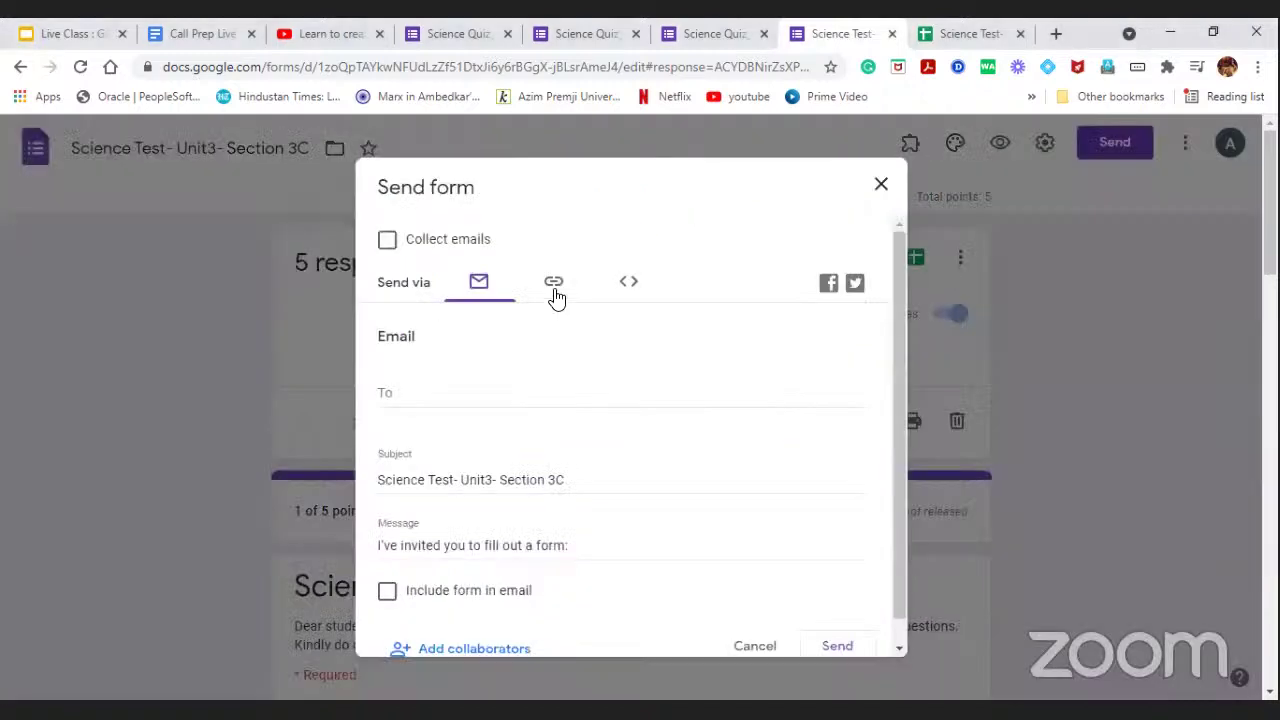
left_click(554, 283)
left_click(390, 407)
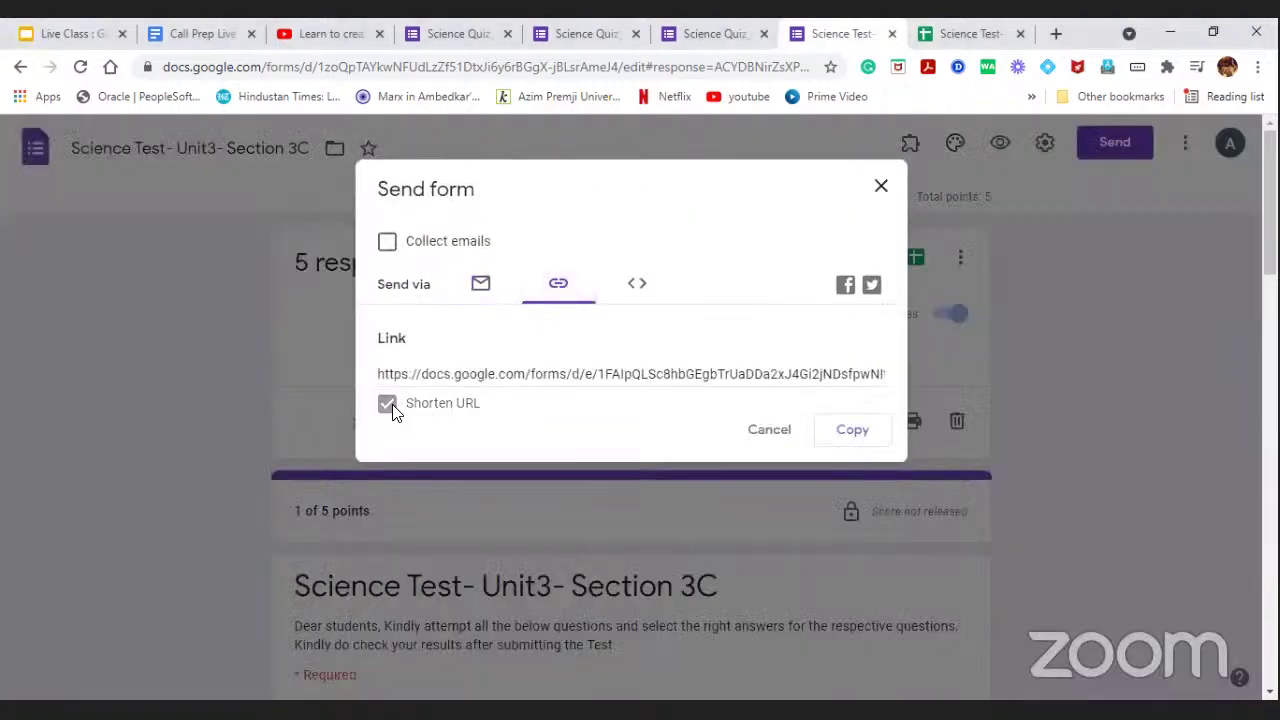
left_click(832, 434)
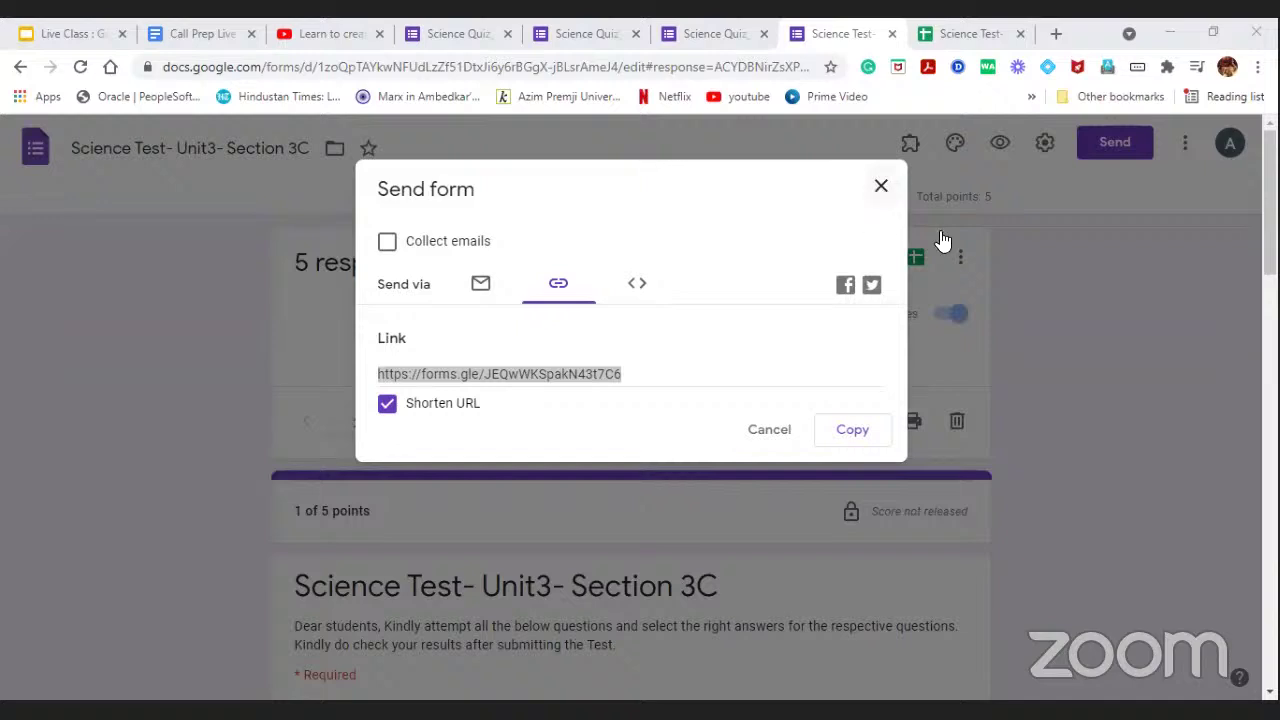
left_click(1064, 240)
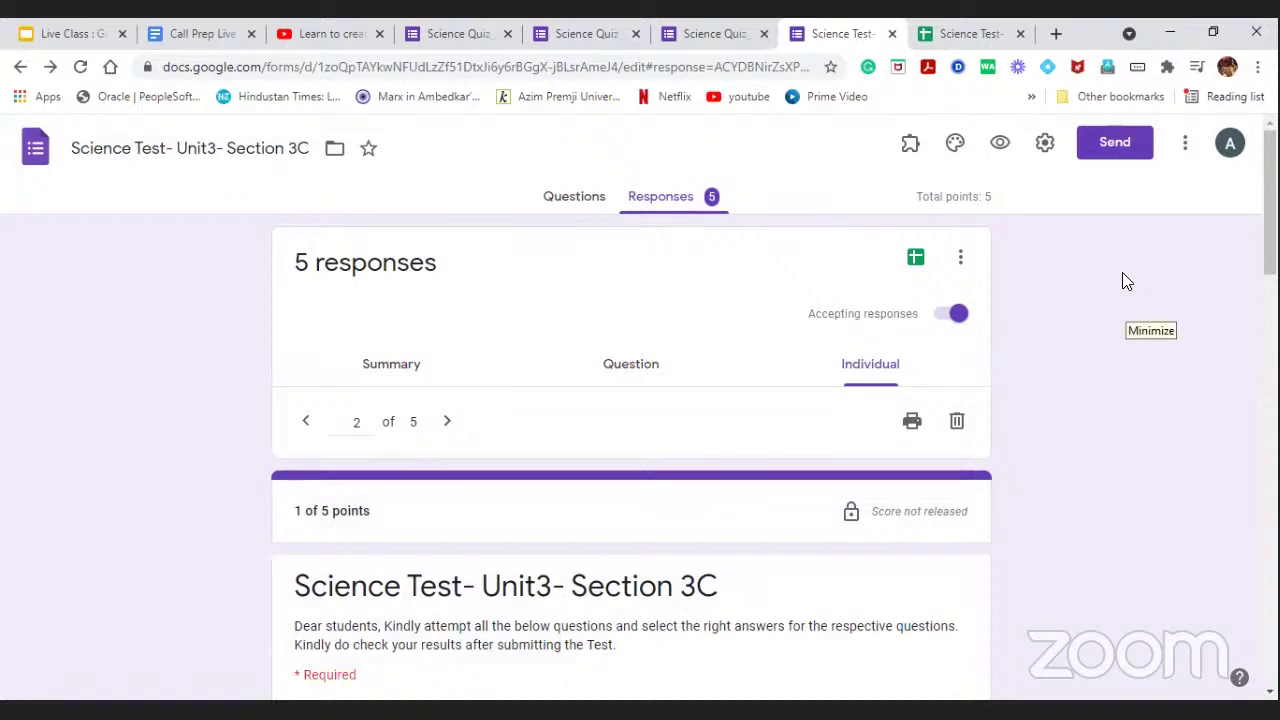
Reopen the form's sending options and bring up the Add editors dialog.
left_click(1134, 155)
scroll(489, 343, "down", 1)
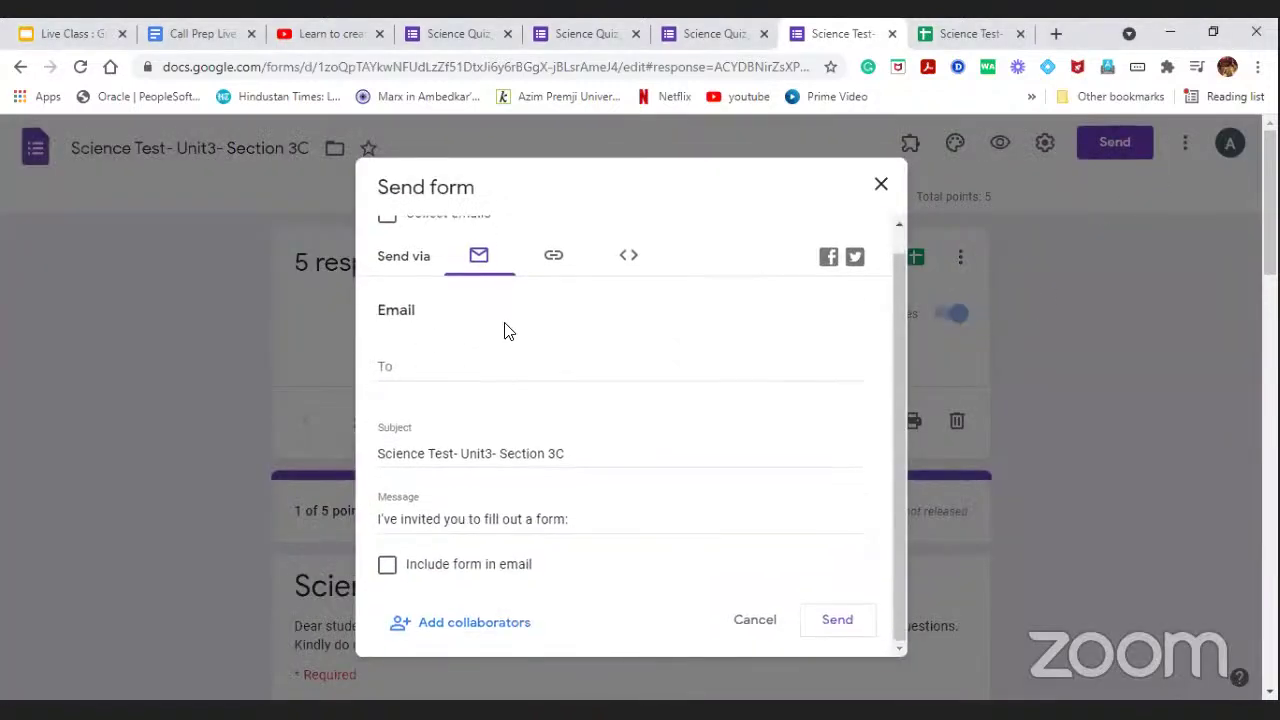
left_click(427, 626)
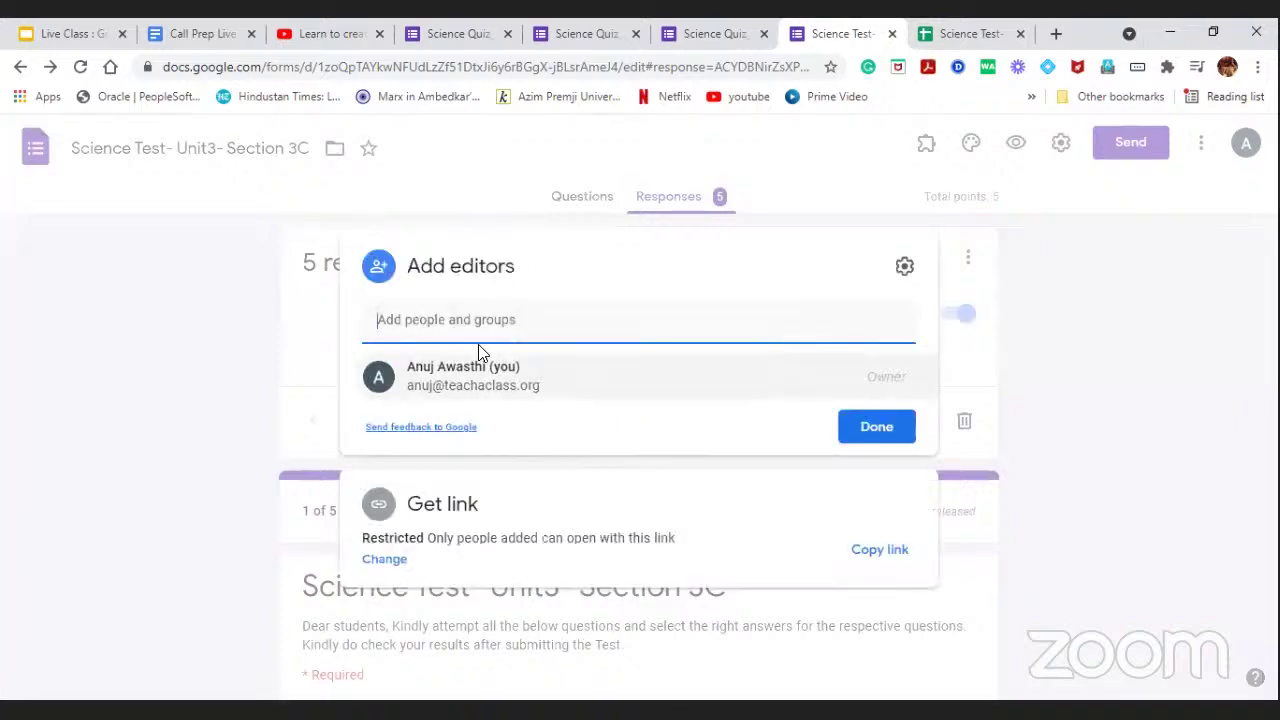
Add the contact as a collaborator with the note 'Please edit the form for Math questions.'.
left_click(489, 318)
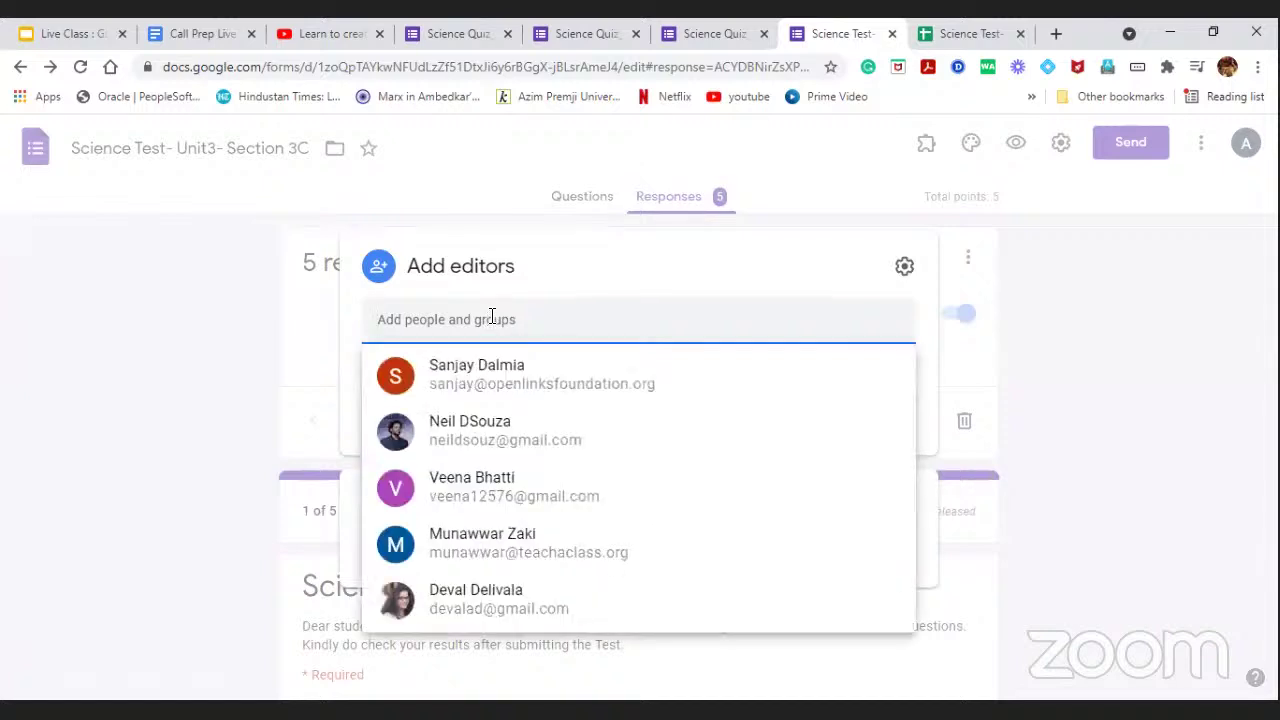
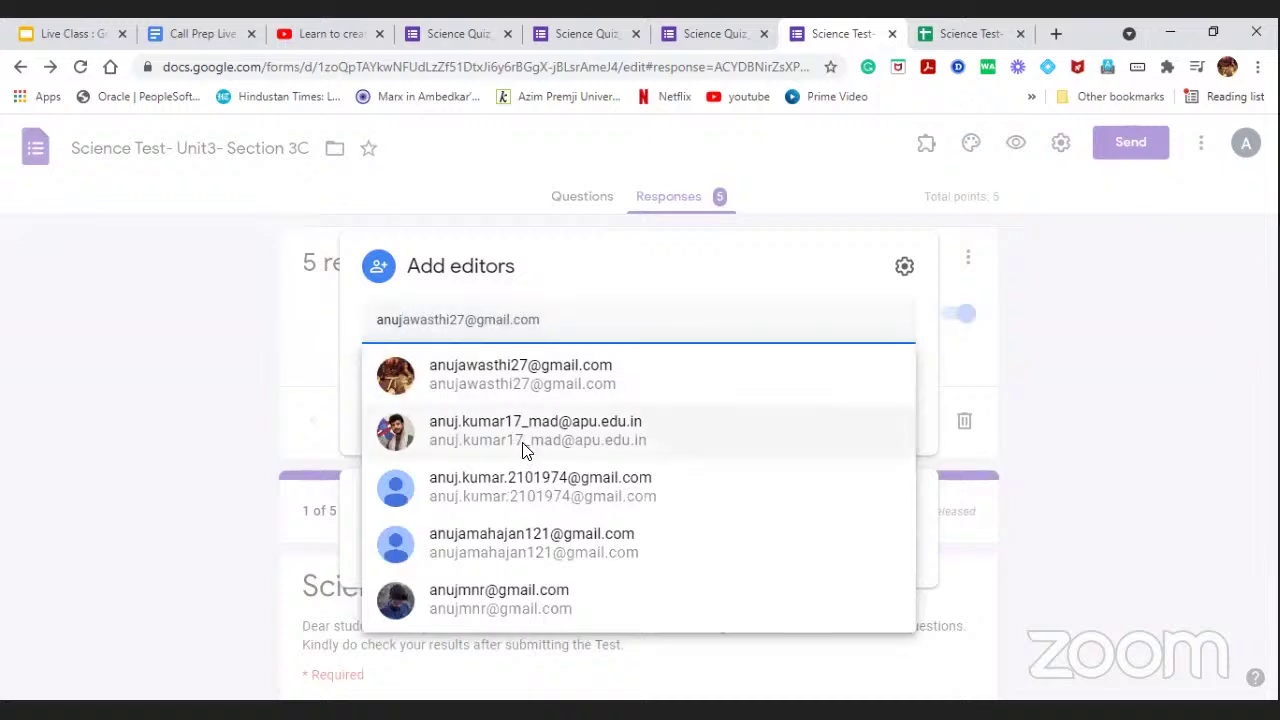
key("Return")
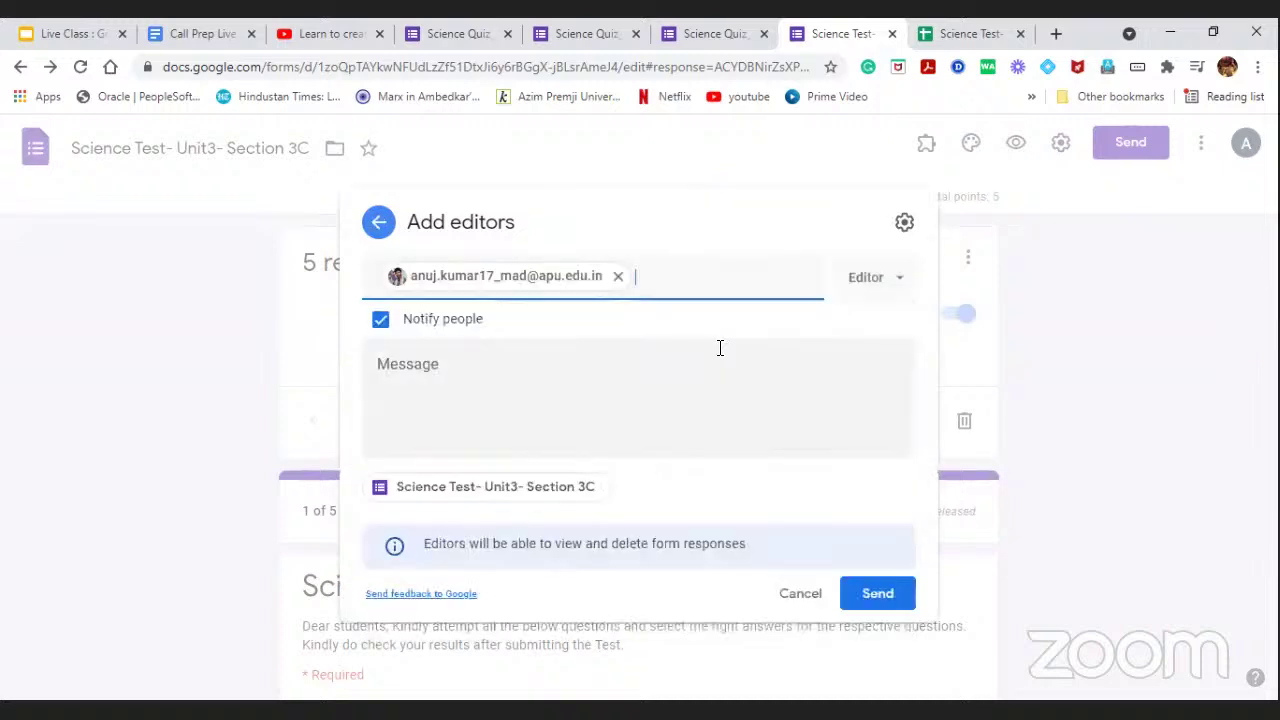
left_click(512, 372)
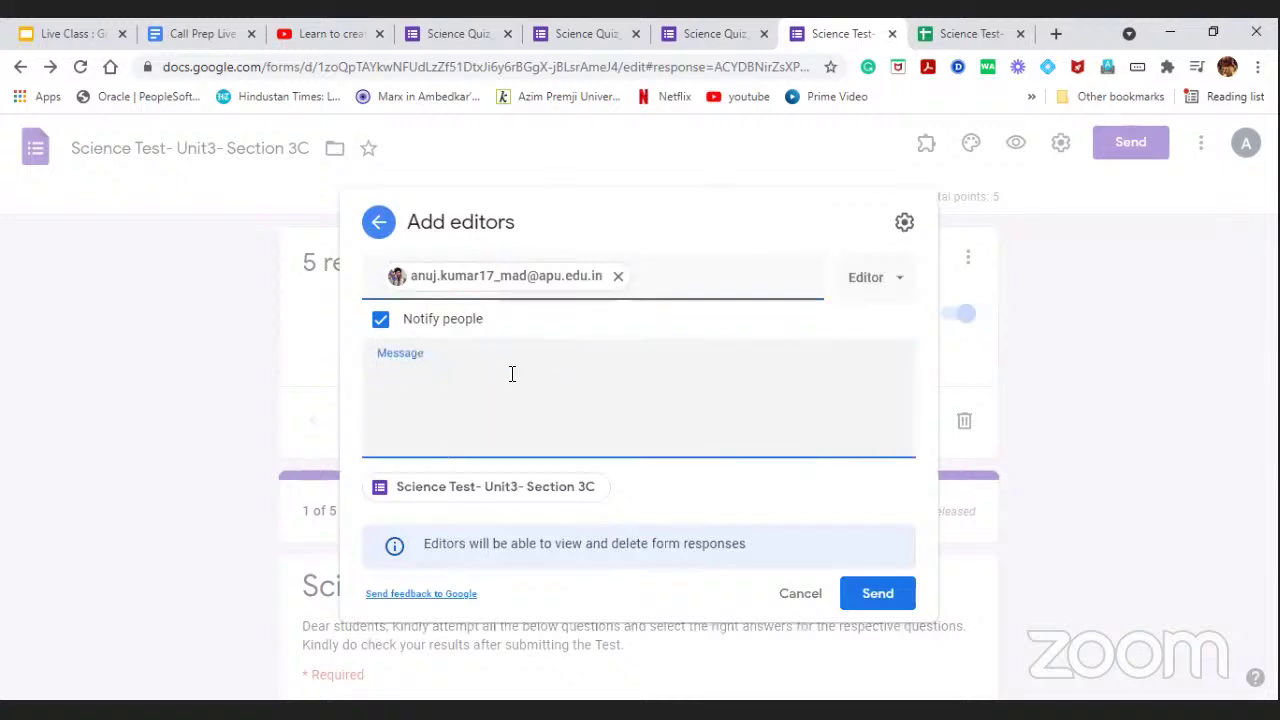
type("Please dite")
key("BackSpace")
key("BackSpace")
key("BackSpace")
key("BackSpace")
key("BackSpace")
type("ei")
key("BackSpace")
type("dit the form")
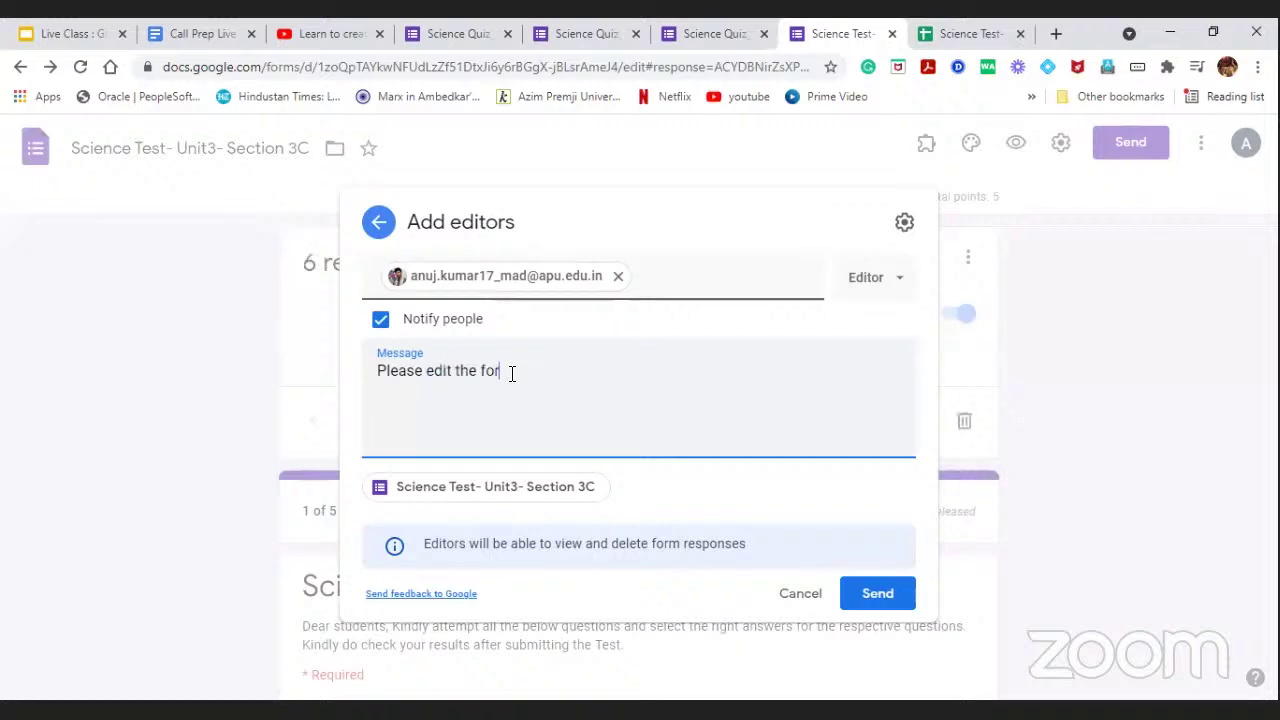
type(" for Mathe")
key("BackSpace")
type("questions.")
Keep the role as Editor, send the invite outside the organization, and show the questions.
left_click(891, 278)
left_click(868, 345)
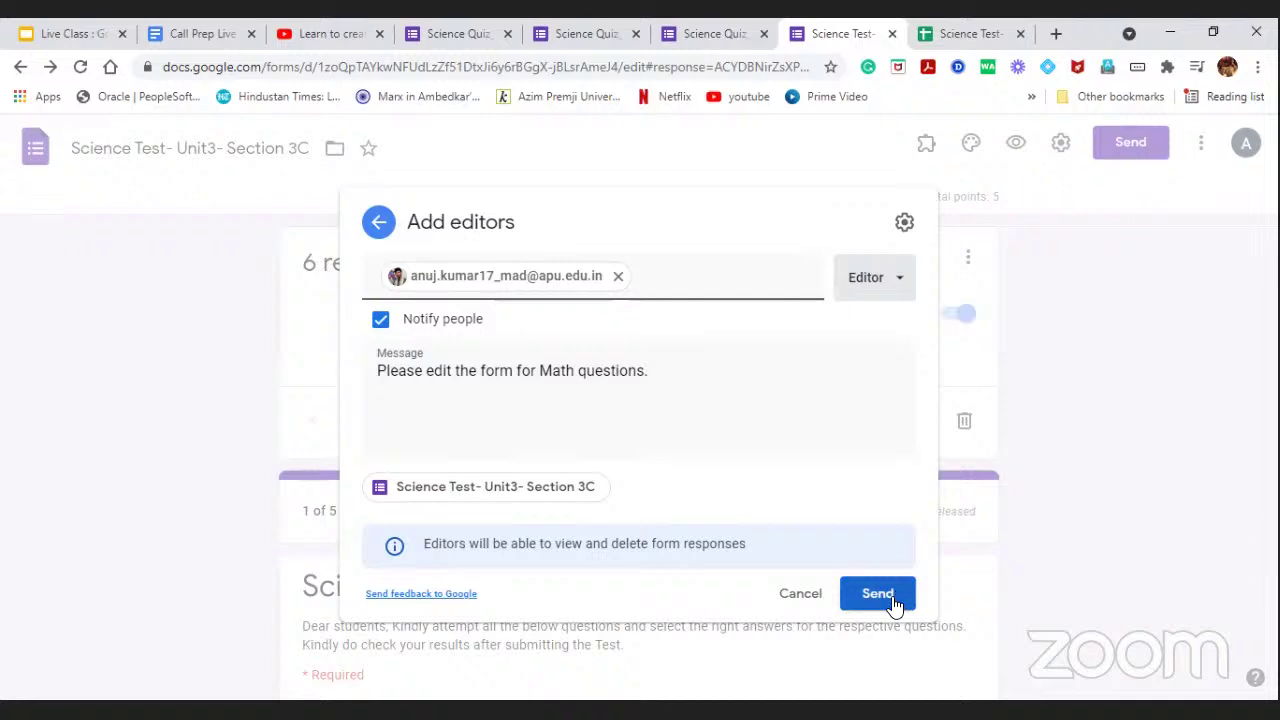
left_click(894, 603)
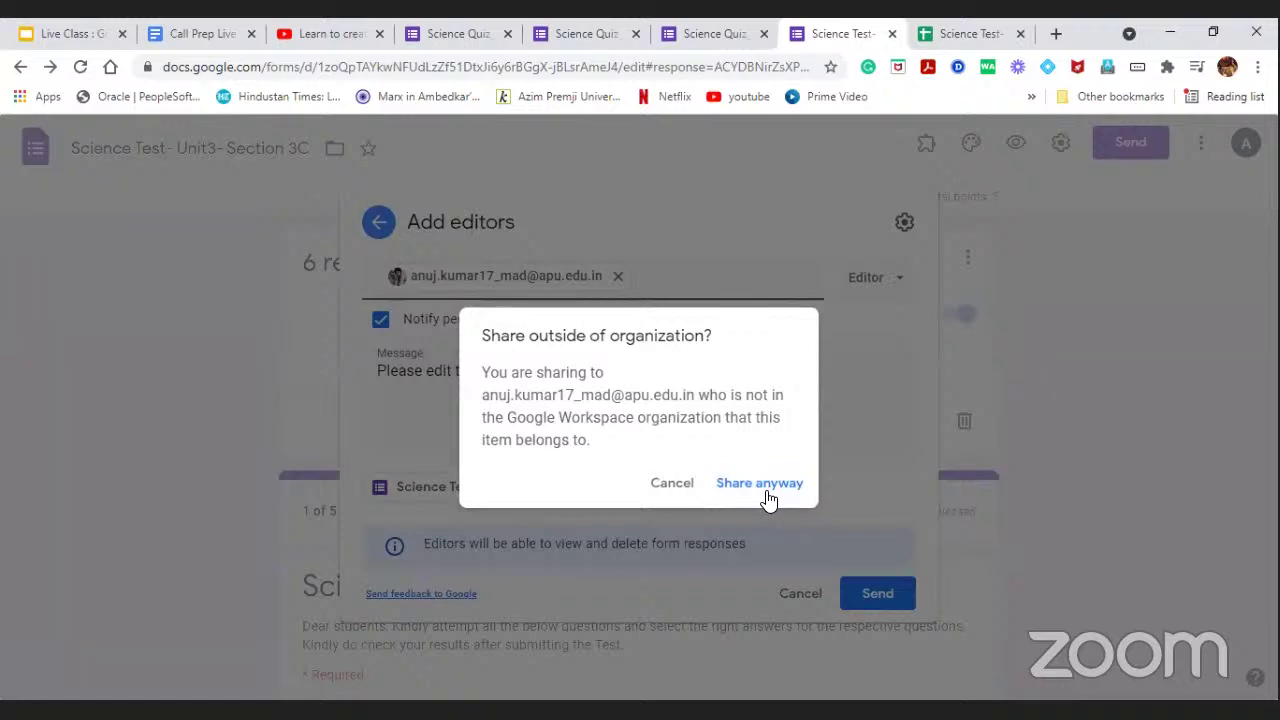
left_click(770, 484)
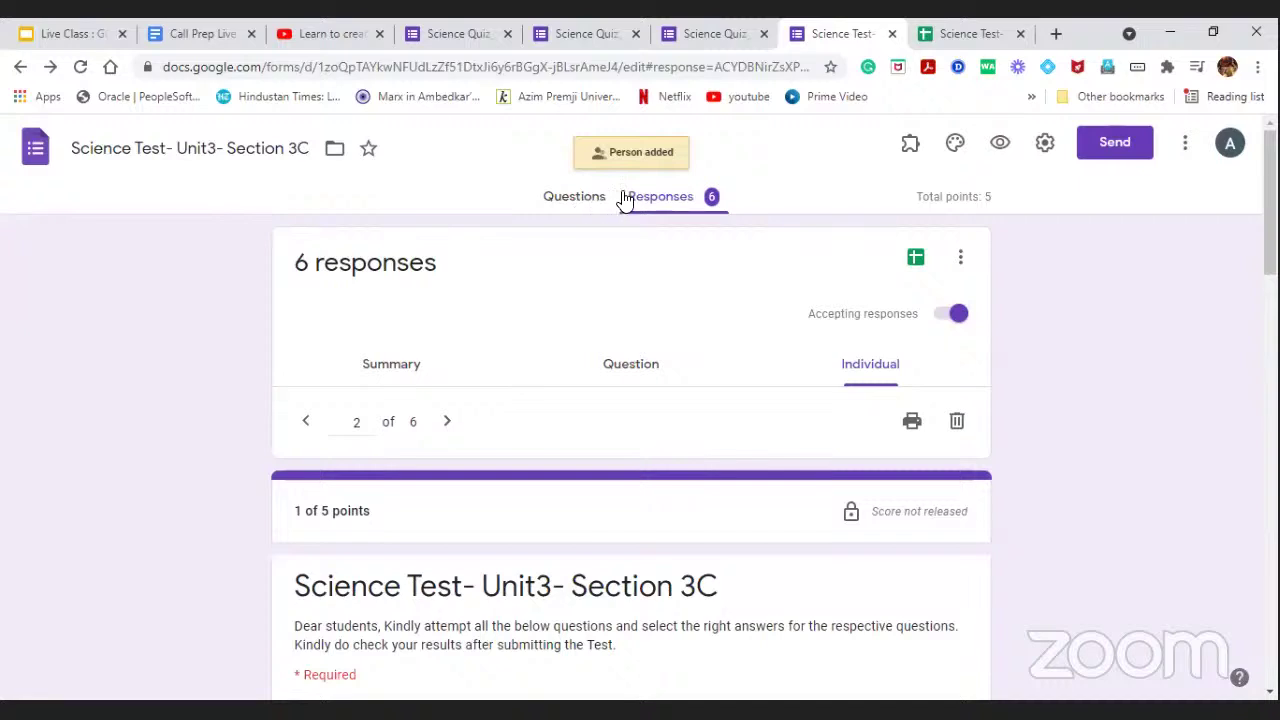
left_click(577, 207)
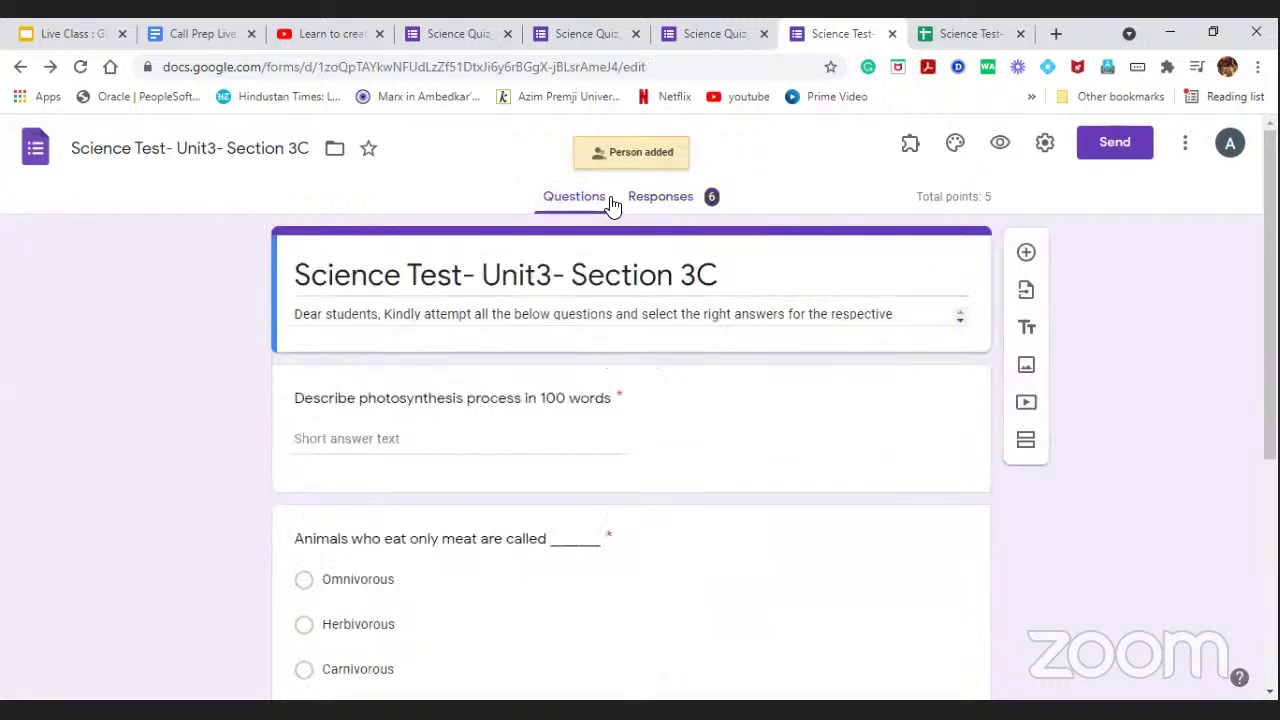
left_click(660, 202)
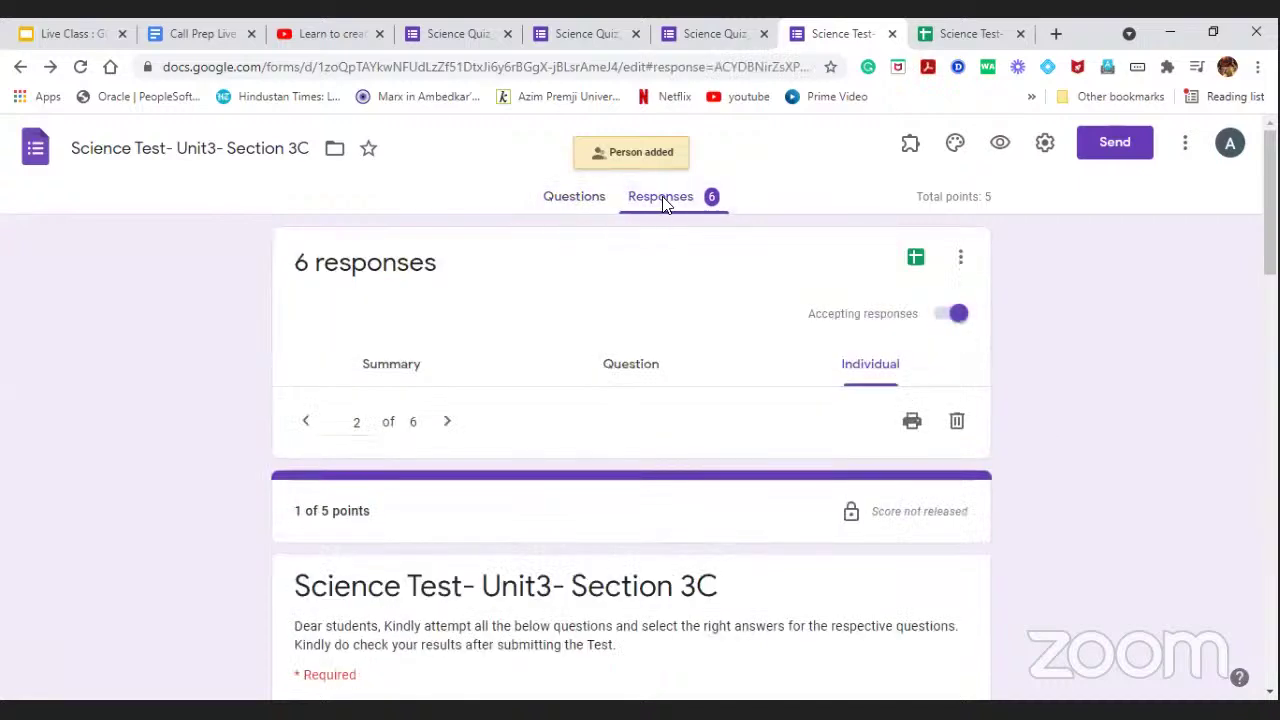
left_click(594, 202)
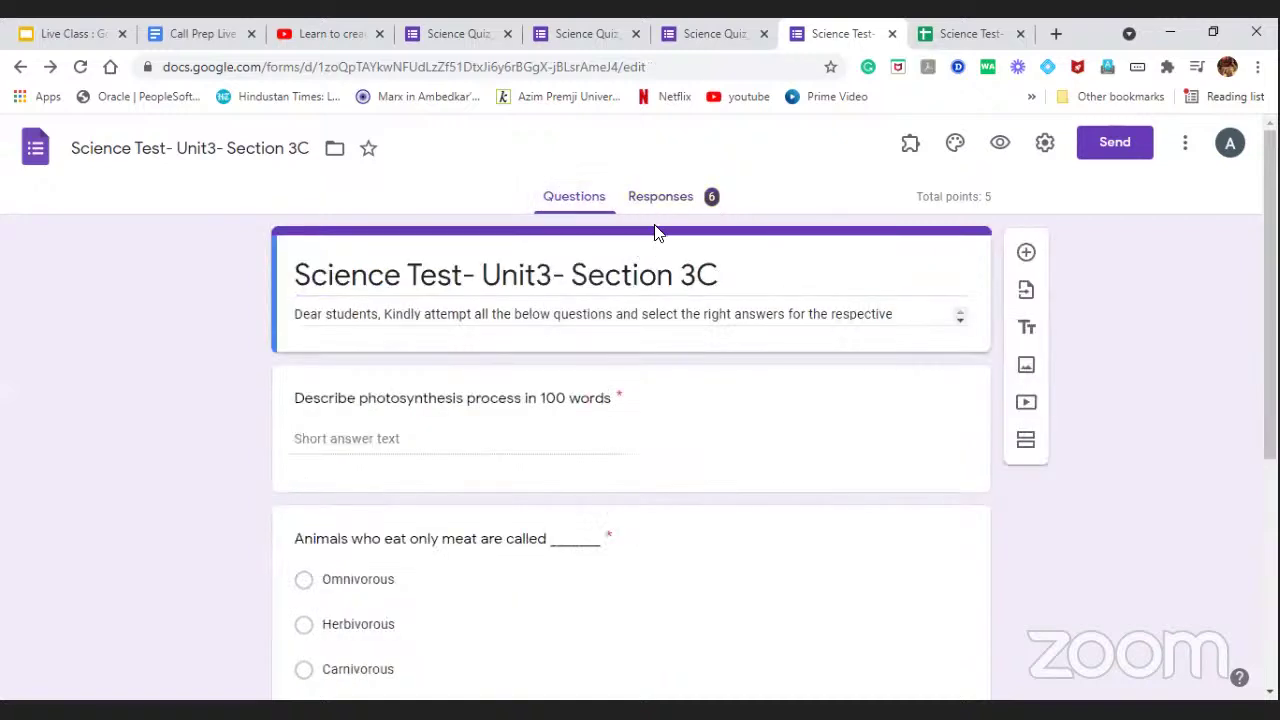
Turn on Limit to 1 response in the form's General settings and save.
left_click(1046, 142)
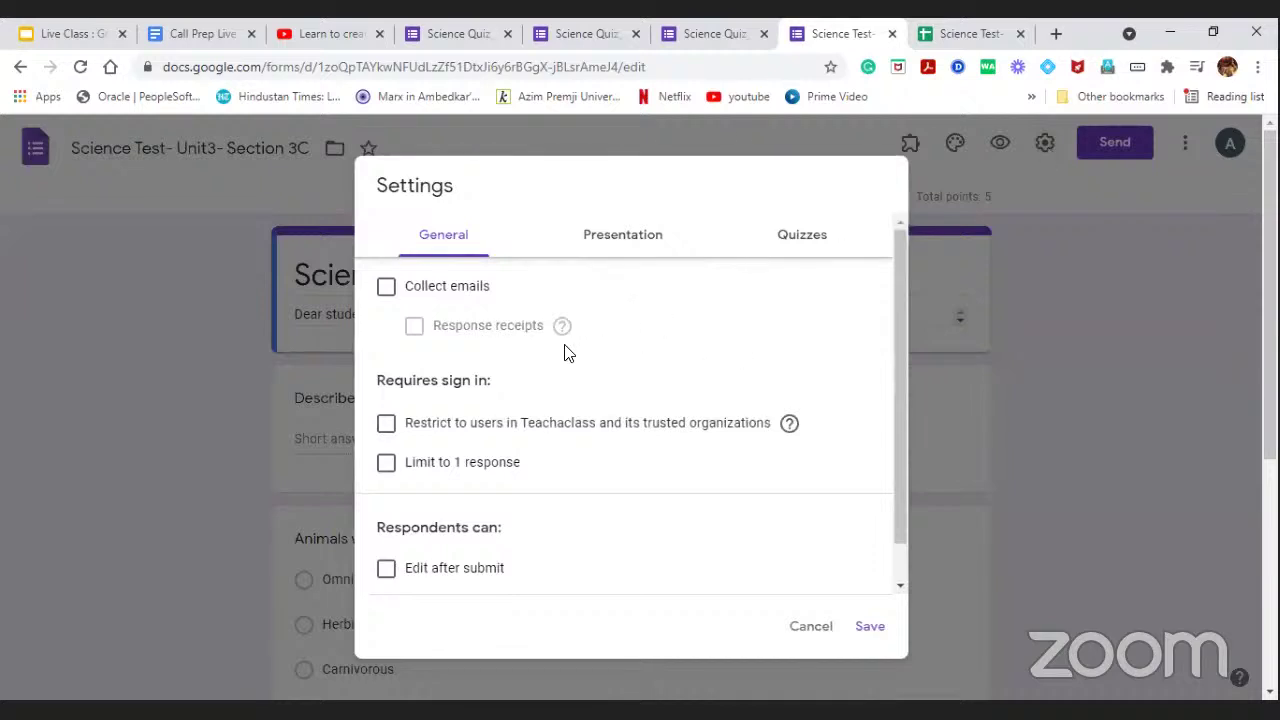
scroll(440, 380, "down", 1)
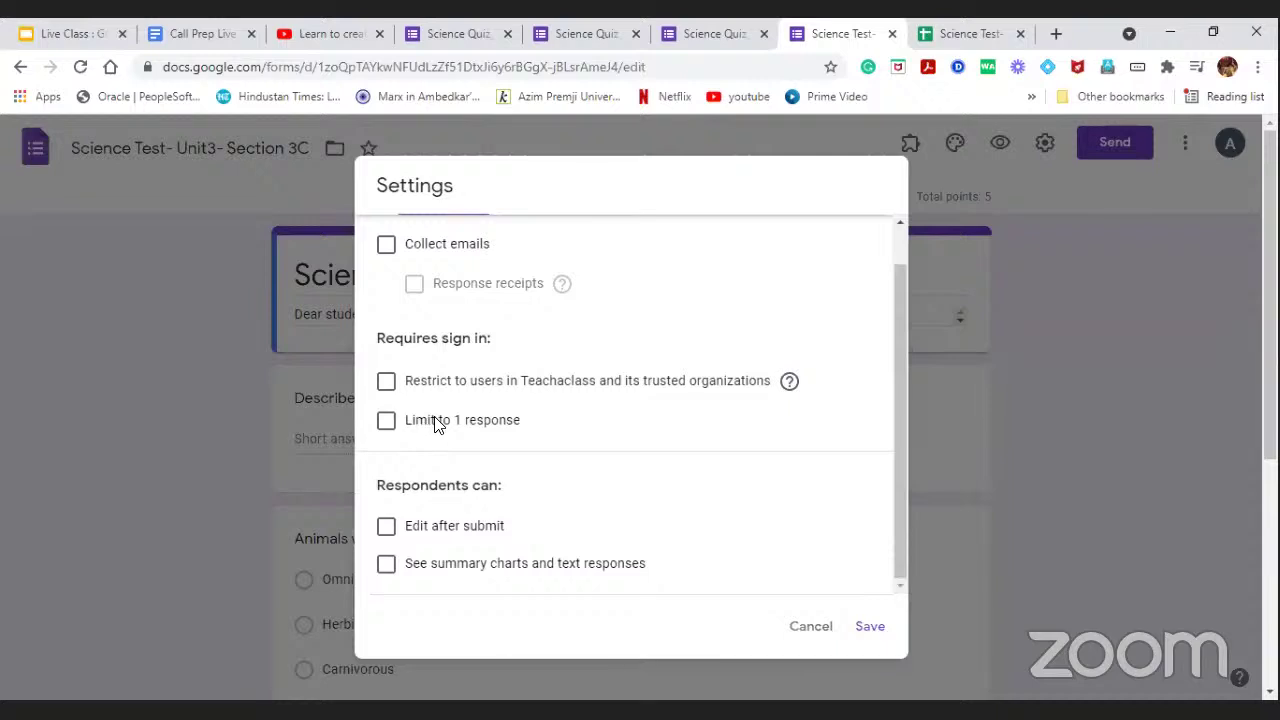
left_click(387, 421)
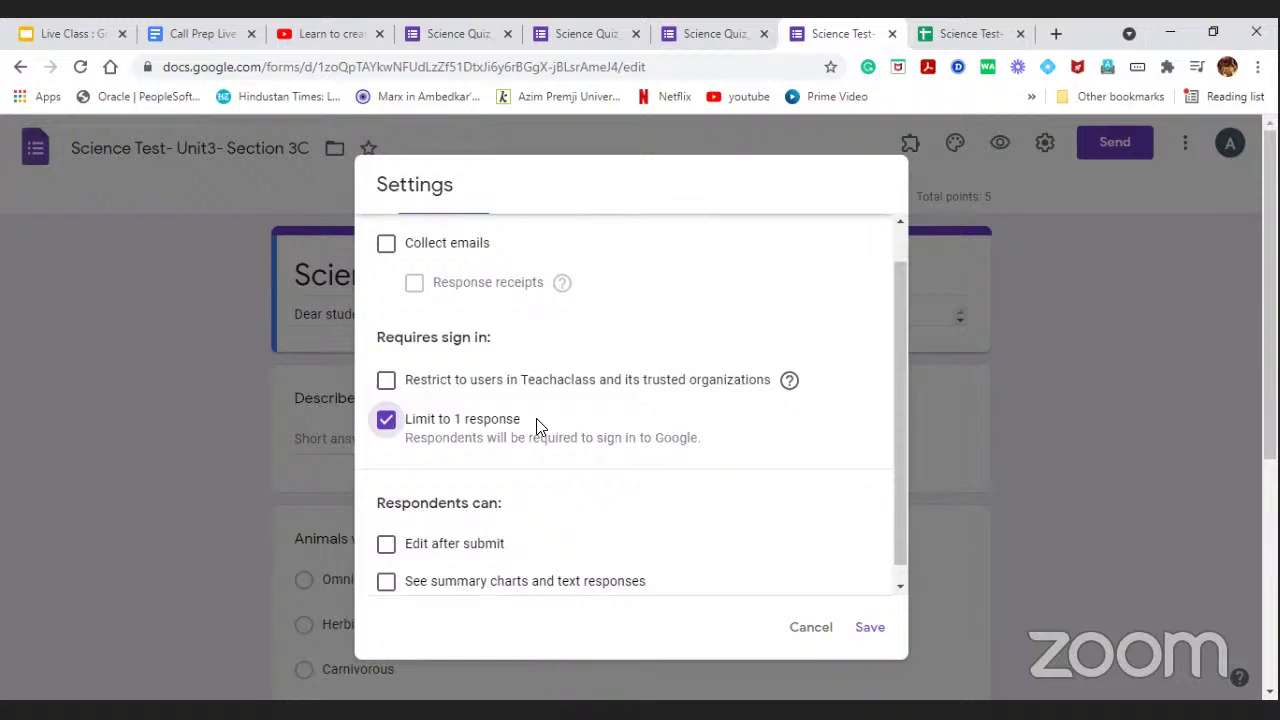
scroll(534, 502, "down", 1)
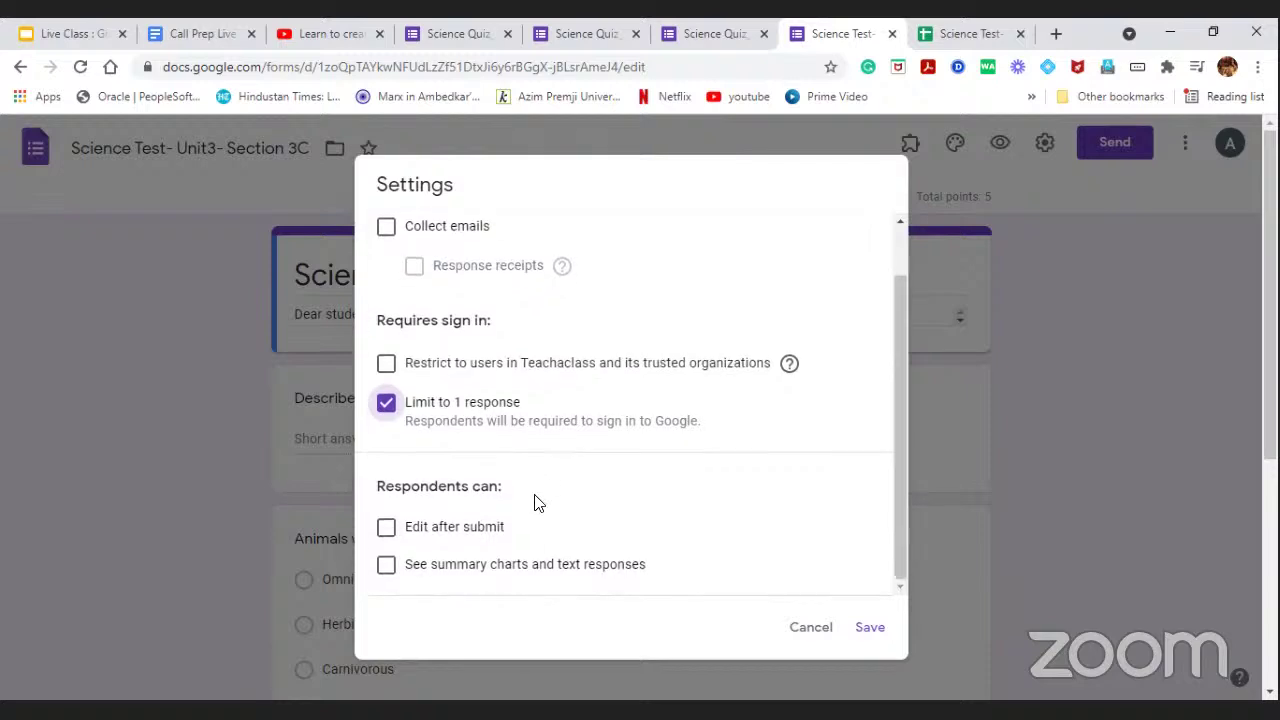
scroll(548, 435, "up", 1)
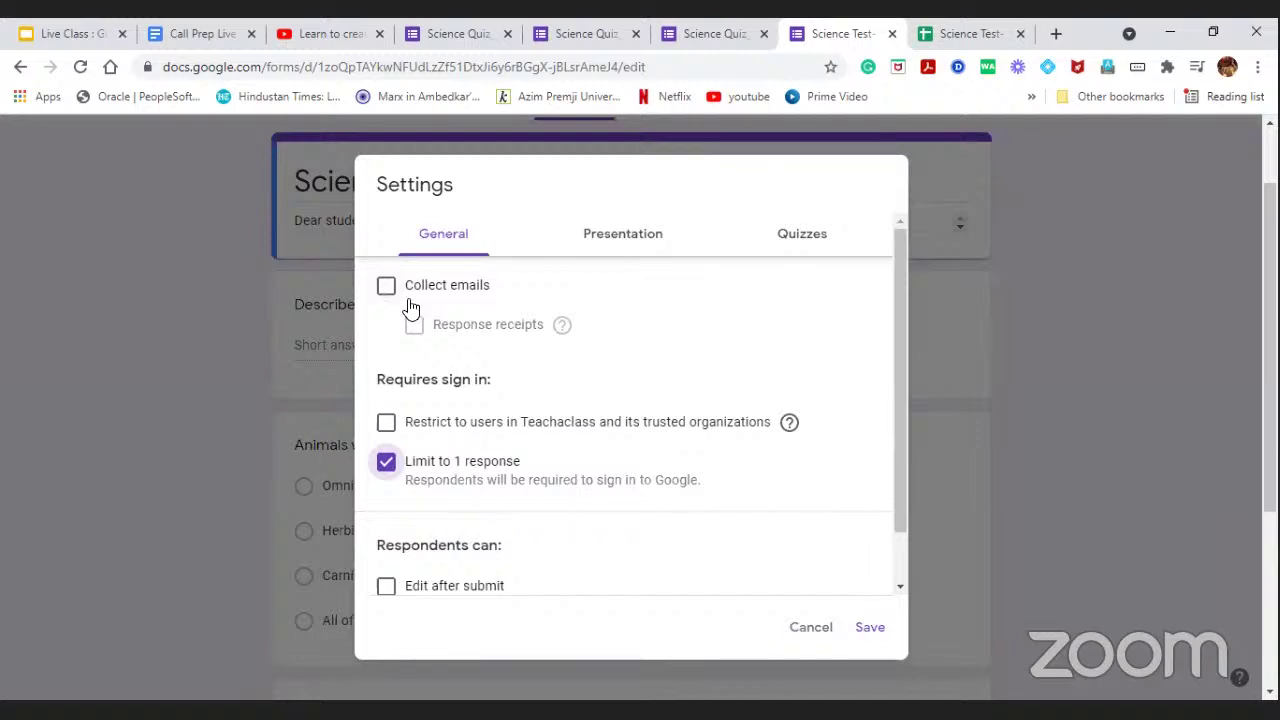
left_click(868, 628)
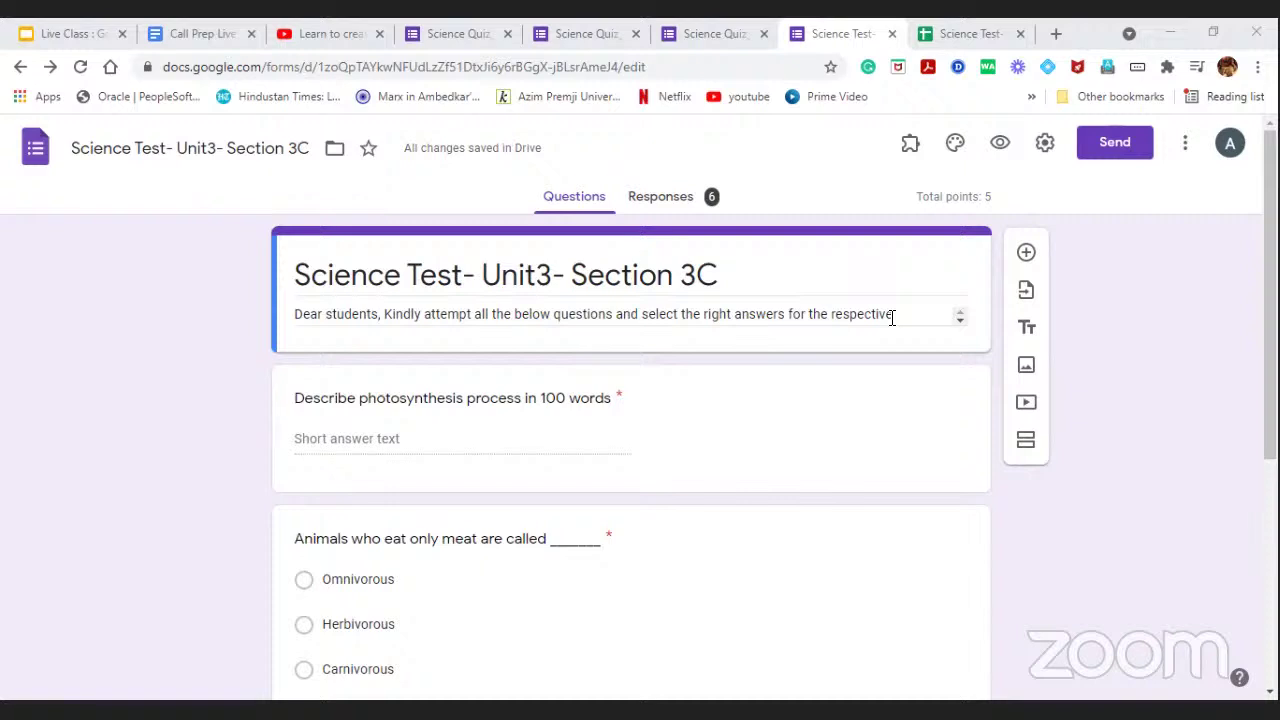
Browse the 6 individual responses the quiz has collected.
left_click(674, 195)
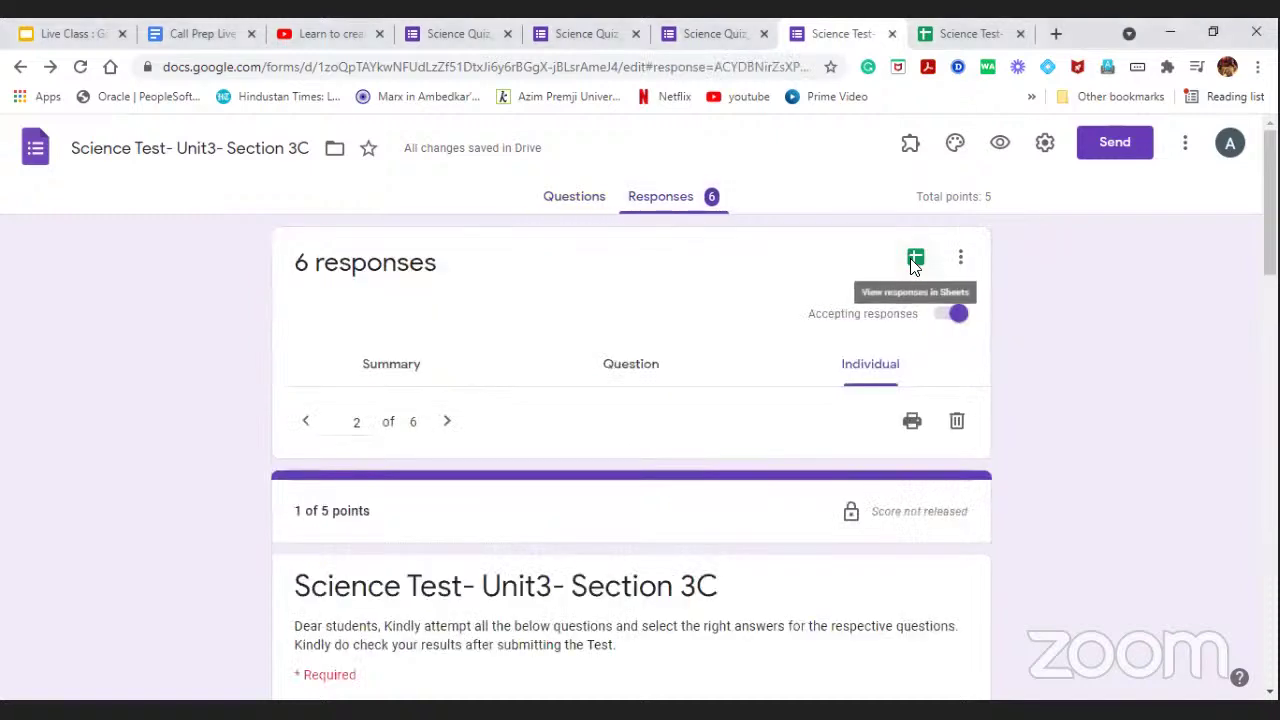
left_click(915, 271)
left_click(914, 260)
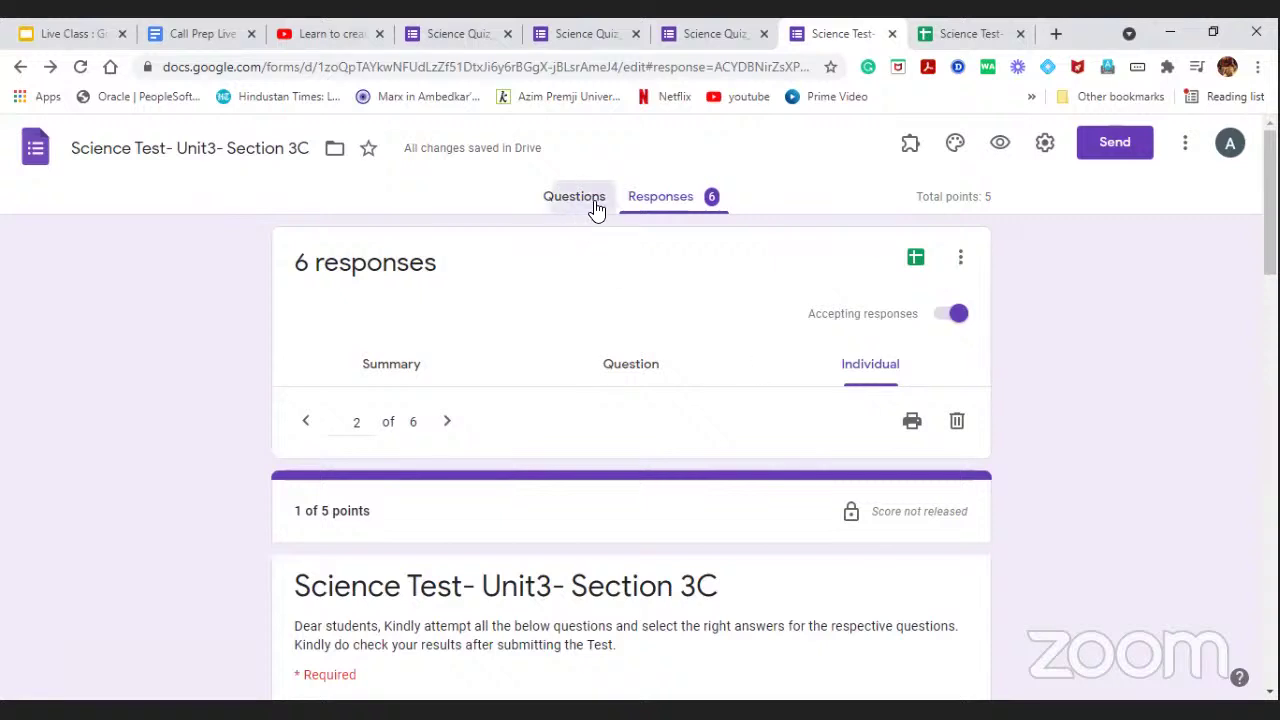
Return to the questions and open the live form in a new tab.
left_click(594, 203)
left_click(676, 205)
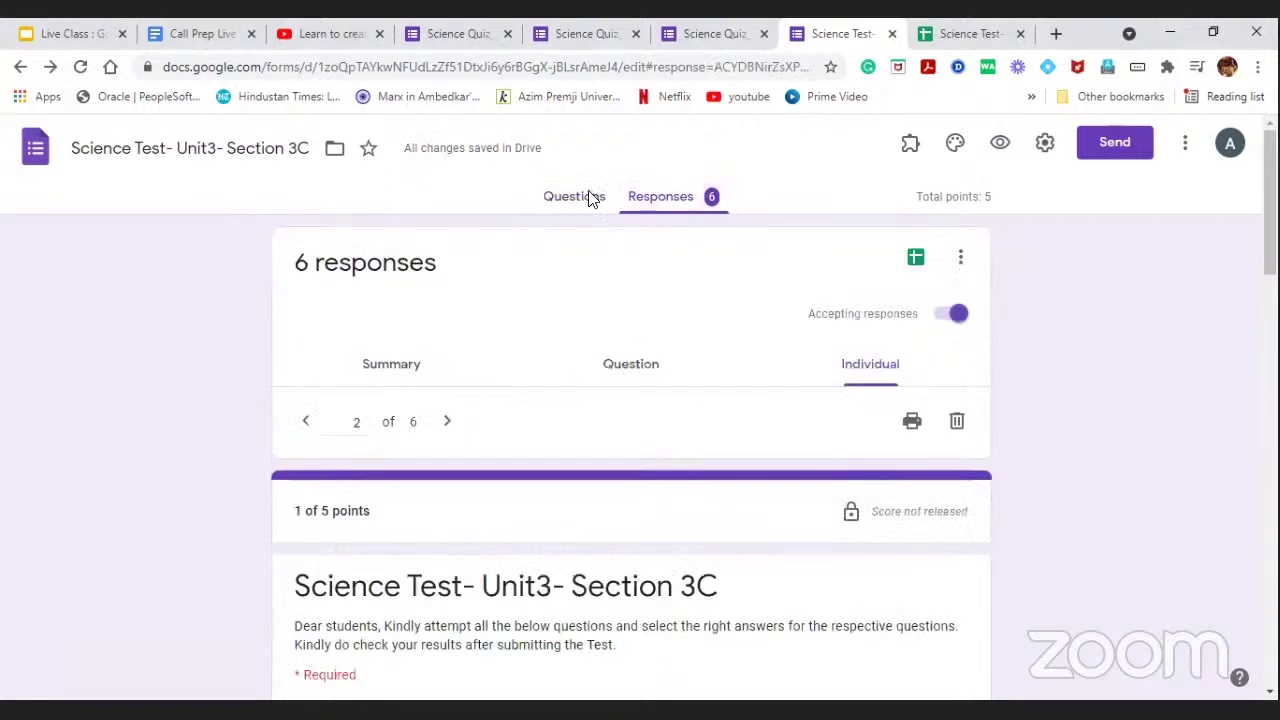
left_click(591, 200)
left_click(1003, 145)
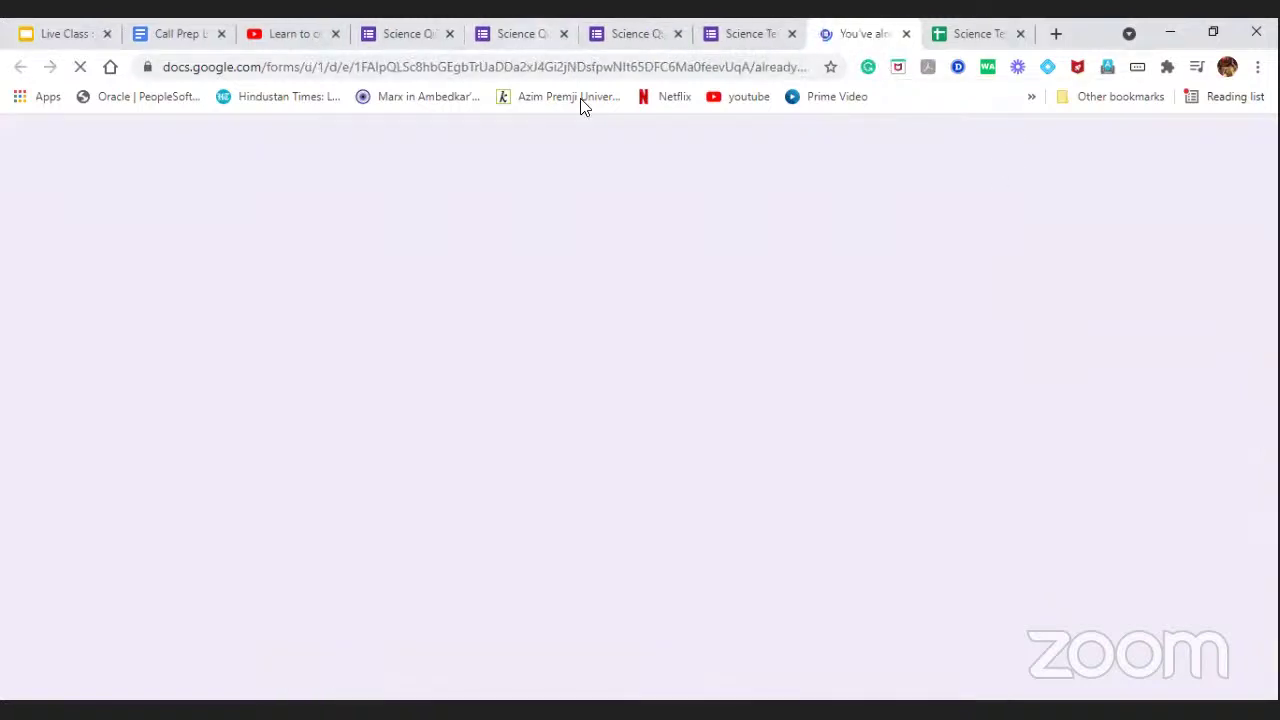
Check the live form's 'You've already responded' page, then close that tab.
left_click(748, 33)
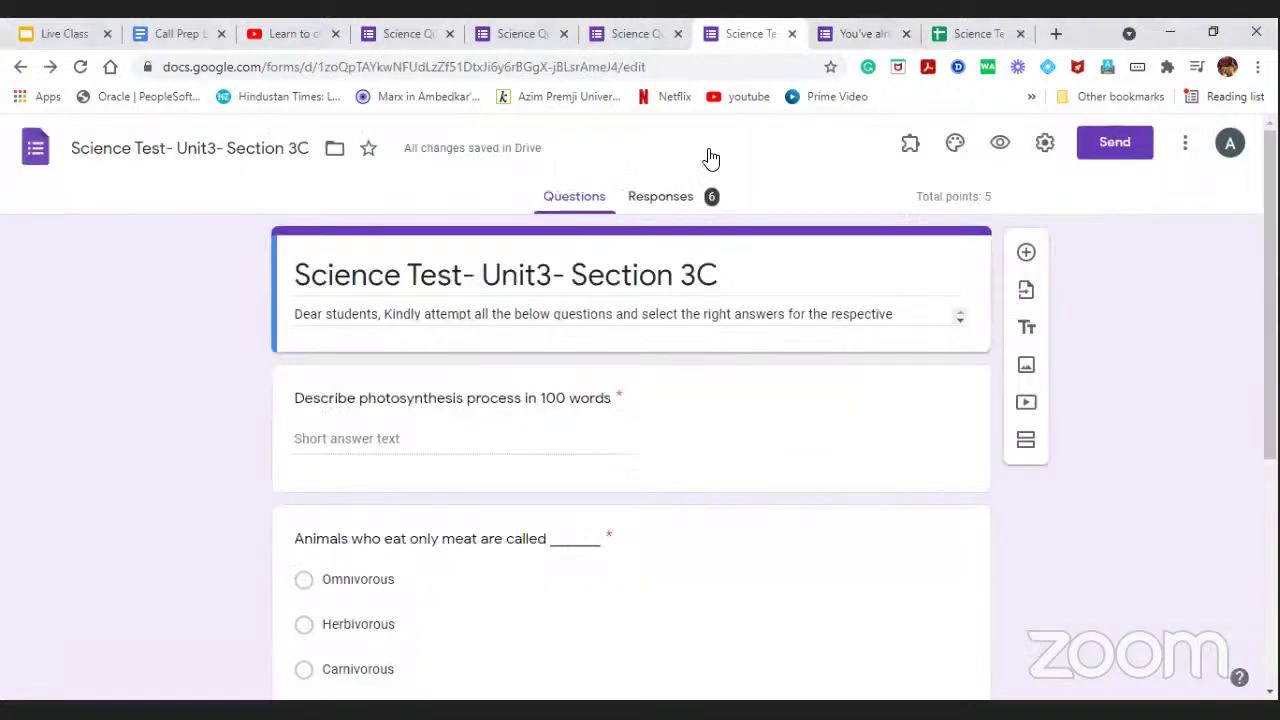
left_click(858, 30)
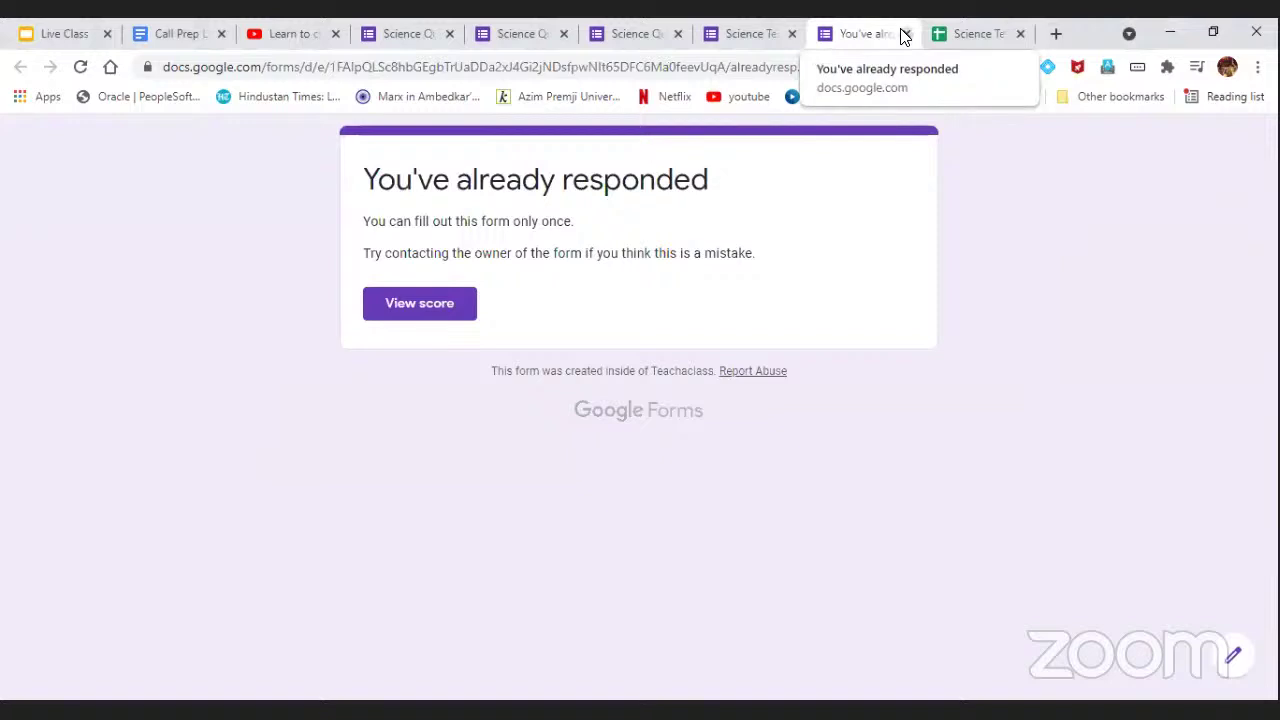
left_click(905, 34)
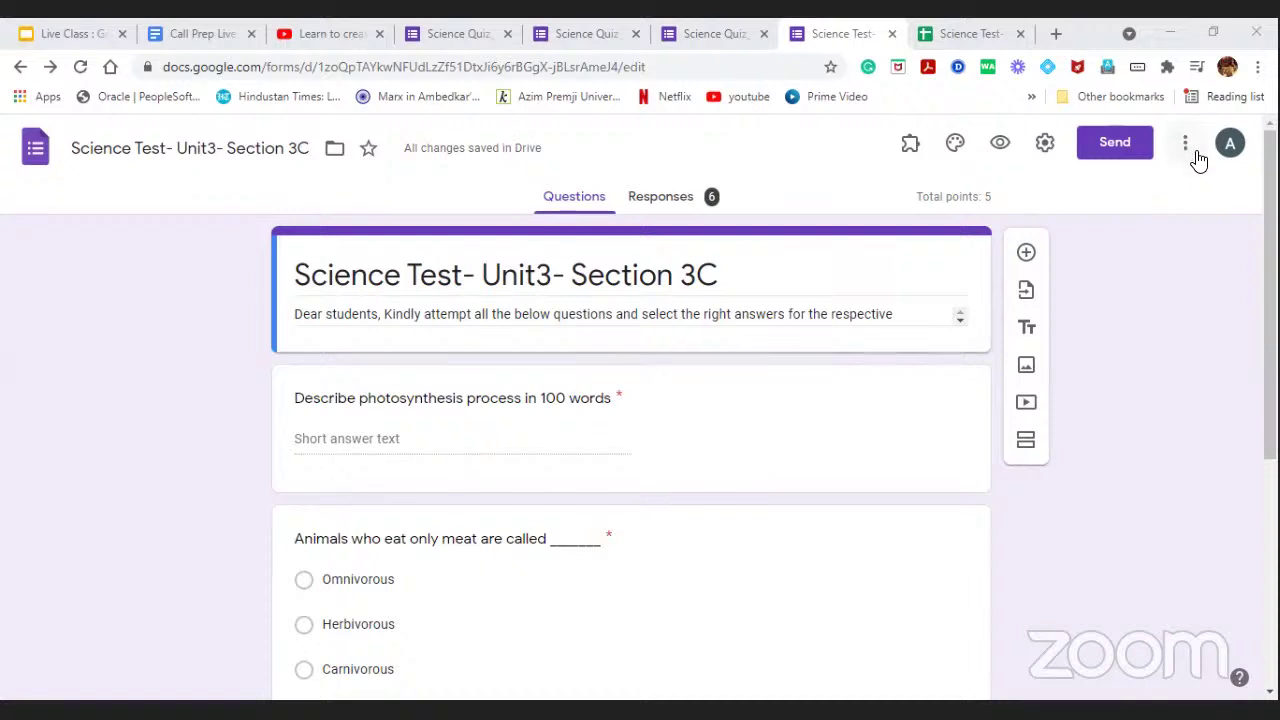
Add the contact as an editor with the message 'Hi', sharing outside the organization.
left_click(1195, 154)
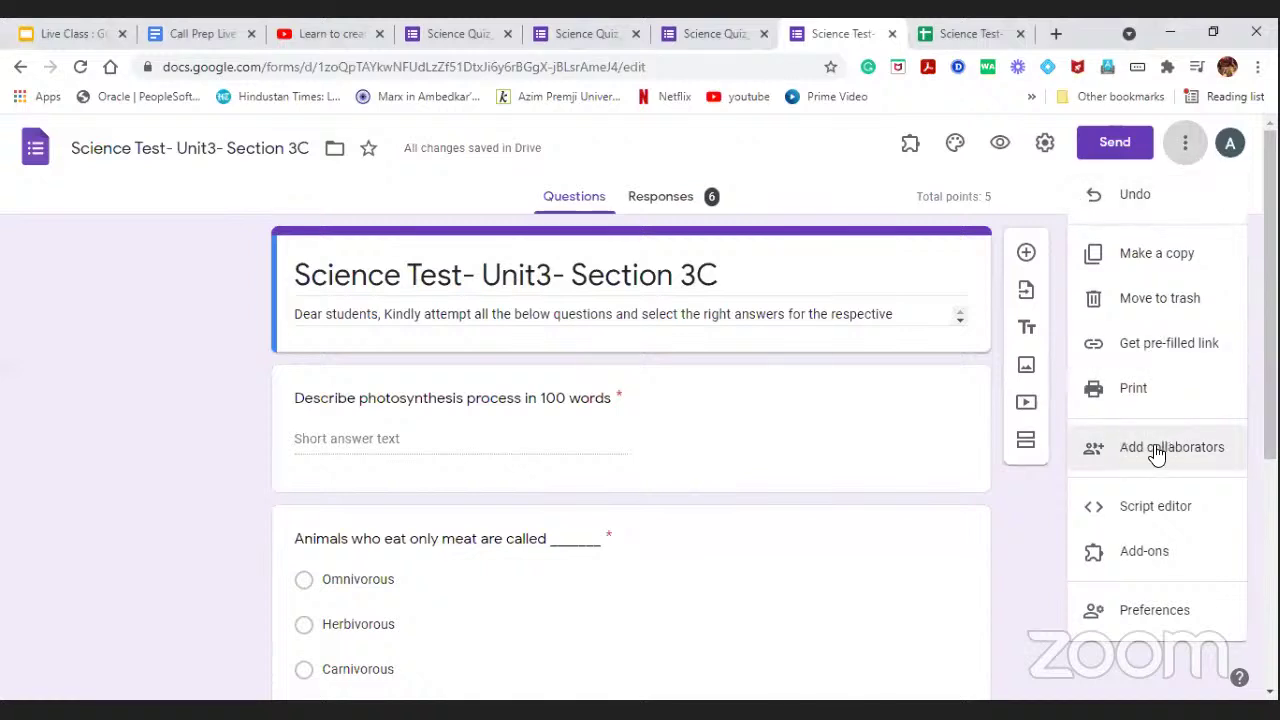
left_click(1156, 450)
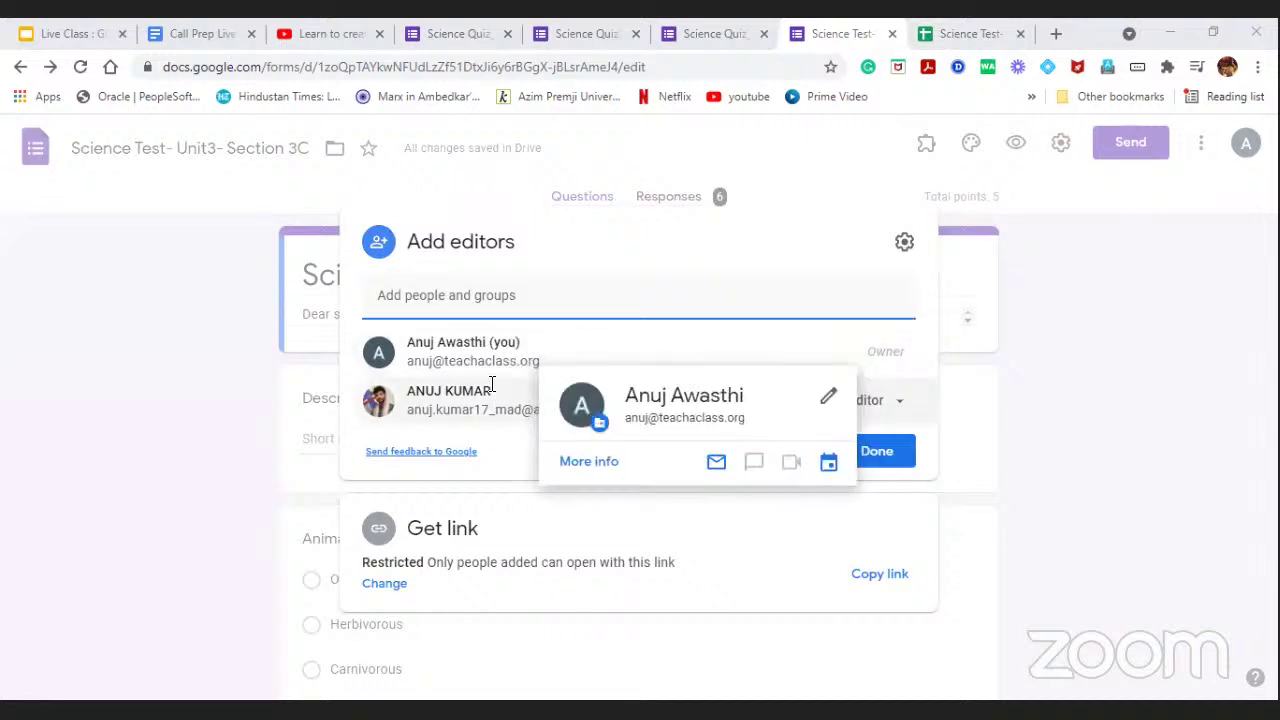
left_click(508, 292)
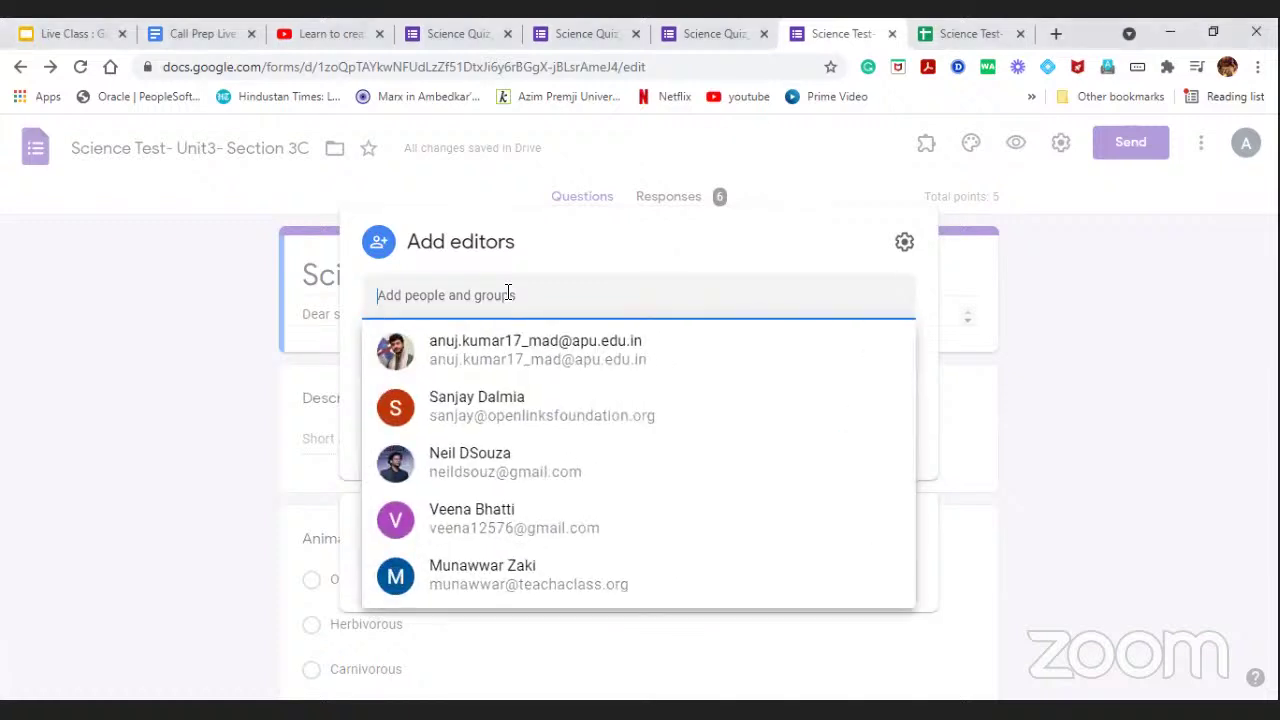
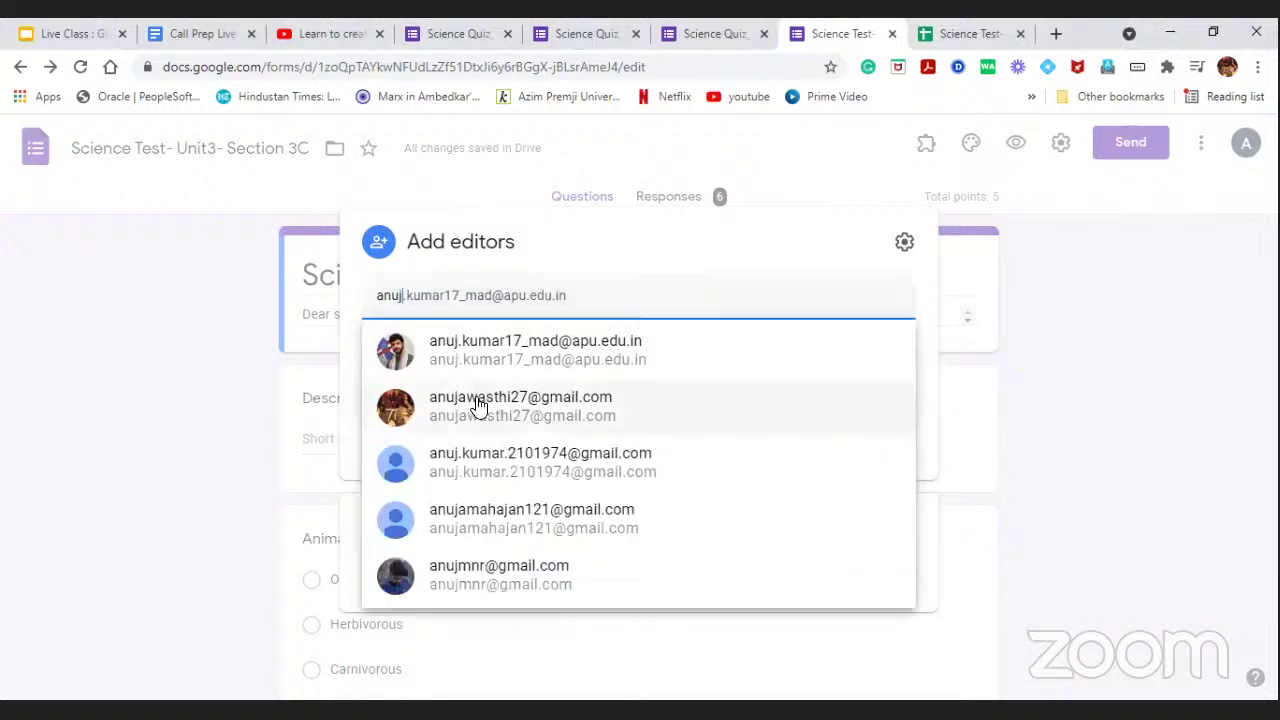
left_click(478, 403)
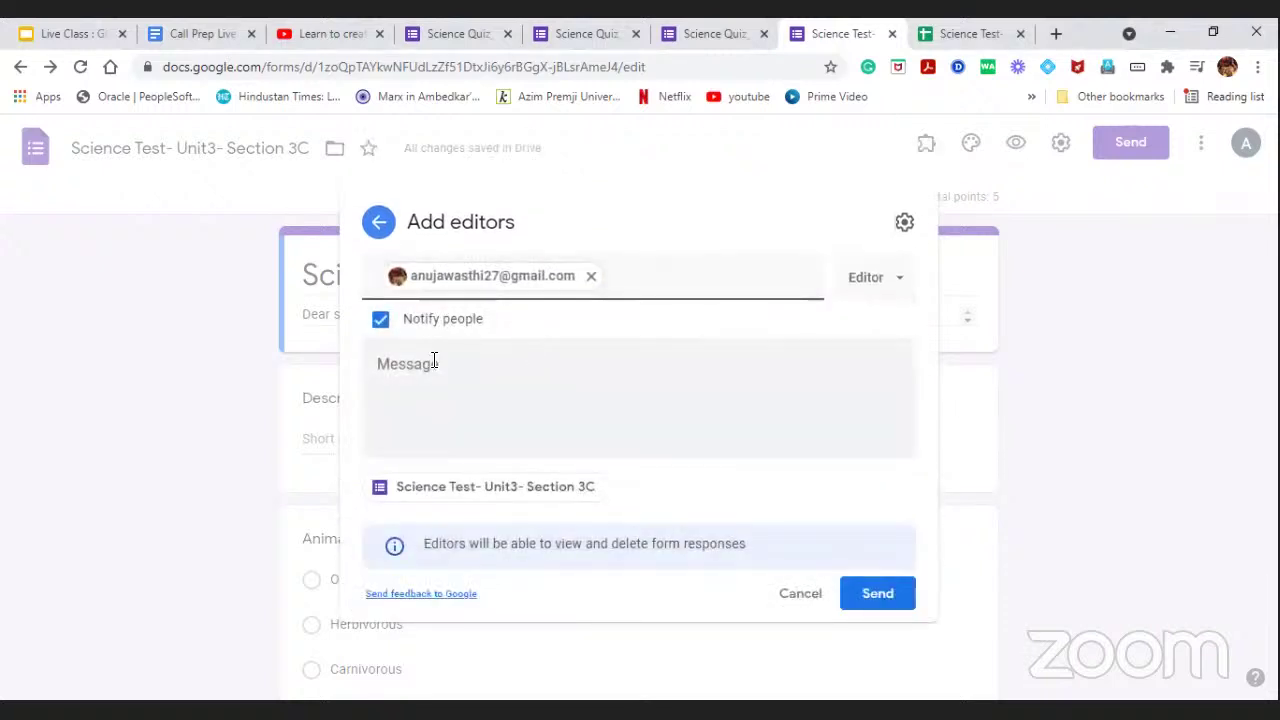
left_click(432, 362)
type("Hi")
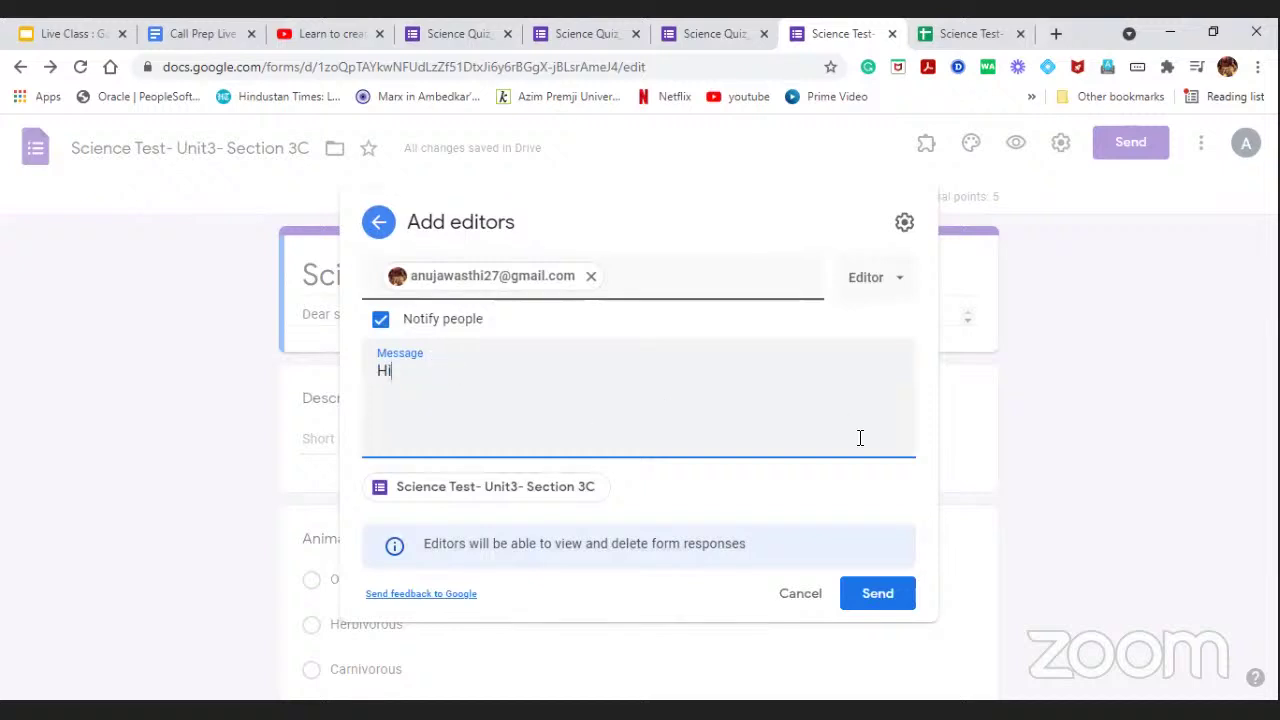
left_click(877, 597)
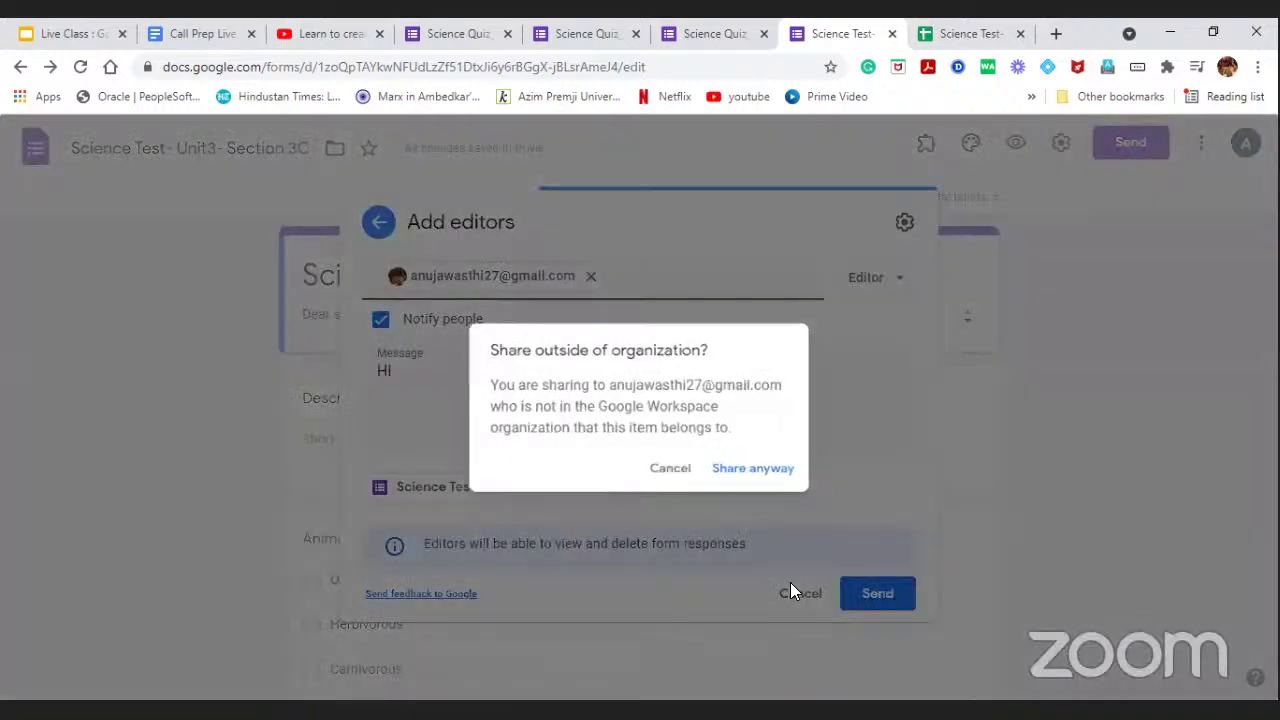
left_click(755, 470)
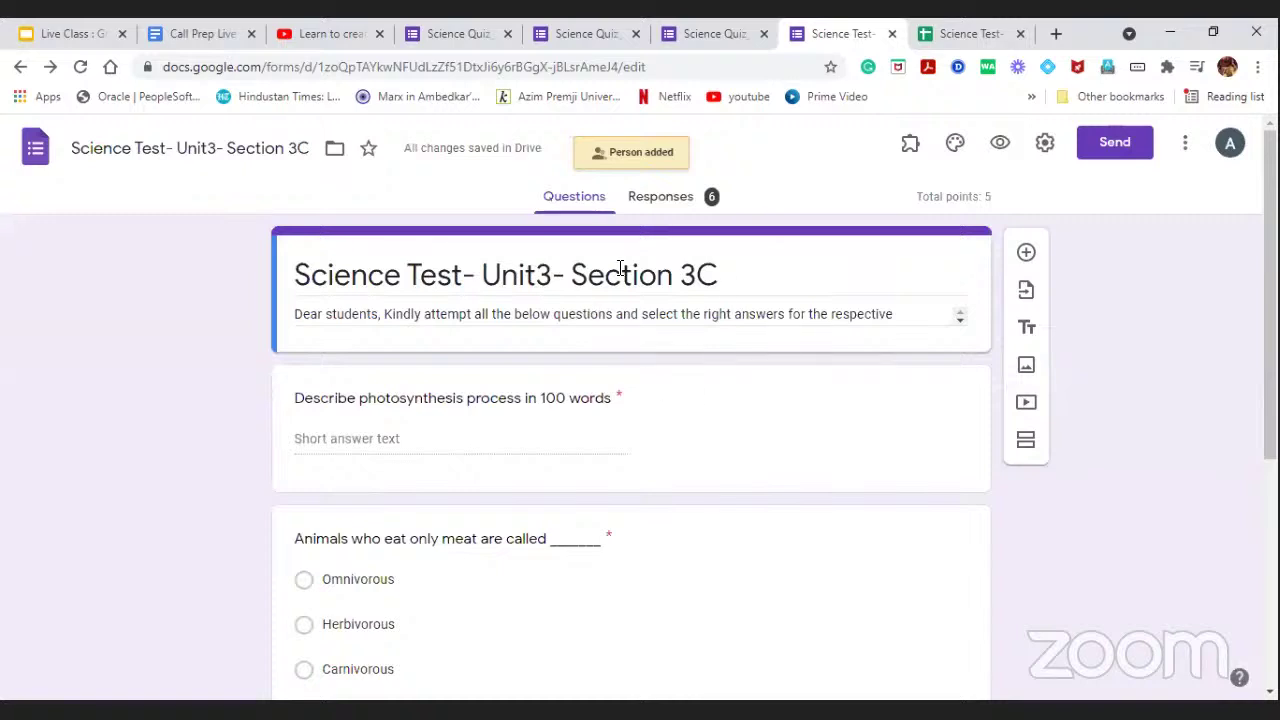
left_click(1185, 142)
left_click(1165, 452)
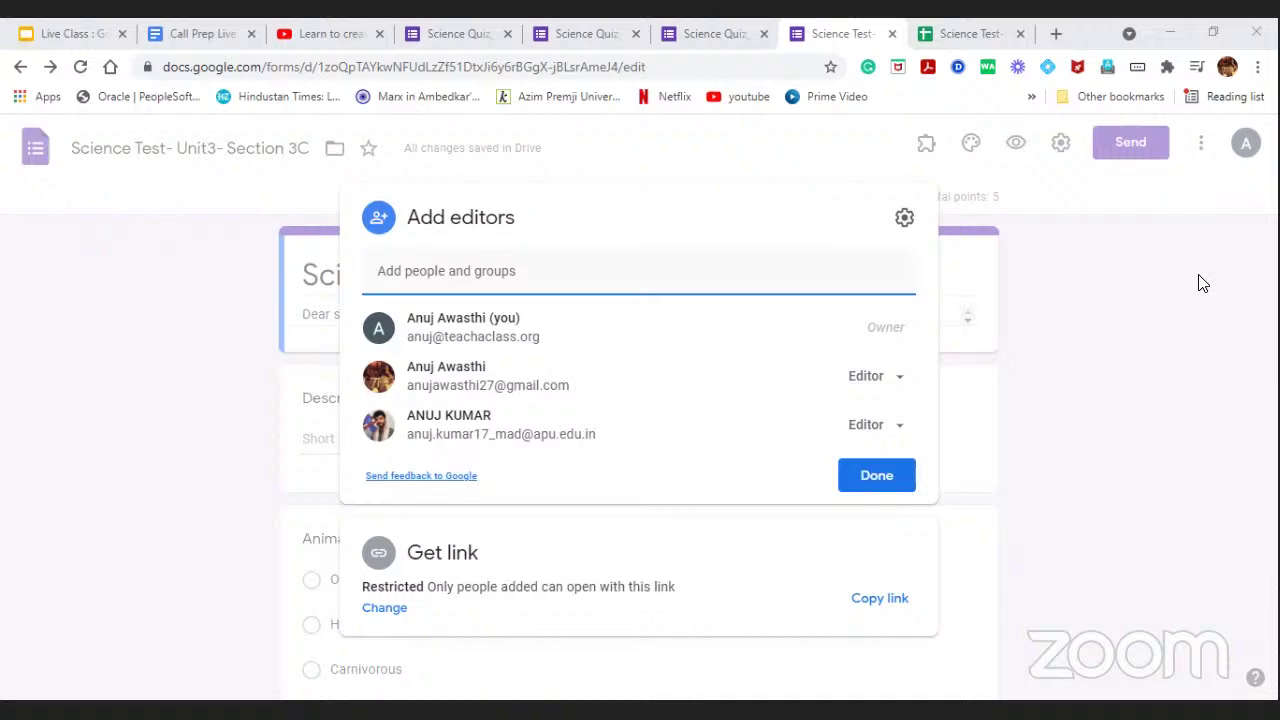
left_click(1083, 335)
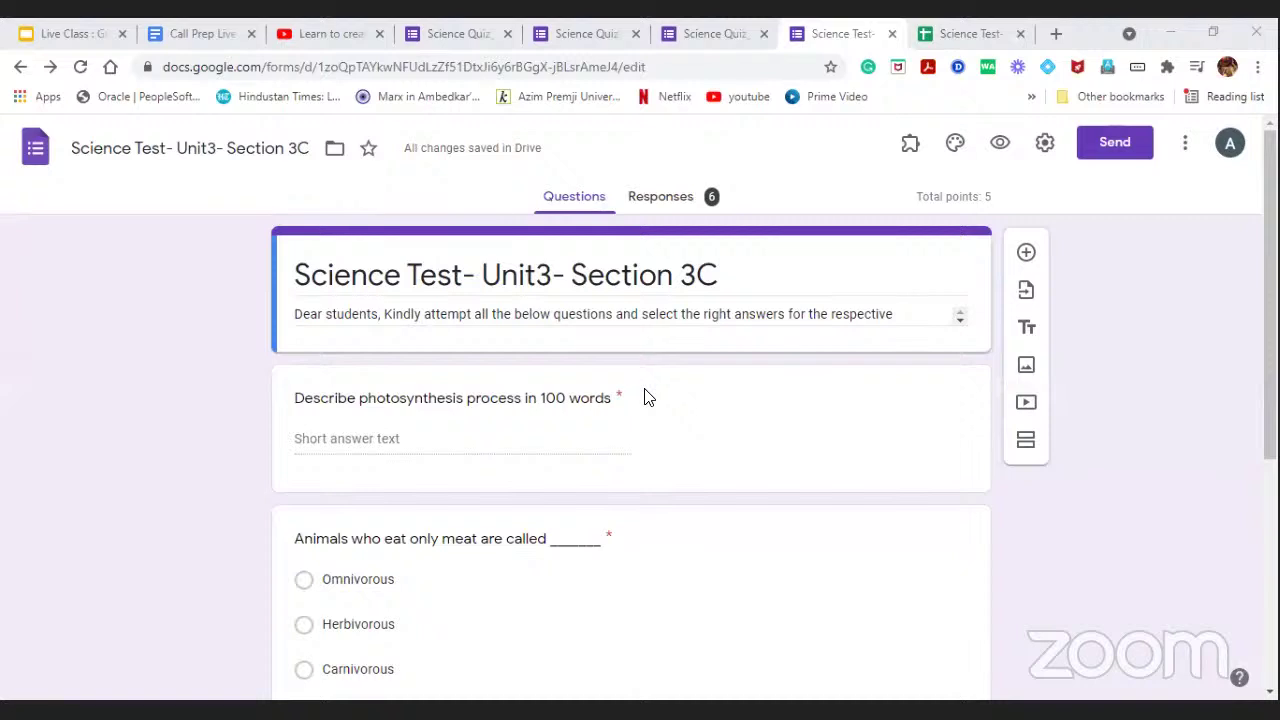
Switch to the Live Class Google Slides presentation tab.
left_click(88, 30)
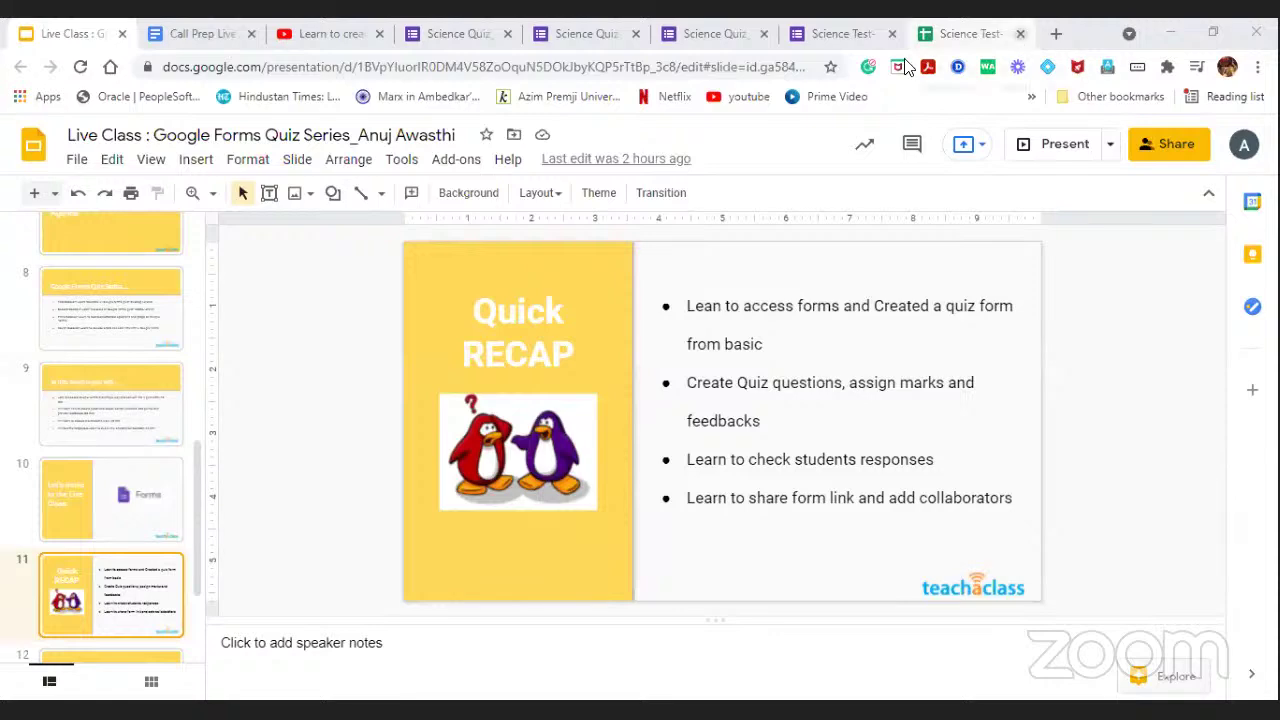
Close the Science Test sheet and YouTube tabs, then present the Quick RECAP slide full screen.
left_click(1020, 33)
left_click(1020, 33)
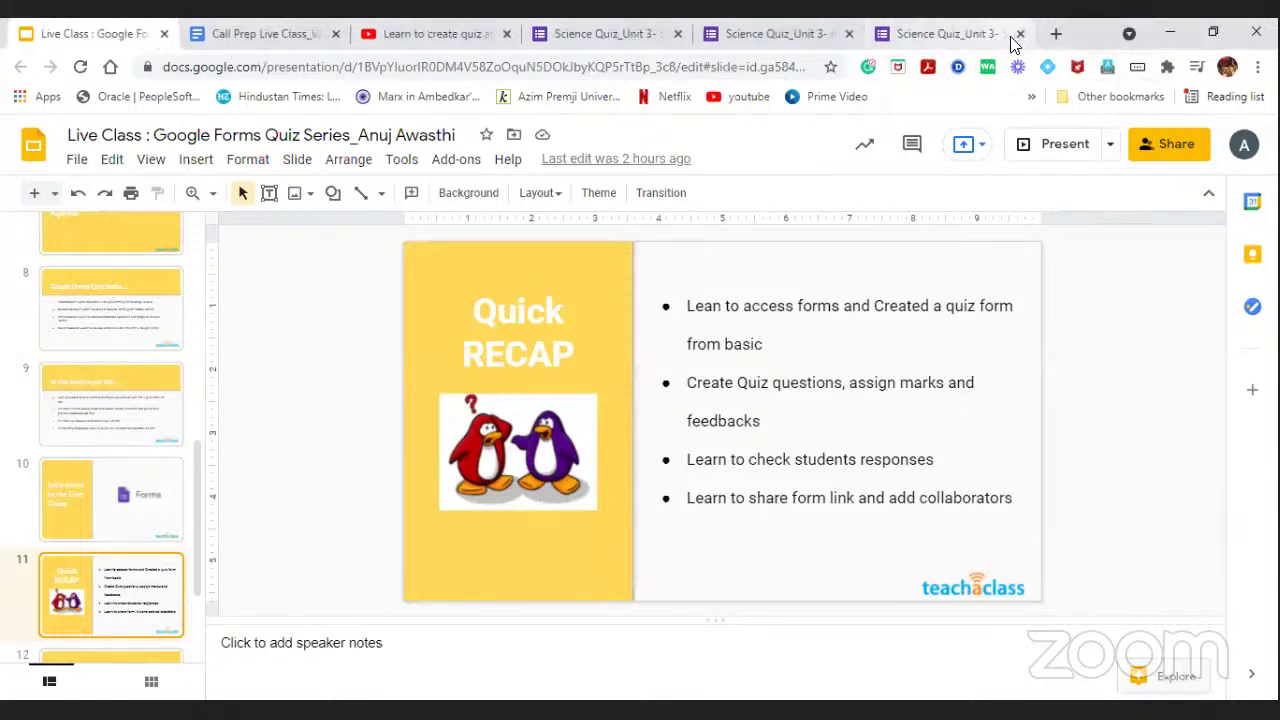
left_click(392, 33)
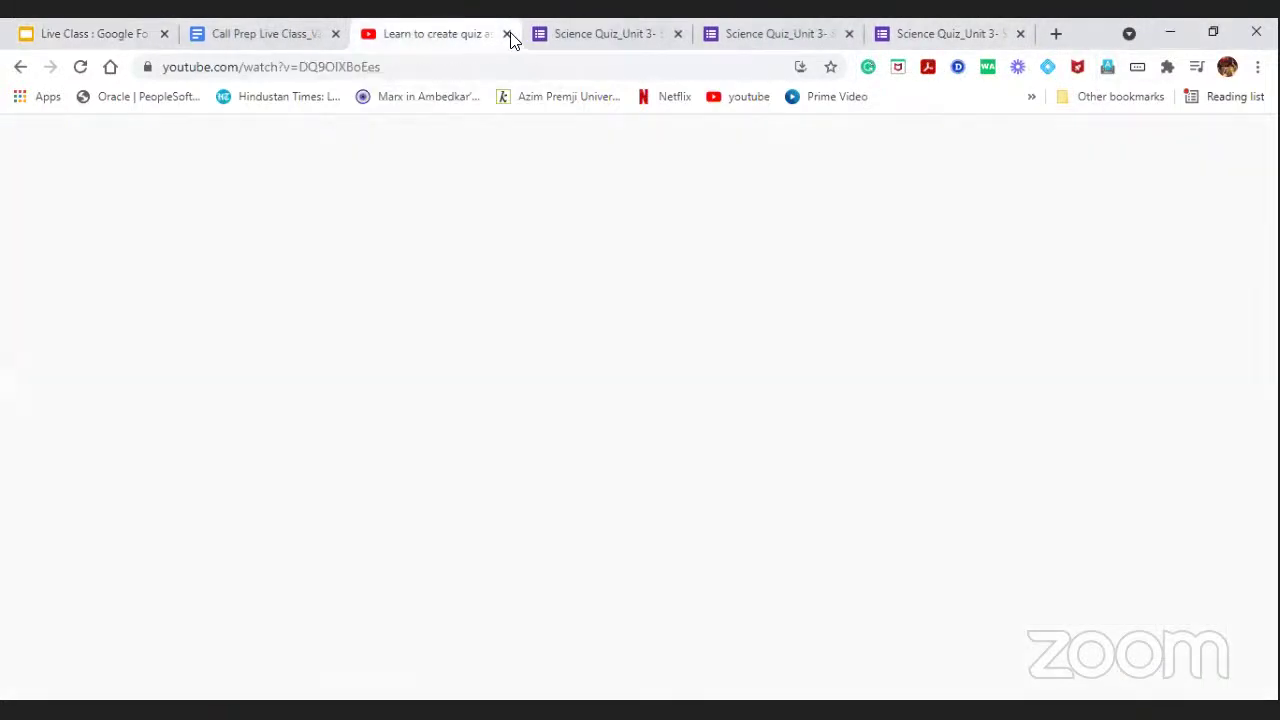
key("ctrl+w")
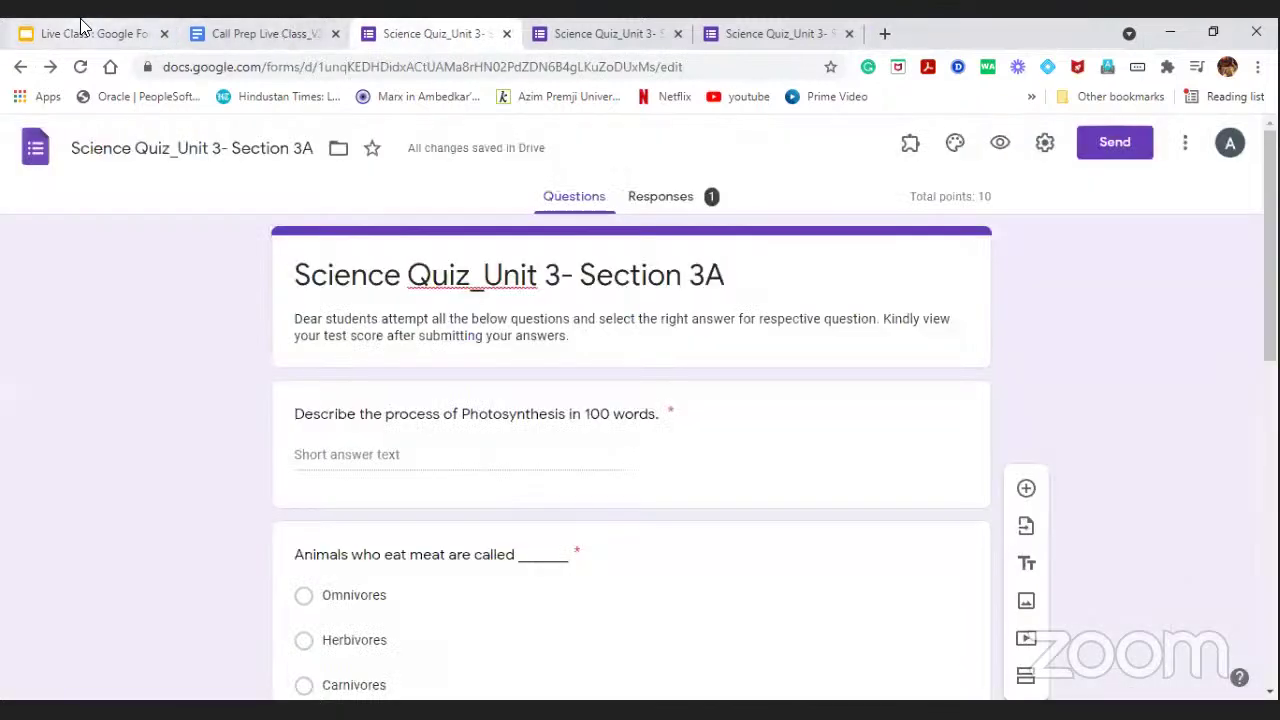
left_click(82, 27)
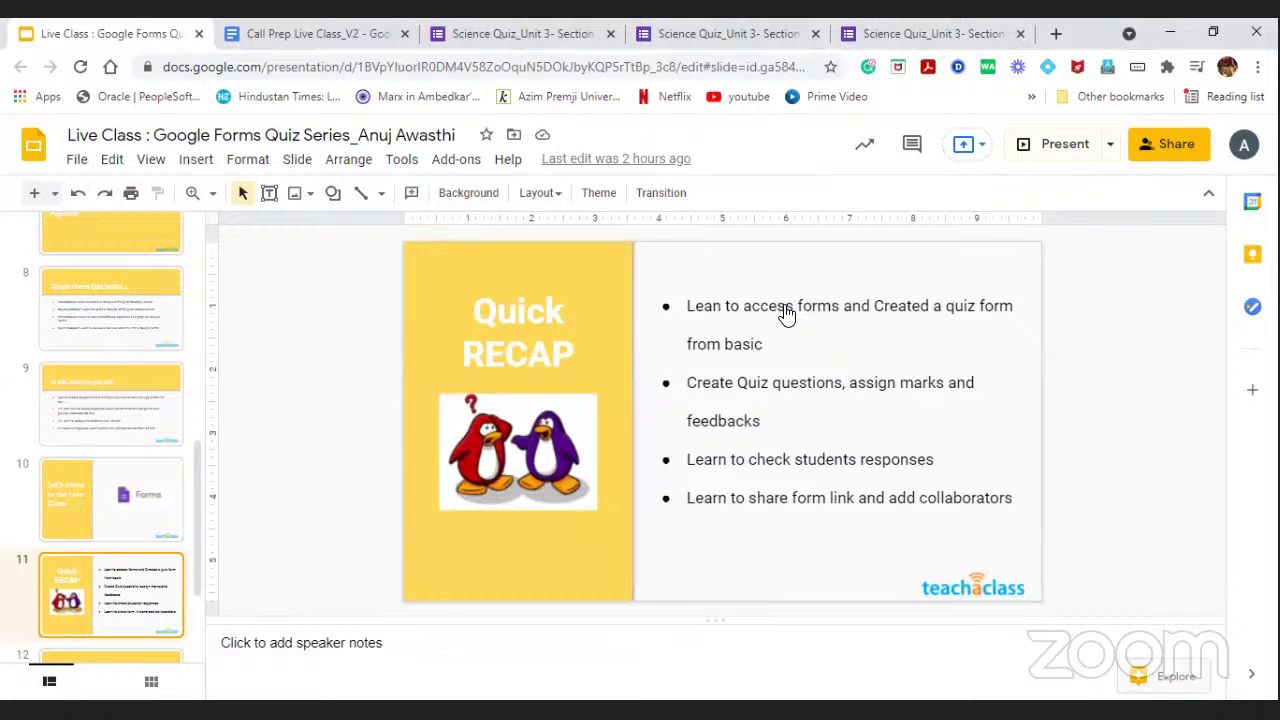
key("ctrl+Return")
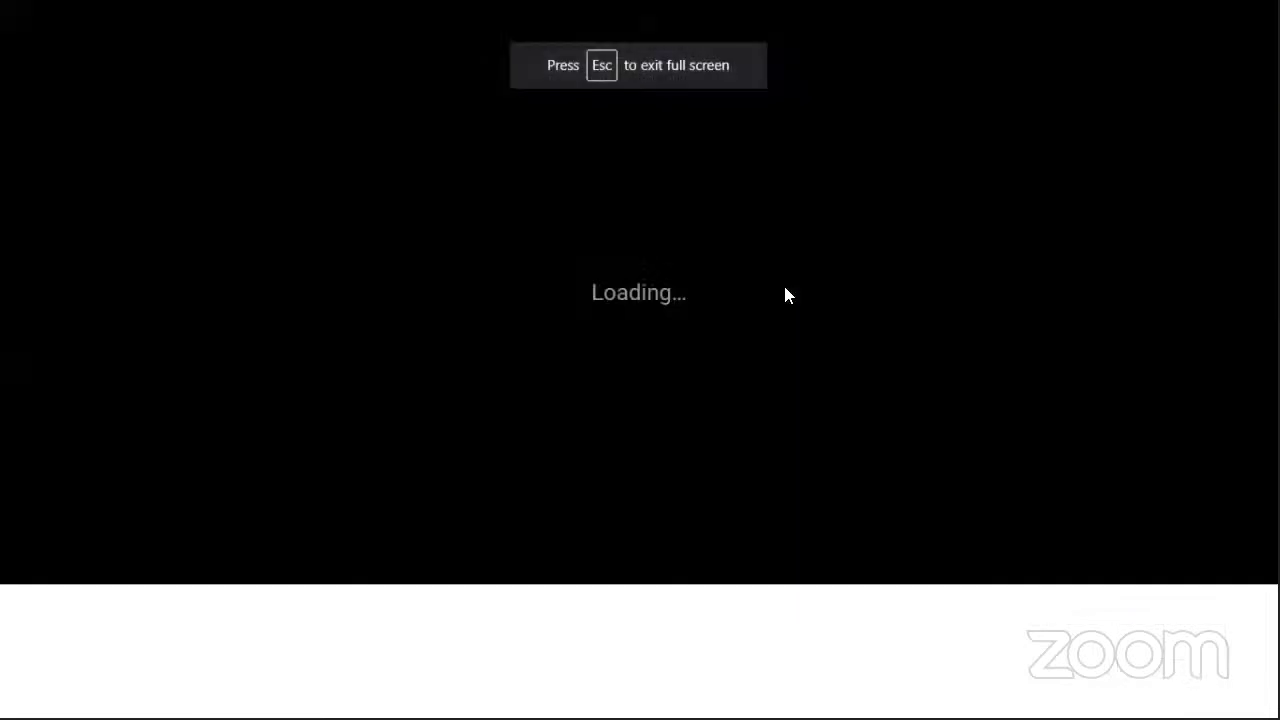